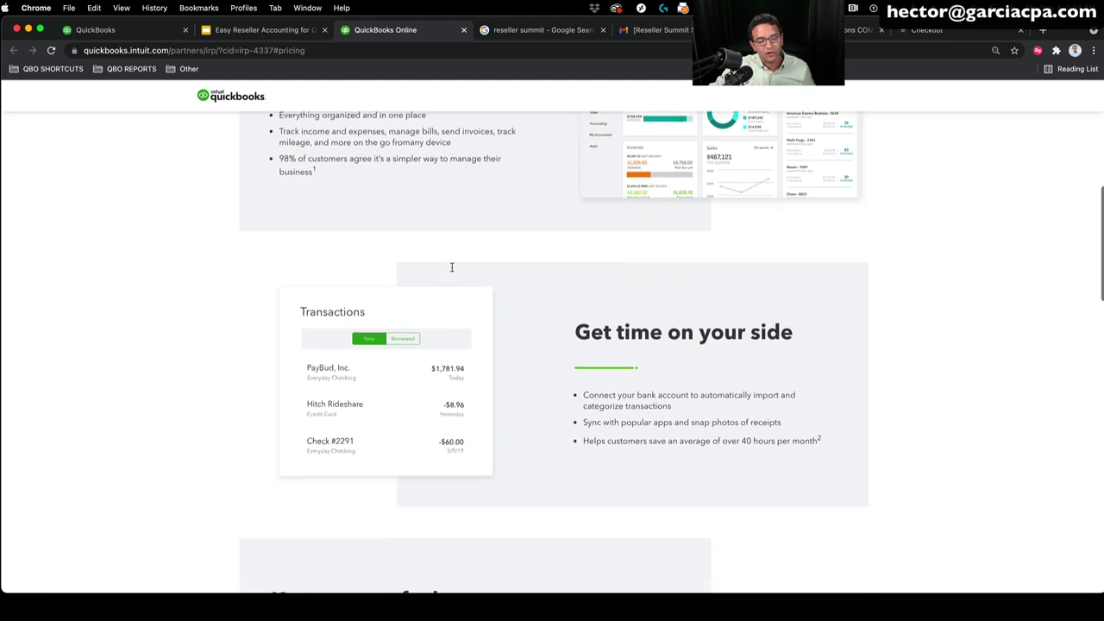
Step: Scroll to the plan cards showing Simple Start, Essentials, Plus and Advanced at $25, $50, $80 and $180
scroll(451, 267, down, 5)
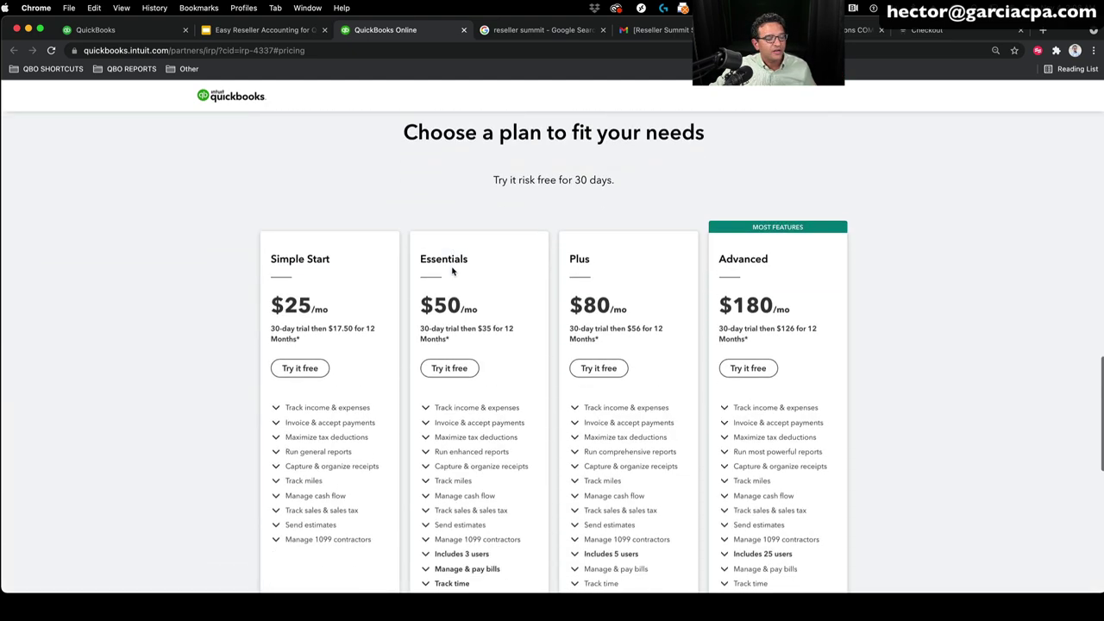
scroll(452, 269, up, 1)
scroll(452, 271, down, 1)
scroll(452, 271, down, 1)
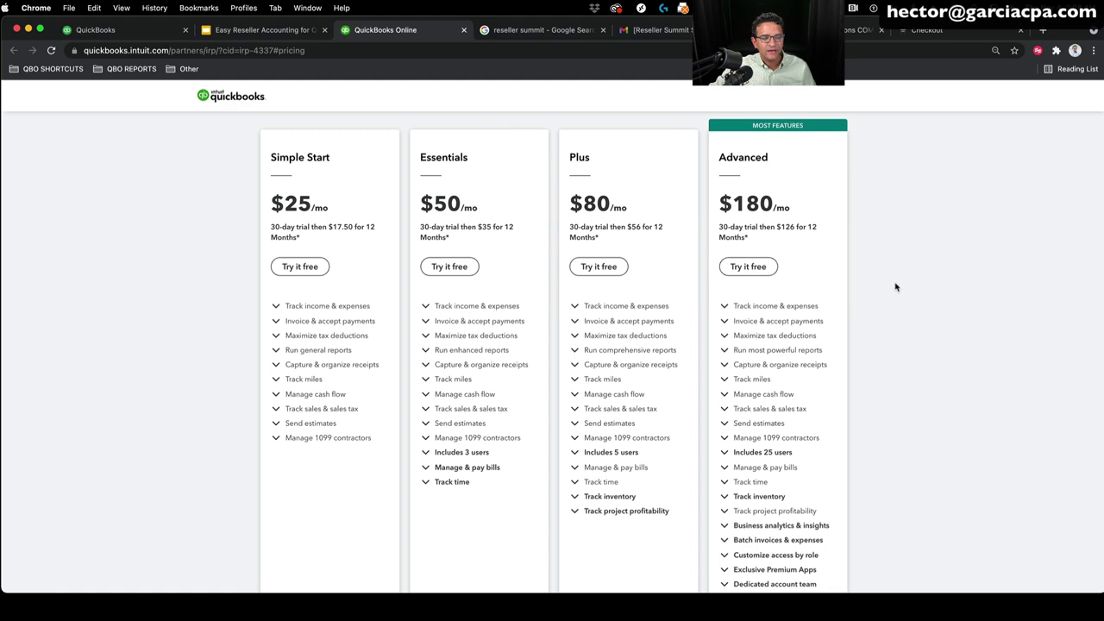
scroll(894, 288, down, 3)
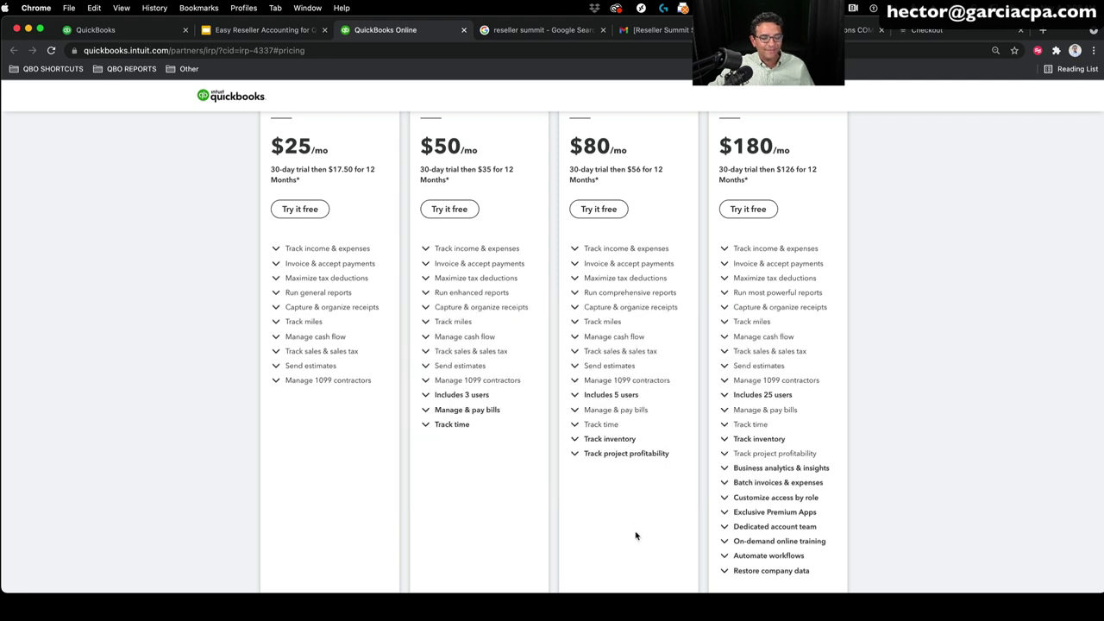
scroll(636, 533, up, 2)
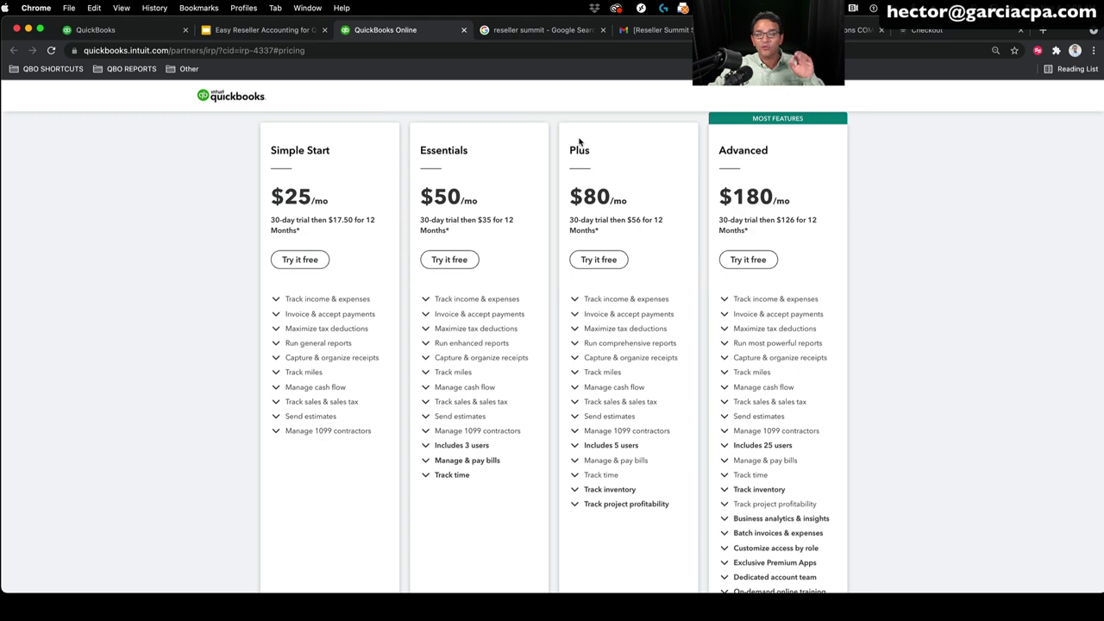
scroll(580, 140, down, 1)
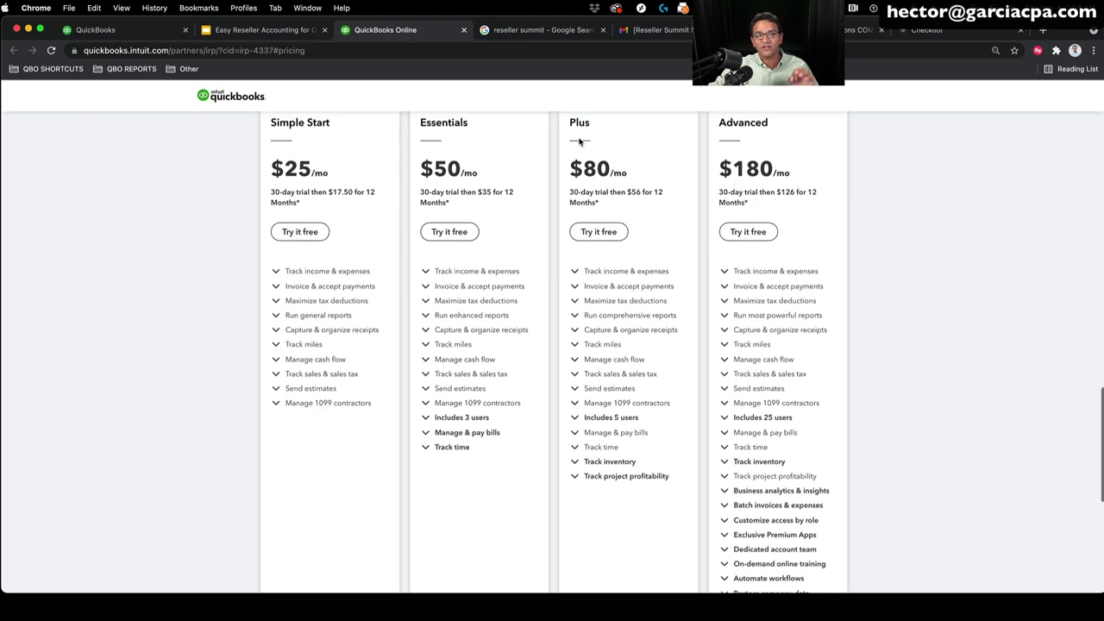
Step: Start a free Plus plan trial, sign up with email, save the login, and sign in
click(608, 235)
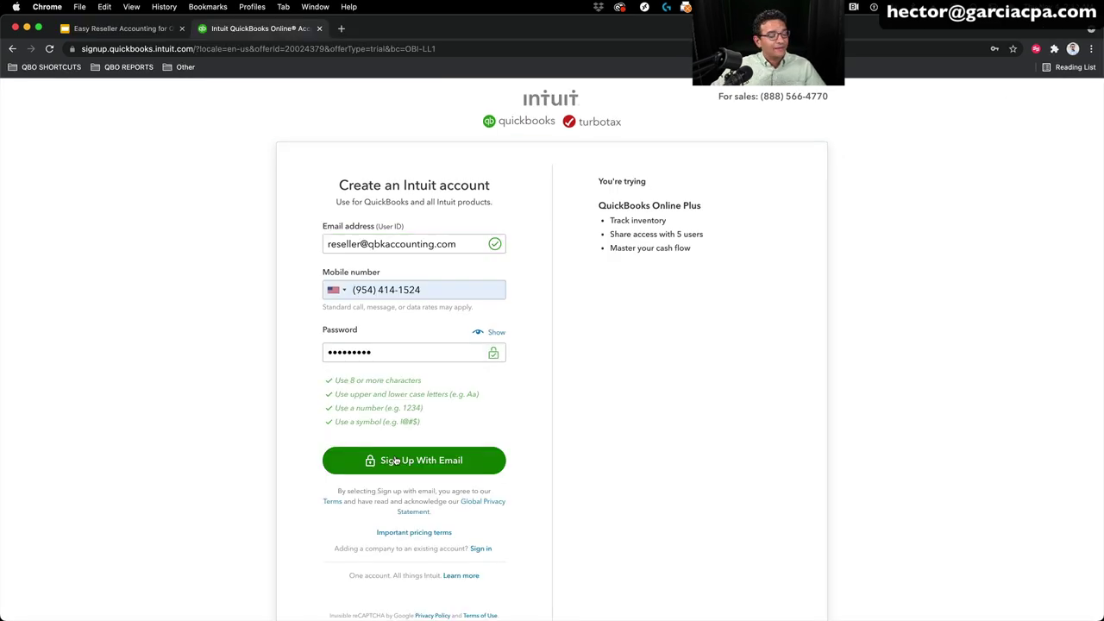
click(397, 461)
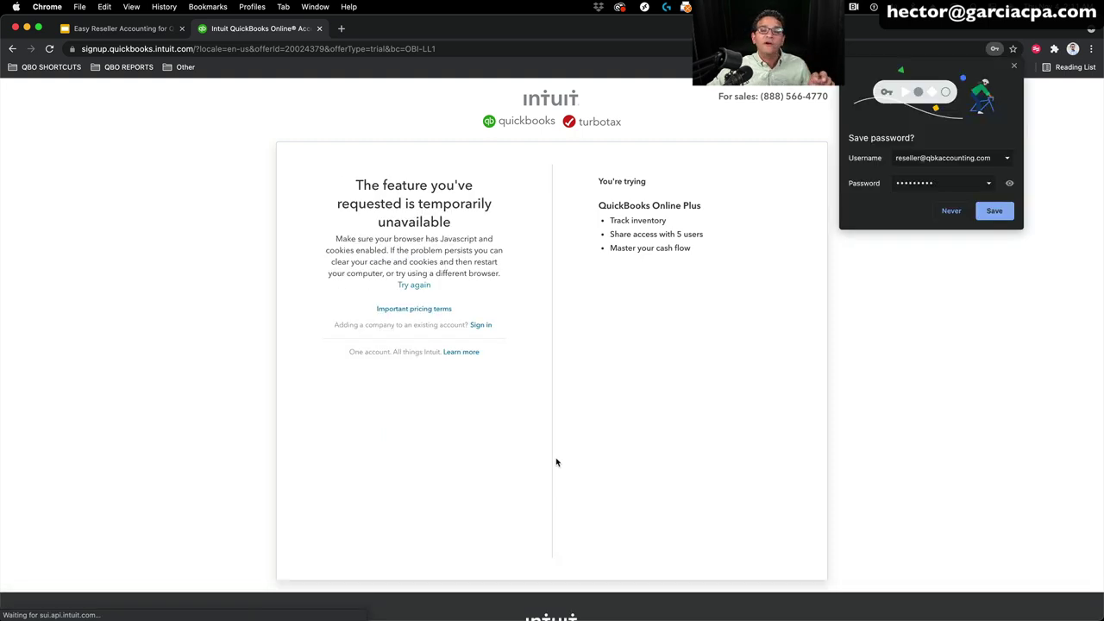
click(991, 214)
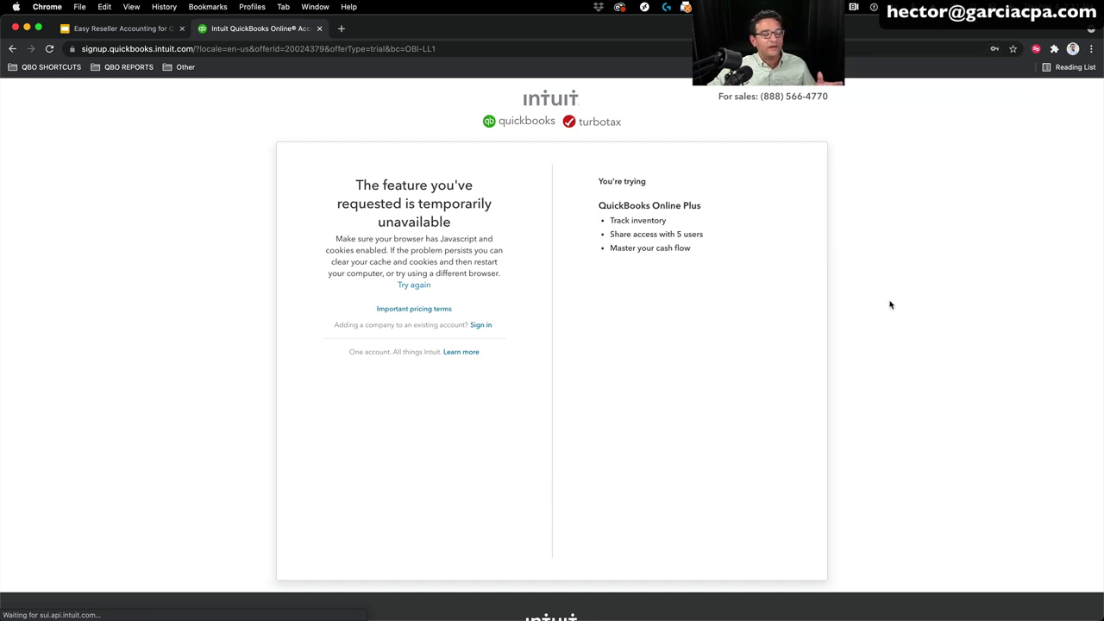
click(476, 328)
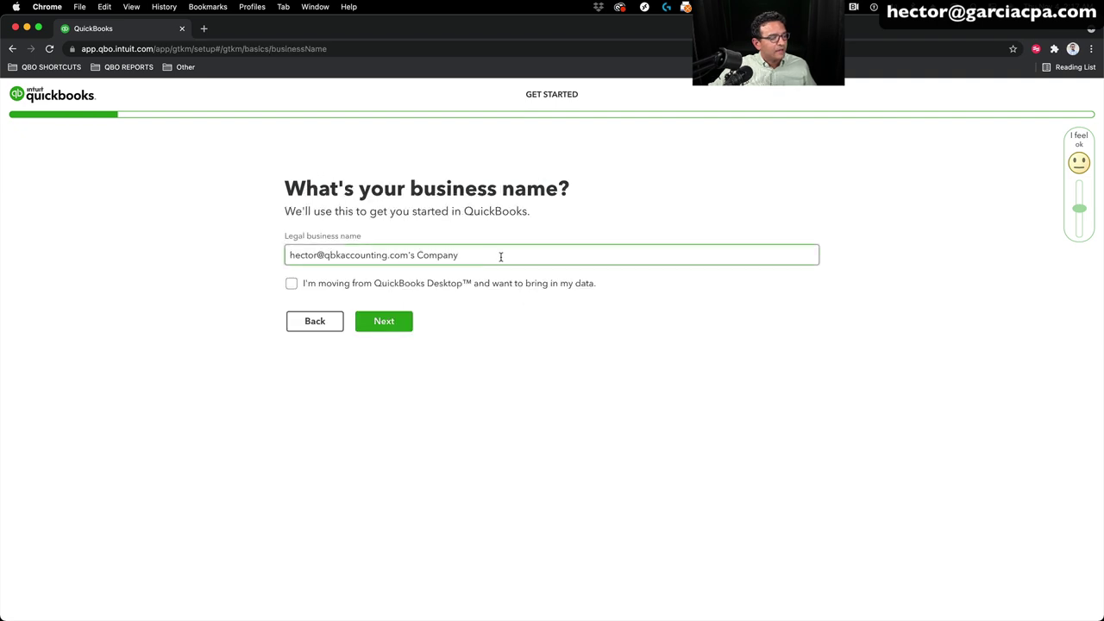
Step: Replace the default legal business name with the shop's Reseller Shop LLC name and continue
drag(500, 251, 171, 229)
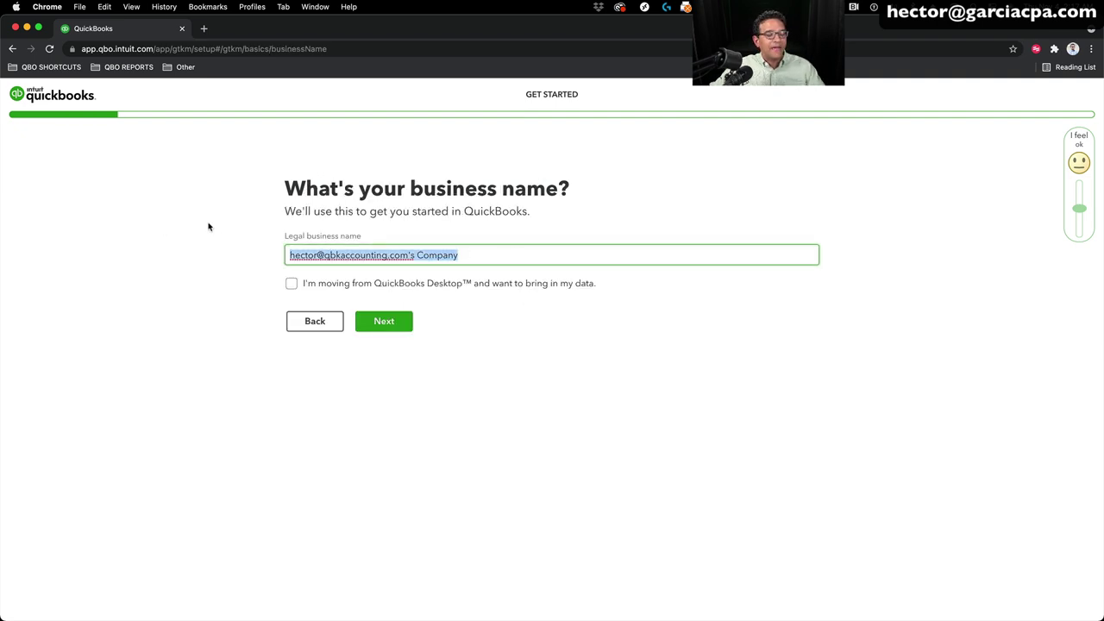
text(Hect)
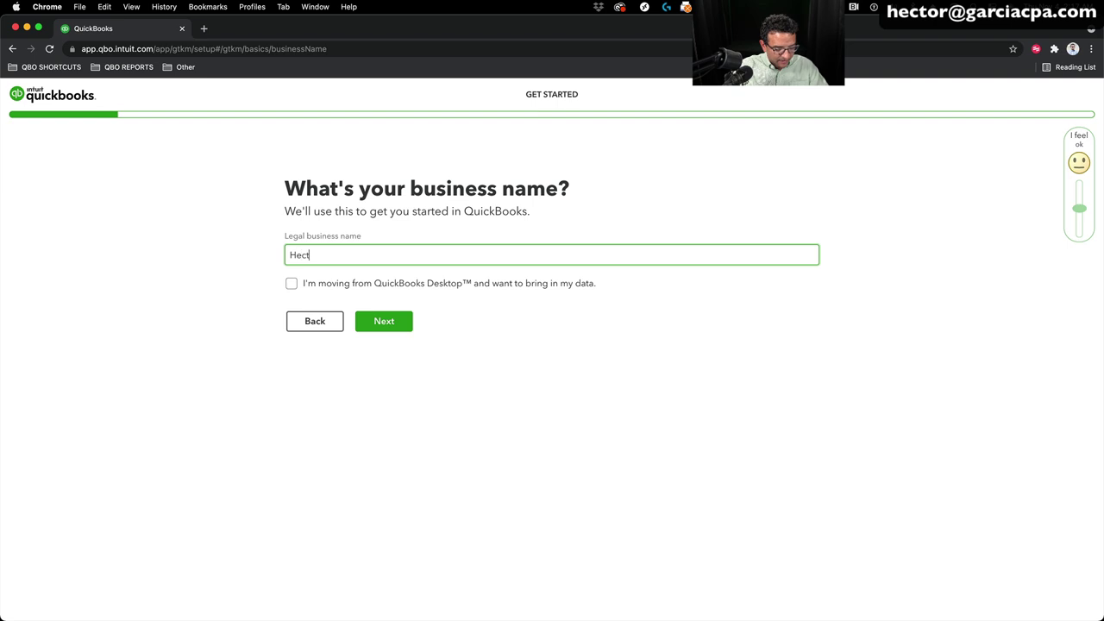
text(oerr)
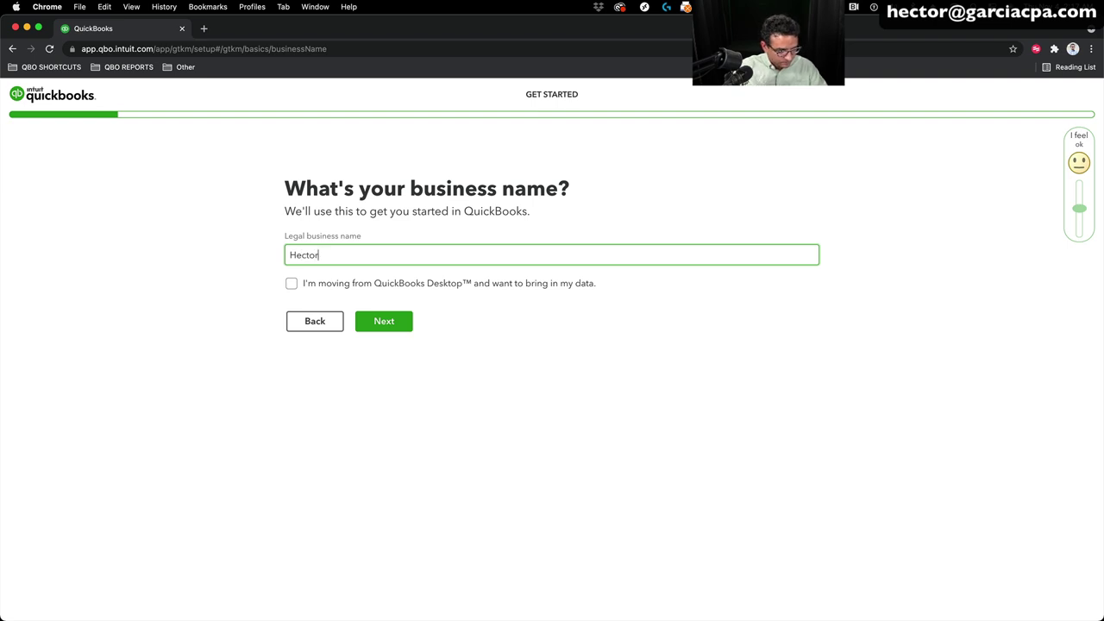
text('s Reselle)
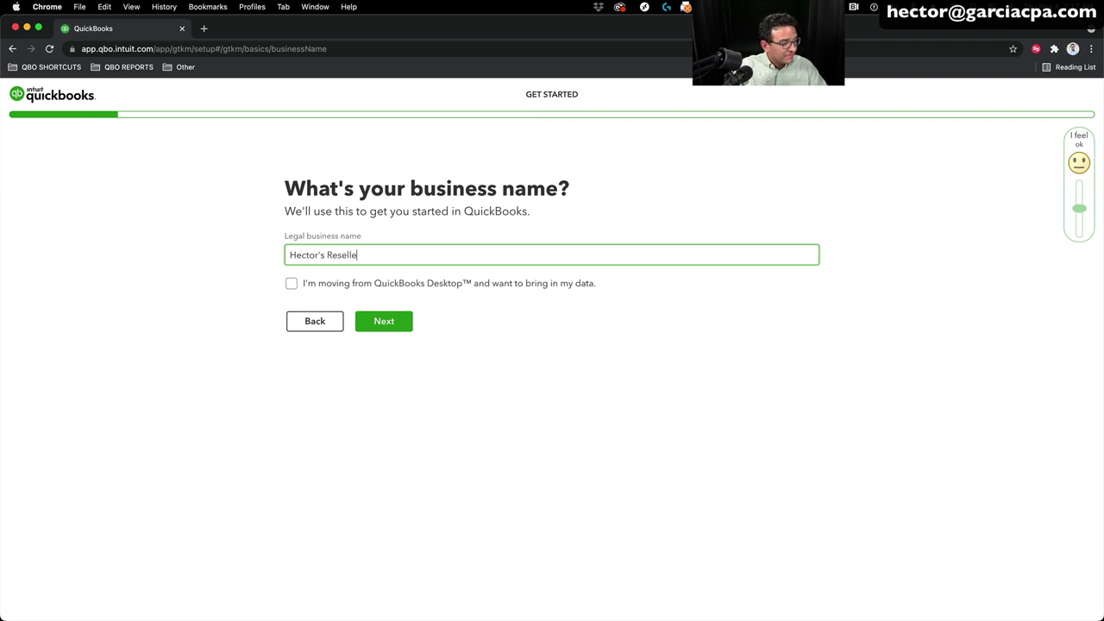
text(r Shop C)
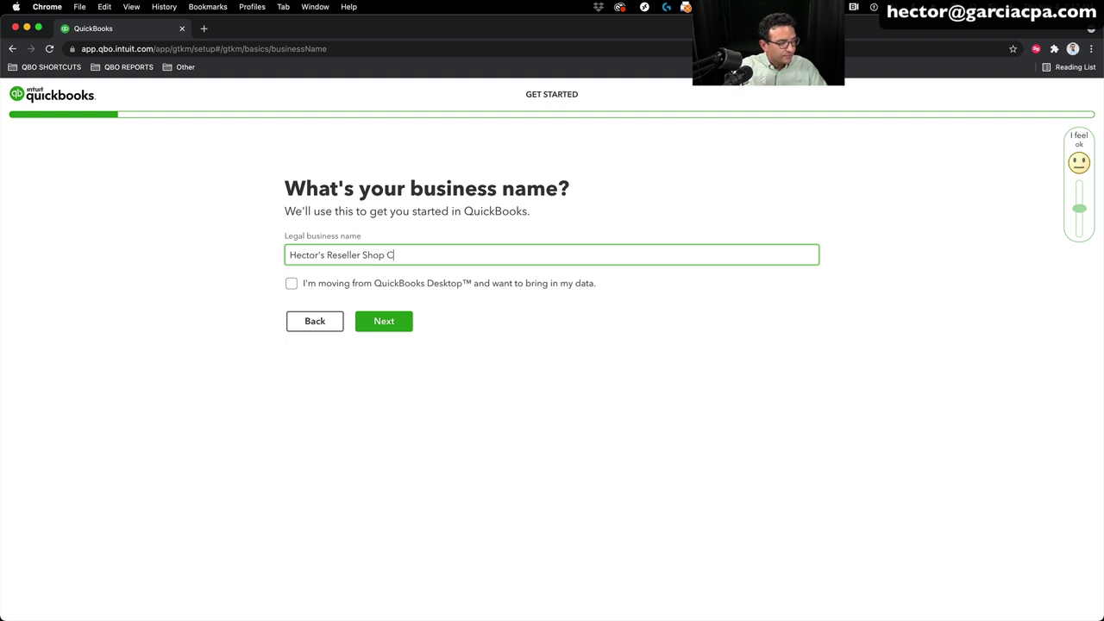
key(BackSpace)
text(LLC)
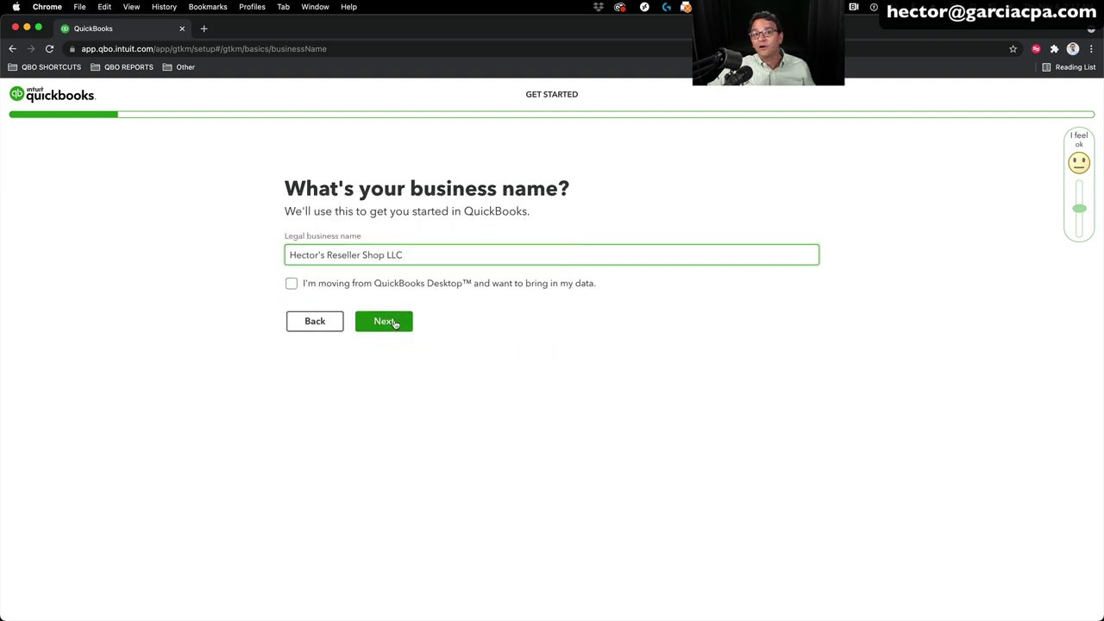
click(384, 321)
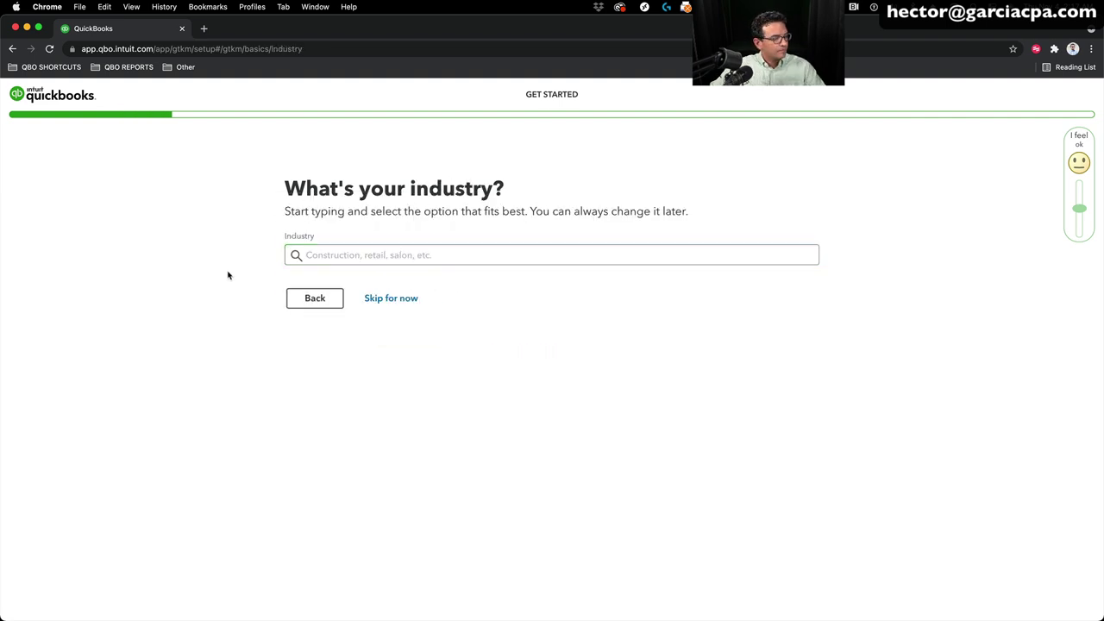
Step: Search 'reta' and choose 'All other miscellaneous store retailers (except tobacco stores)' as the industry
click(335, 256)
text(reta)
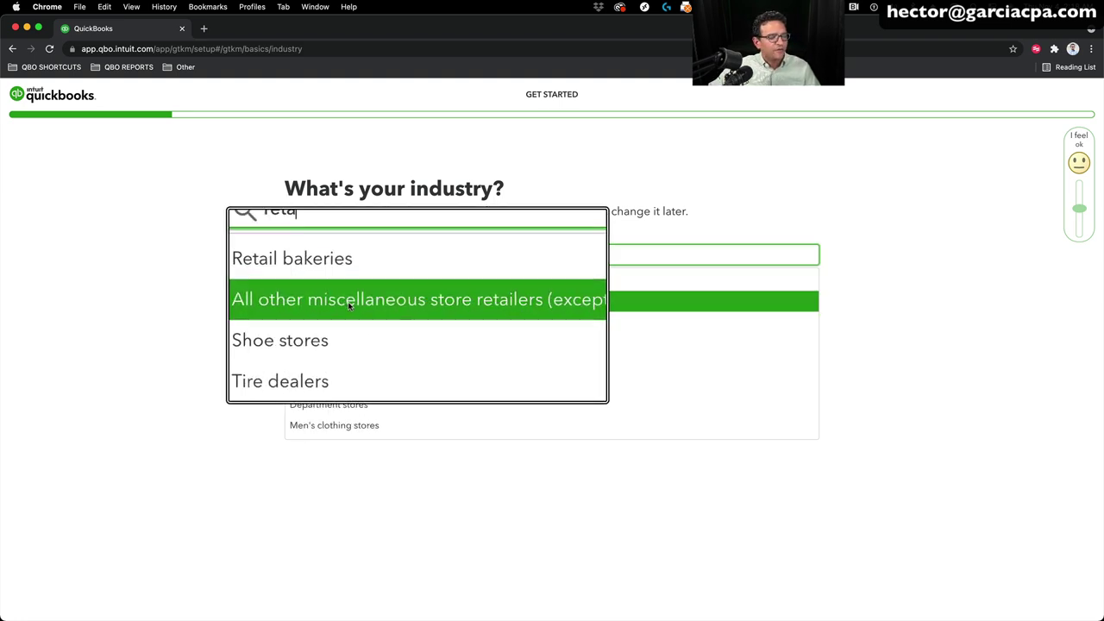
click(443, 304)
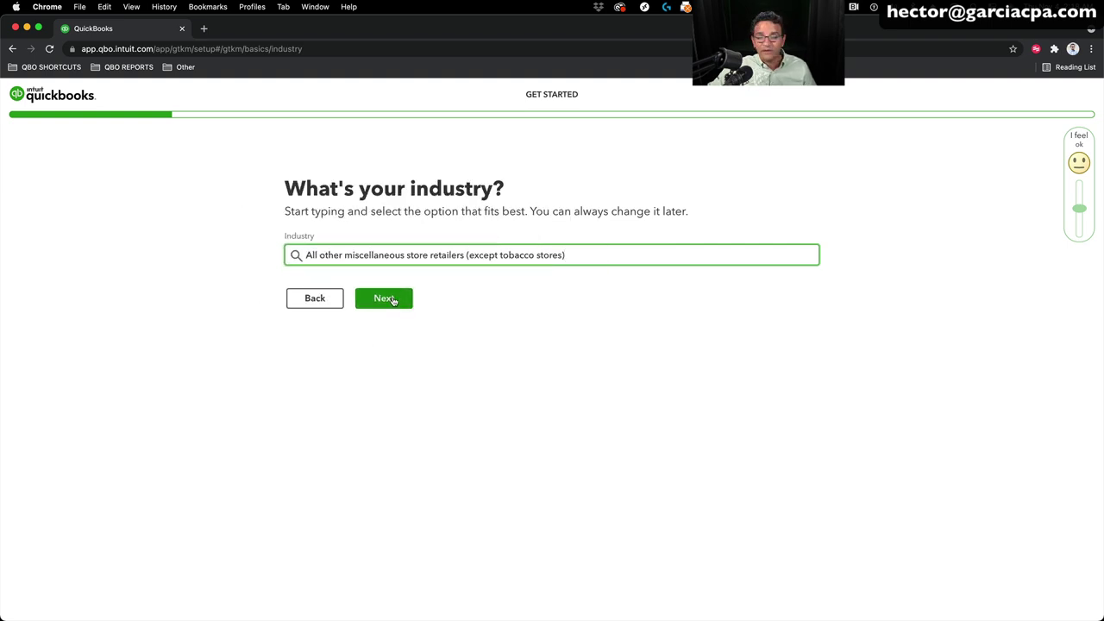
click(392, 299)
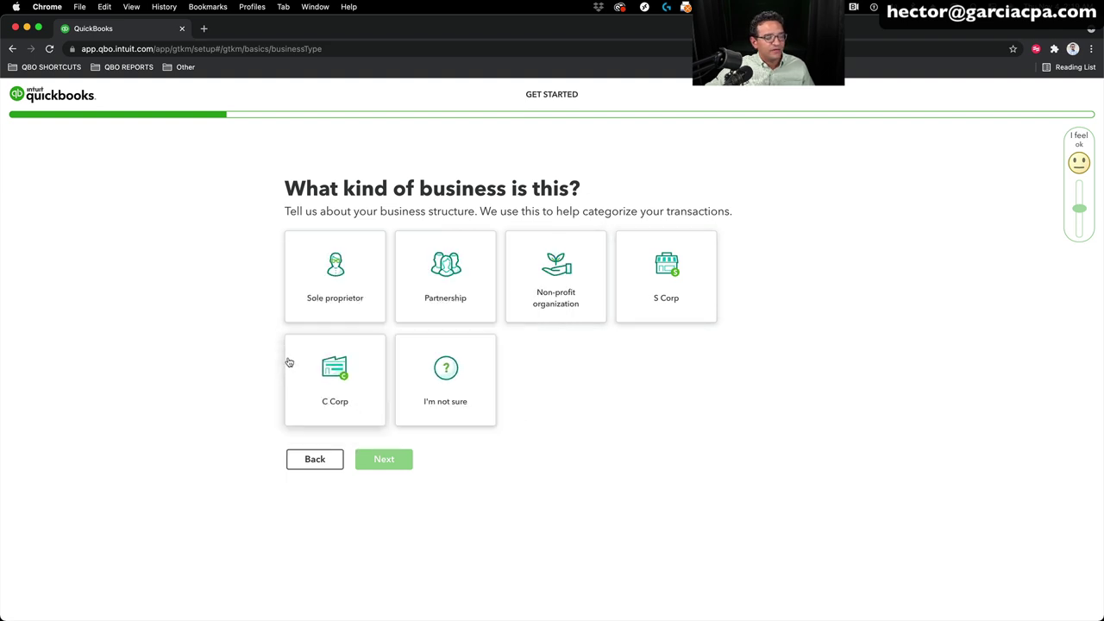
Step: Answer 'I'm not sure' for business structure and 'Sells products' for how it earns money
click(440, 382)
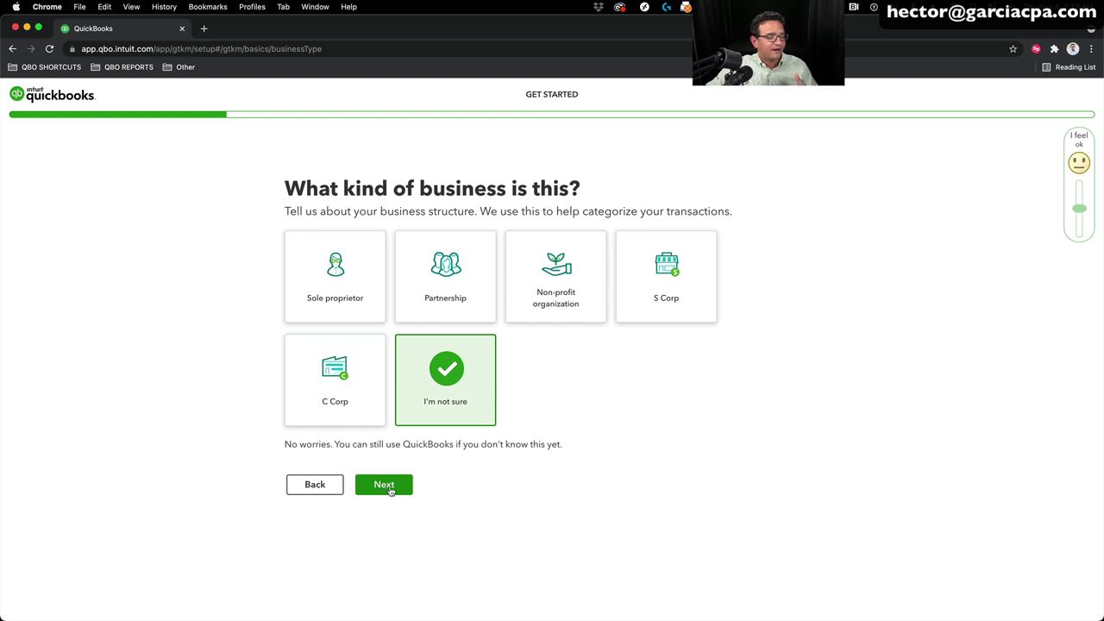
click(388, 487)
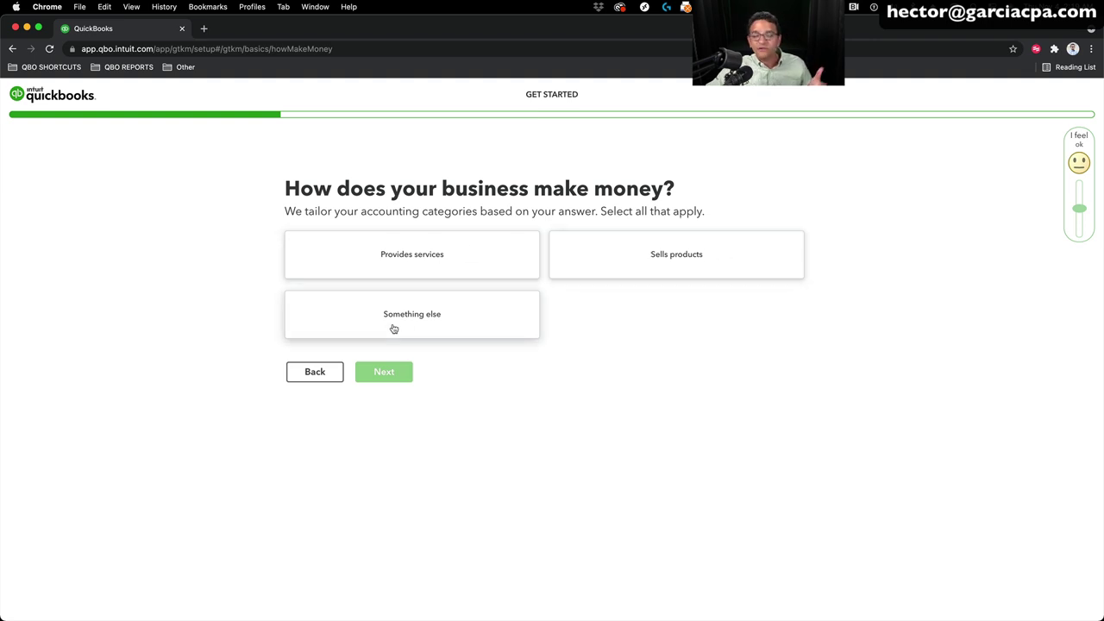
click(699, 258)
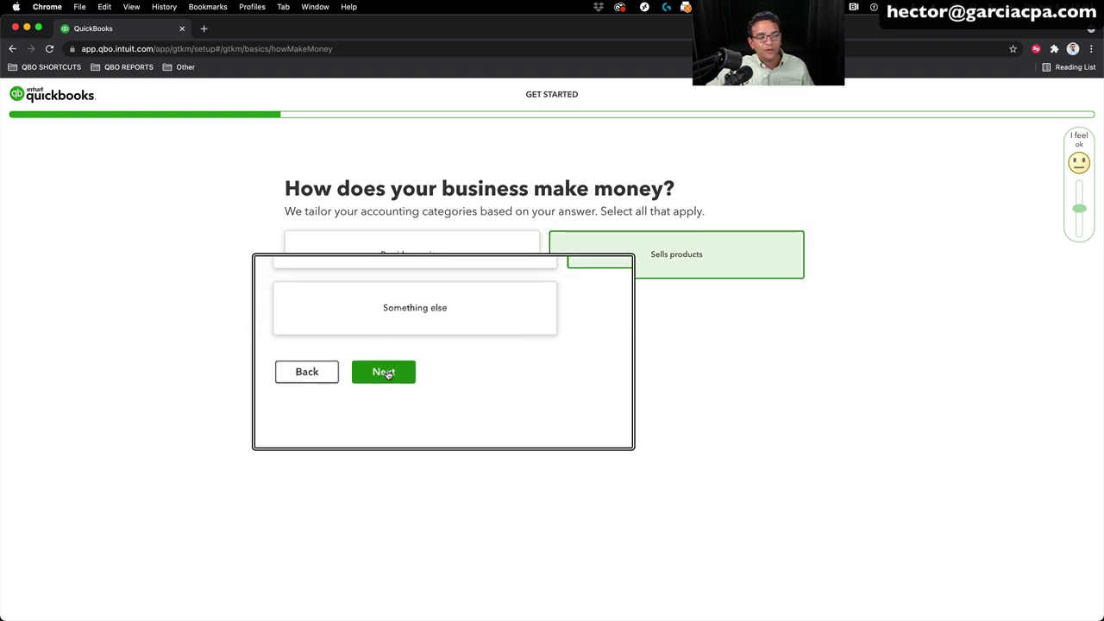
click(386, 371)
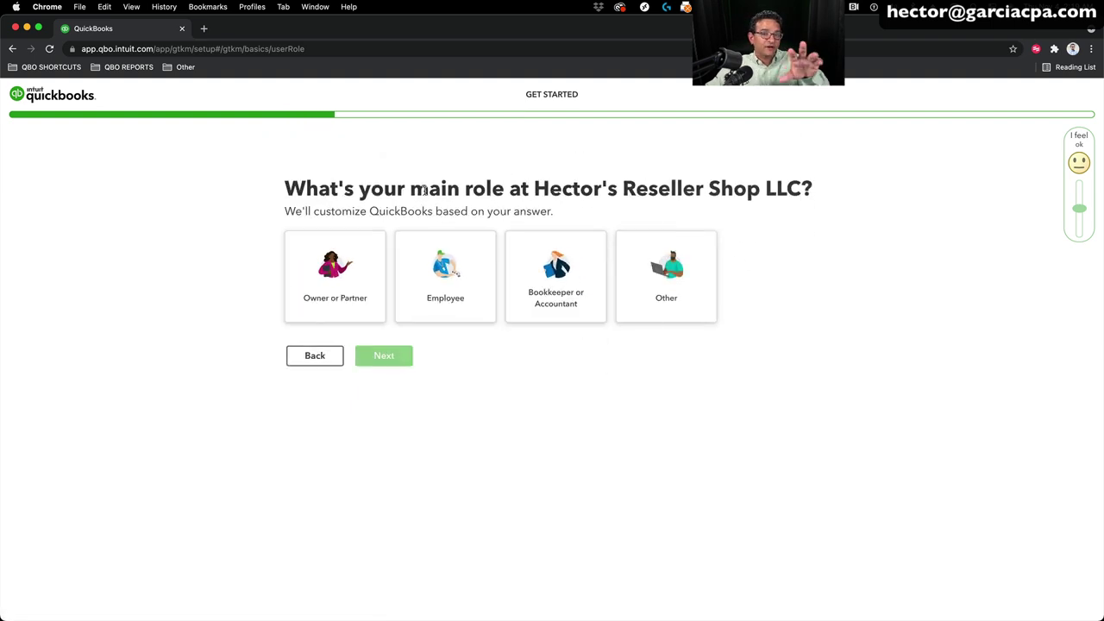
Step: Choose Owner or Partner as the role and 'I fly solo' for the team
click(340, 284)
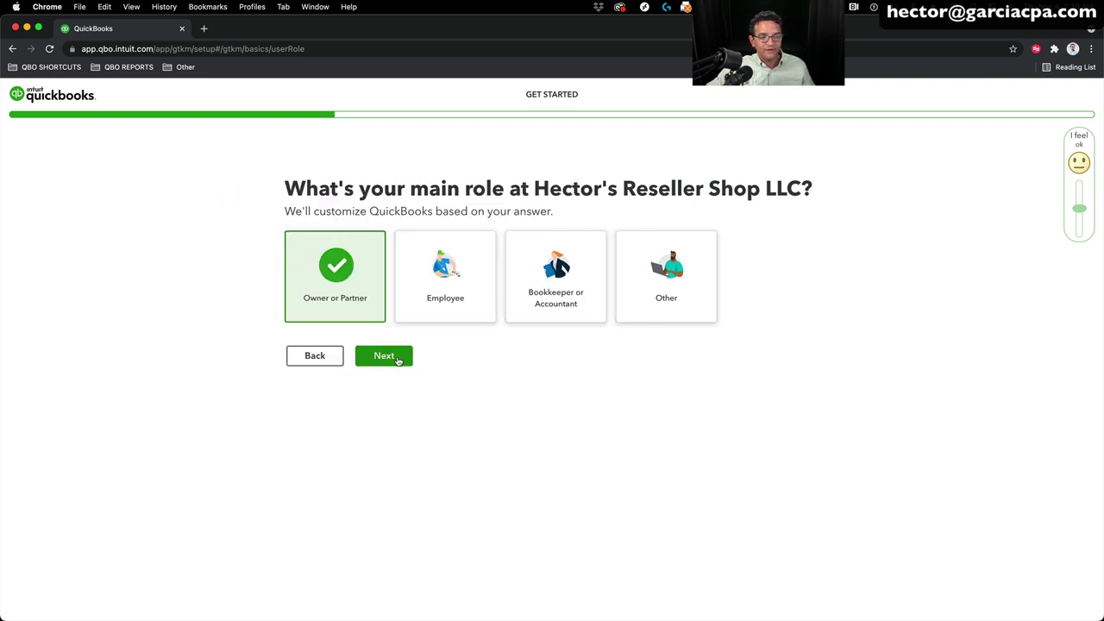
click(395, 358)
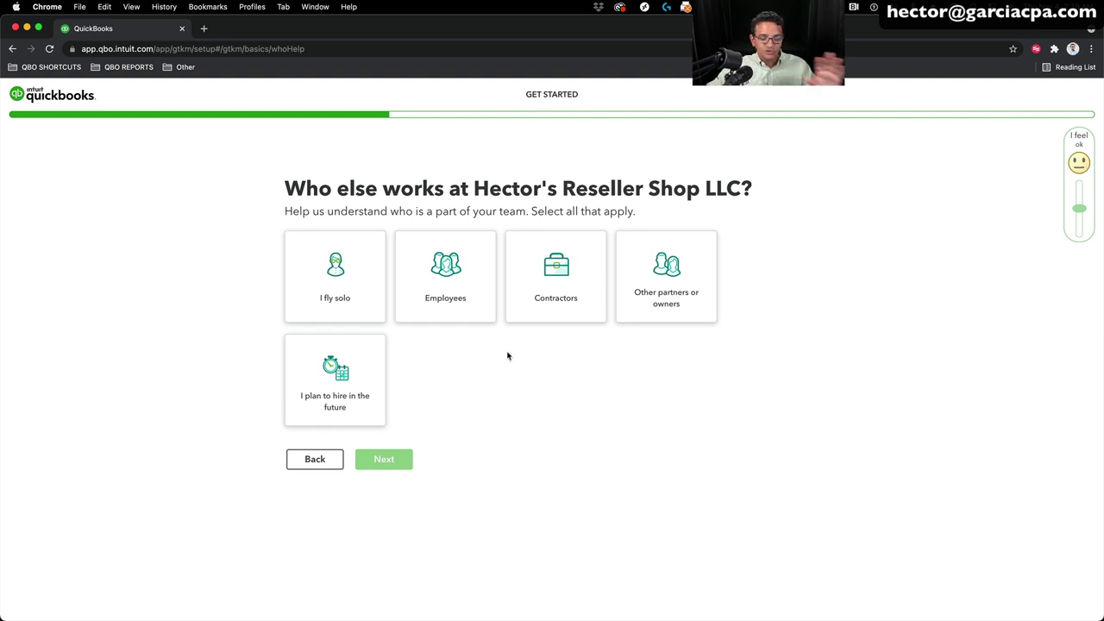
click(335, 271)
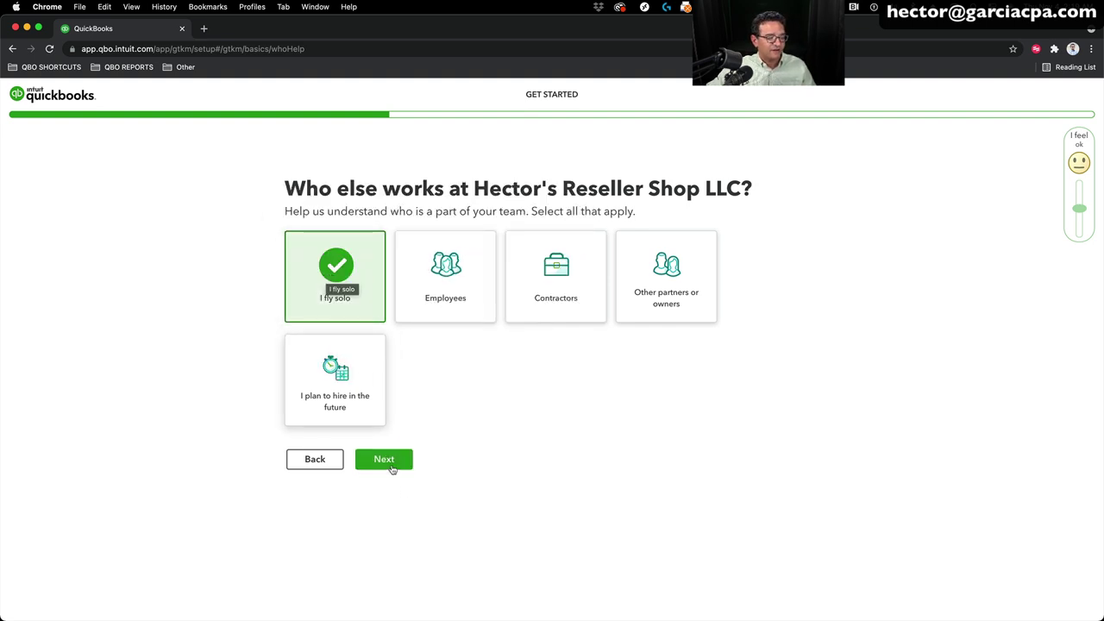
click(395, 461)
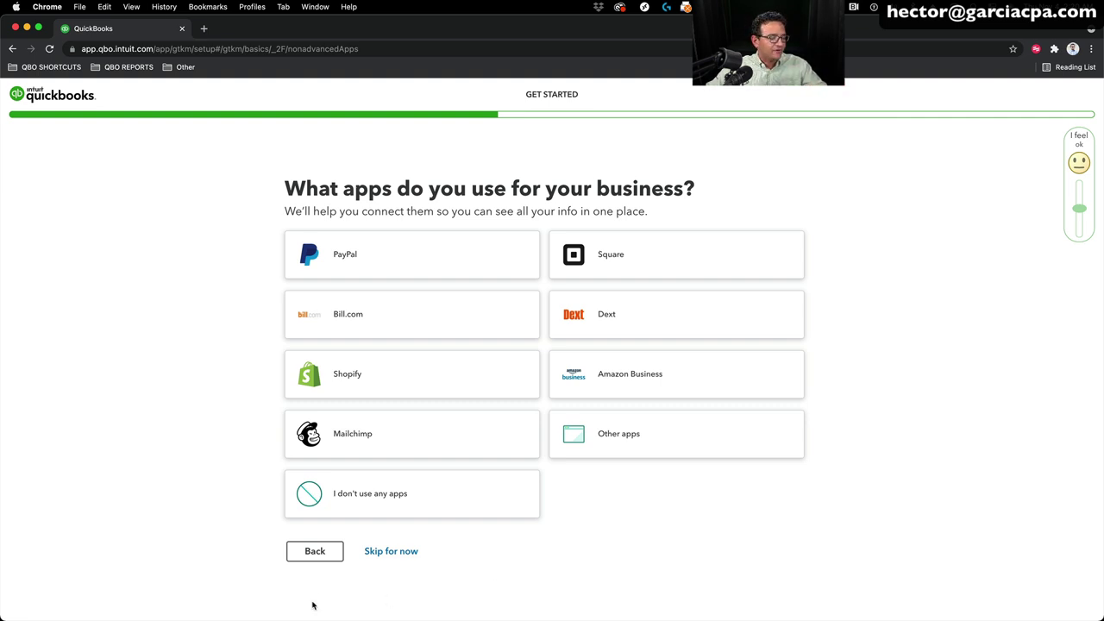
Step: Skip the business apps, goals, account-linking and setup-feature questions
click(392, 552)
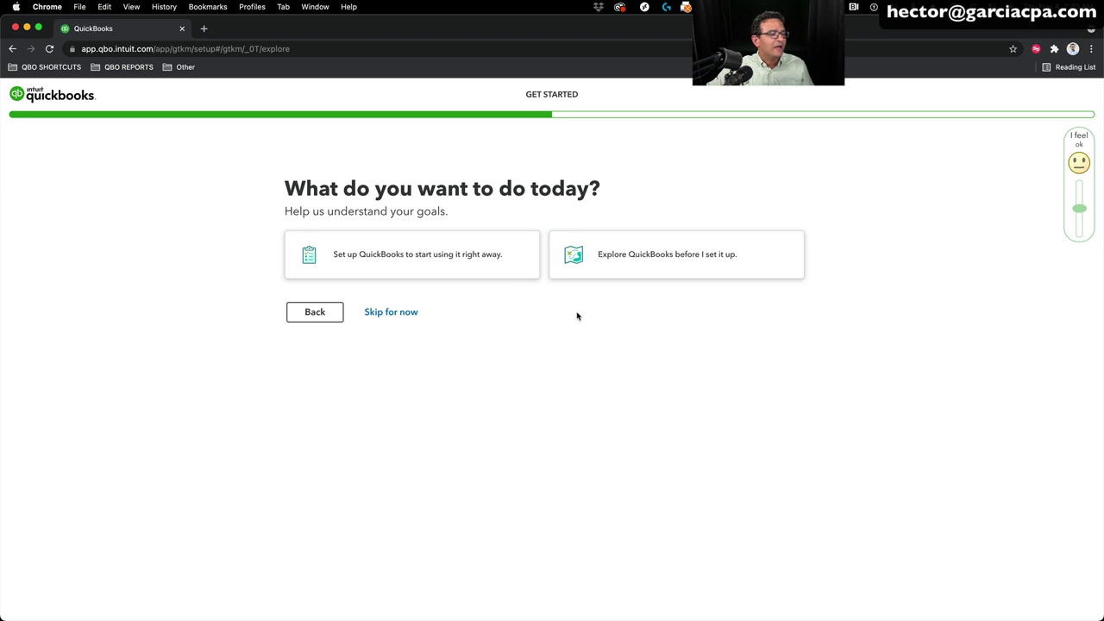
click(415, 322)
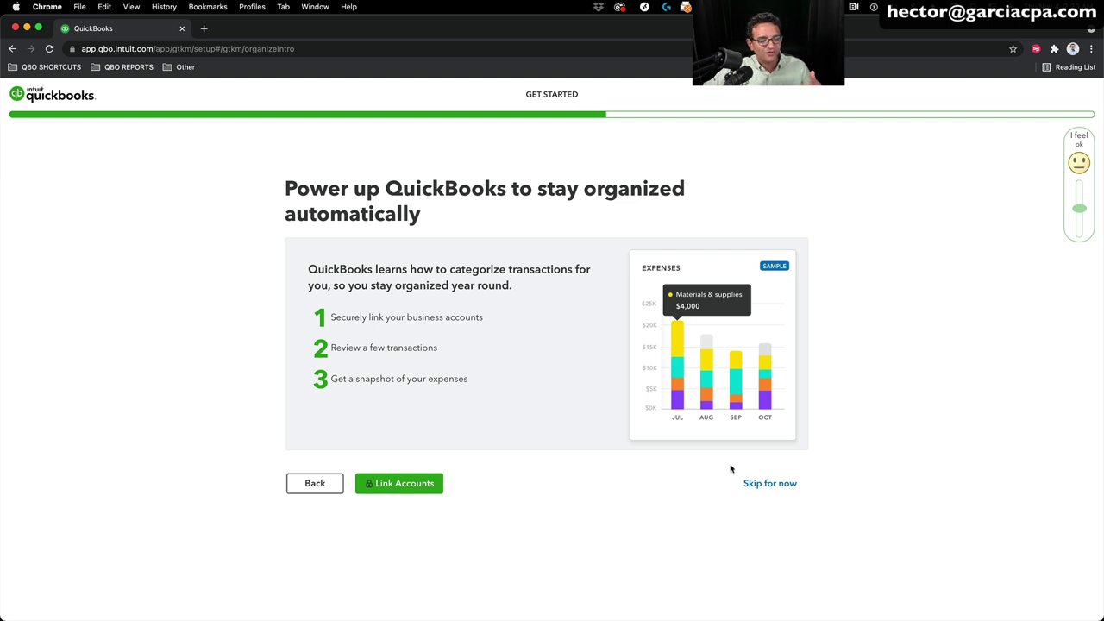
click(778, 489)
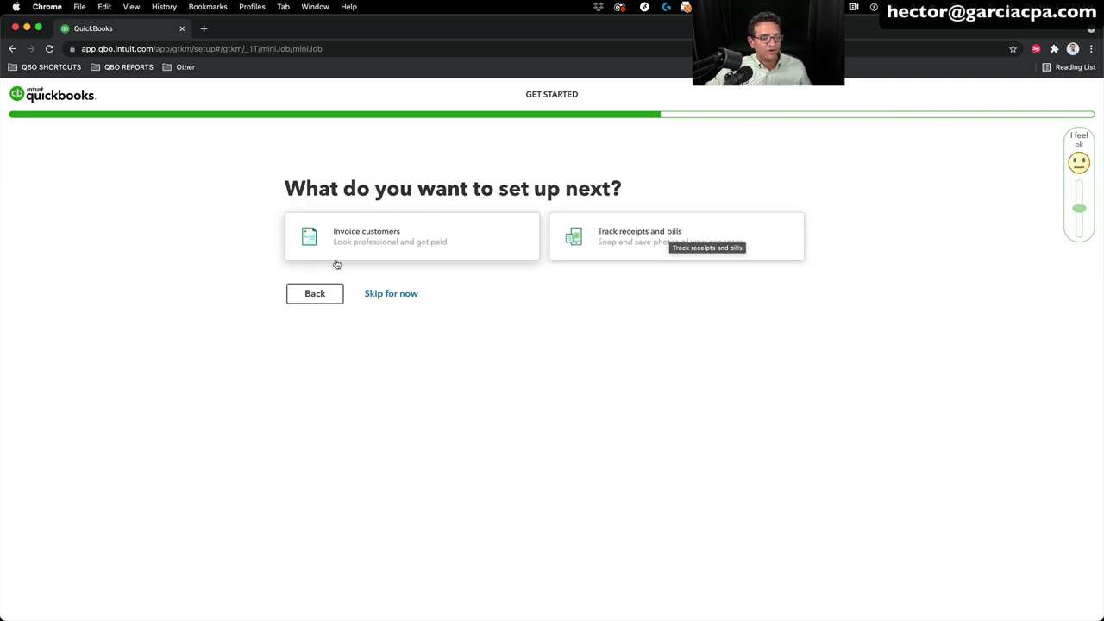
click(414, 300)
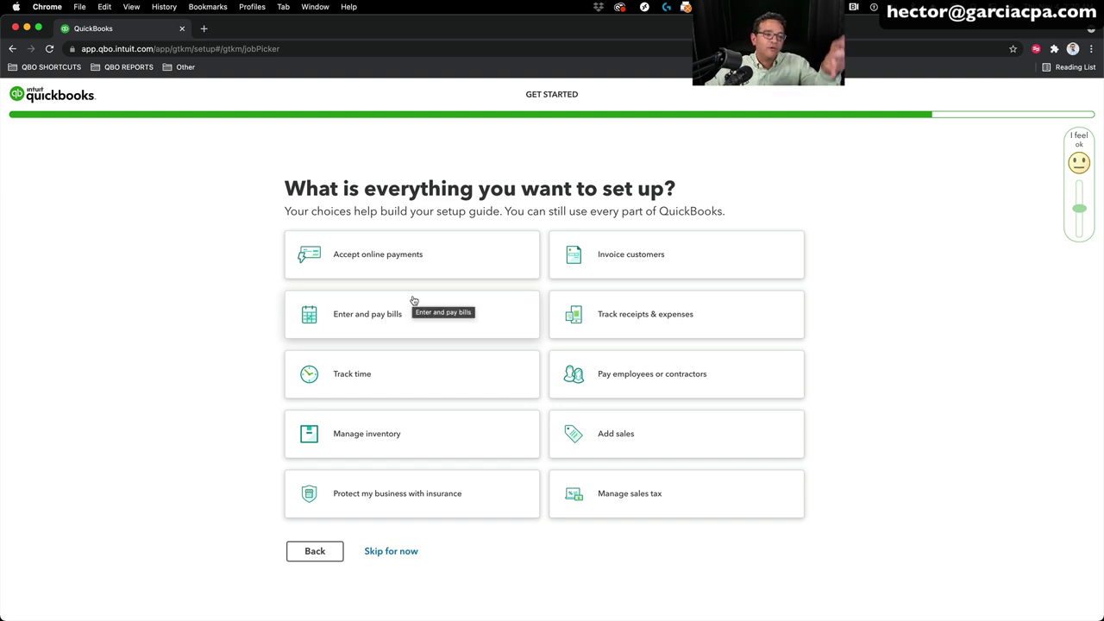
click(397, 551)
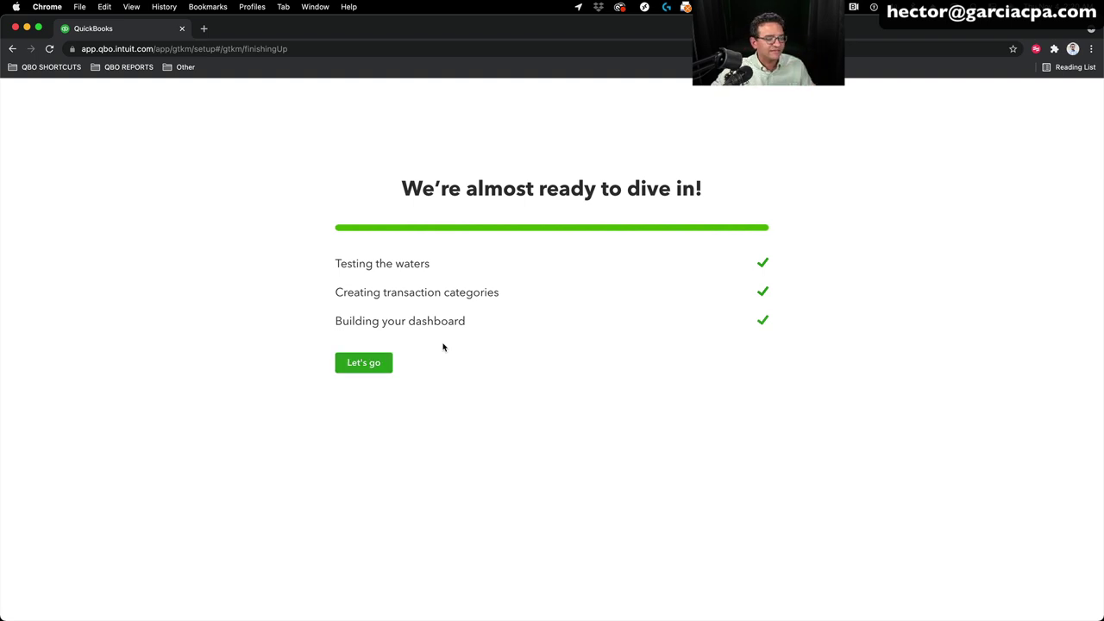
Step: Finish setup with Let's go, close the Welcome to QuickBooks tour, and show the gear menu
click(366, 362)
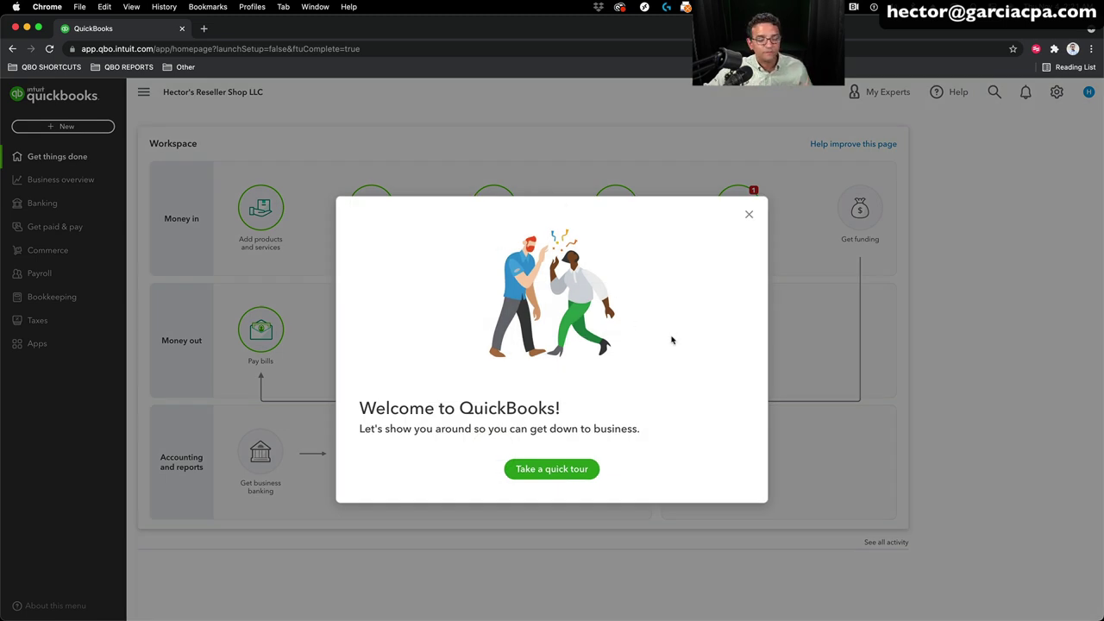
click(749, 215)
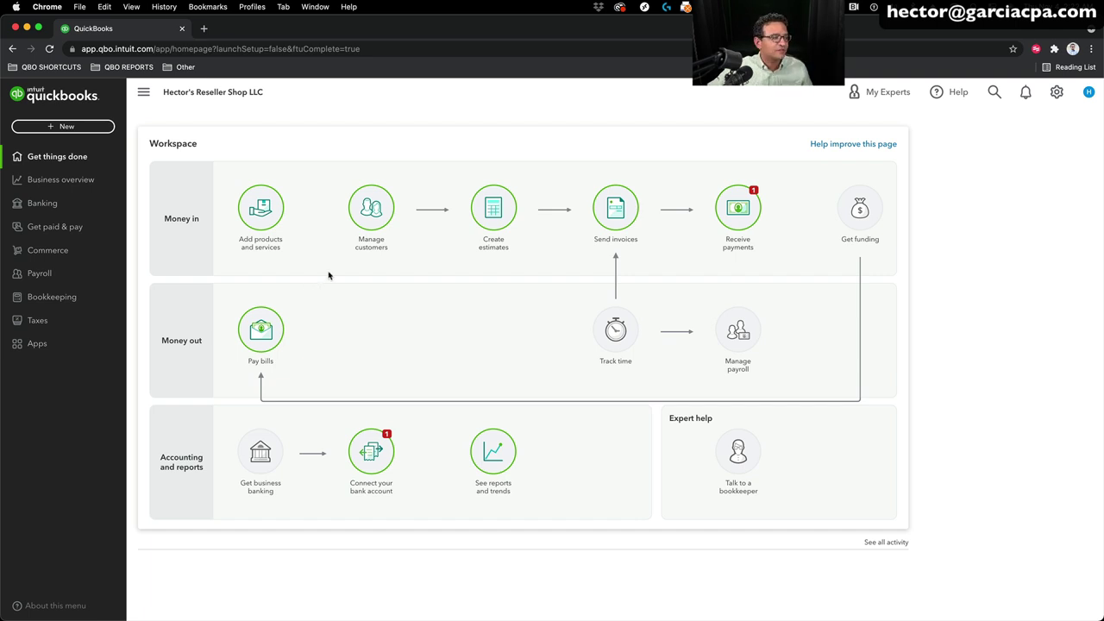
click(1056, 92)
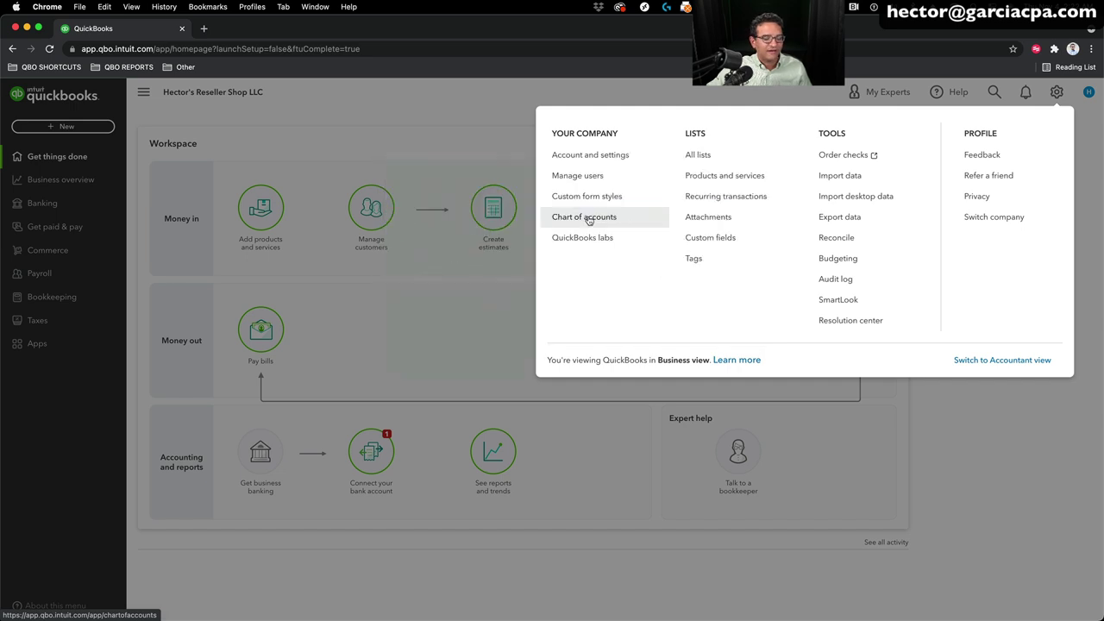
Step: Go to Chart of accounts and highlight its intro paragraph about pre-set accounts
click(589, 219)
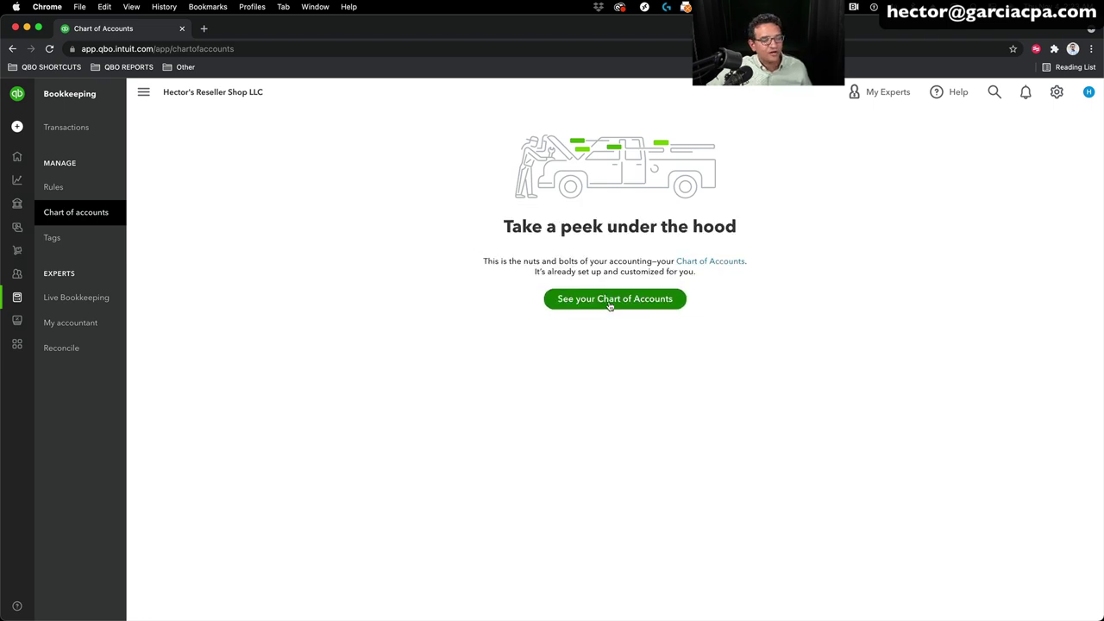
drag(493, 261, 703, 274)
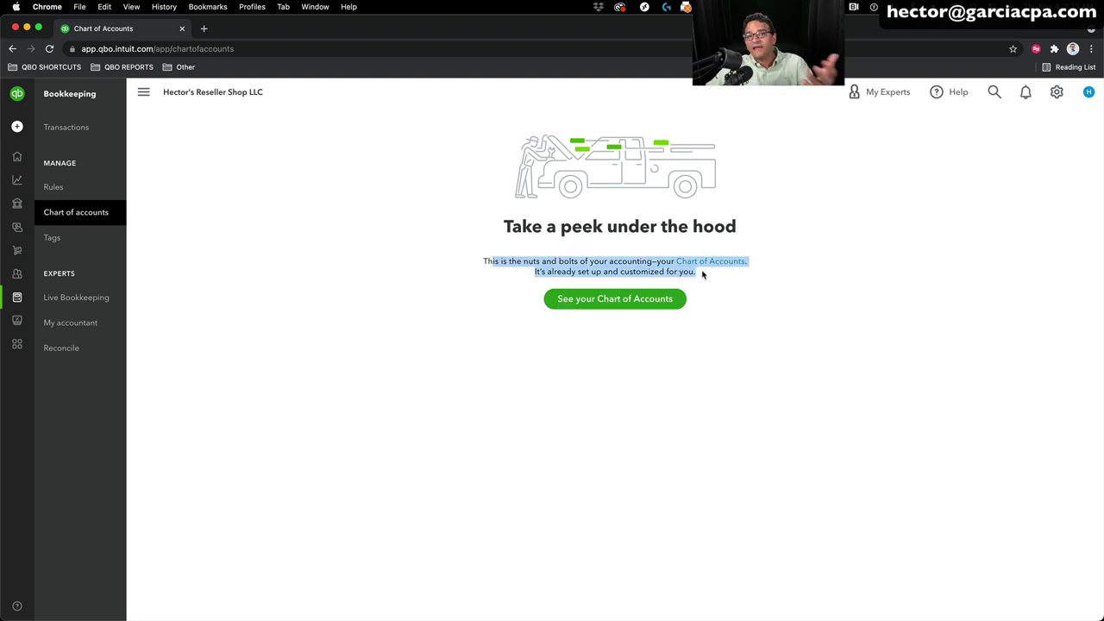
click(703, 275)
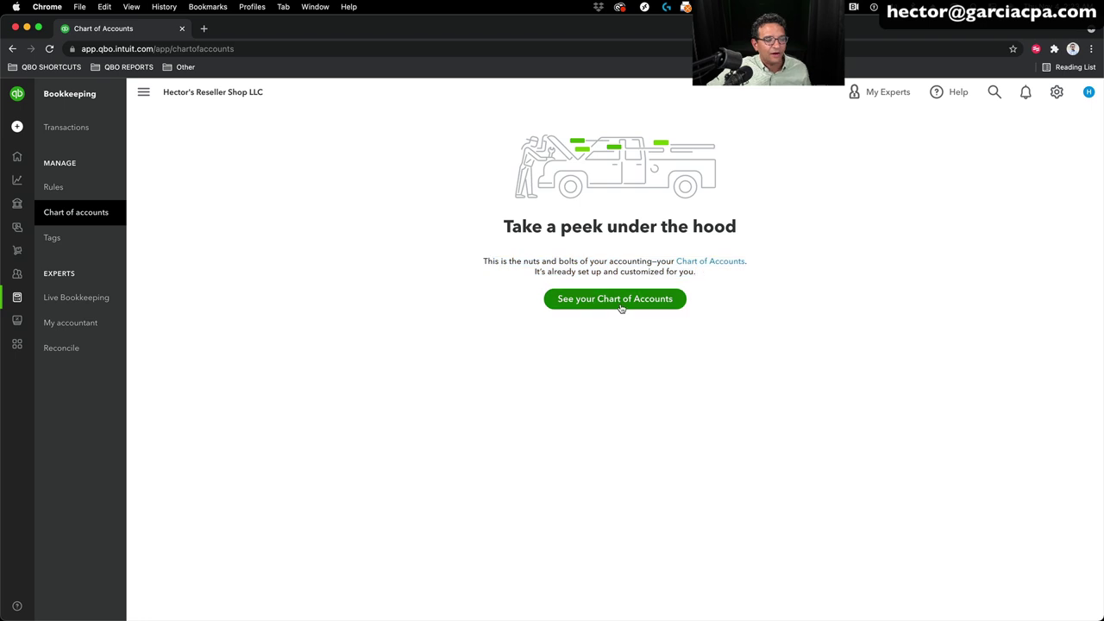
Step: Show the full Chart of Accounts list, from Cash down to fixed assets, all at 0.00
click(621, 303)
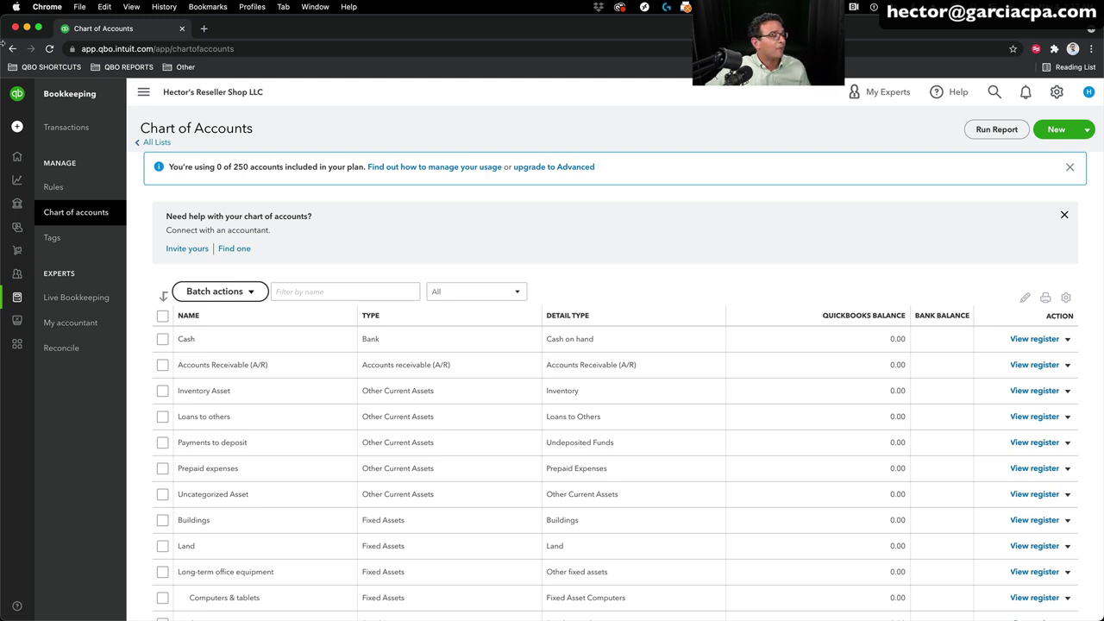
mouse_move(62, 520)
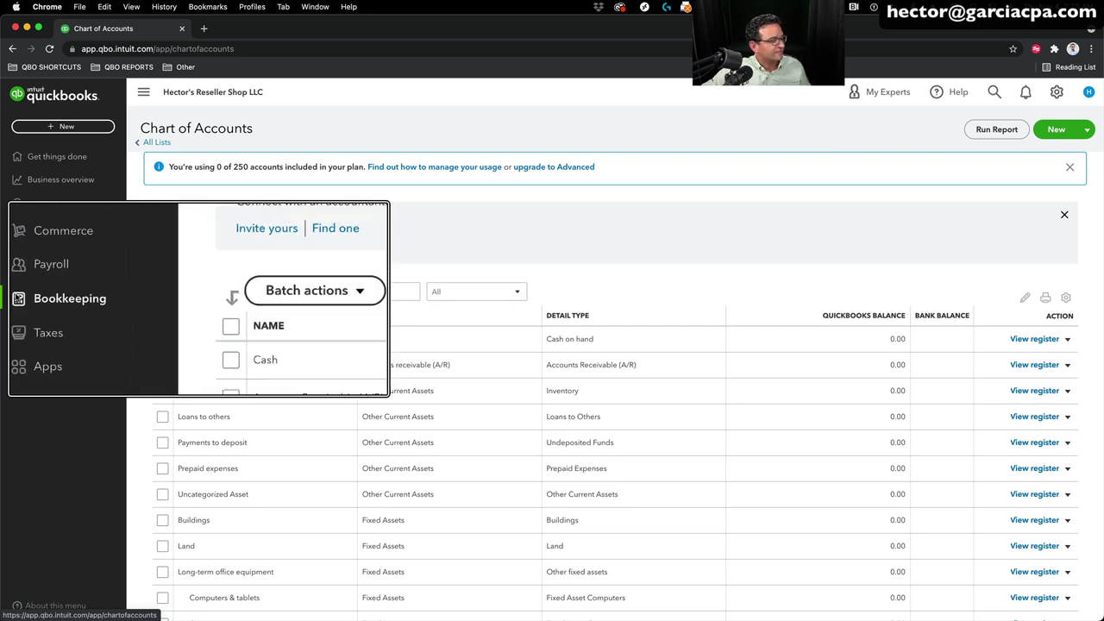
click(38, 297)
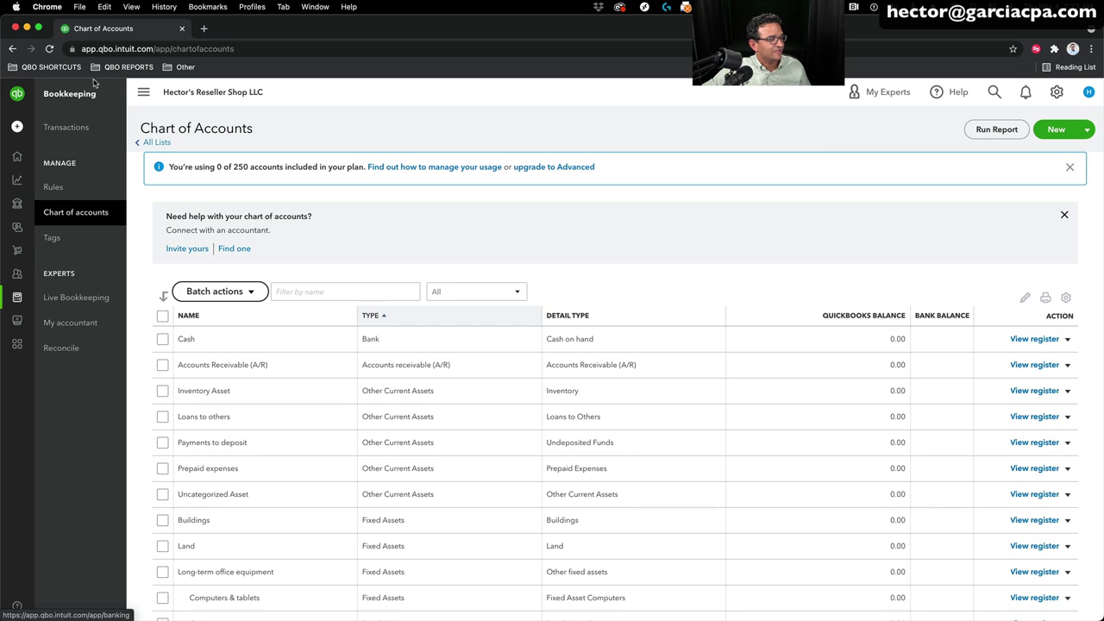
click(62, 215)
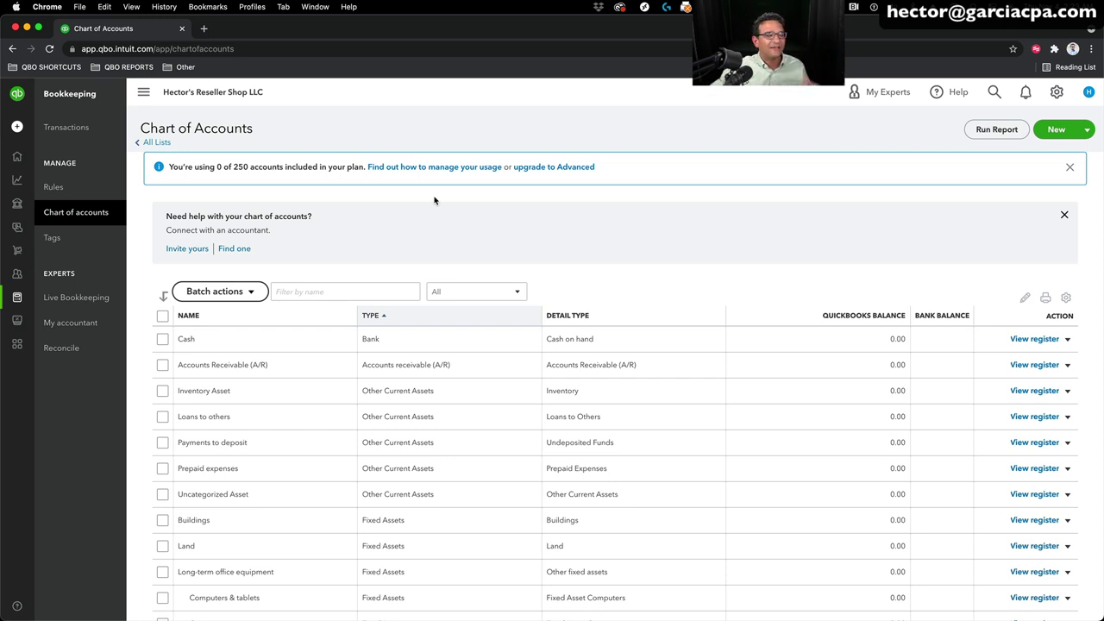
Step: Open the gear menu over the Chart of Accounts, showing the company is in Business view
mouse_move(17, 227)
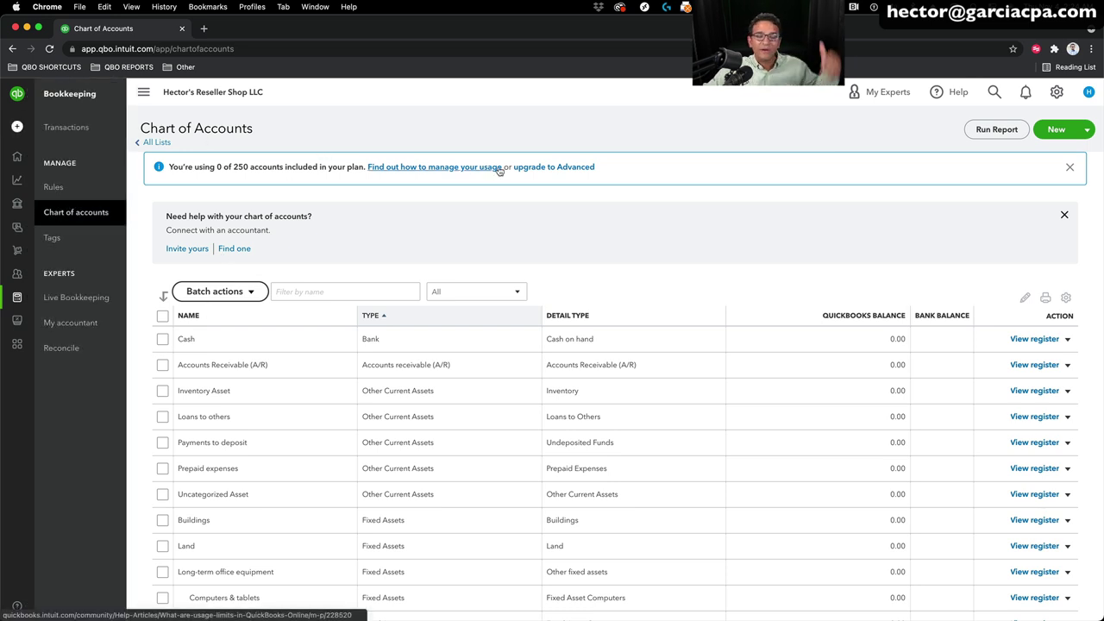
click(1056, 91)
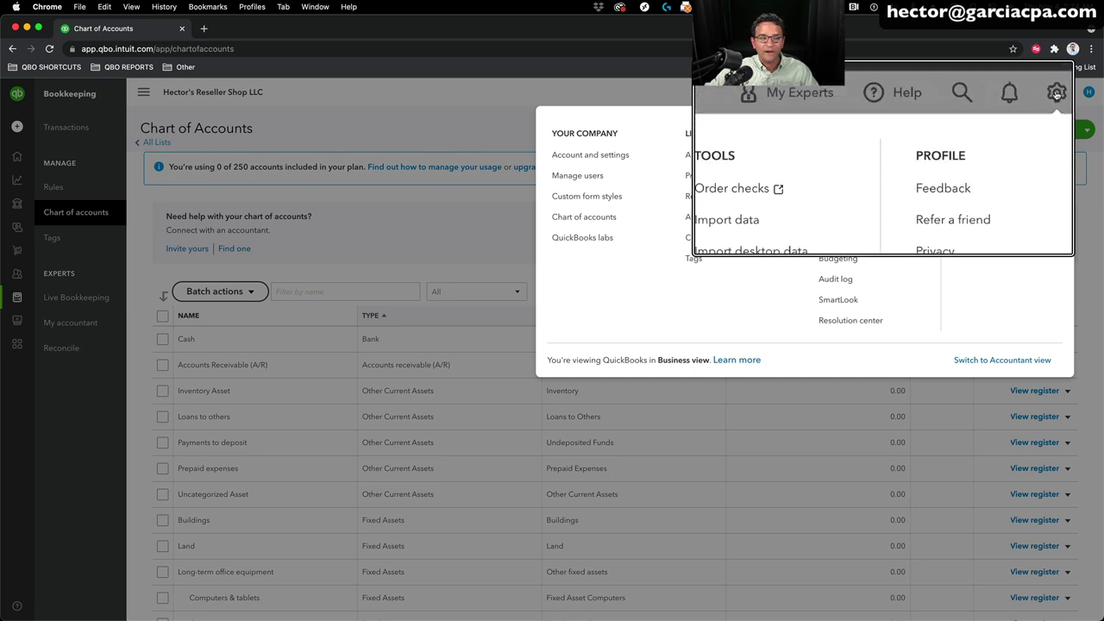
Step: Switch to Accountant view and show Accounting > Chart of accounts again
click(1046, 361)
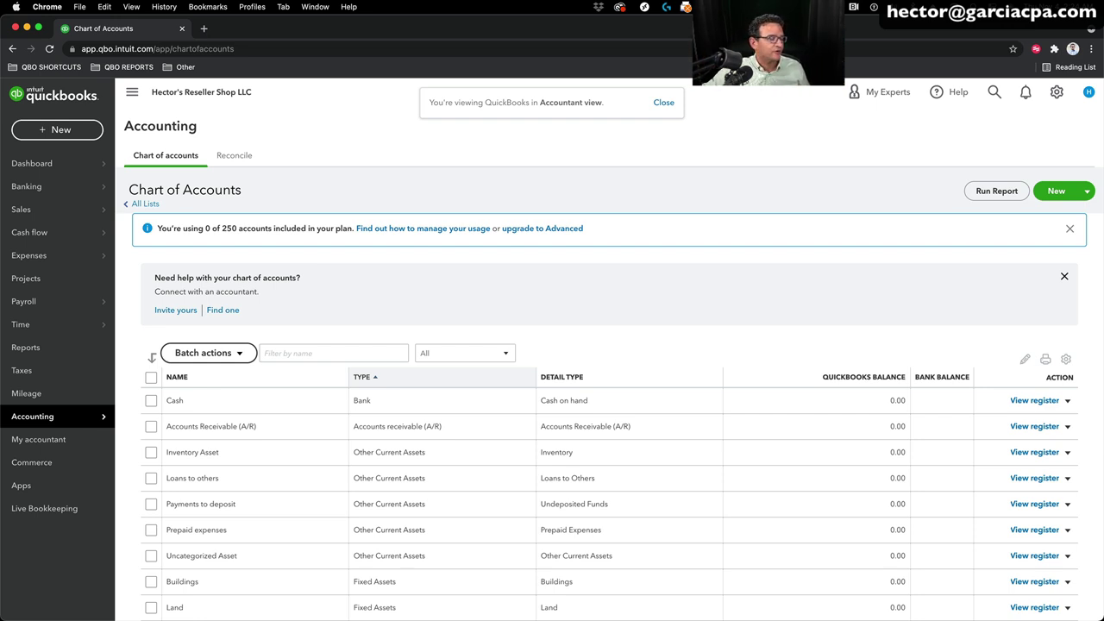
mouse_move(24, 419)
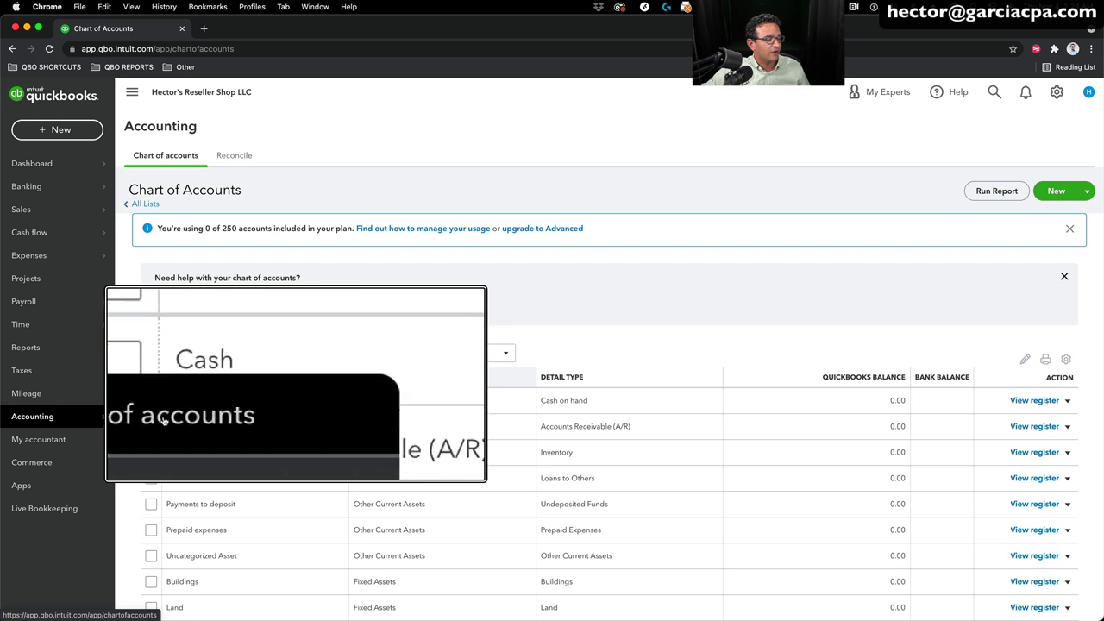
click(165, 417)
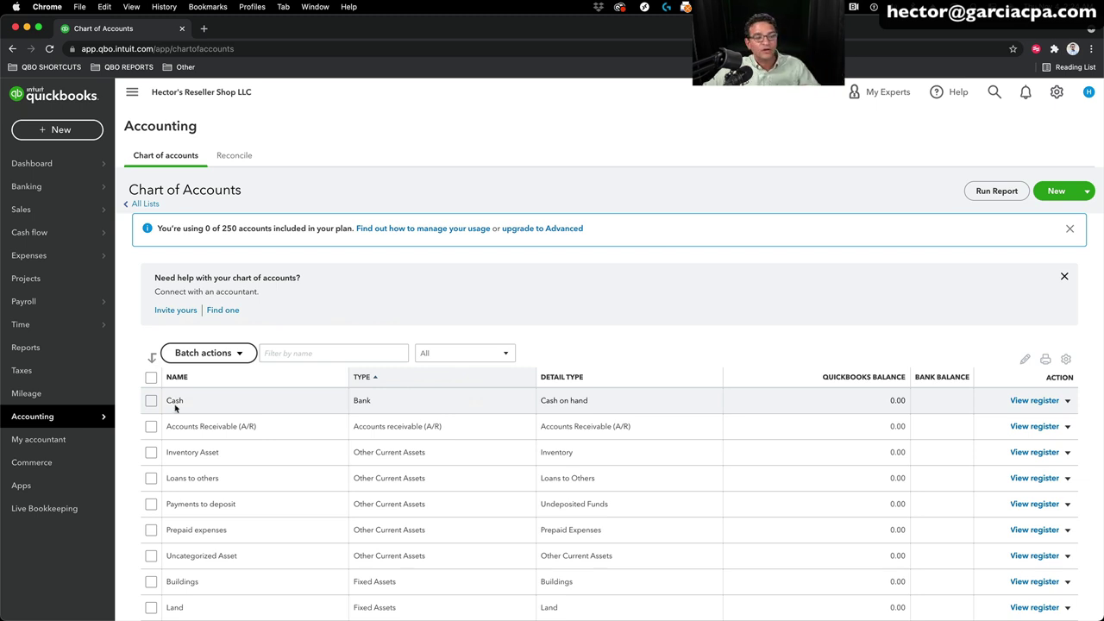
Step: Create a Bank account named Petty Cash with the Cash on hand detail type
click(1076, 191)
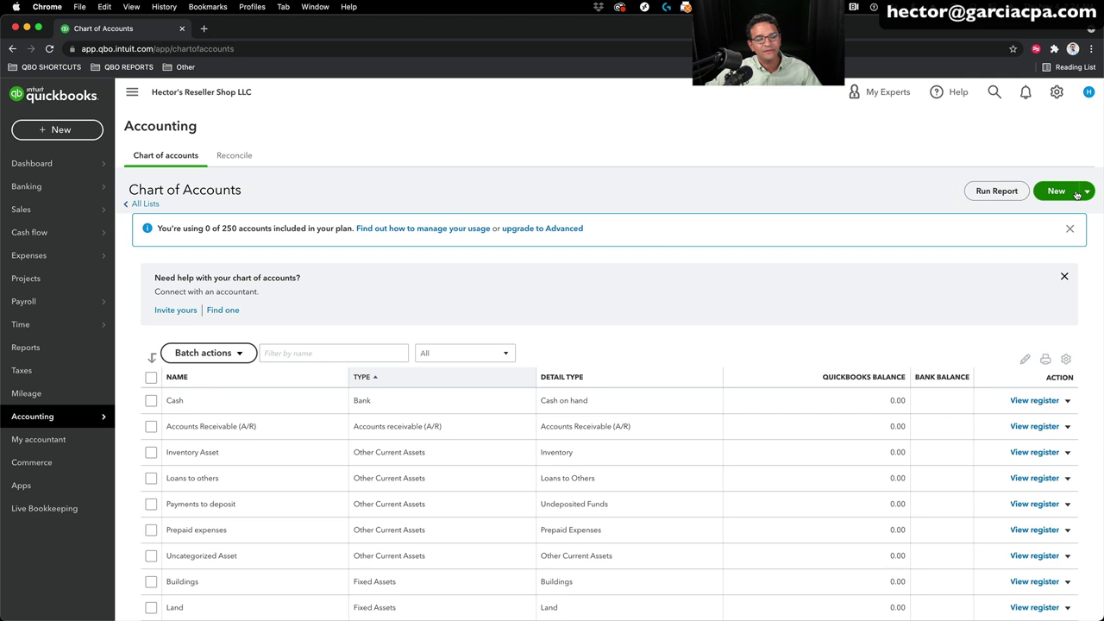
click(379, 223)
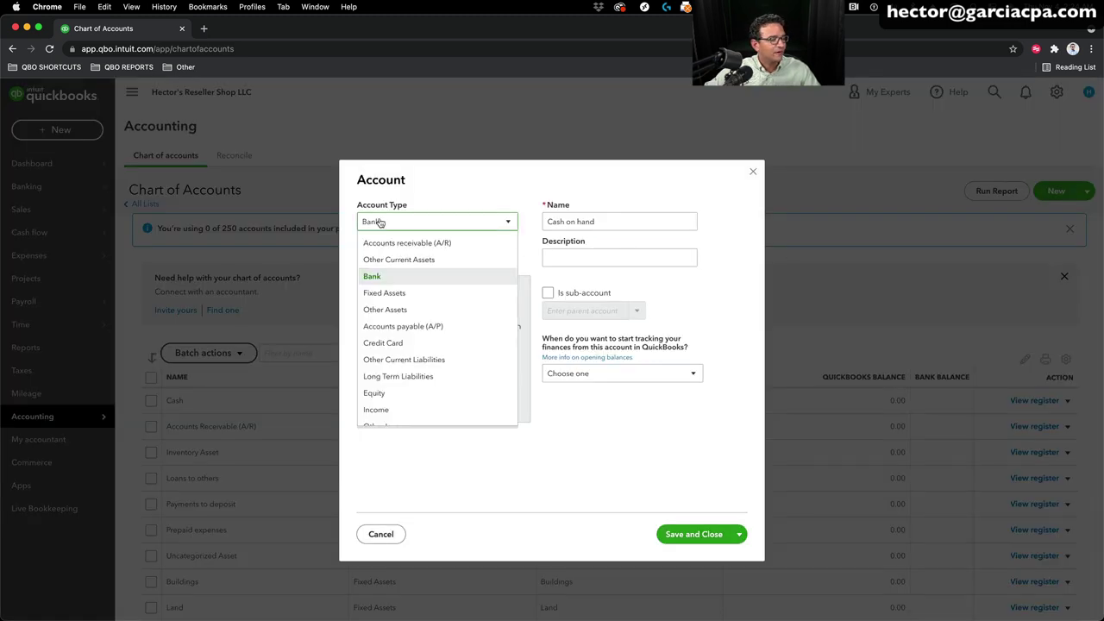
click(378, 278)
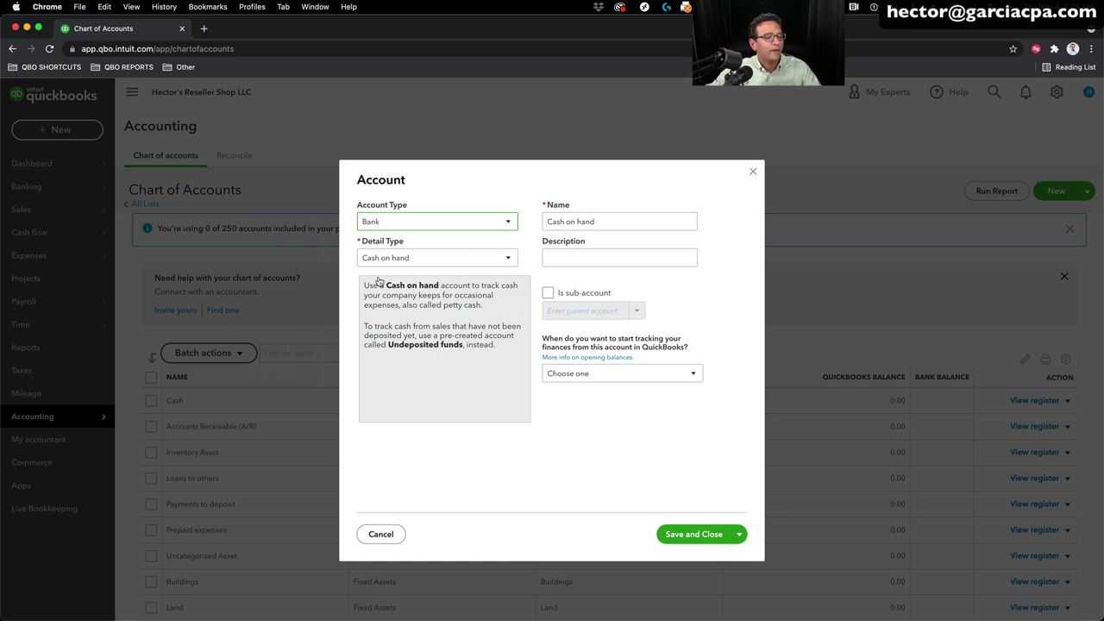
click(583, 223)
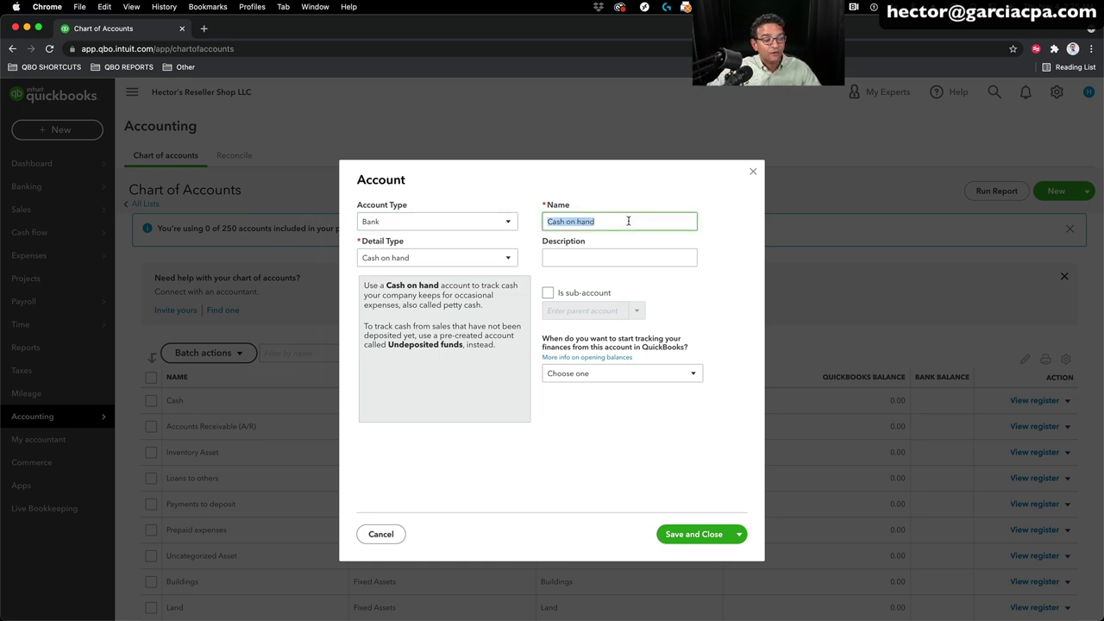
text(Petty)
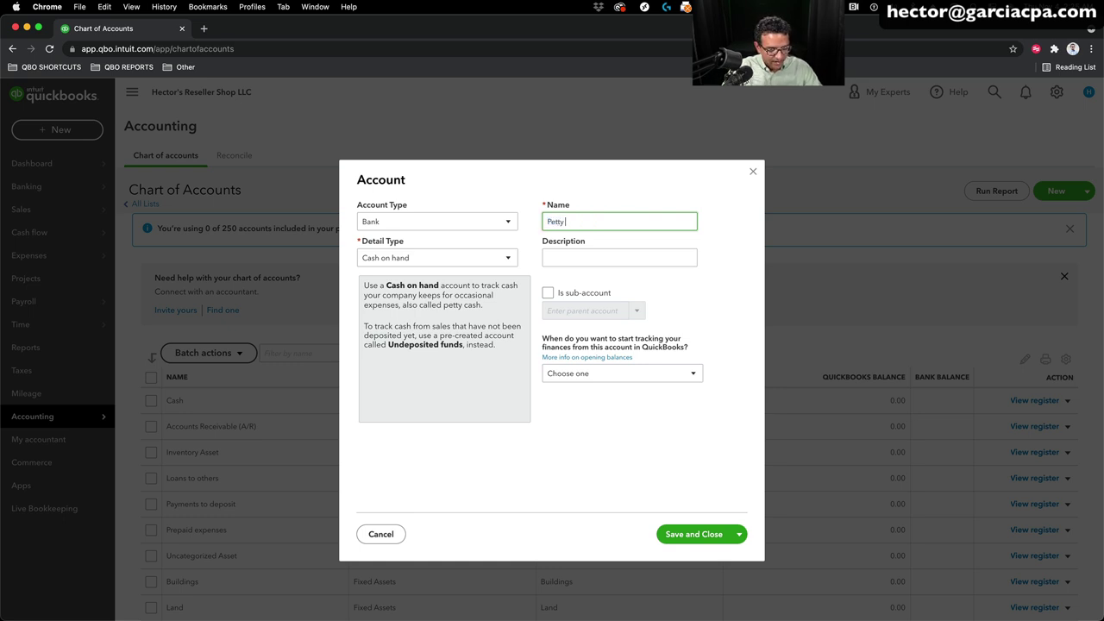
text( Cash)
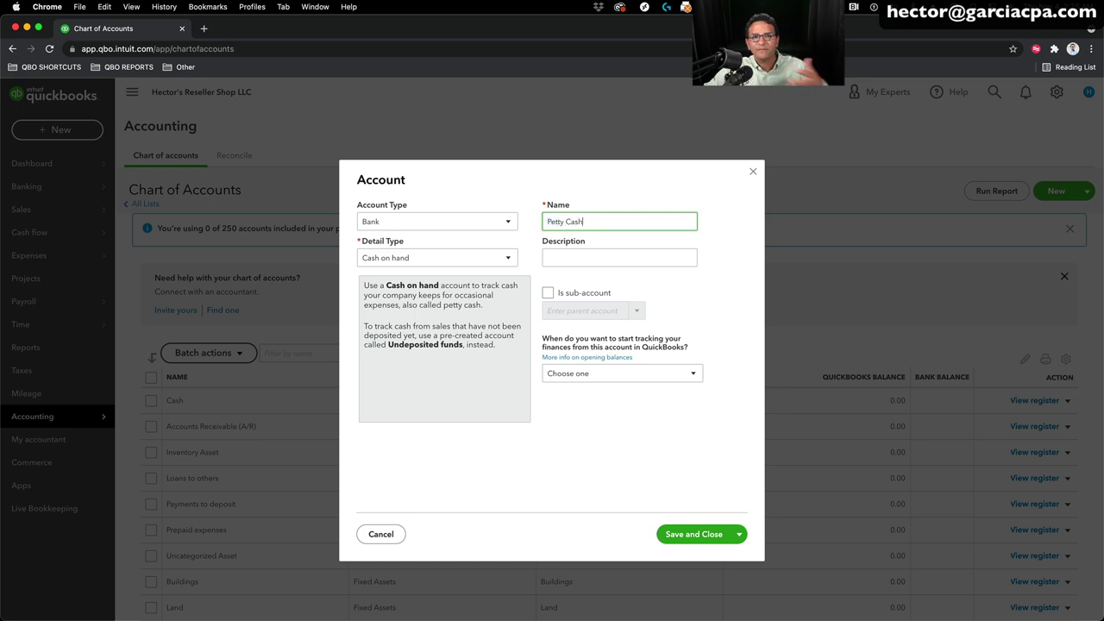
drag(599, 222, 514, 222)
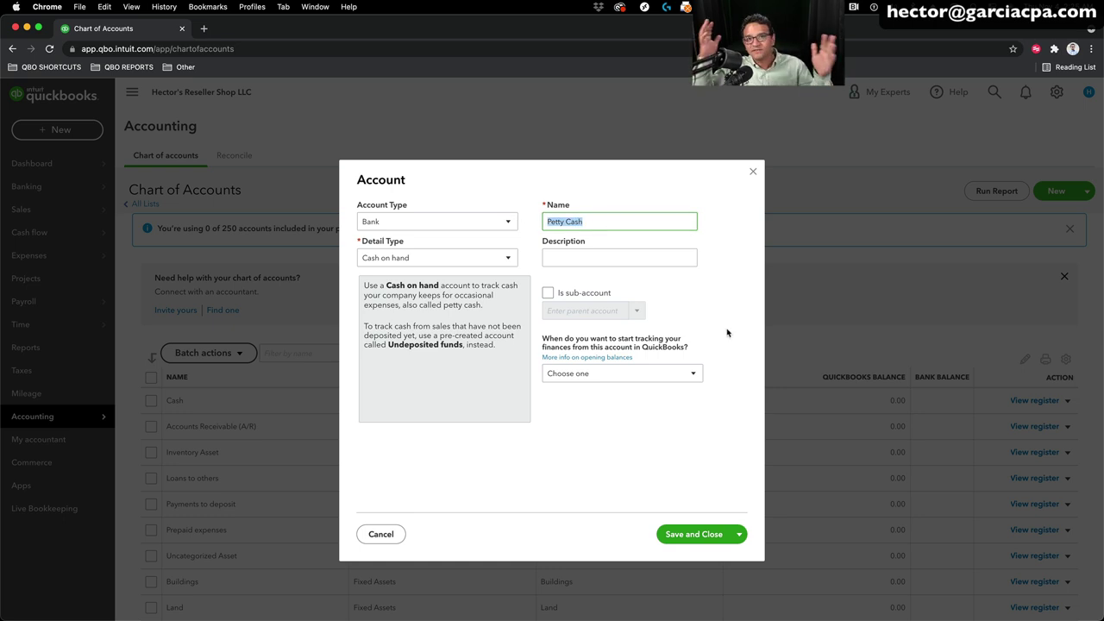
click(630, 376)
click(586, 394)
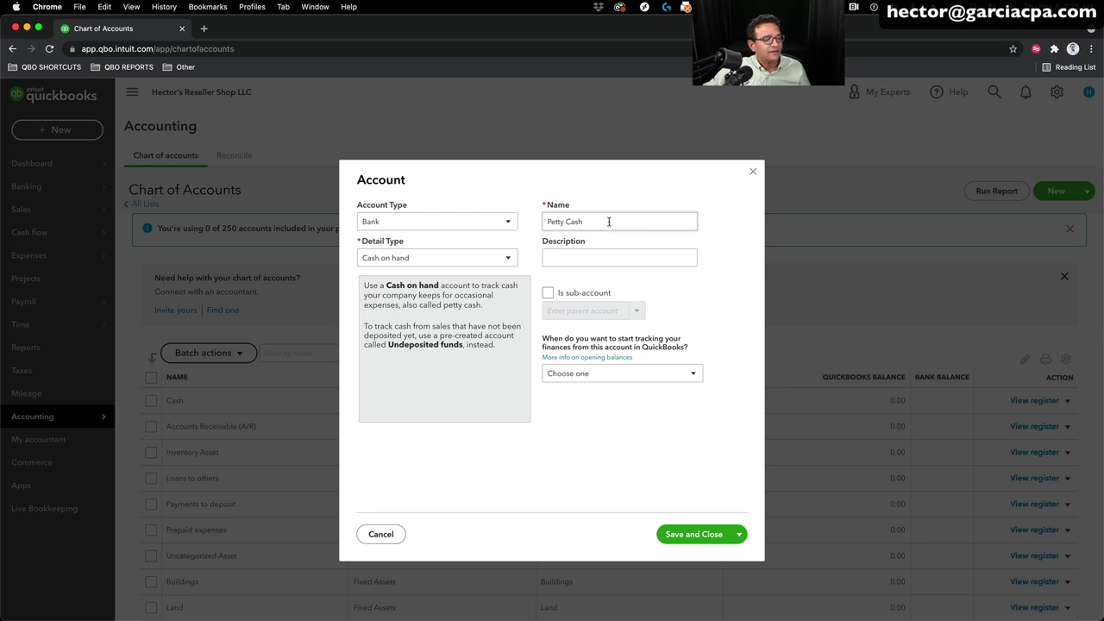
click(702, 536)
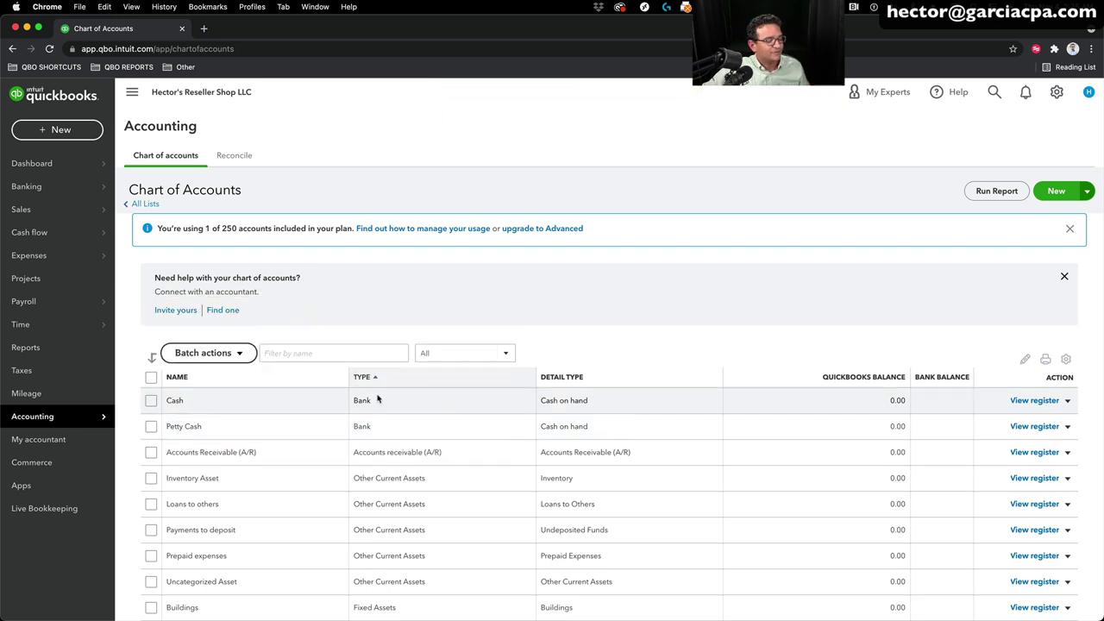
Step: Make the default Cash account inactive from its Action dropdown and confirm
click(1067, 401)
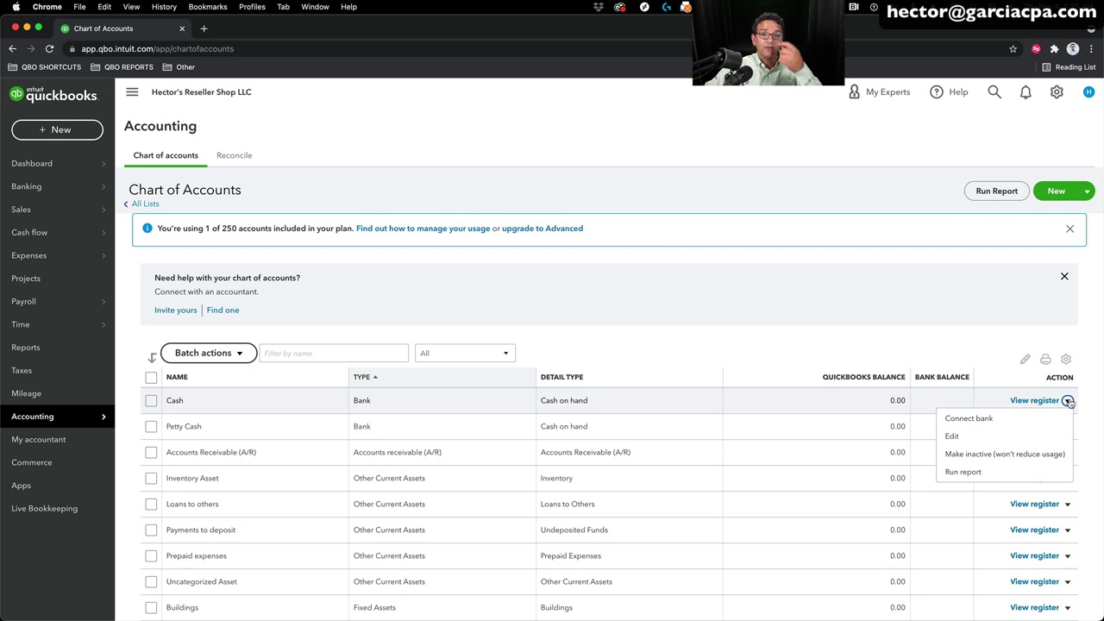
click(988, 454)
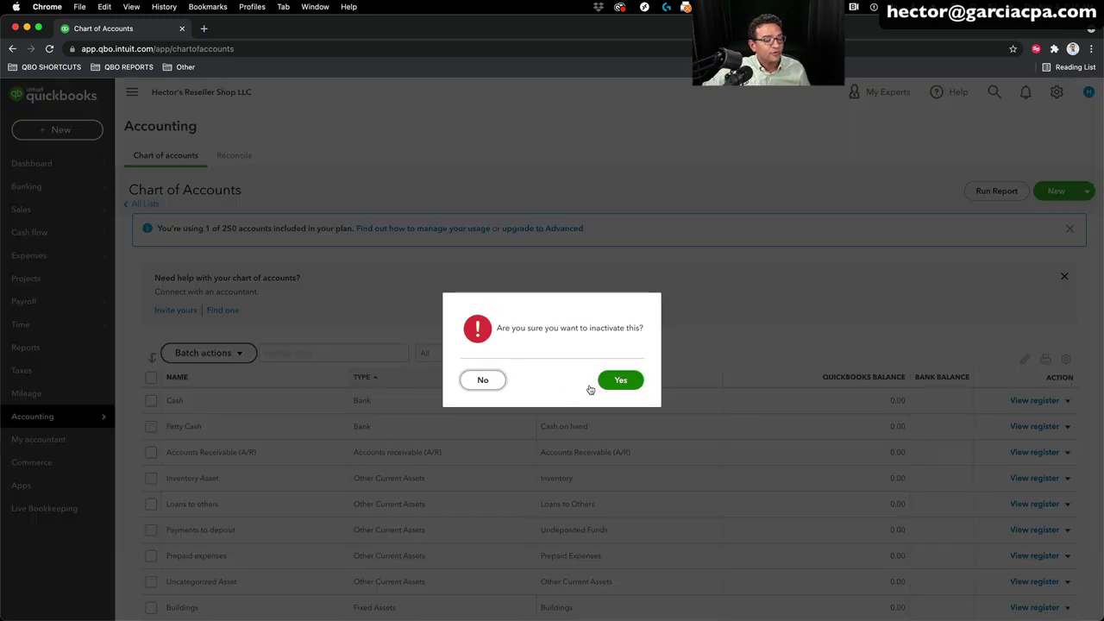
click(633, 381)
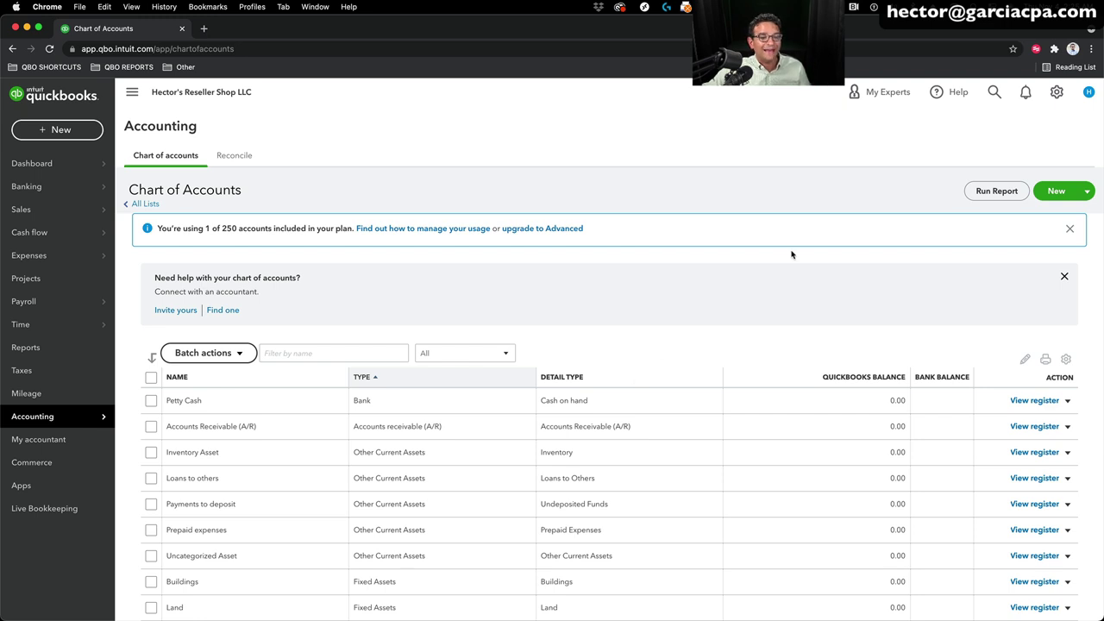
Step: Start a new Bank account with Checking detail type named Chase Checking 8889
click(1057, 191)
click(380, 225)
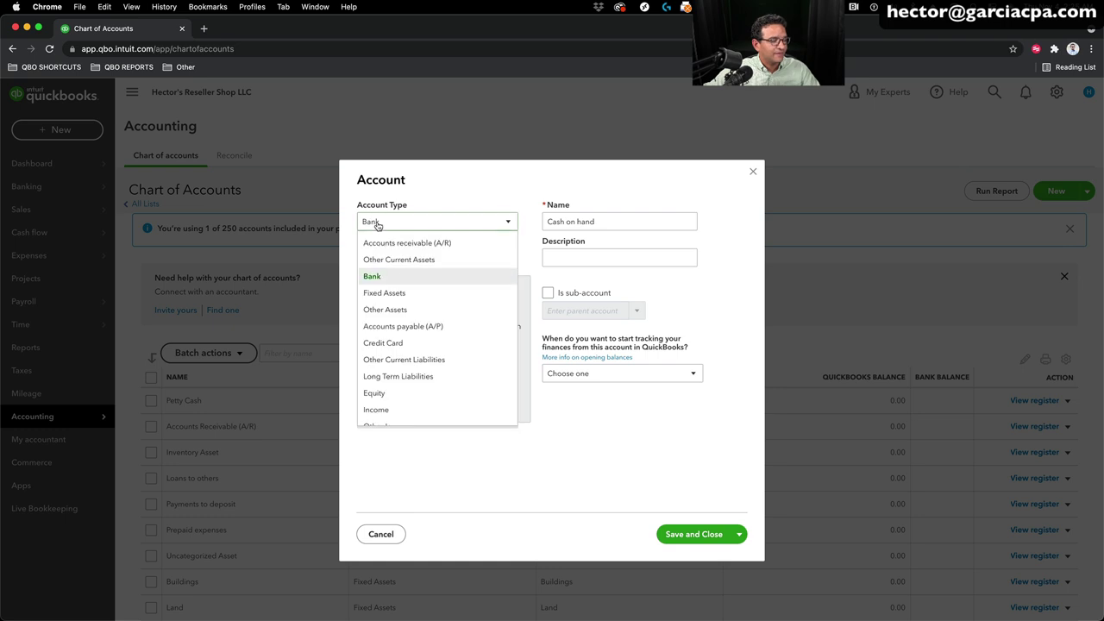
click(387, 279)
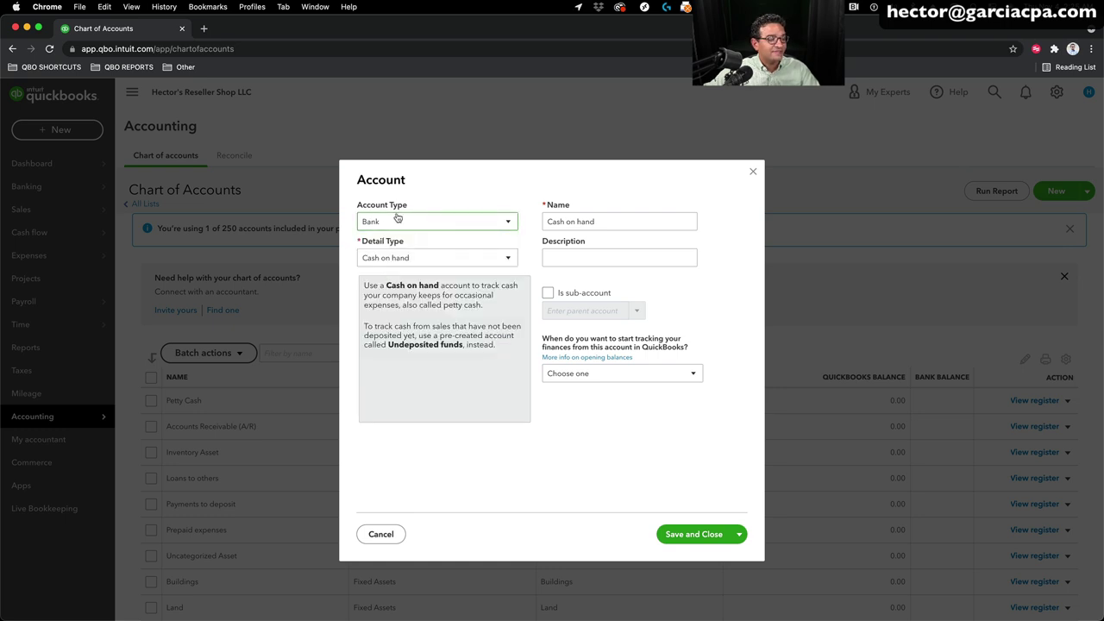
click(386, 259)
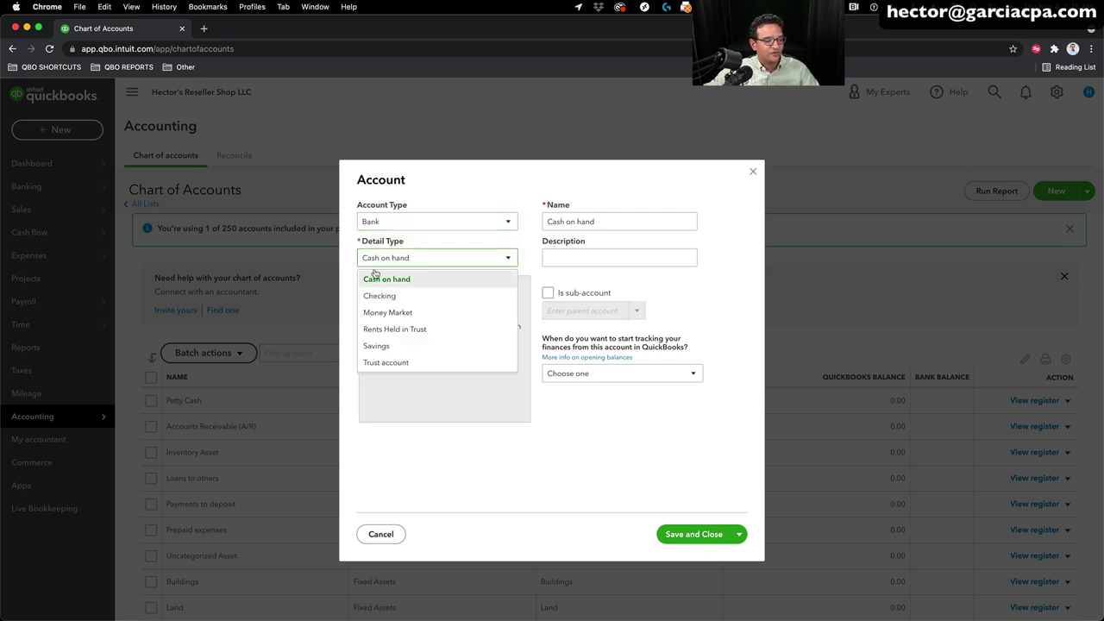
click(387, 296)
key(Tab)
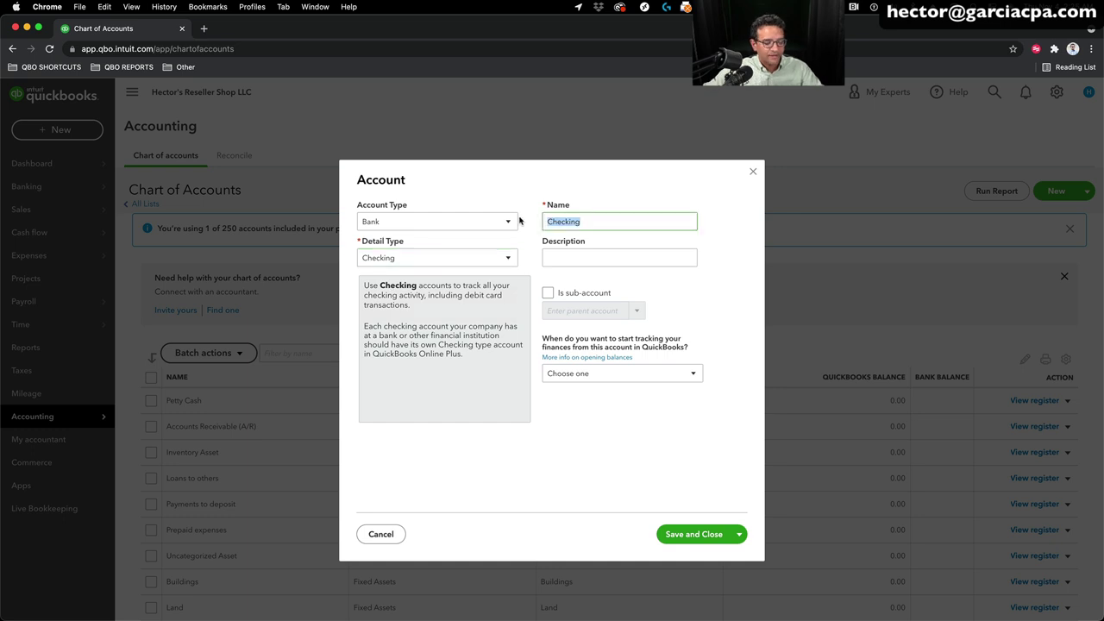
text(Chase)
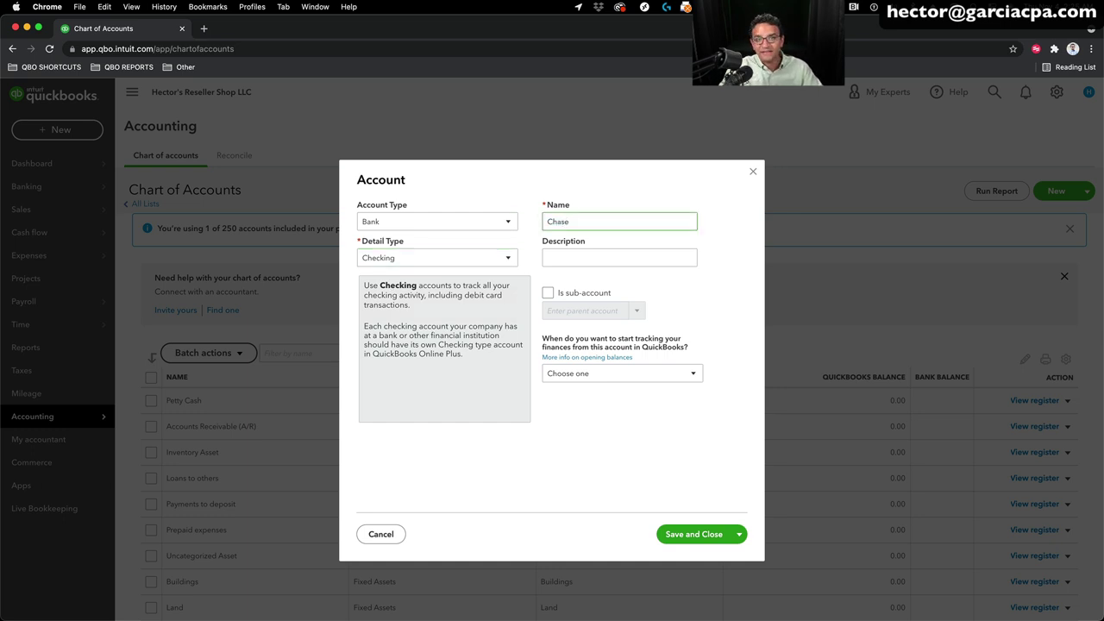
text( Checking )
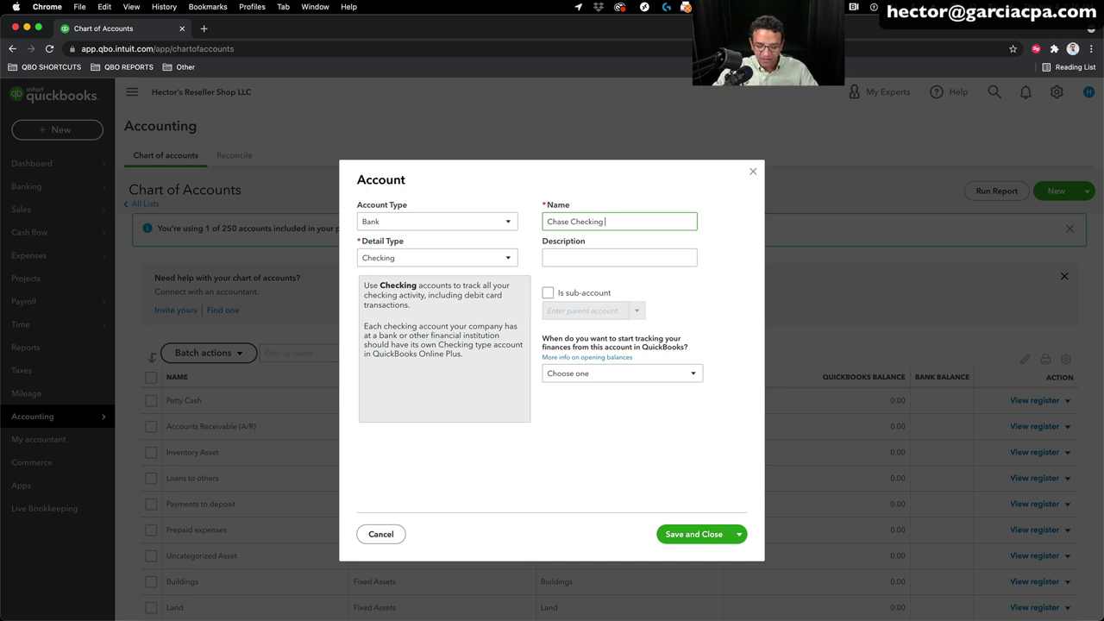
text(8889)
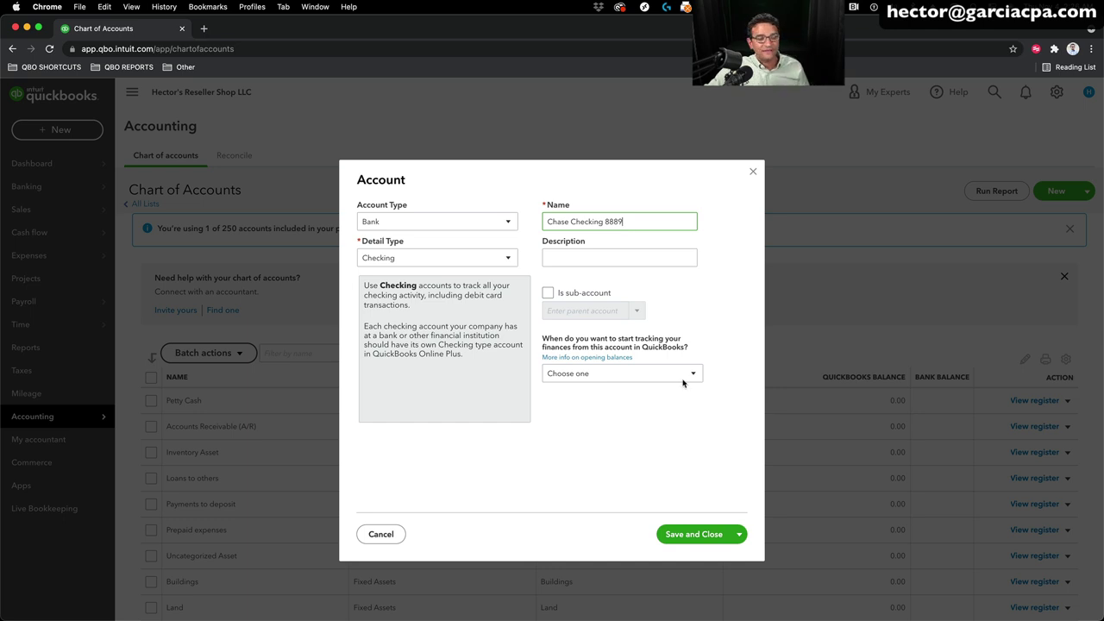
Step: Track it from the beginning of this year with a 567.85 opening balance and save
click(585, 378)
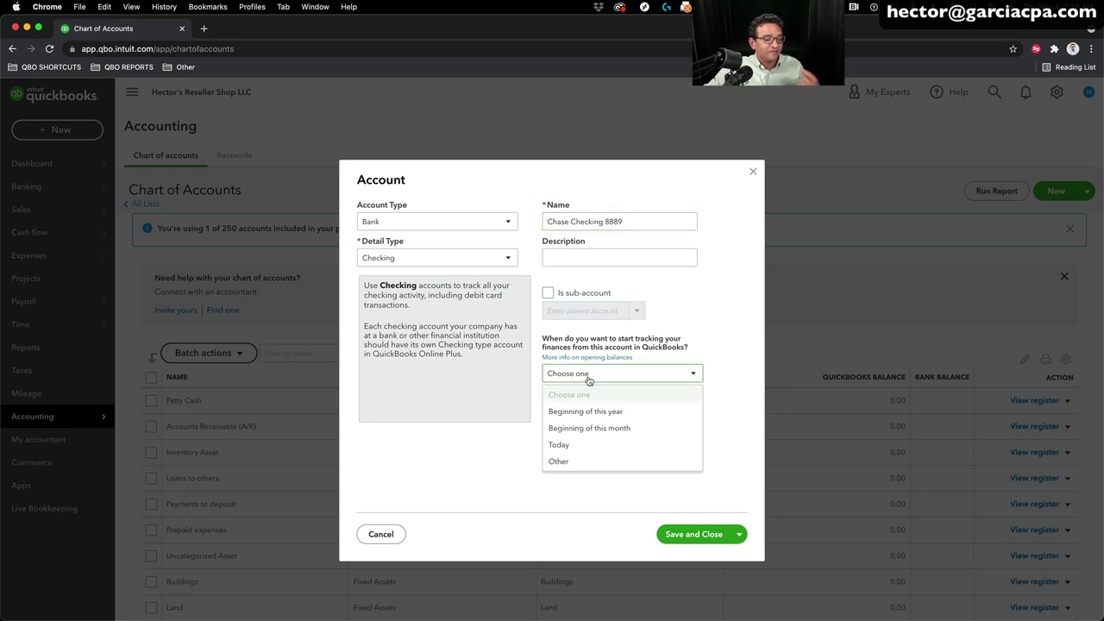
click(586, 412)
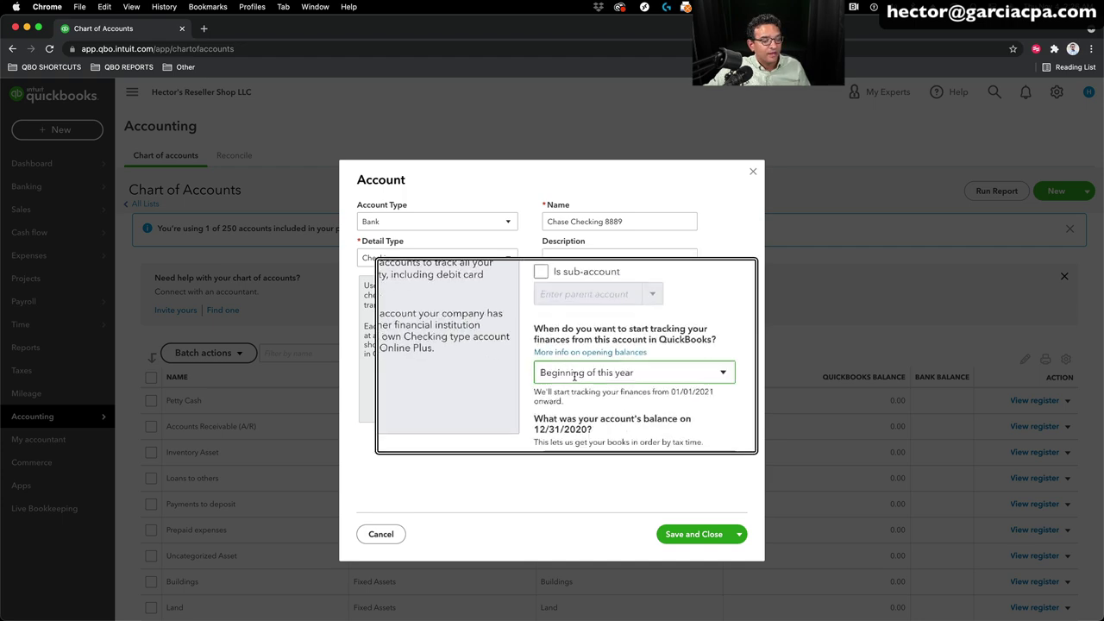
click(591, 448)
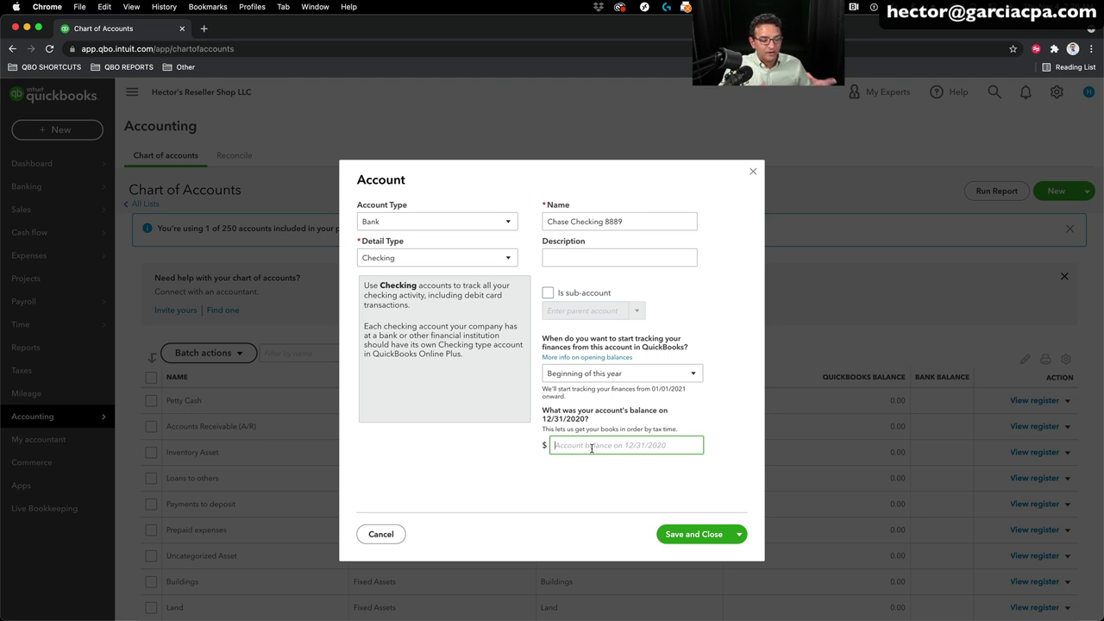
text(56)
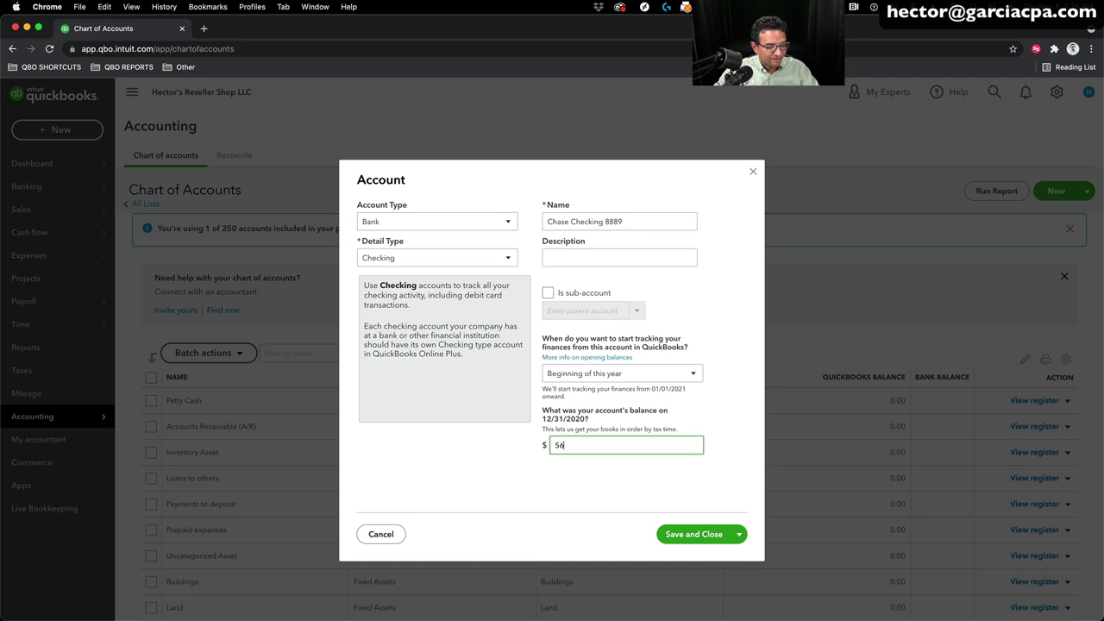
text(.85)
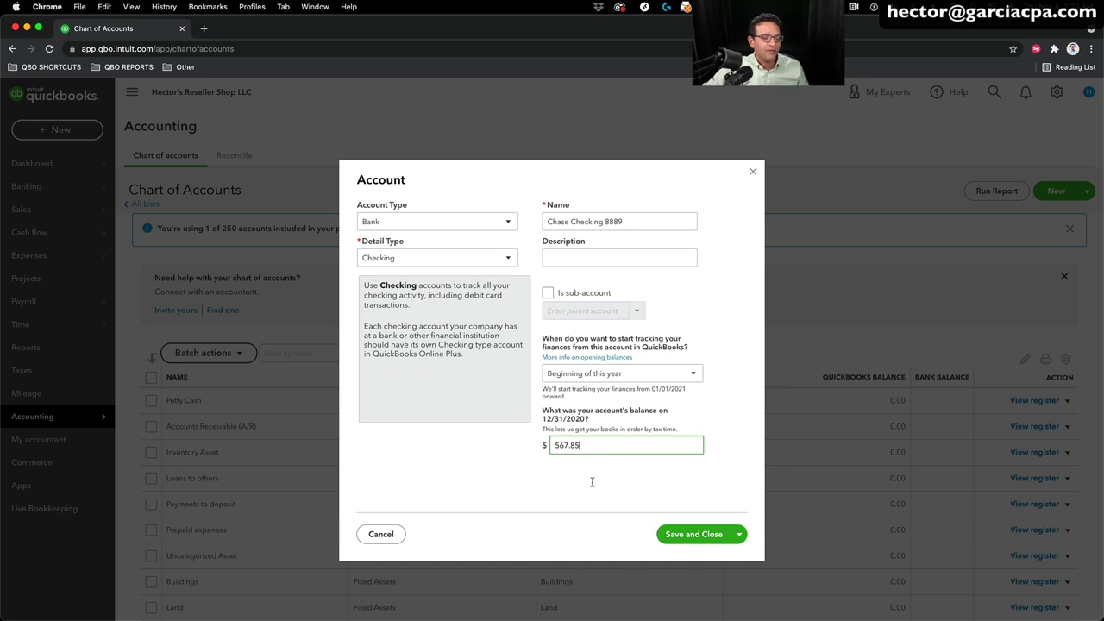
double_click(595, 445)
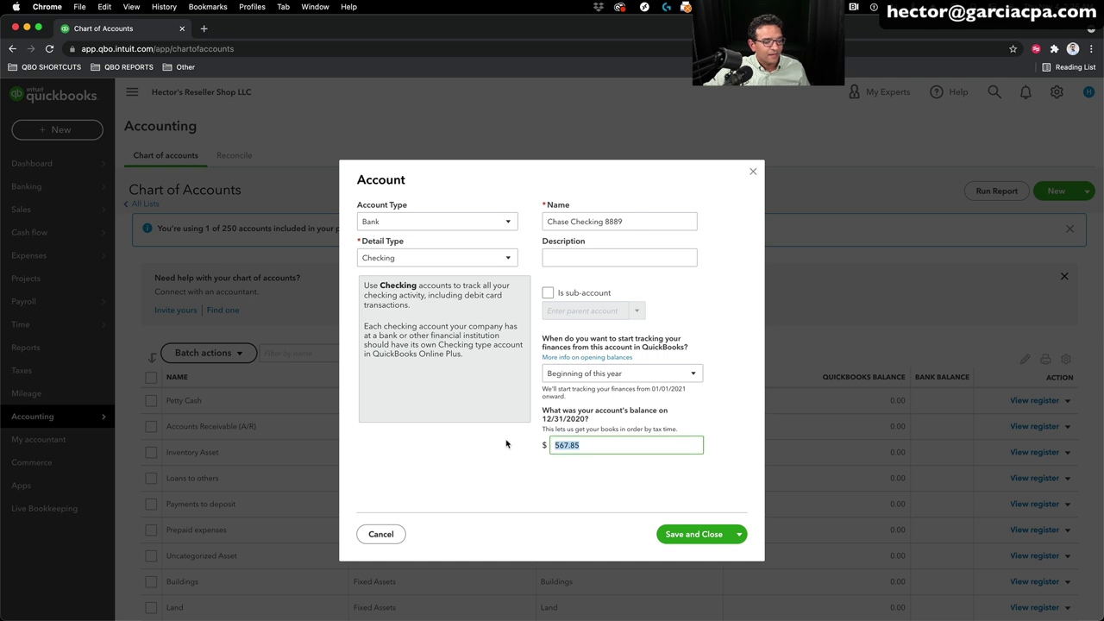
click(695, 535)
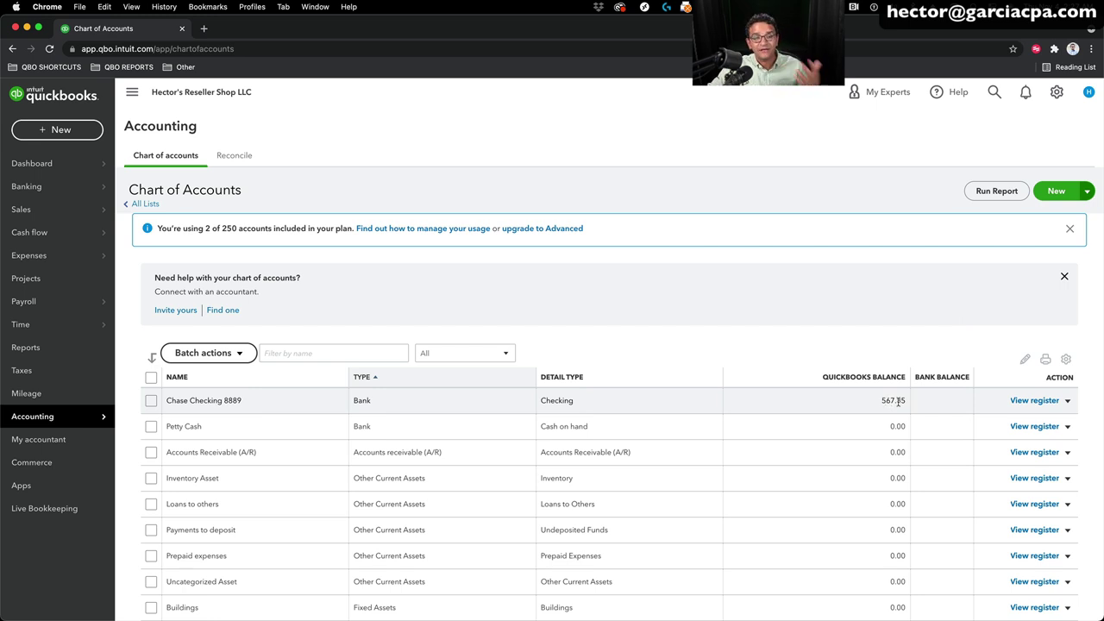
Step: Open the + New menu listing Bank deposit, Transfer and Journal entry
click(32, 127)
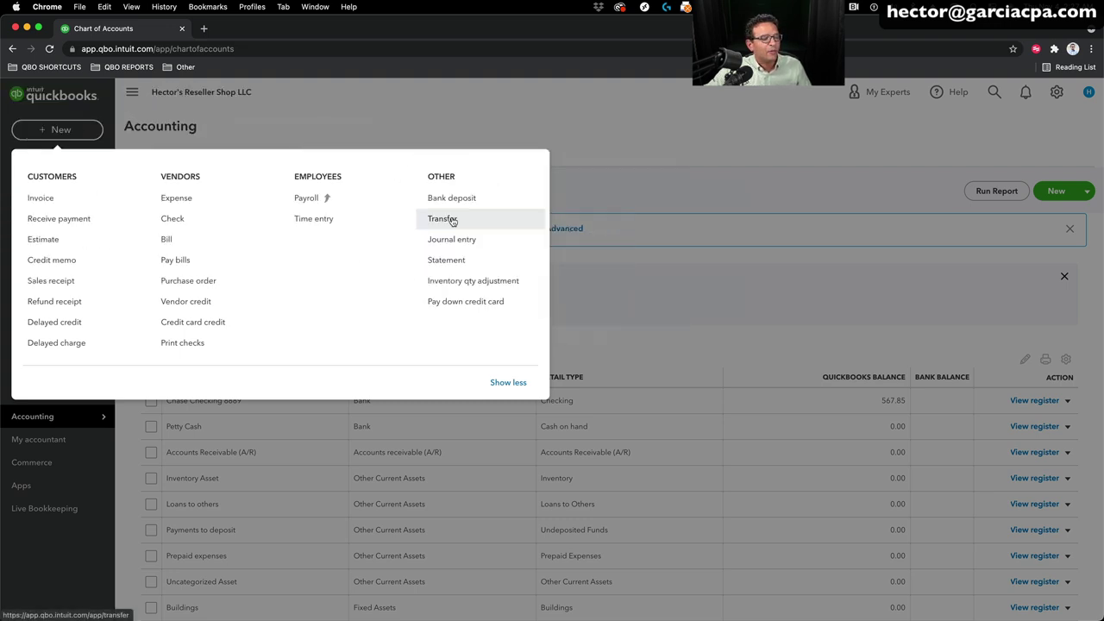
Step: Start a Transfer from Chase Checking 8889 to Petty Cash
click(454, 222)
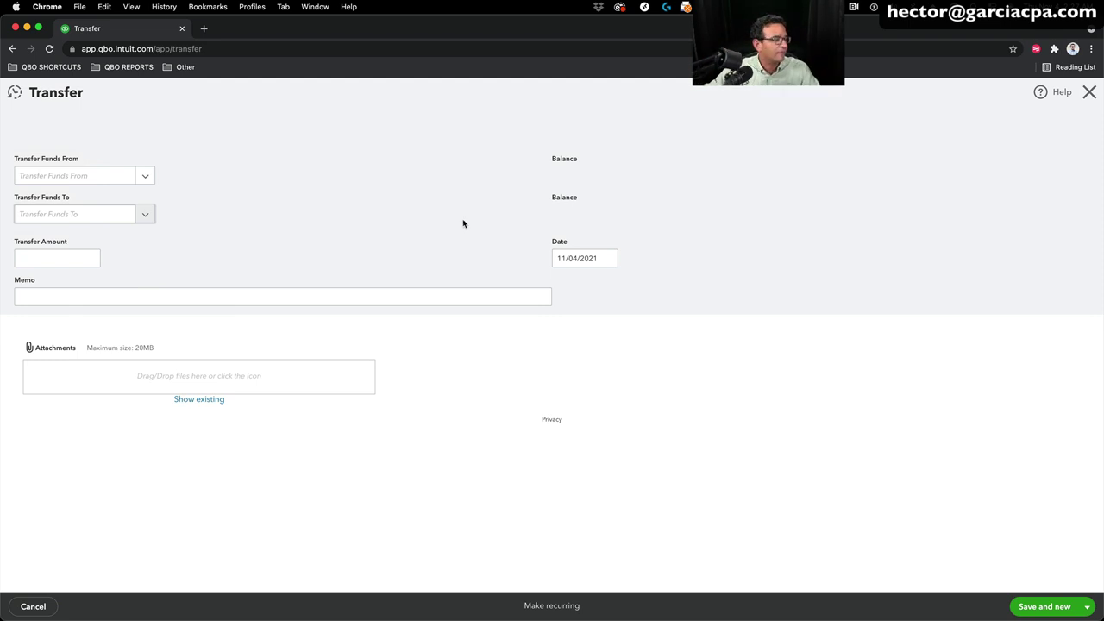
click(147, 177)
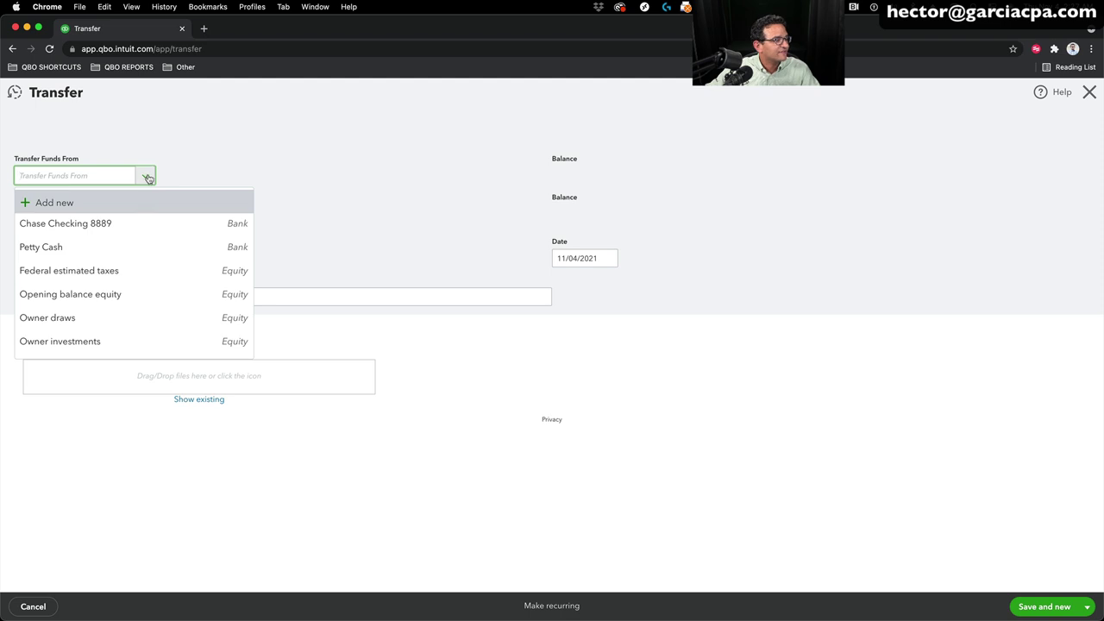
click(88, 224)
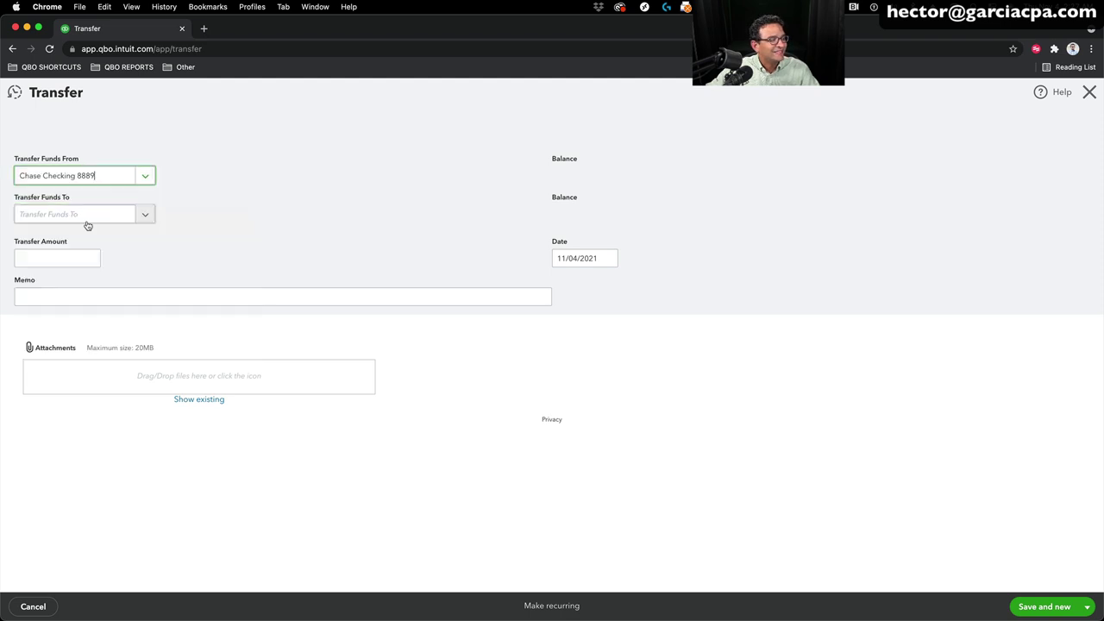
click(146, 214)
click(52, 286)
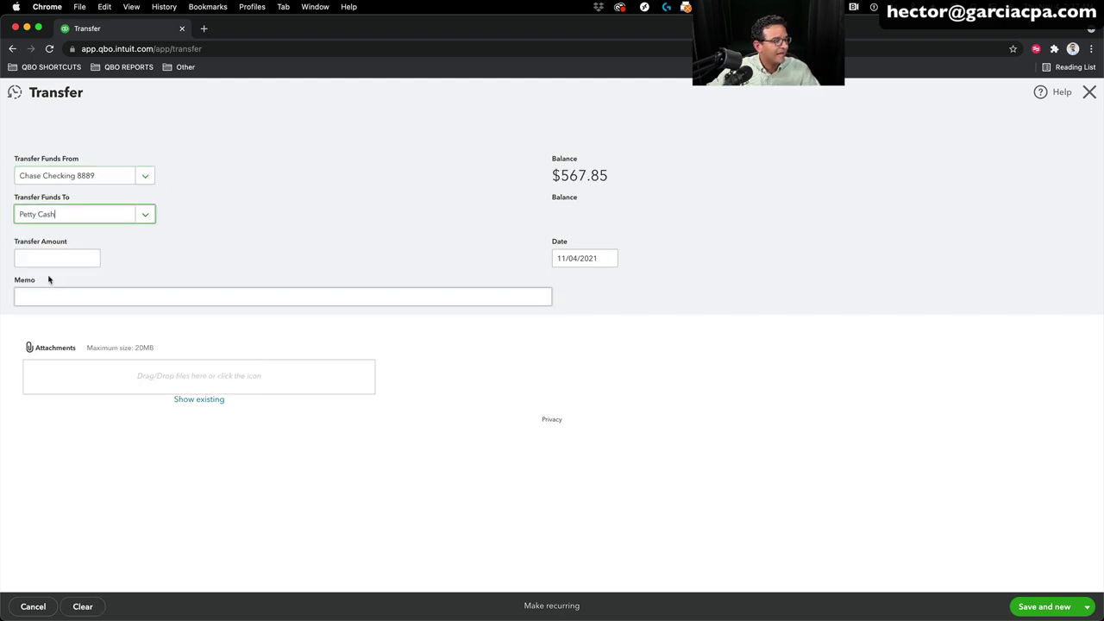
Step: Enter amount 200, date 01/02/2021, memo 'cash for Miami yard sale', and save and close
click(43, 257)
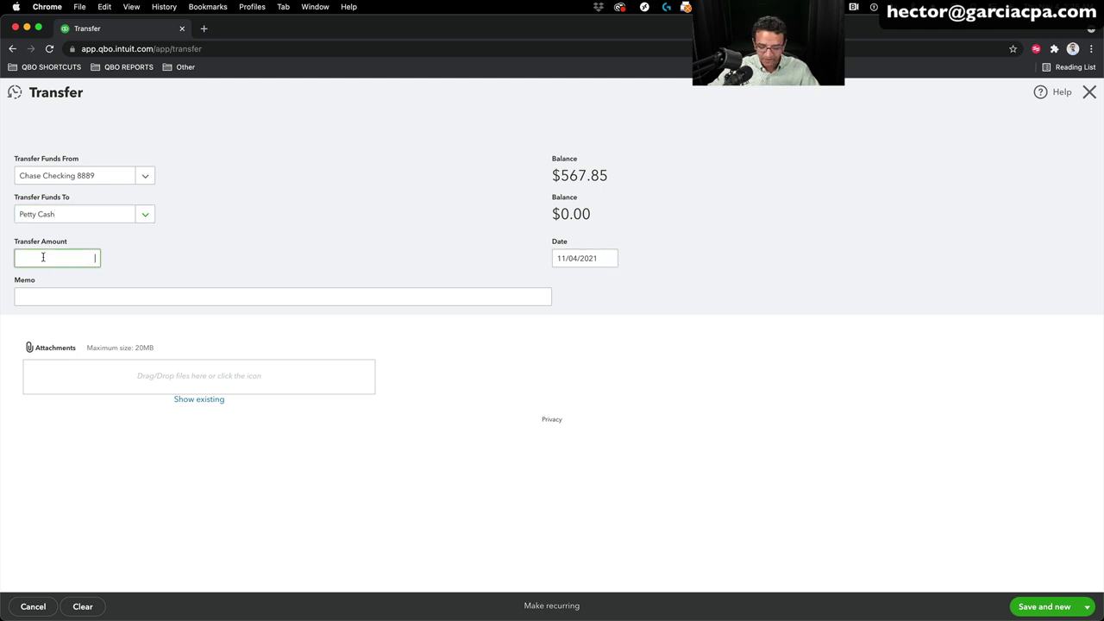
text(200)
key(Tab)
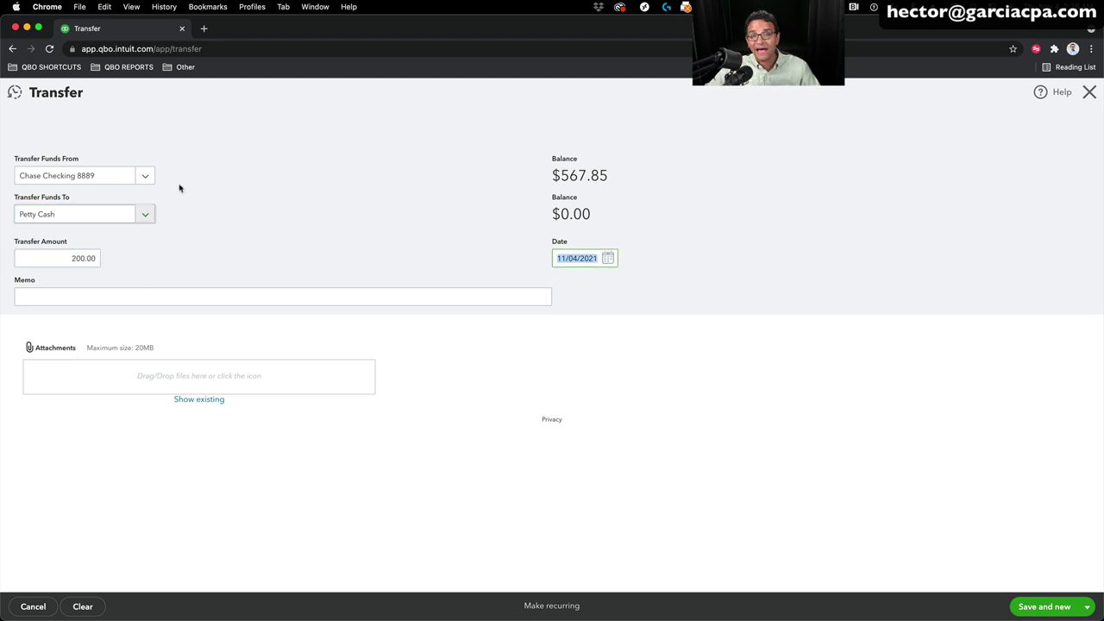
text(0)
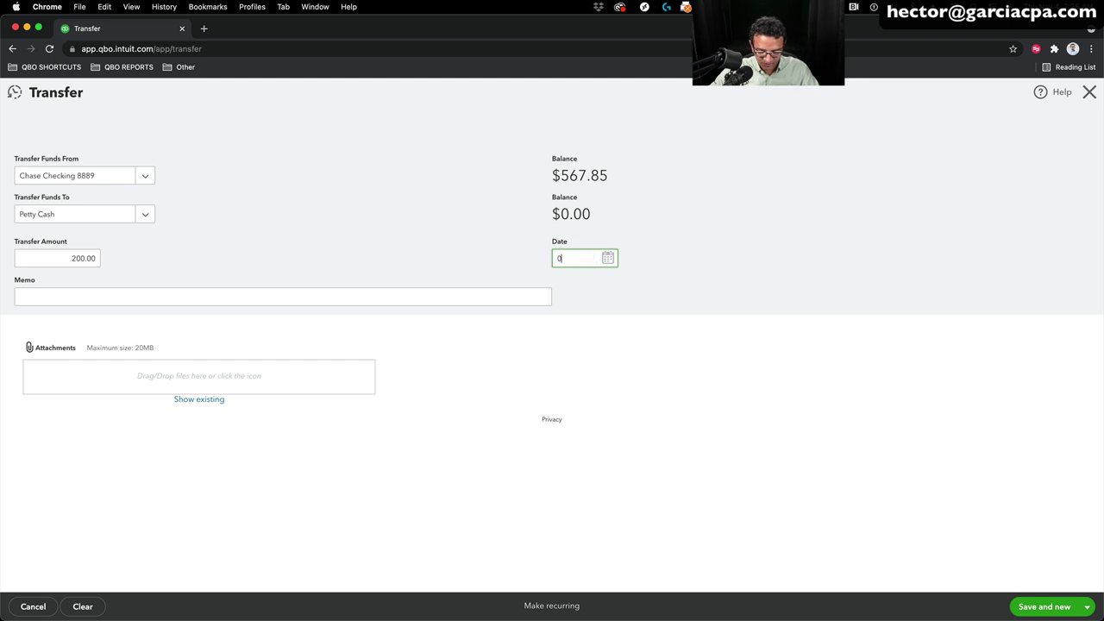
text(1/02/2021)
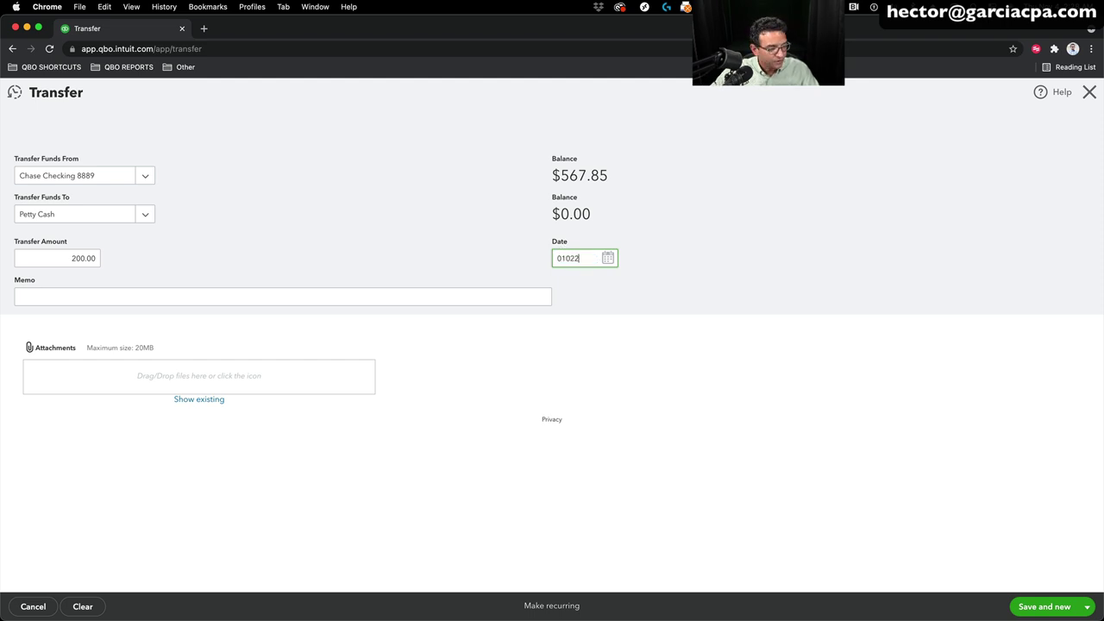
key(Tab)
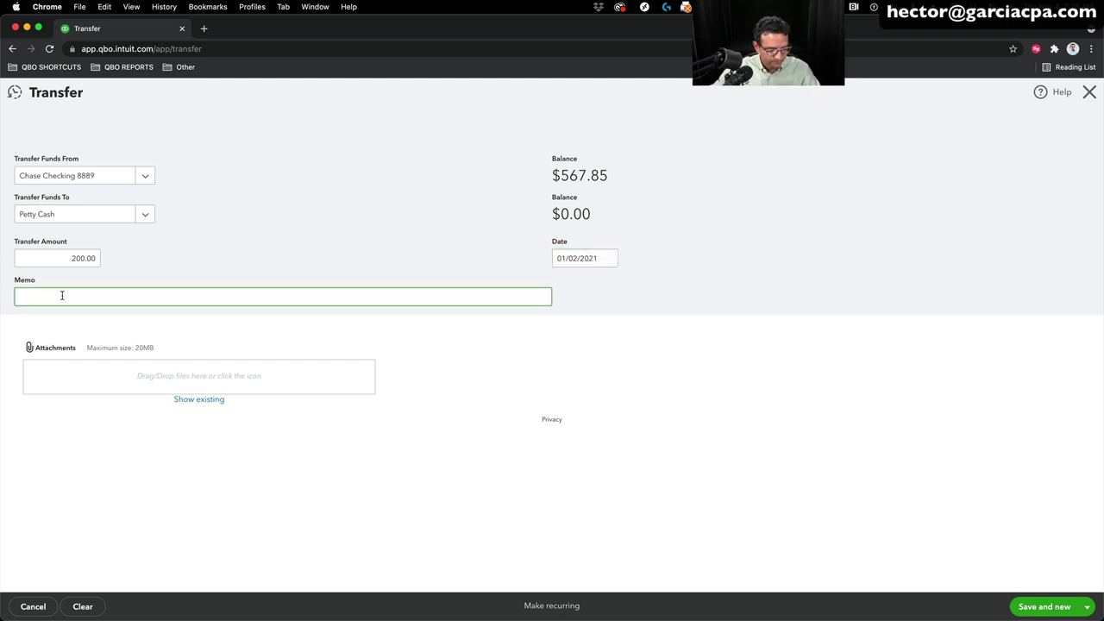
text(cash for)
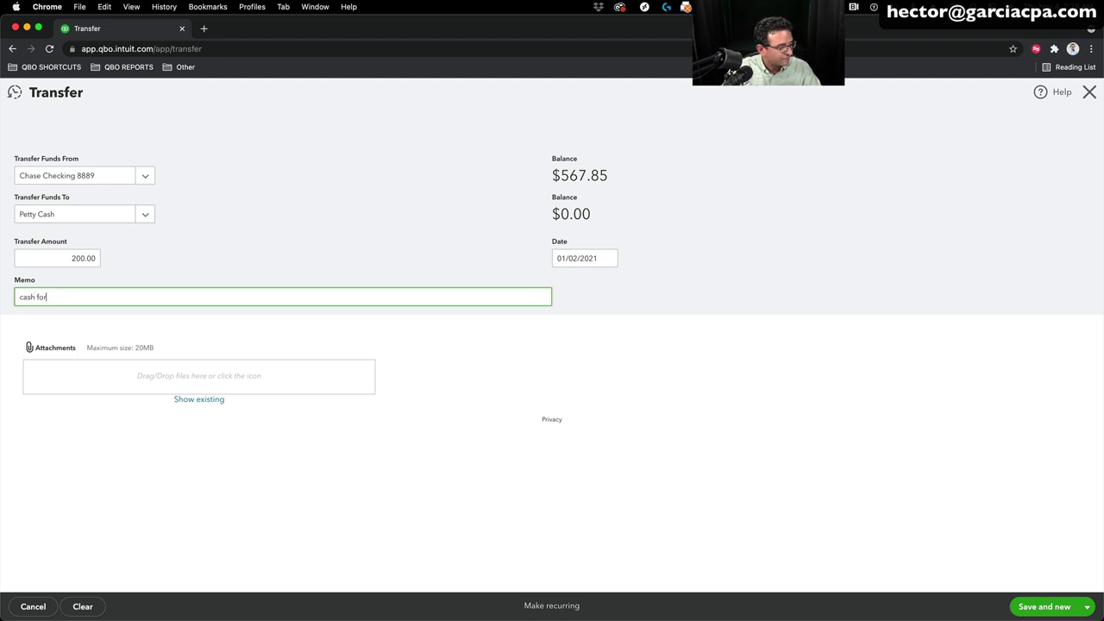
text( Miami )
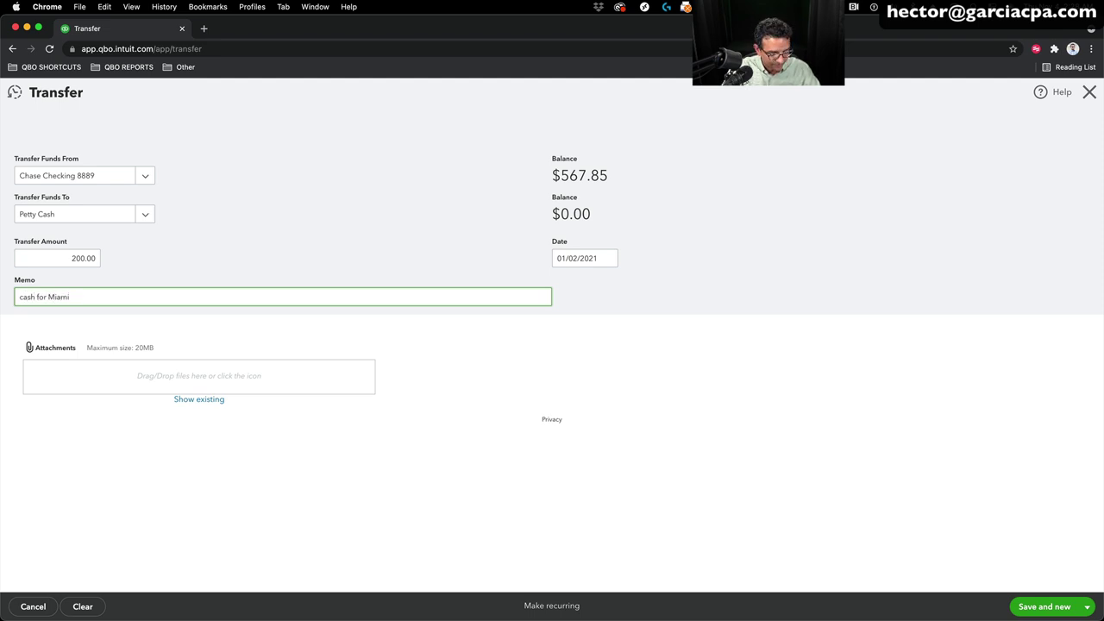
text(yard sale)
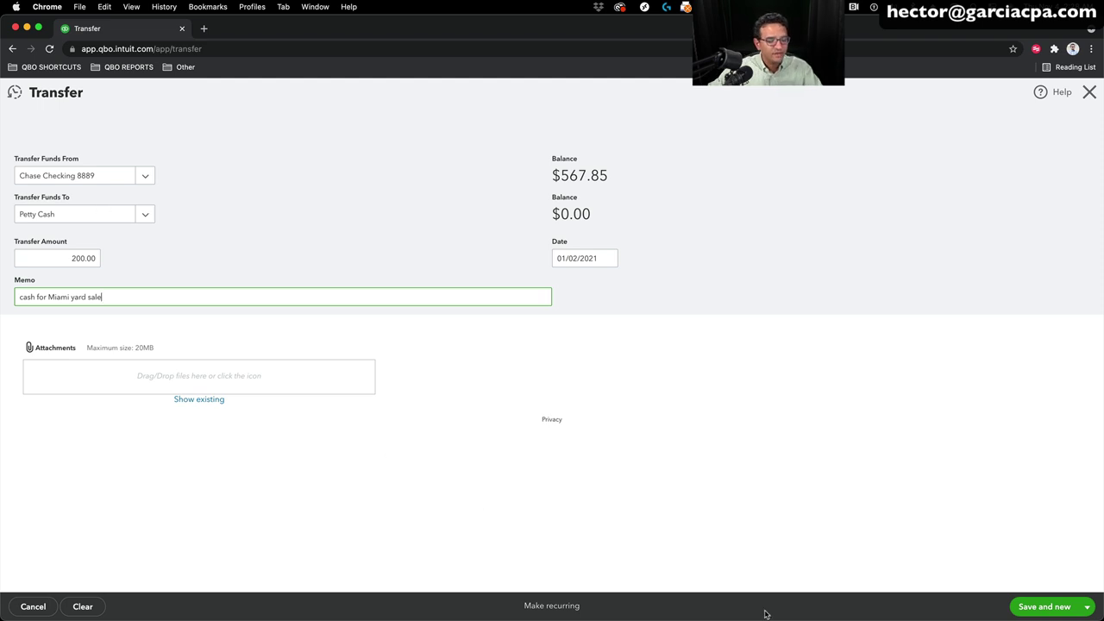
click(1089, 608)
click(1035, 587)
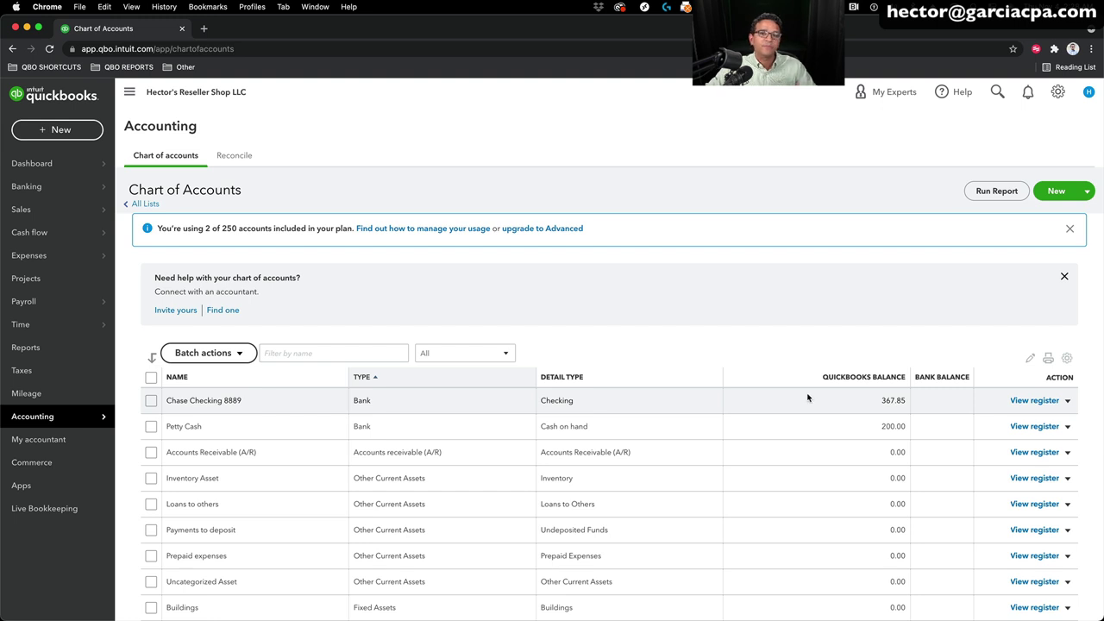
Step: Reopen the + New menu showing vendor options like Expense, Check and Bill
click(35, 129)
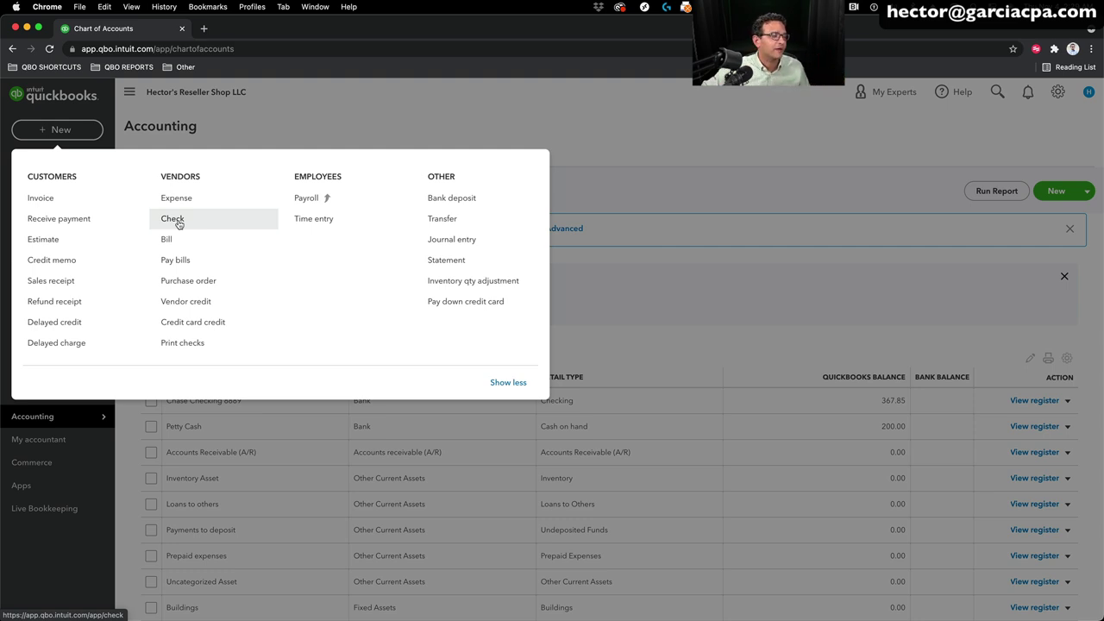
click(181, 199)
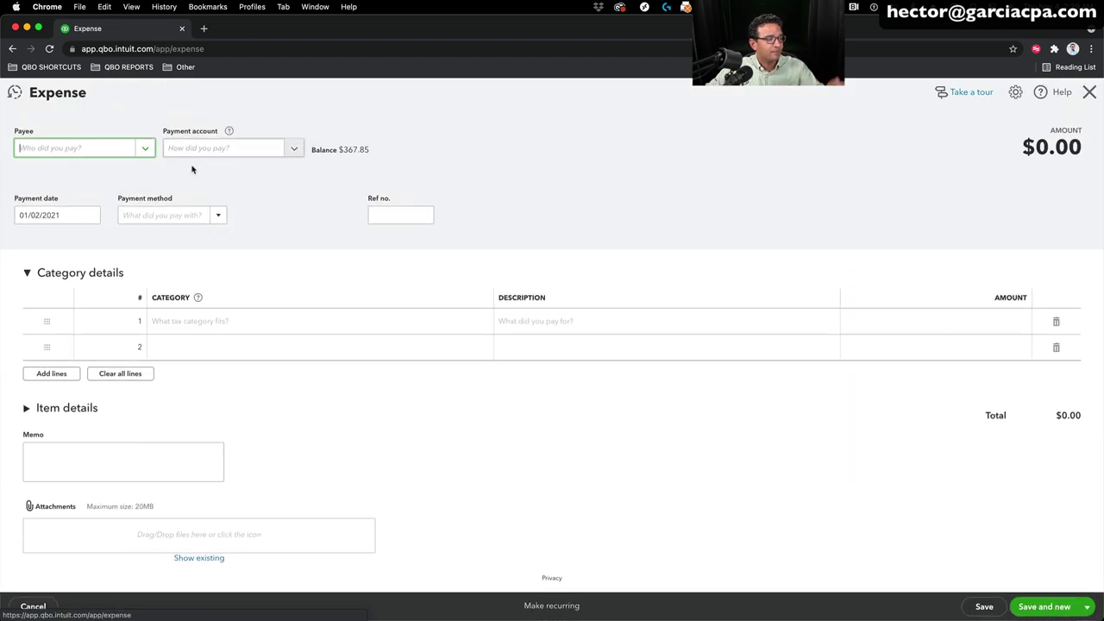
click(147, 150)
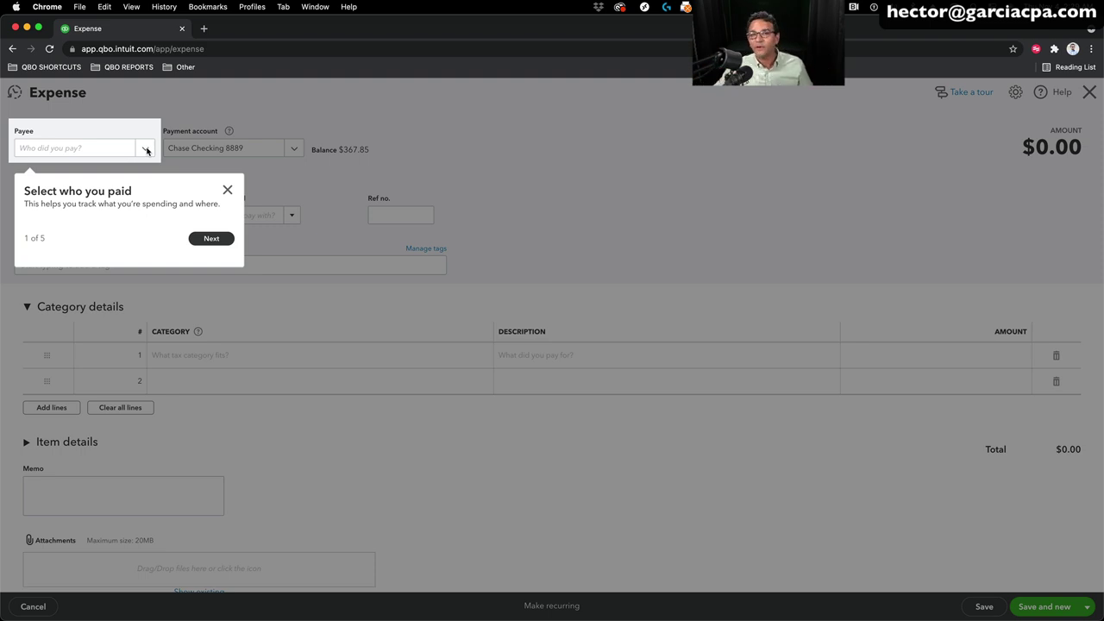
click(227, 189)
click(147, 149)
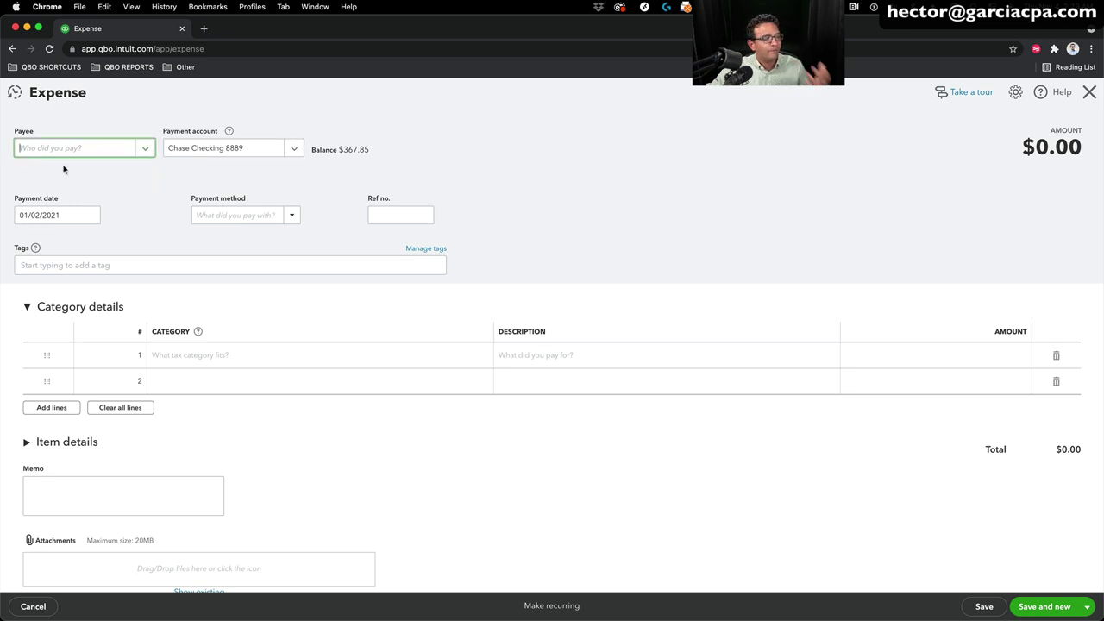
click(49, 149)
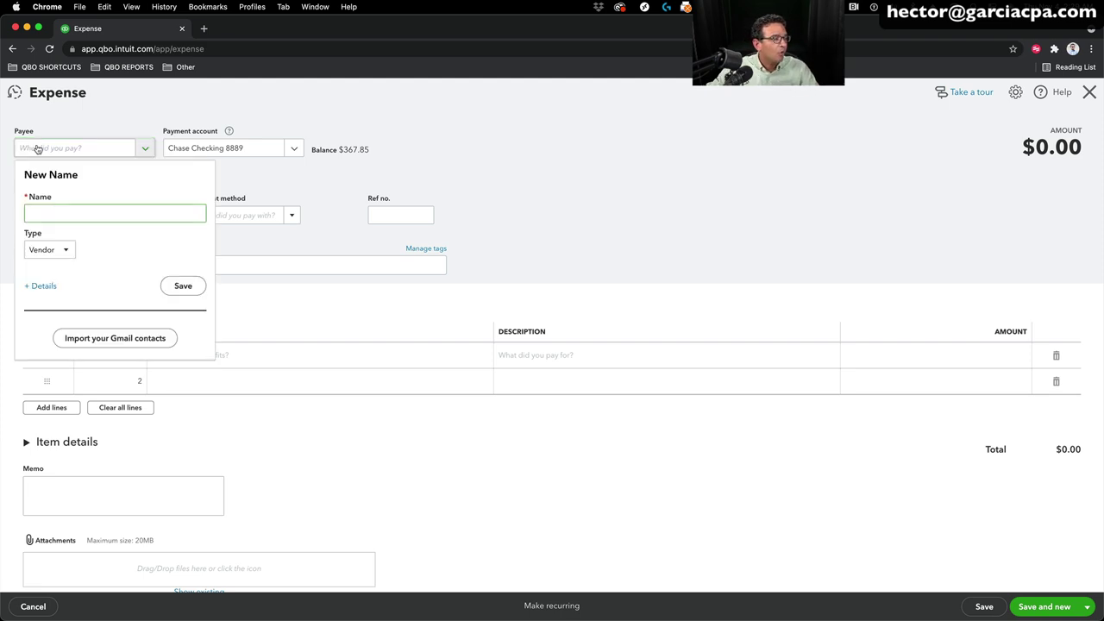
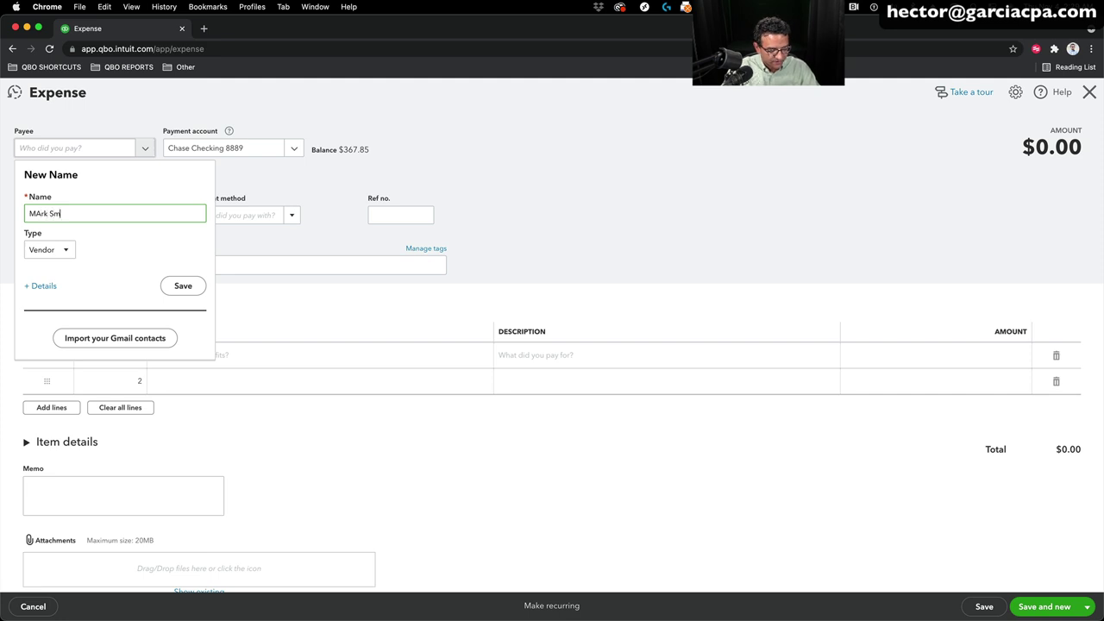
Step: Enter the new vendor's name as payee, correcting its capitalisation
click(36, 213)
key(BackSpace)
text(a)
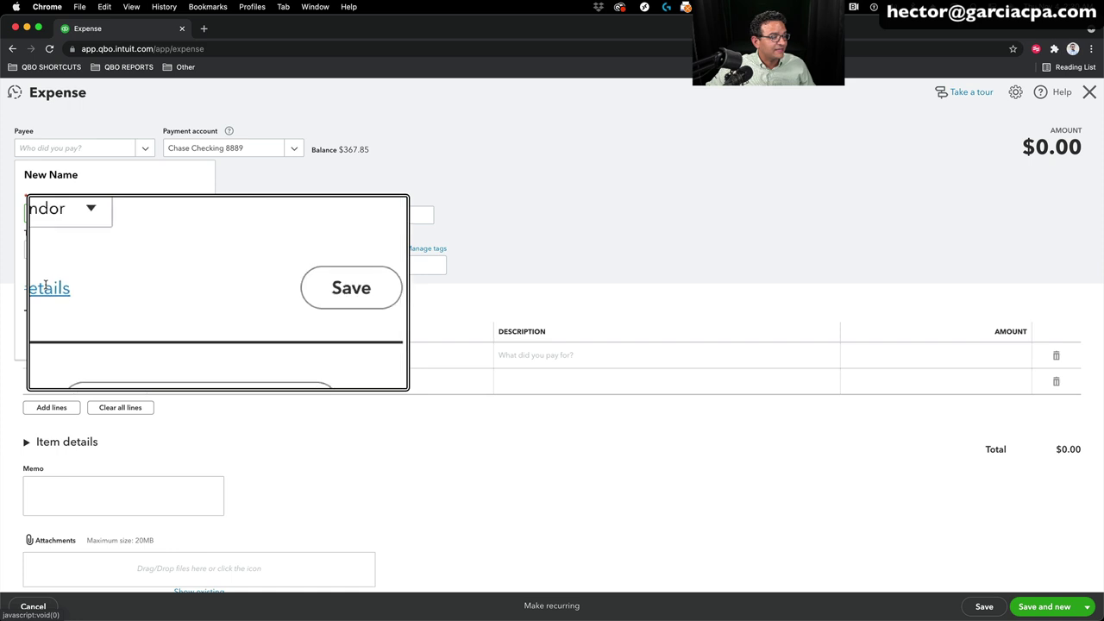
Step: Open the Vendor Information form, then close it without saving
click(46, 287)
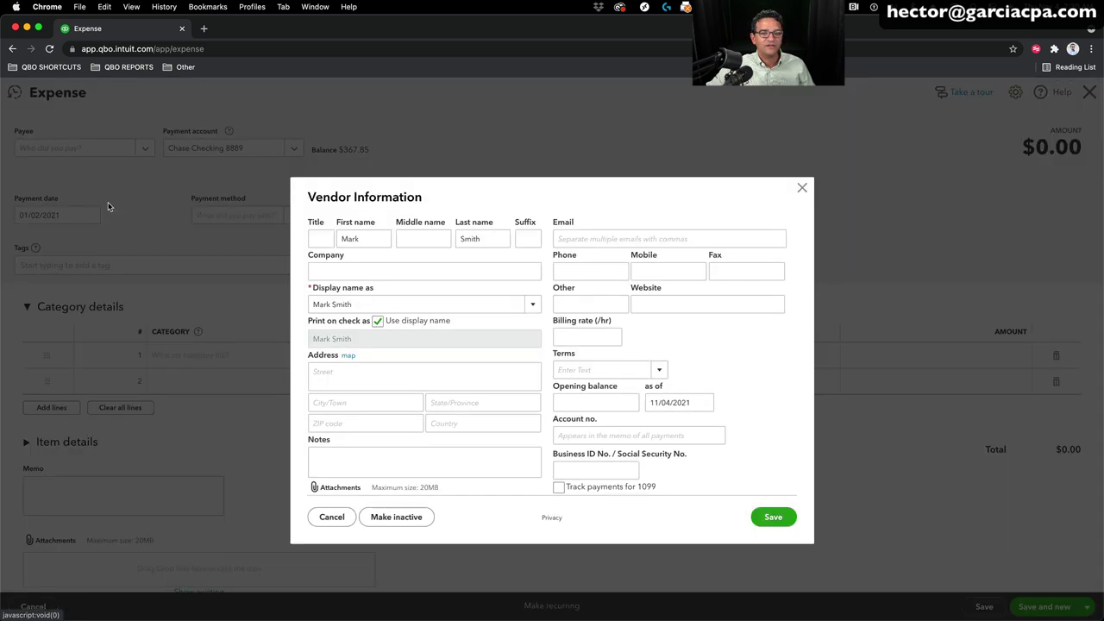
click(564, 271)
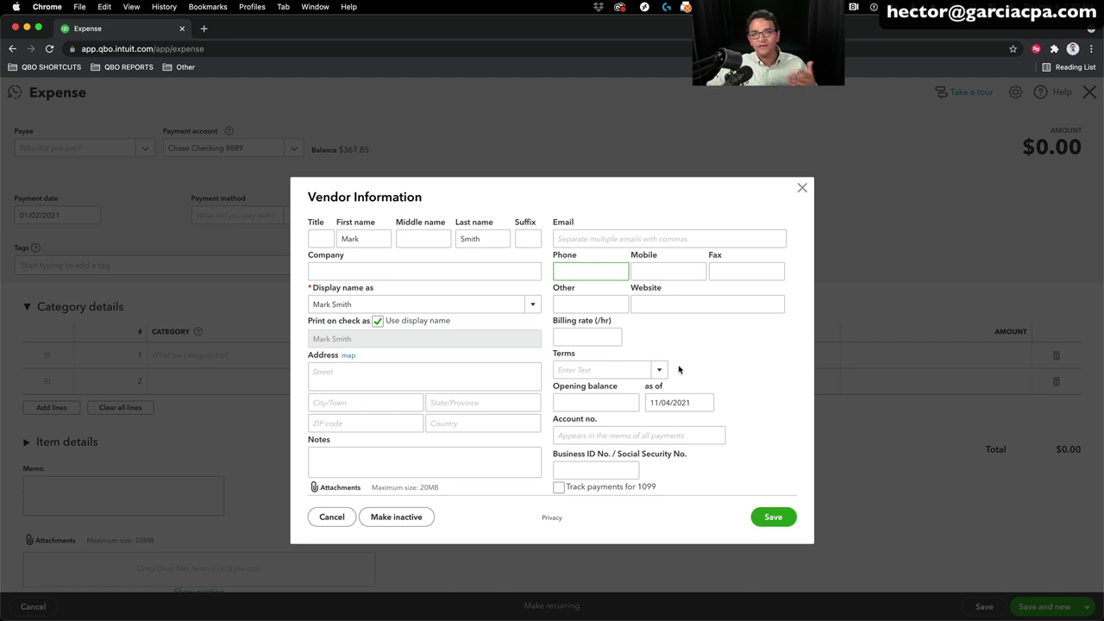
scroll(678, 369, down, 2)
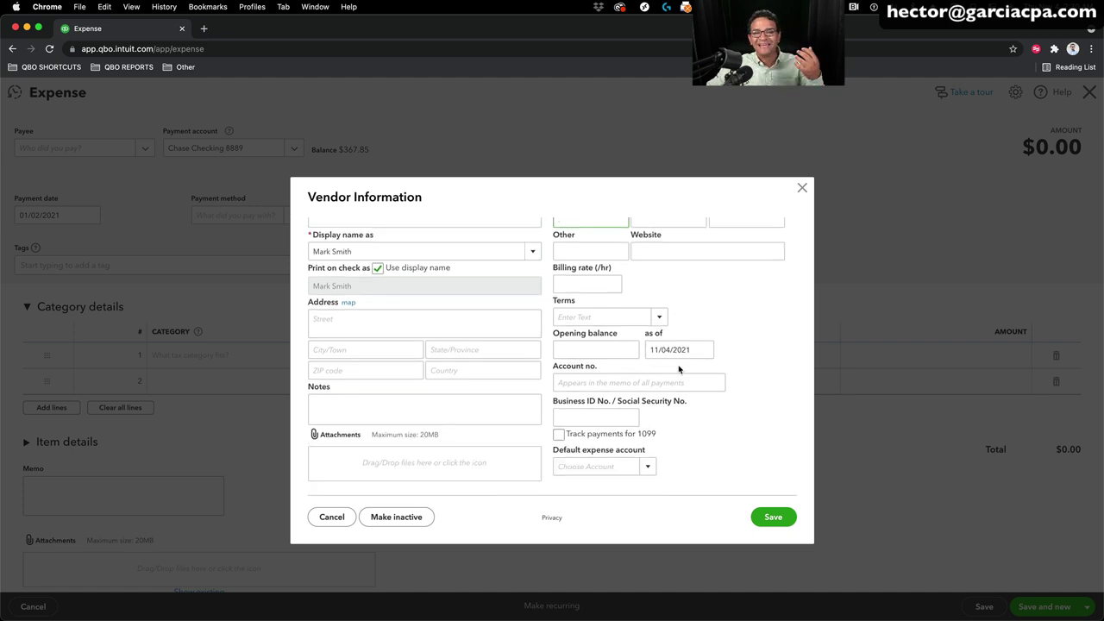
scroll(679, 369, up, 2)
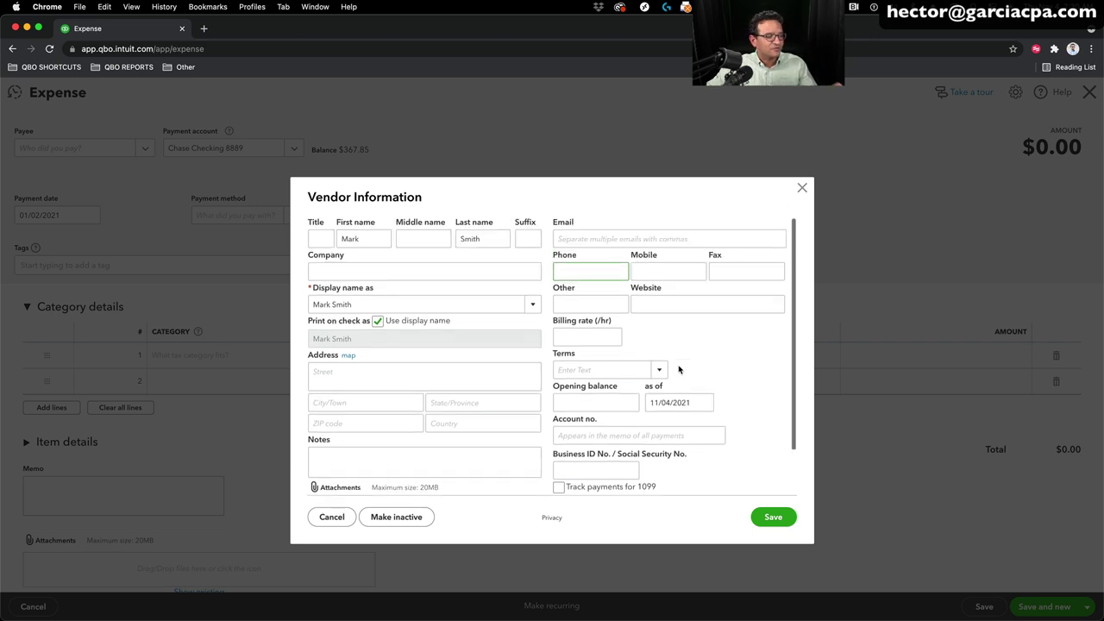
click(803, 190)
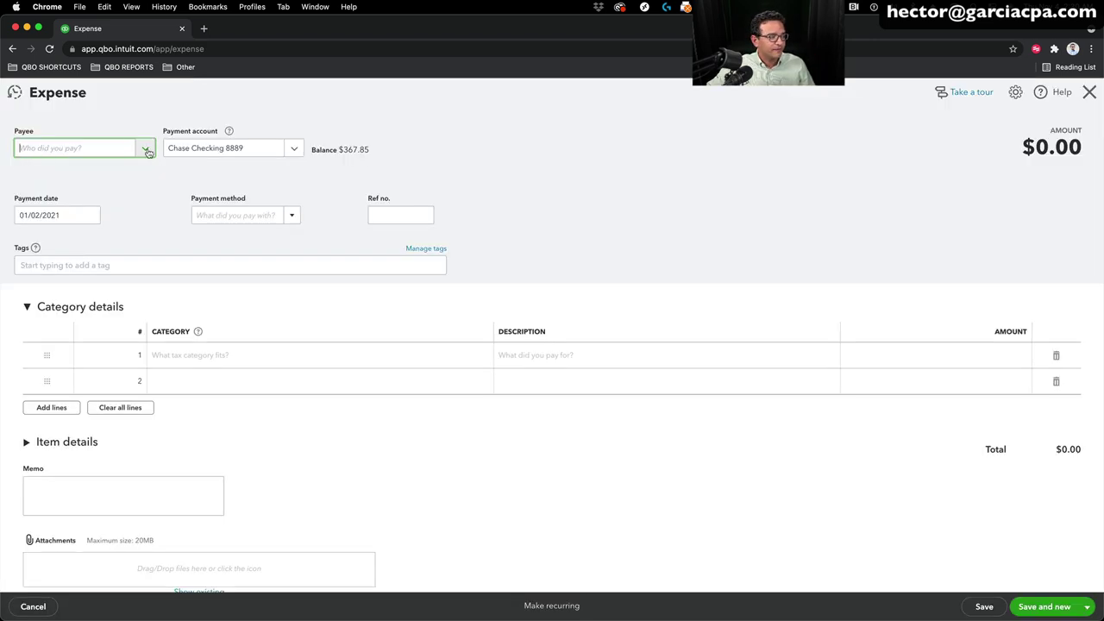
Step: Add a new vendor by name as the expense payee and collapse Category details
click(145, 148)
click(68, 171)
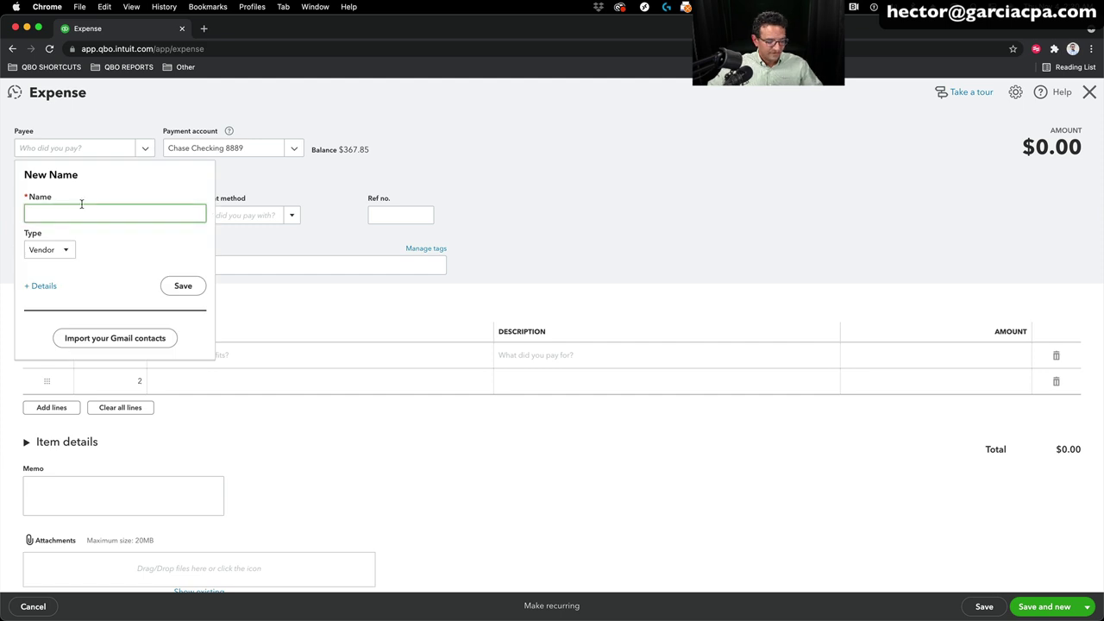
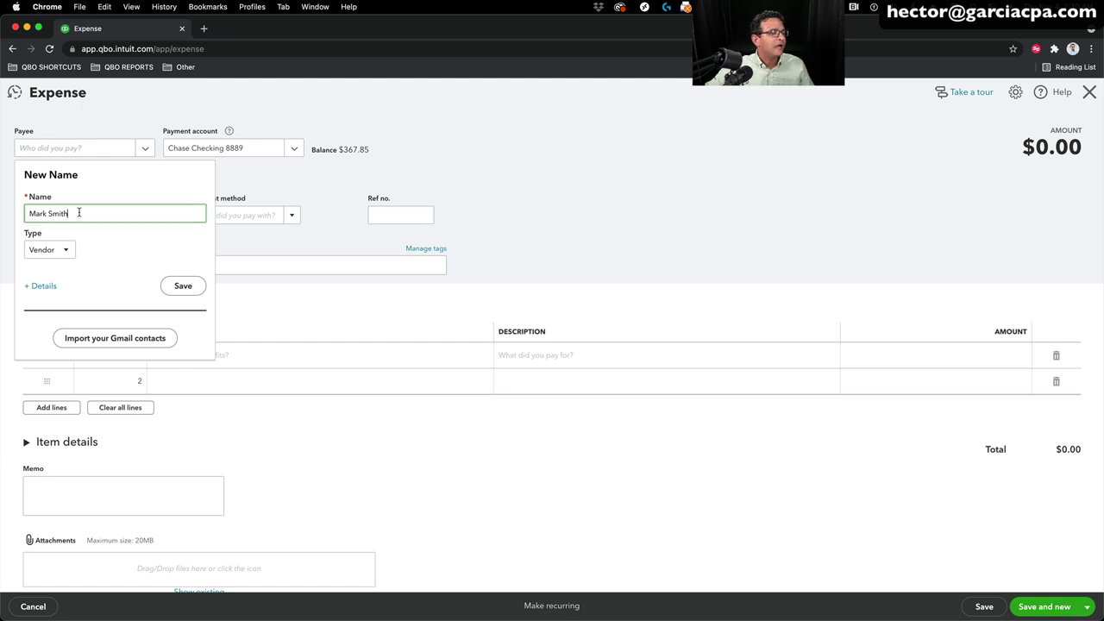
click(183, 285)
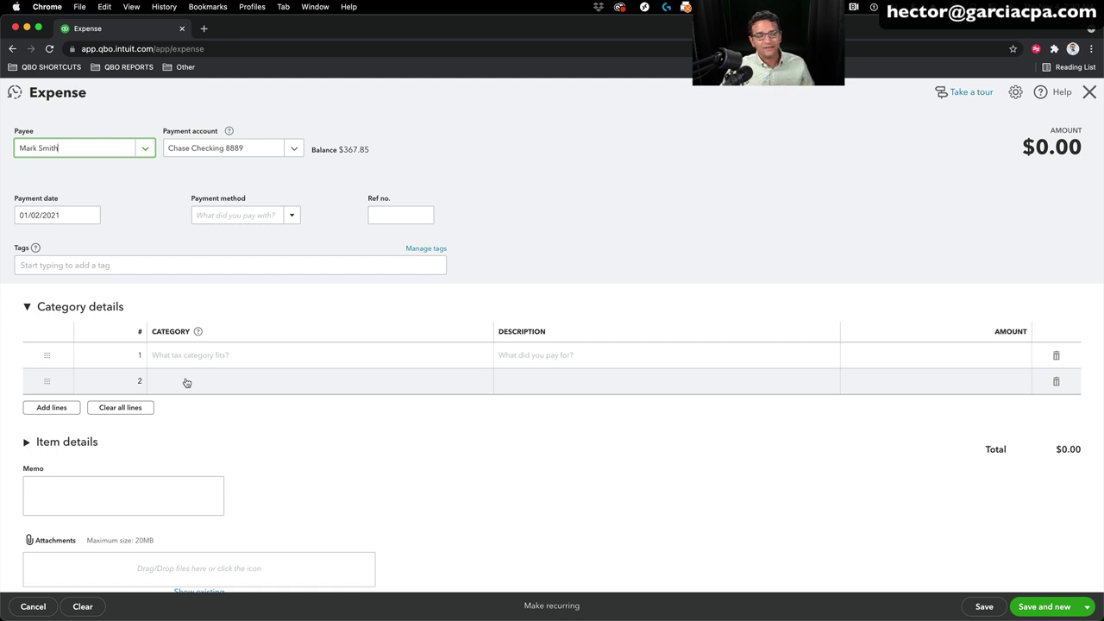
scroll(449, 438, down, 1)
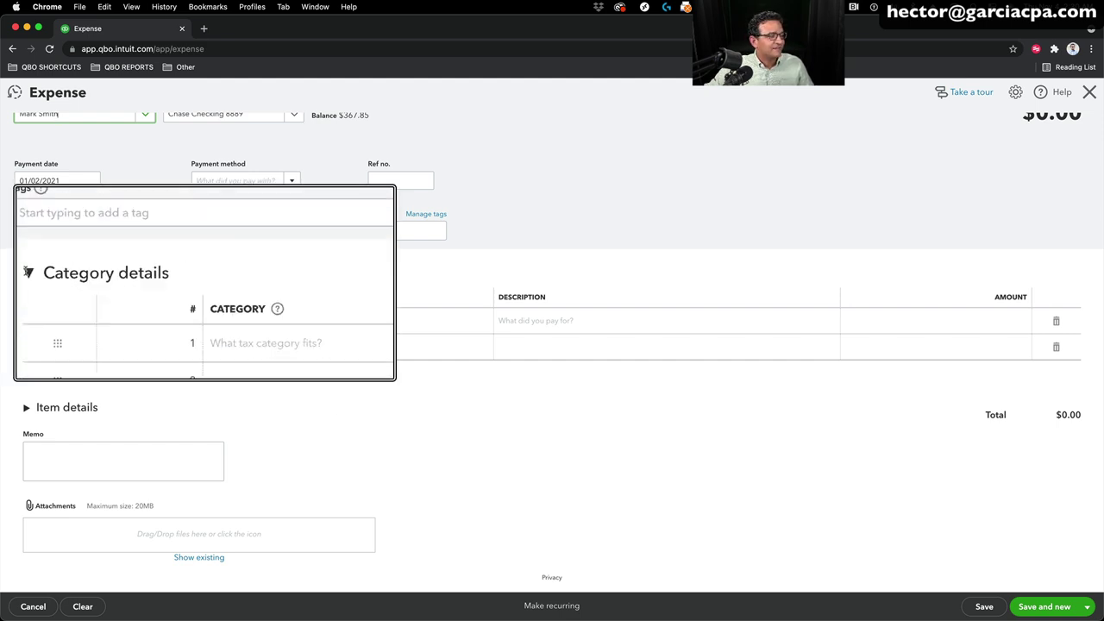
click(26, 202)
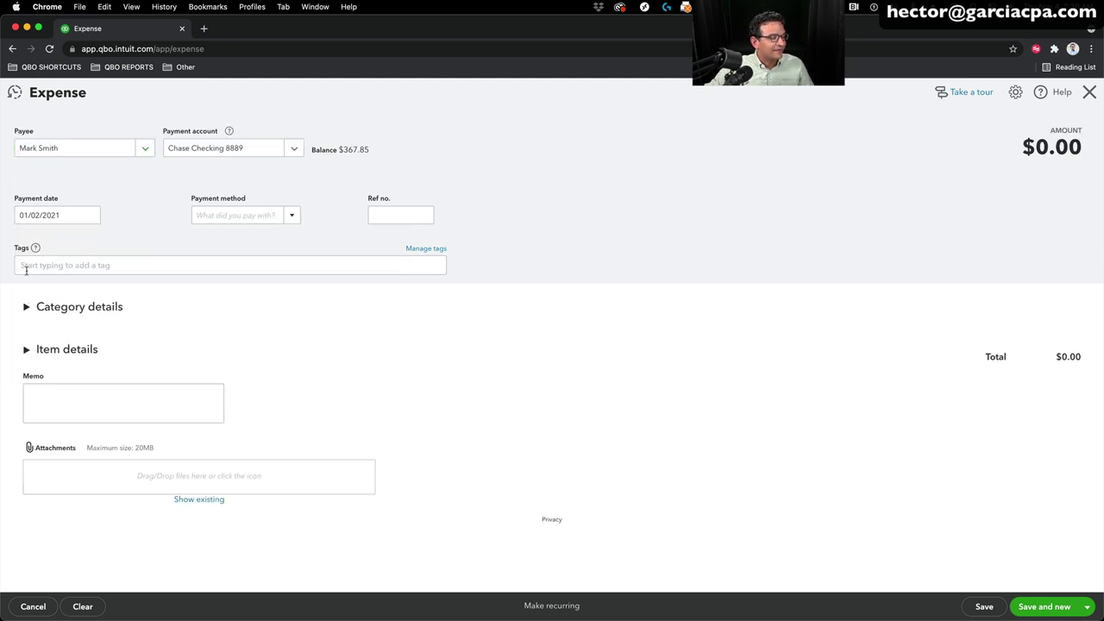
Step: Expand Item details and open the Product/Service list on line 1
click(37, 350)
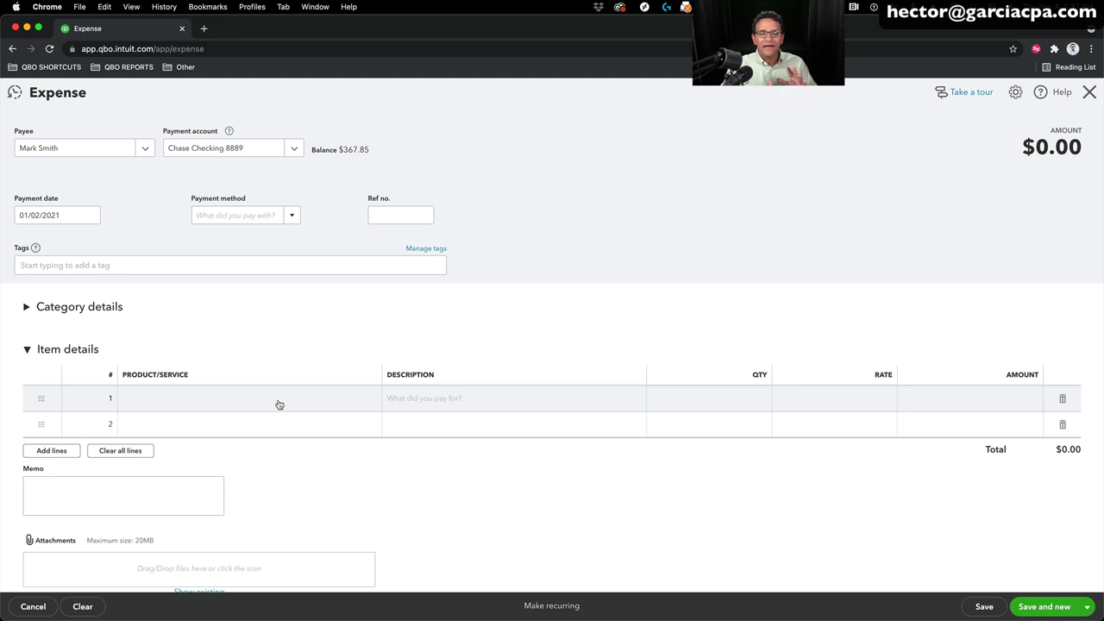
click(278, 404)
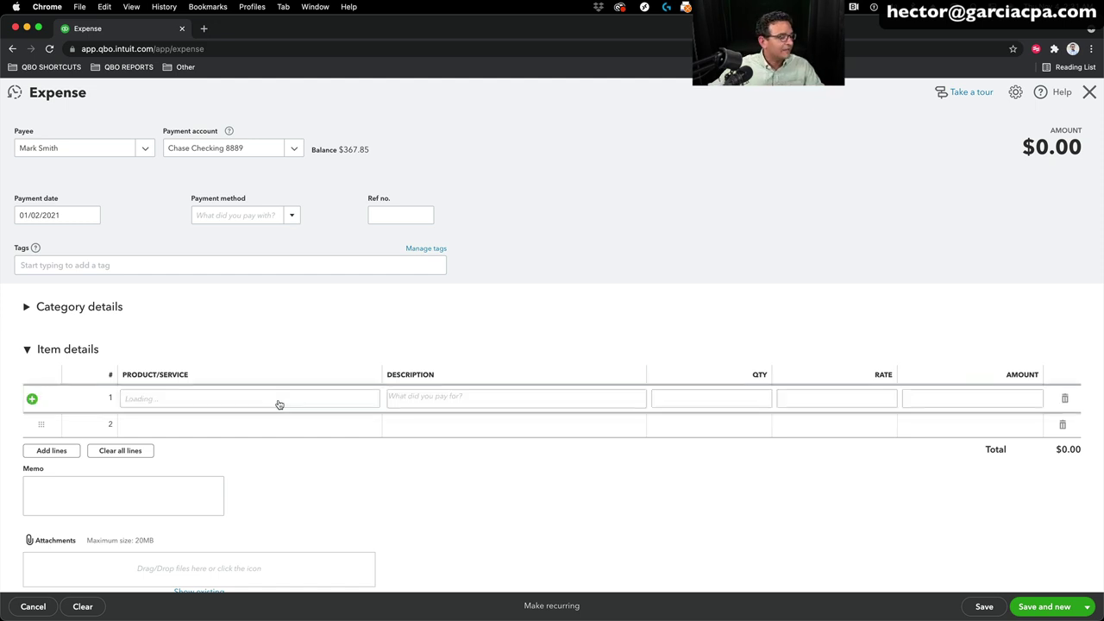
click(368, 399)
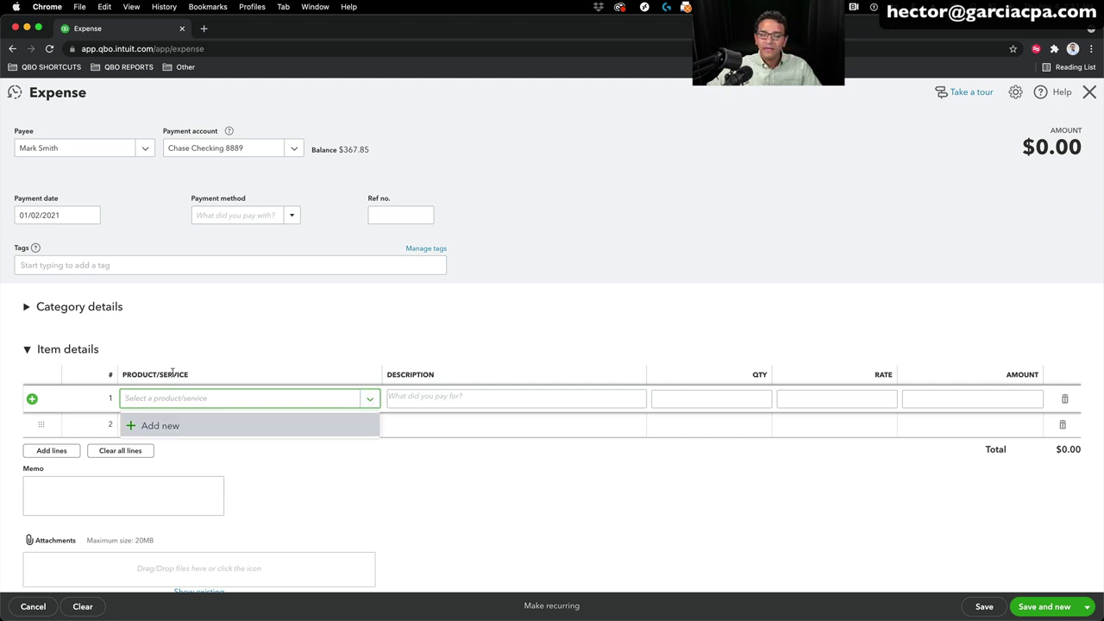
Step: Start a non-inventory item named Baseball Cards with Sales as its income account
click(167, 428)
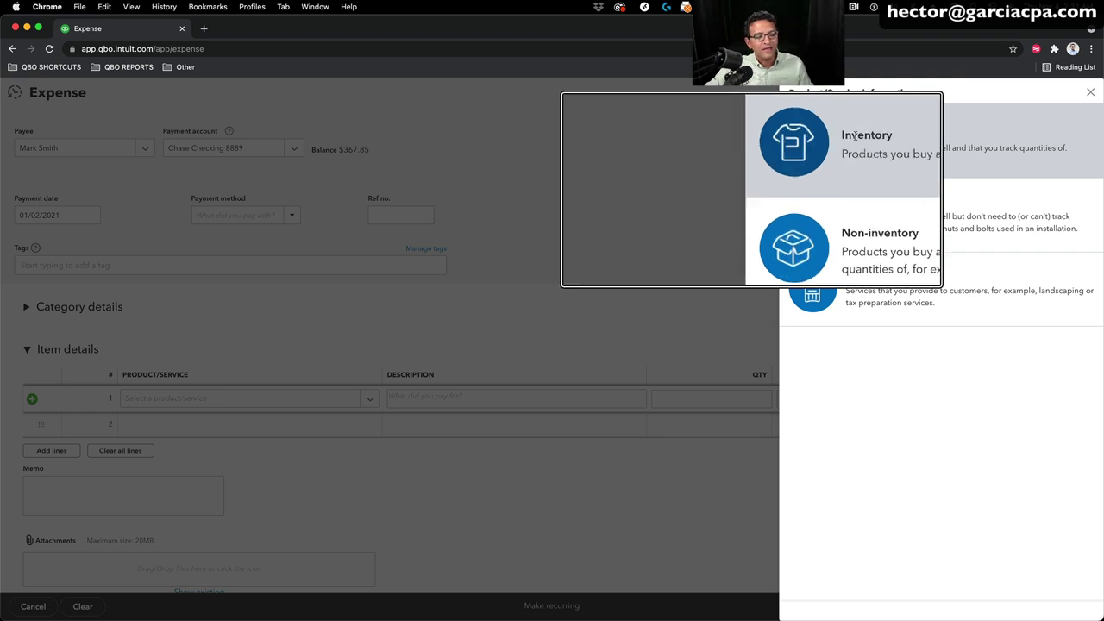
click(889, 208)
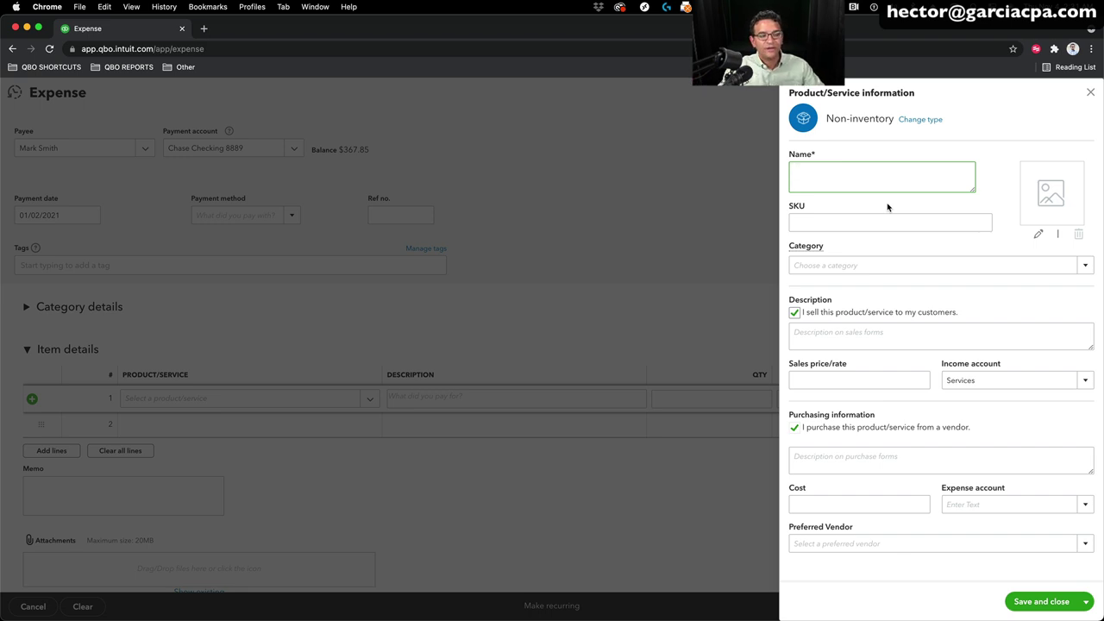
text(Base)
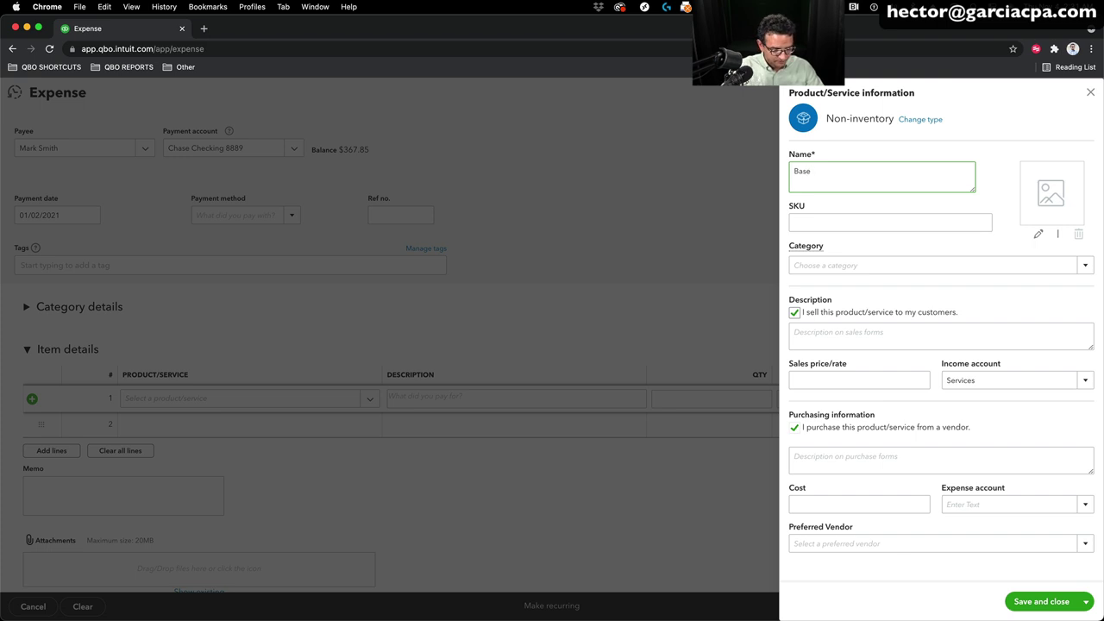
text(ball Cards)
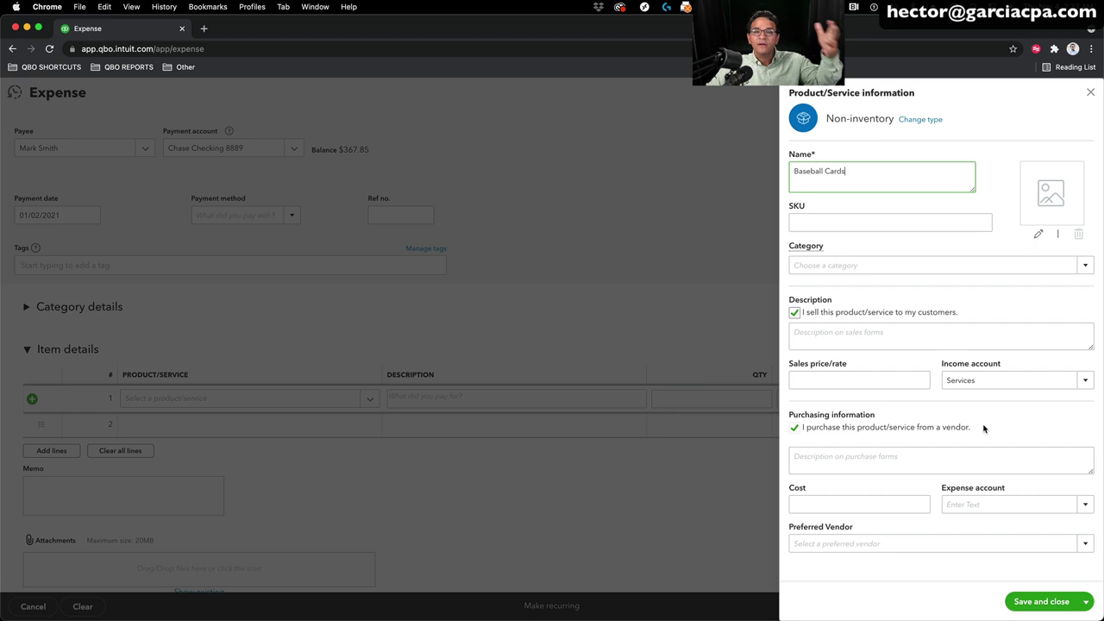
click(1085, 381)
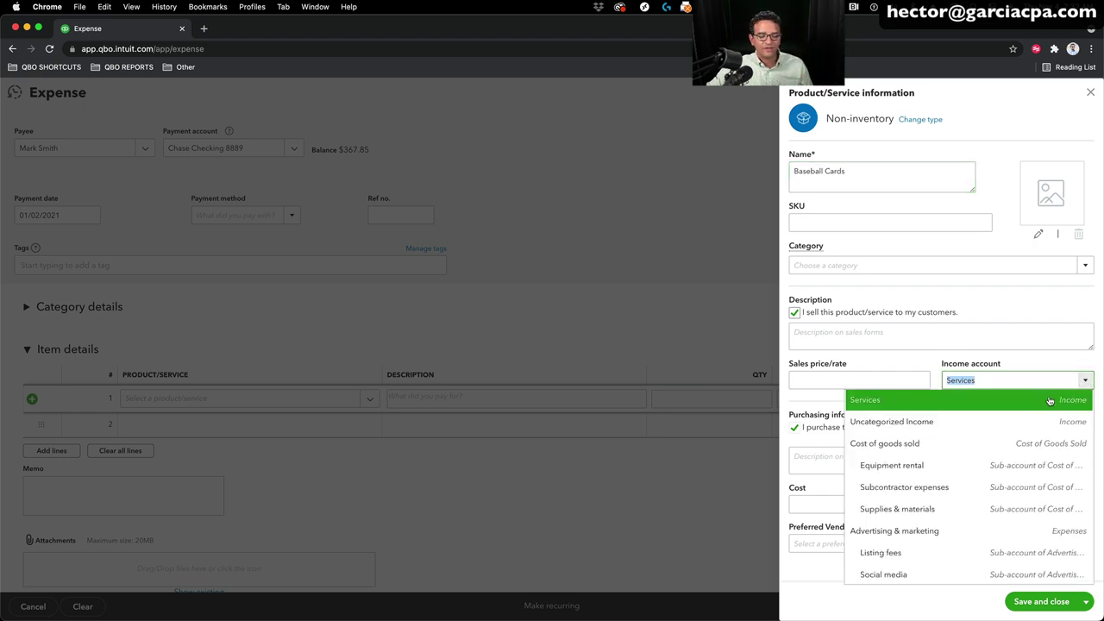
scroll(1049, 401, up, 3)
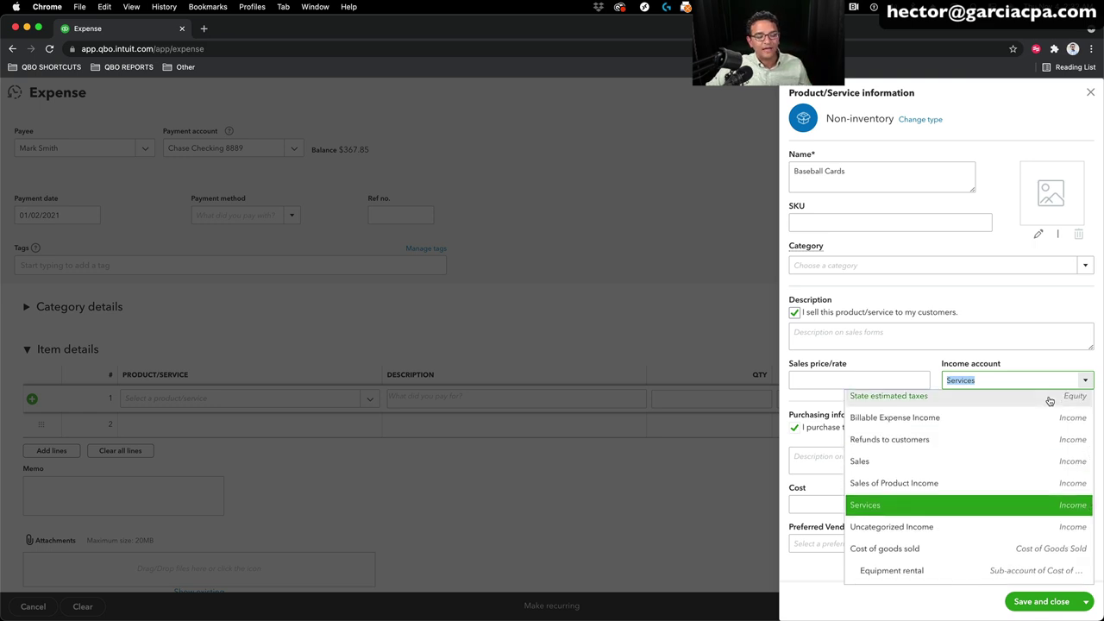
scroll(1049, 401, up, 1)
scroll(1049, 401, down, 1)
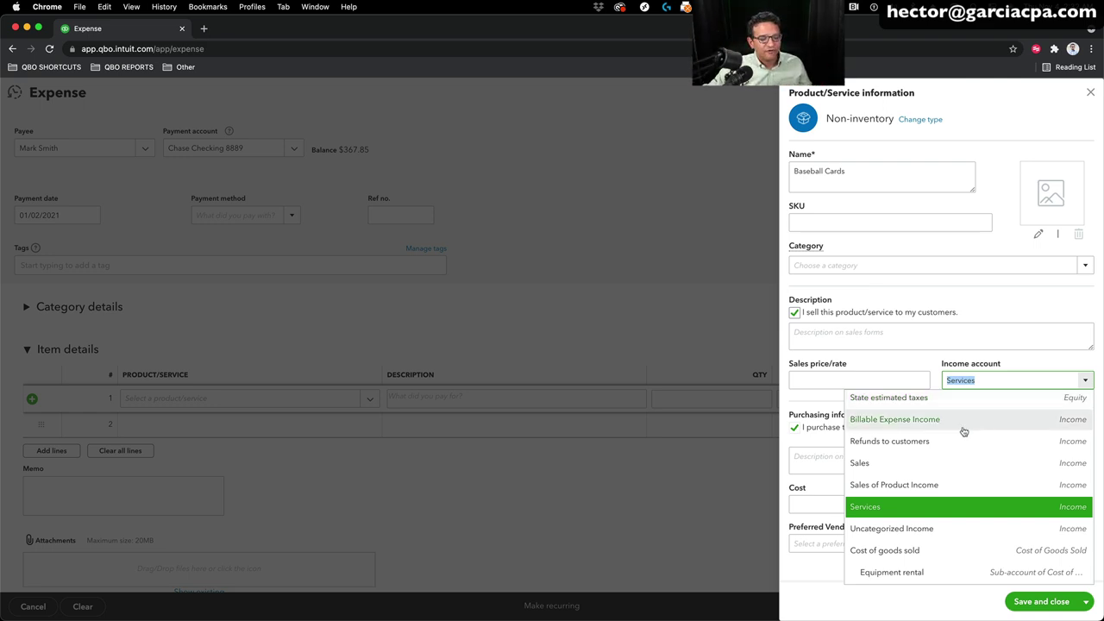
click(867, 467)
click(1082, 383)
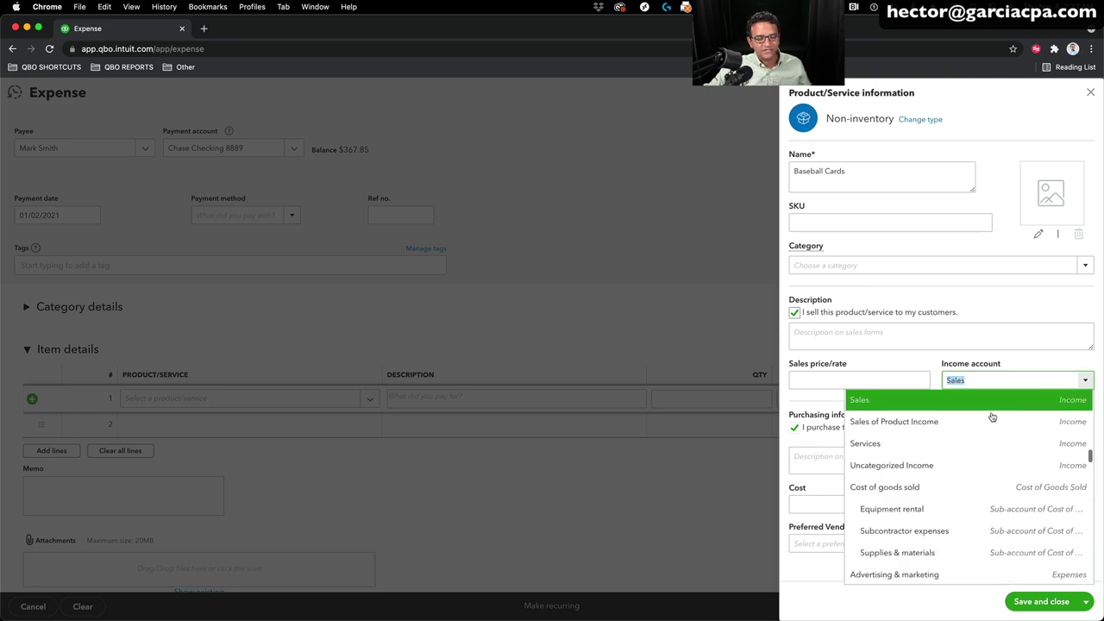
click(879, 401)
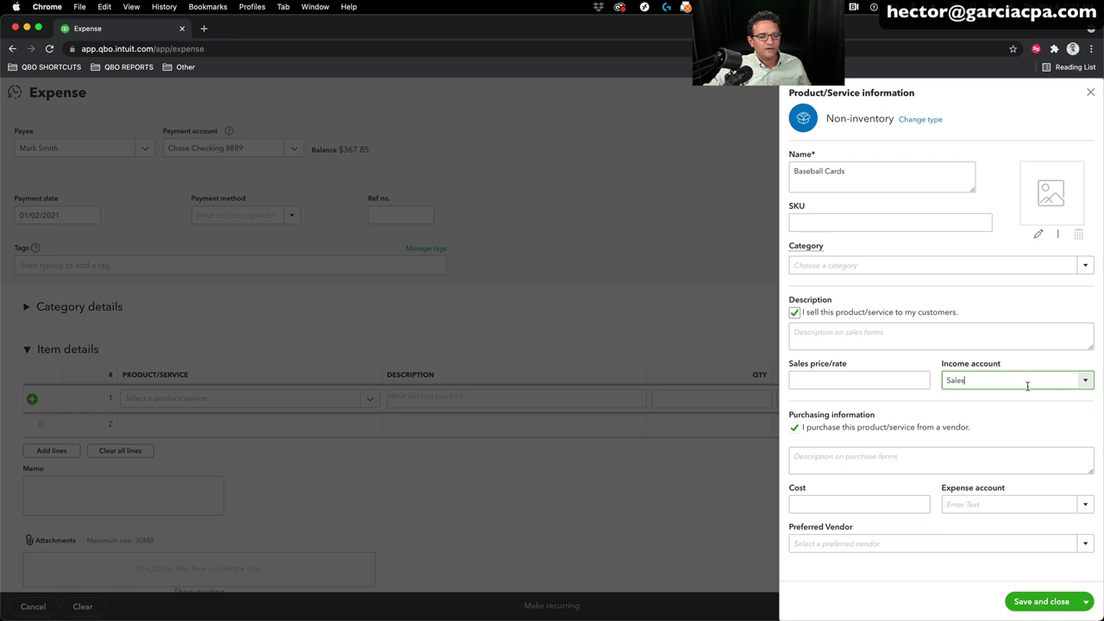
Step: Set the item's expense account to Cost of goods sold and save it
click(966, 504)
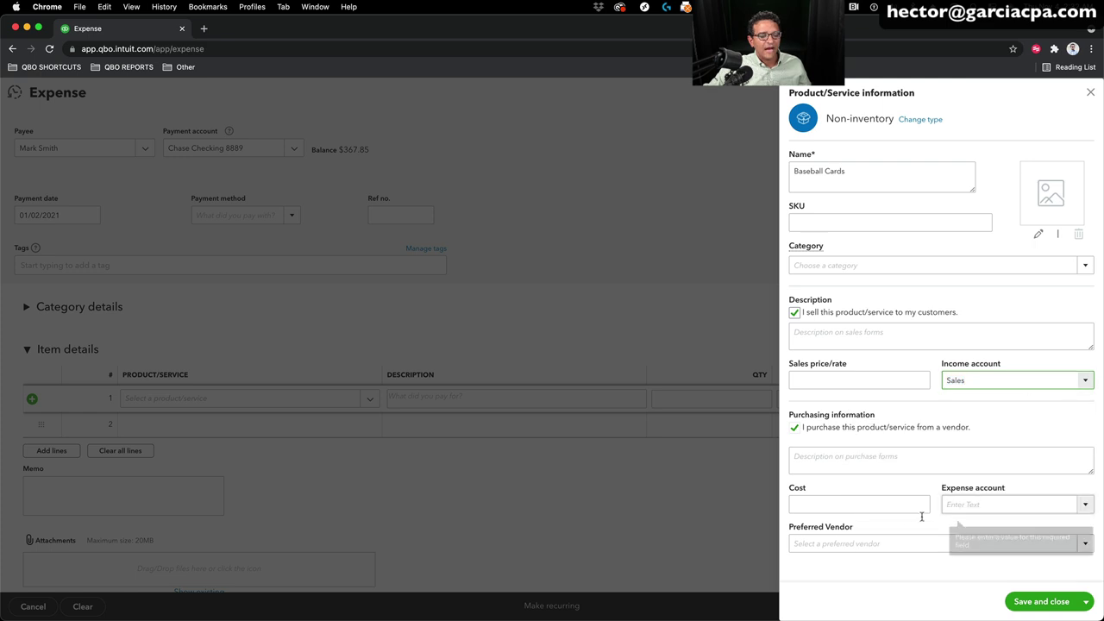
click(1083, 505)
scroll(992, 405, down, 10)
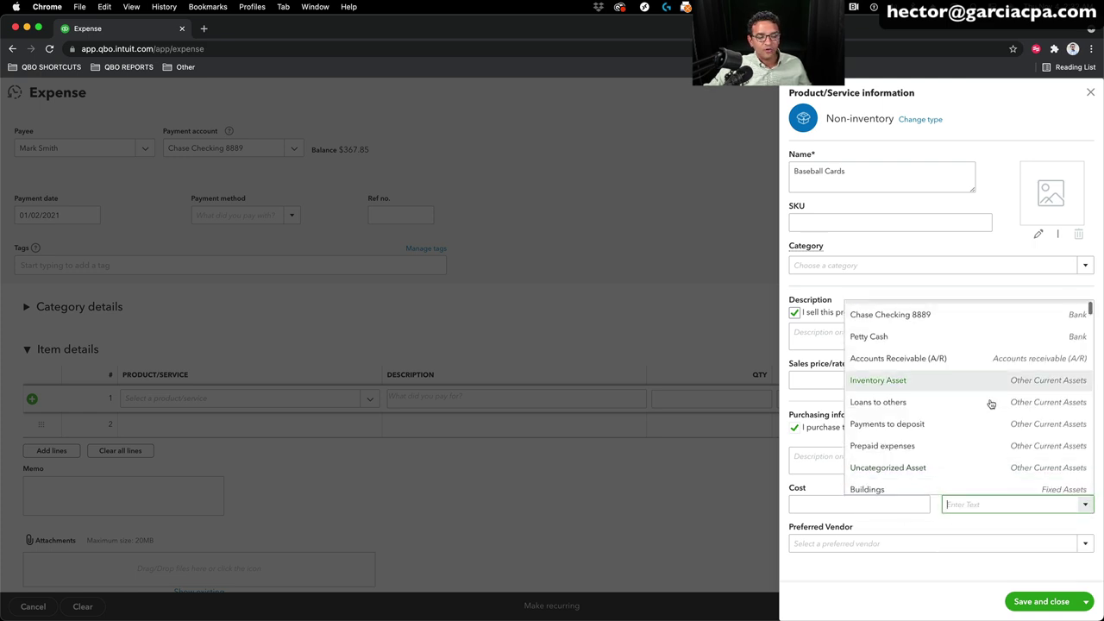
scroll(1028, 421, down, 10)
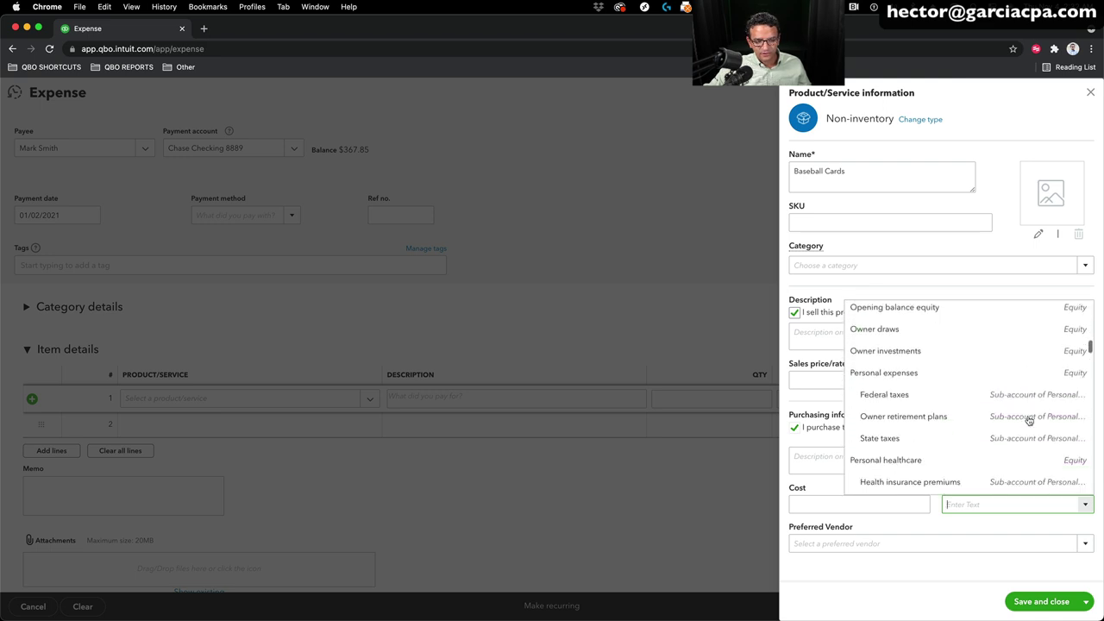
scroll(1028, 421, down, 1)
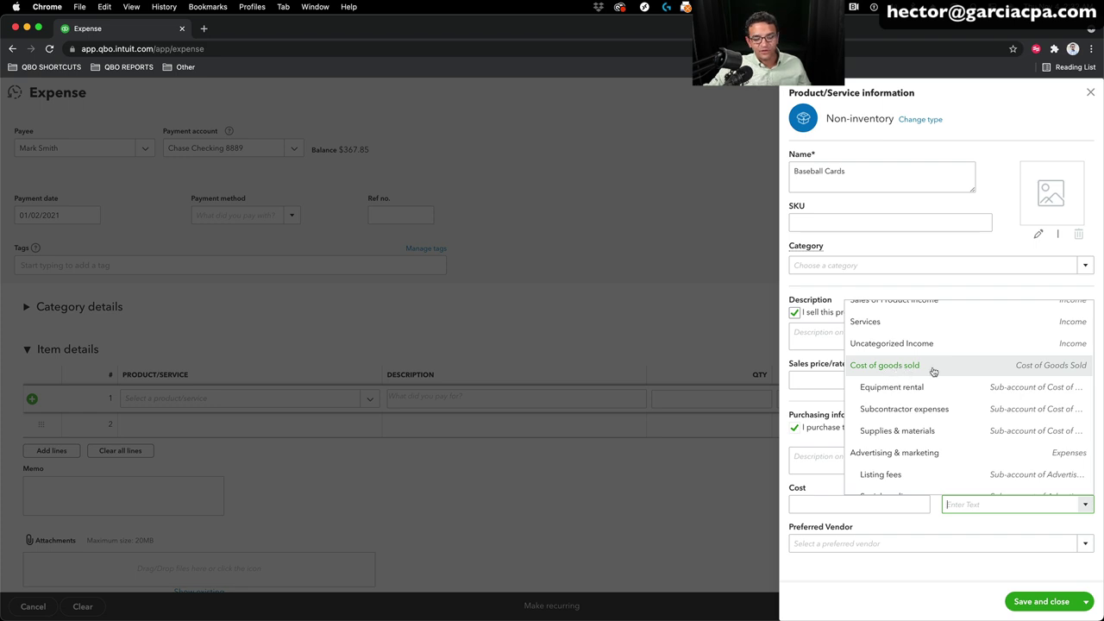
click(906, 368)
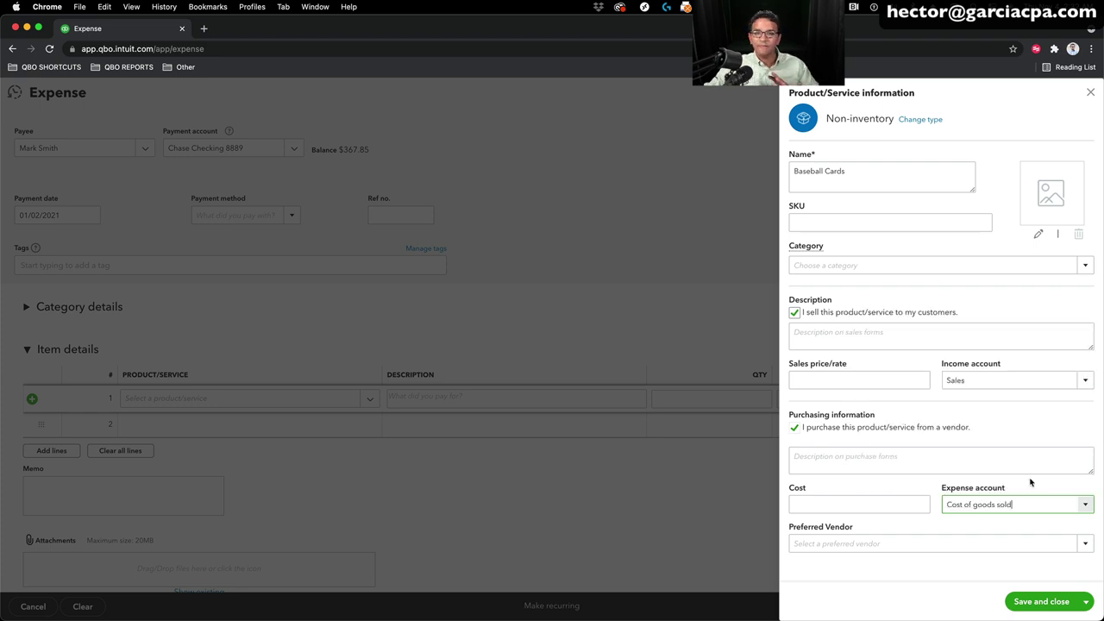
click(1088, 507)
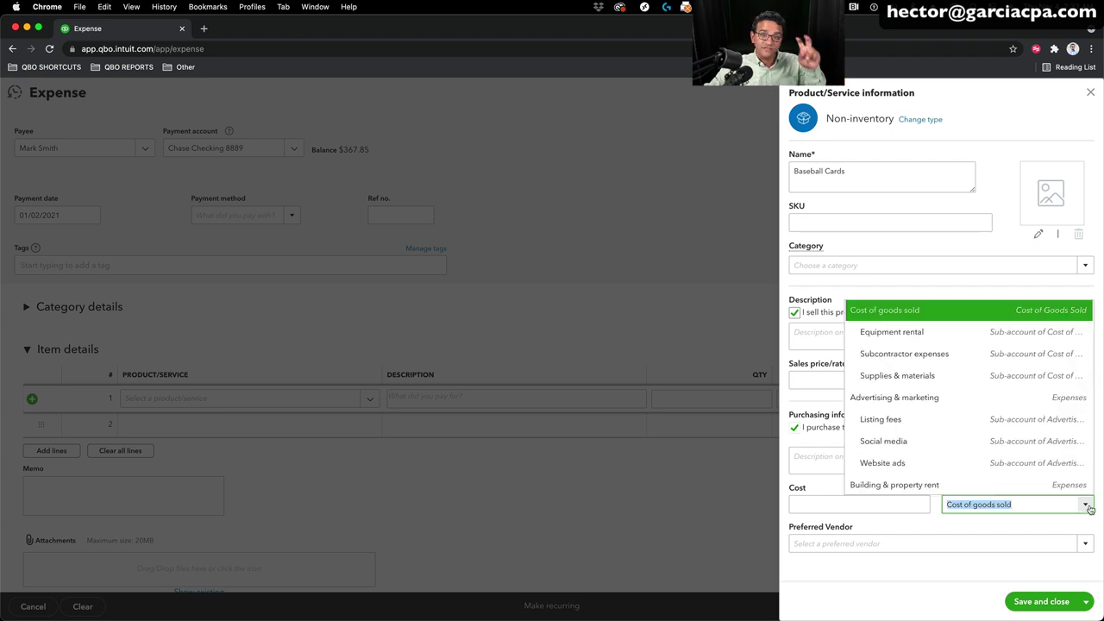
click(907, 583)
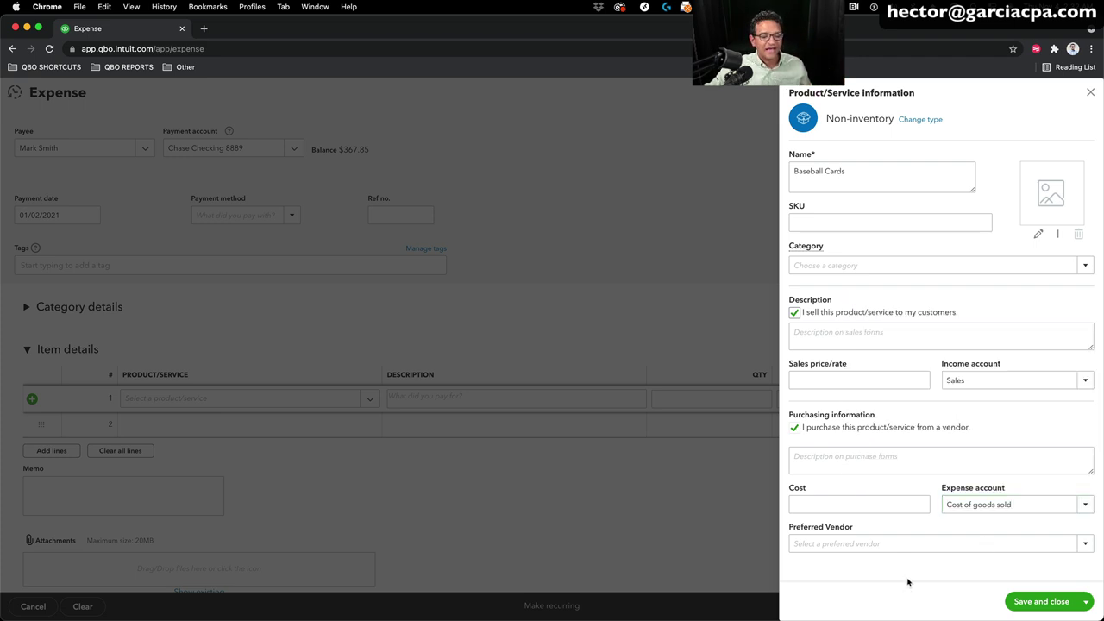
click(1056, 603)
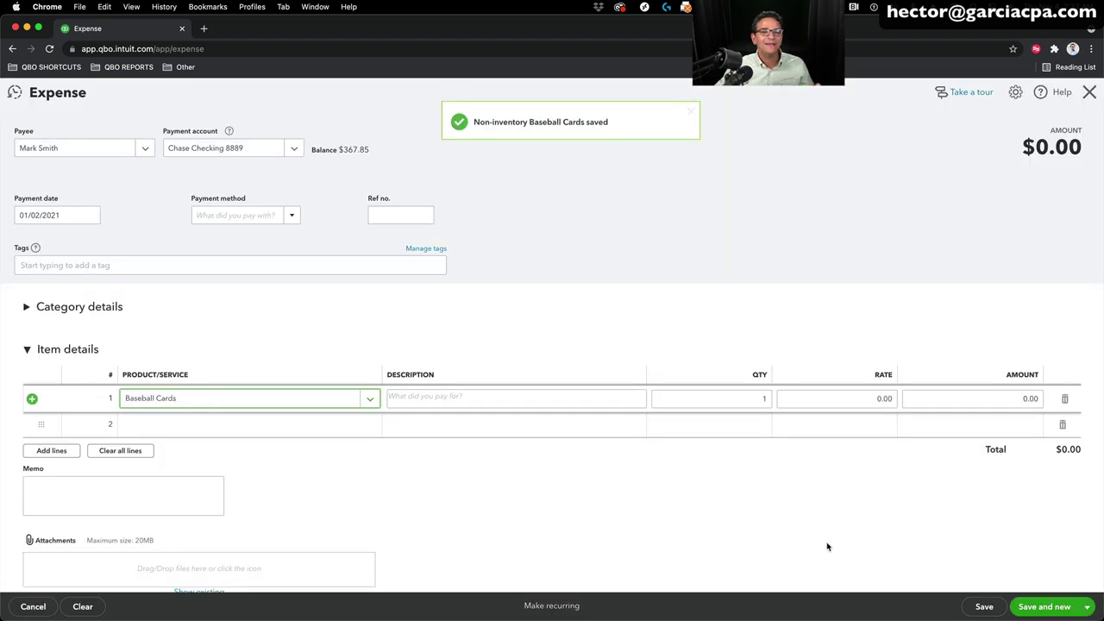
Step: Fill line 1 with '1999 Cincinnatti Reds collection', quantity 27, amount 80.00
click(435, 392)
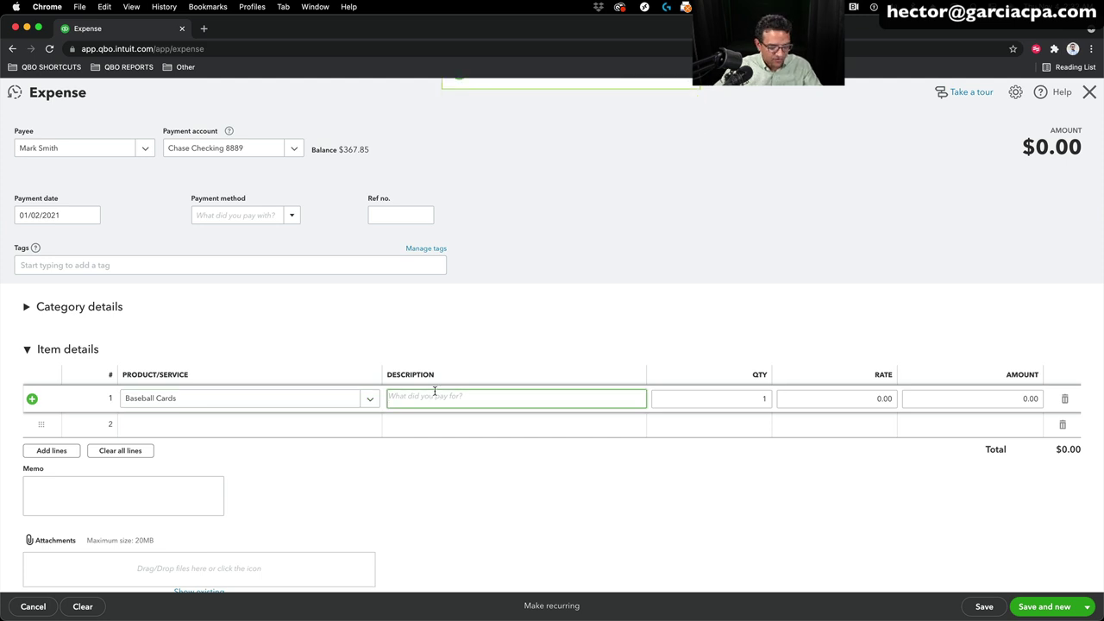
text(1999 )
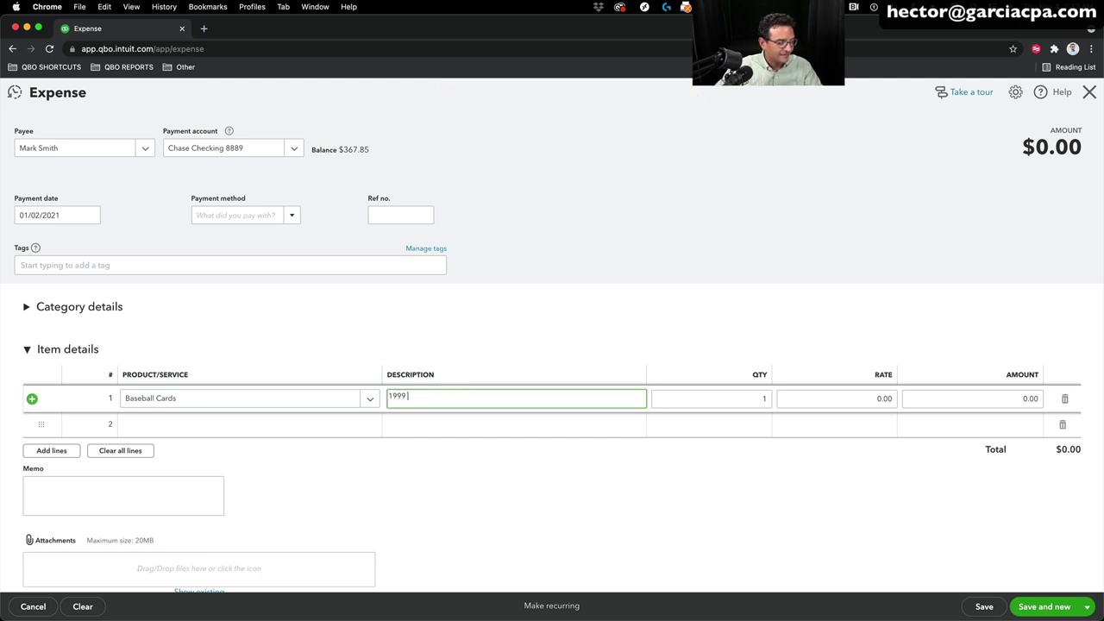
text(Cinc)
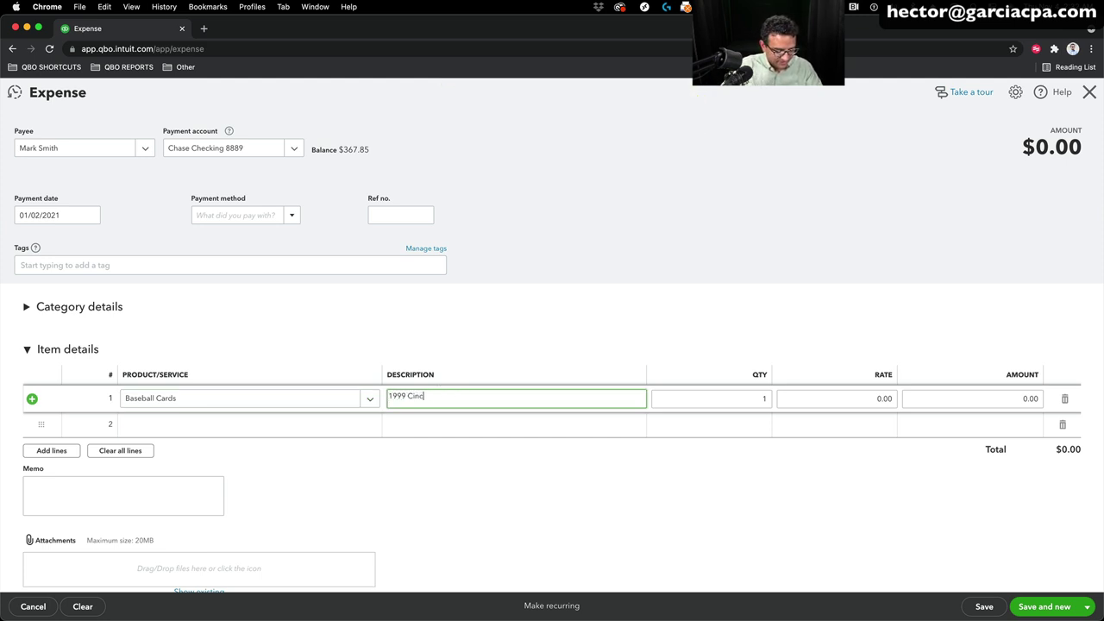
text(inn)
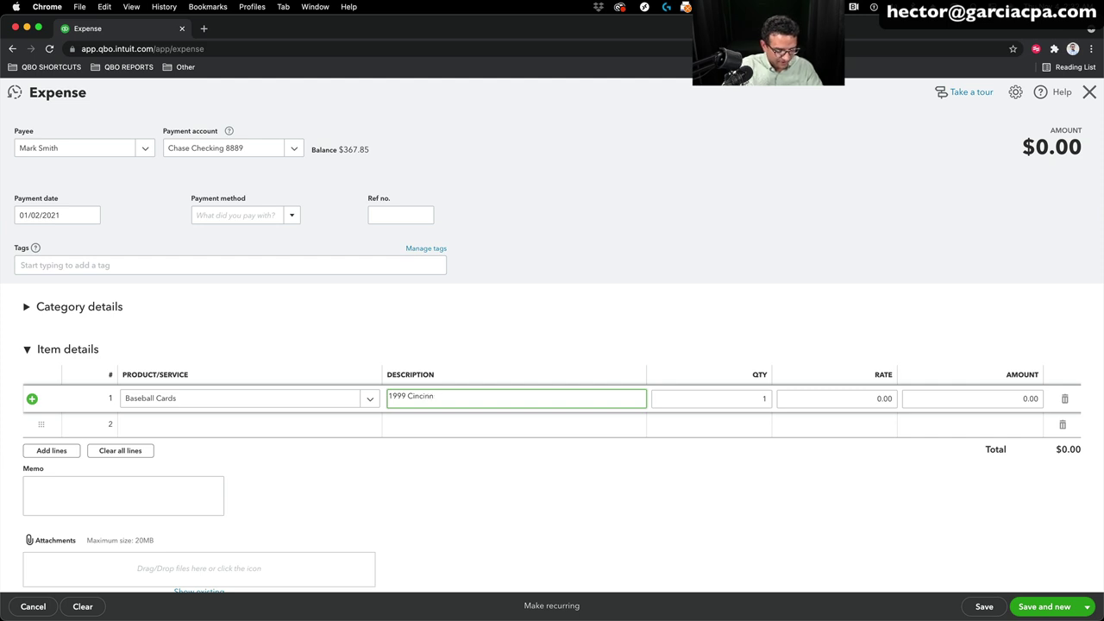
text(atti Reds)
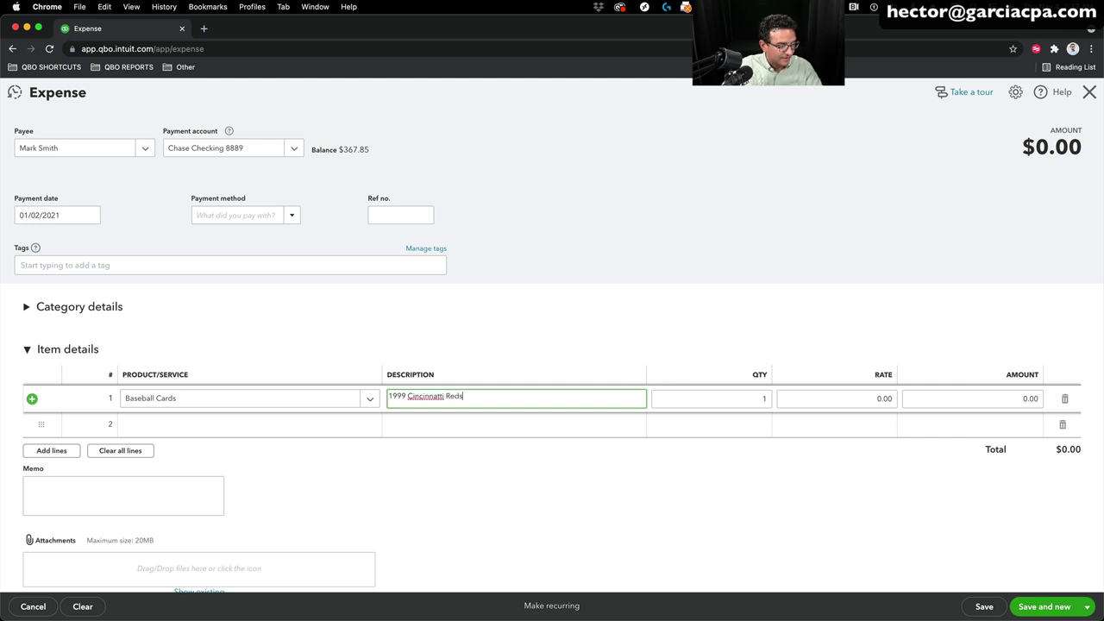
right_click(423, 398)
click(497, 396)
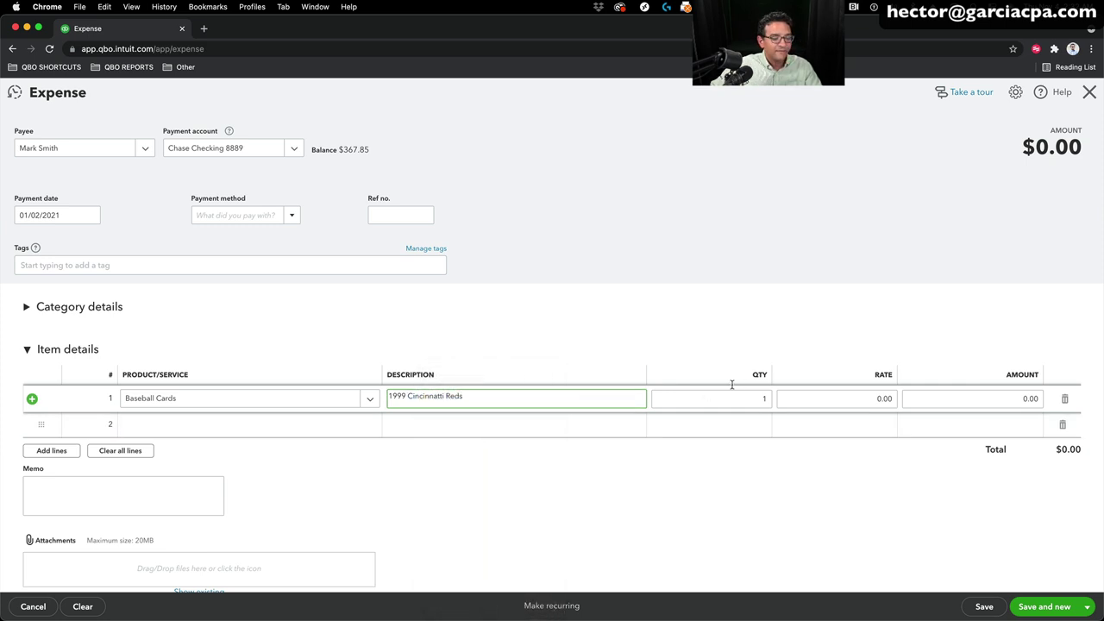
text(collection)
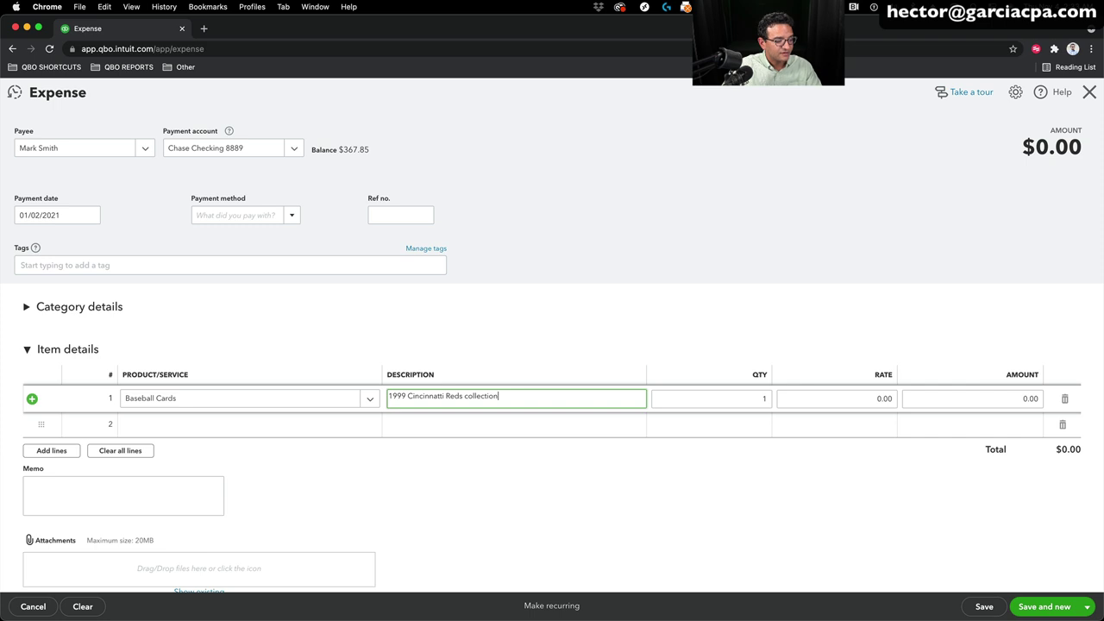
key(Tab)
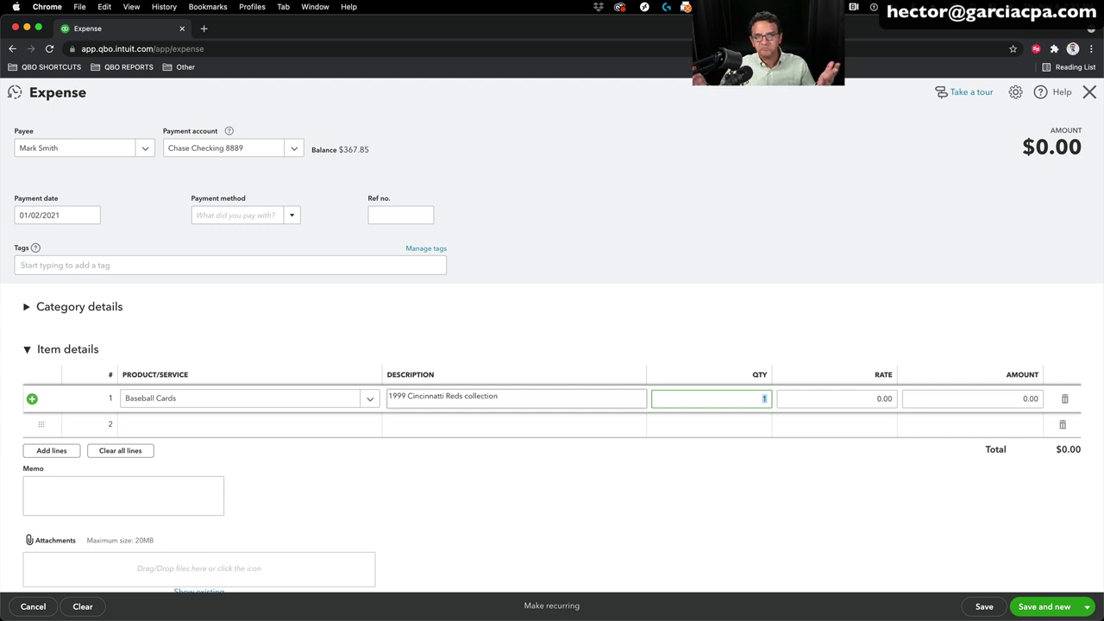
text(27)
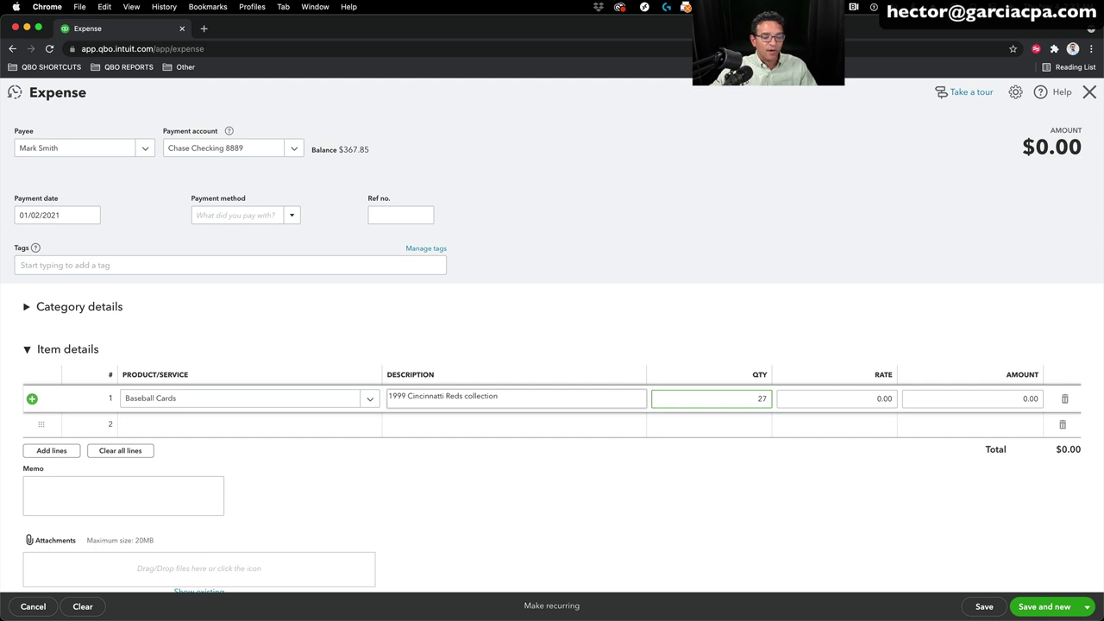
key(Tab)
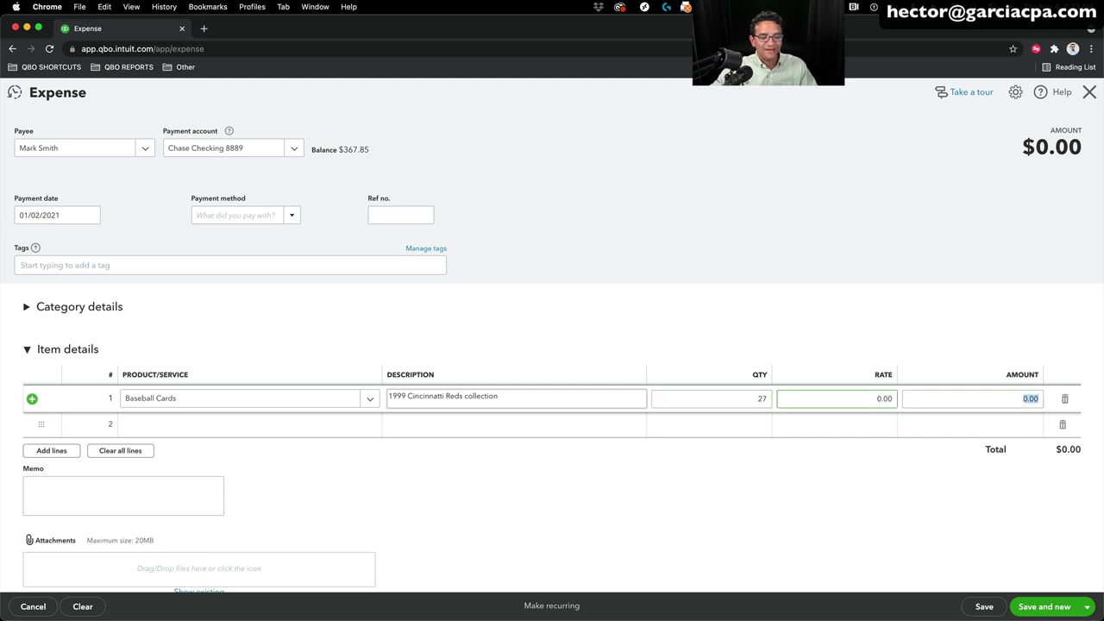
key(Tab)
text(80)
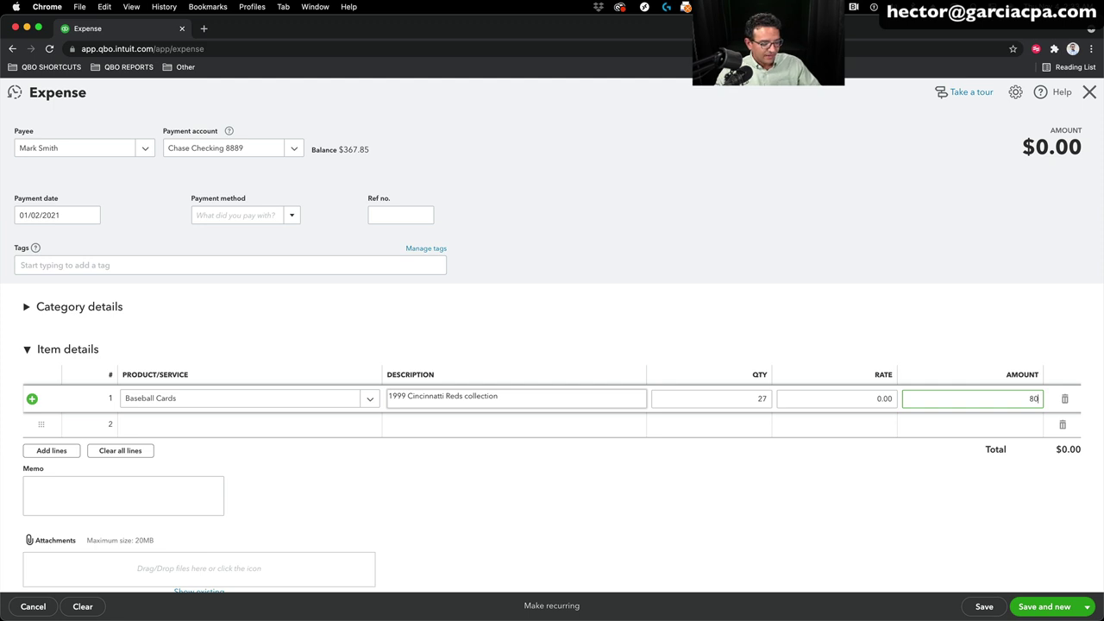
key(Tab)
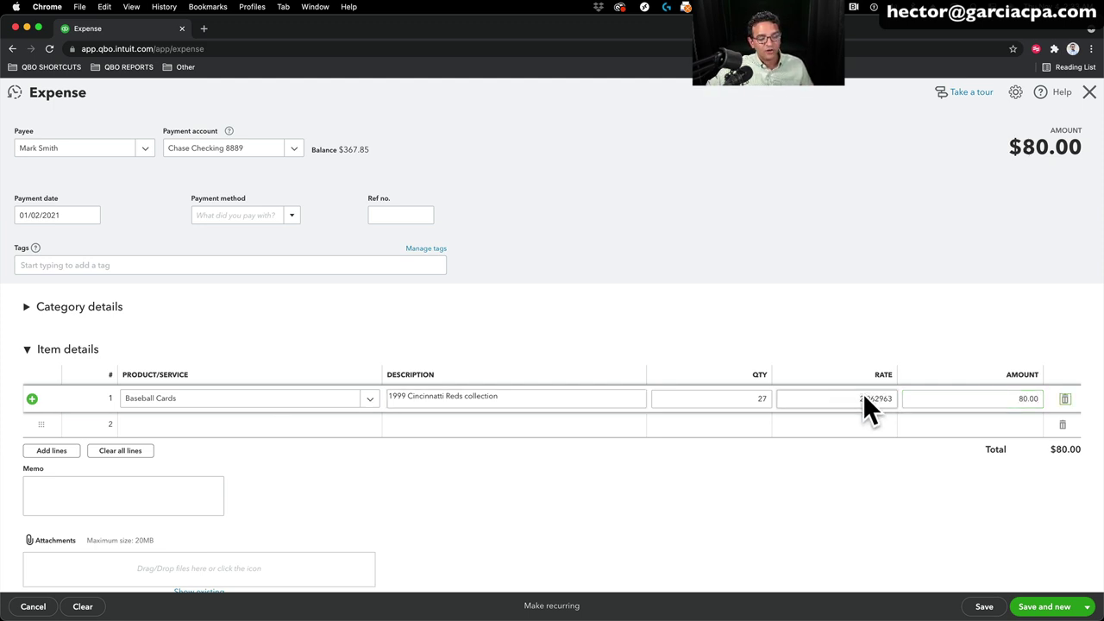
click(865, 397)
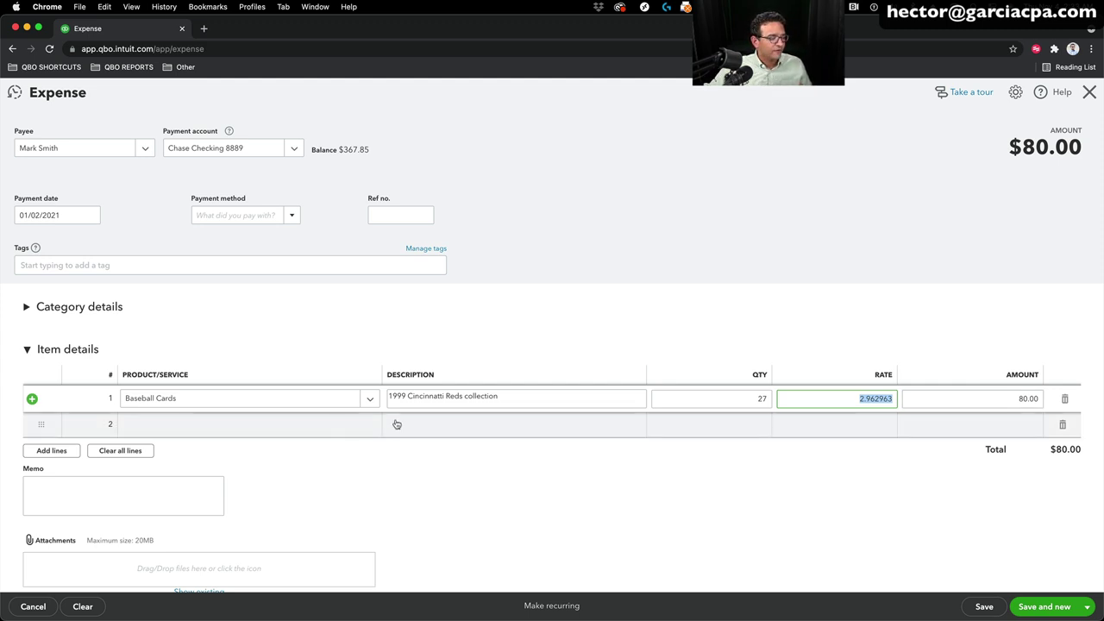
Step: Begin a new Inventory product for line 2 of the expense
click(367, 423)
click(367, 423)
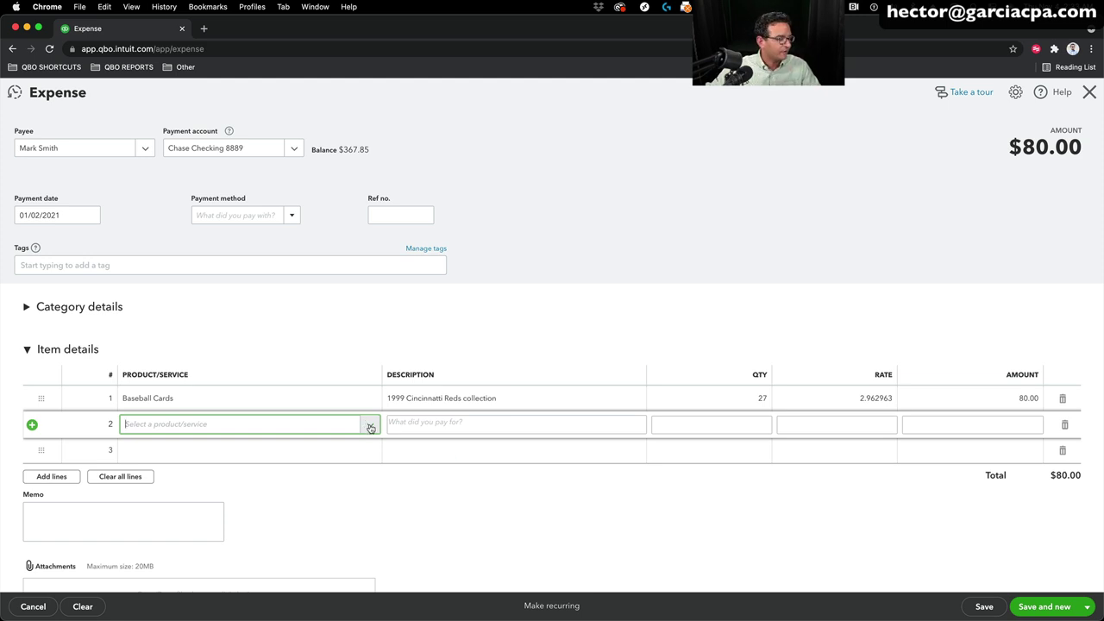
click(367, 424)
click(153, 450)
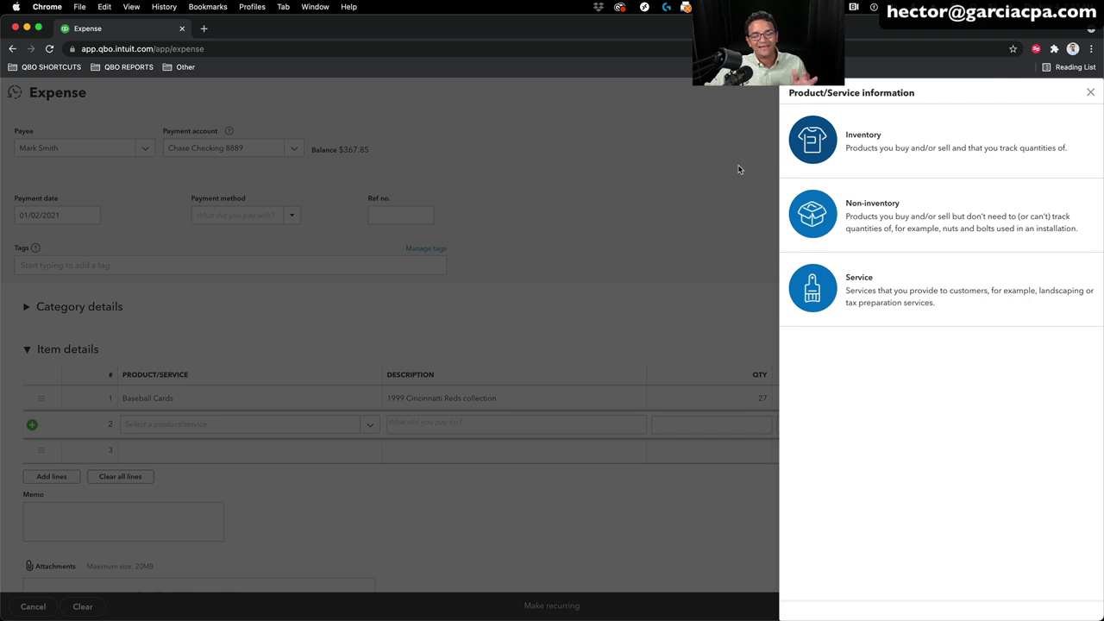
click(849, 138)
Step: Name the inventory item '1999 Baseball Hall of Fame Book' with initial quantity 0
click(805, 188)
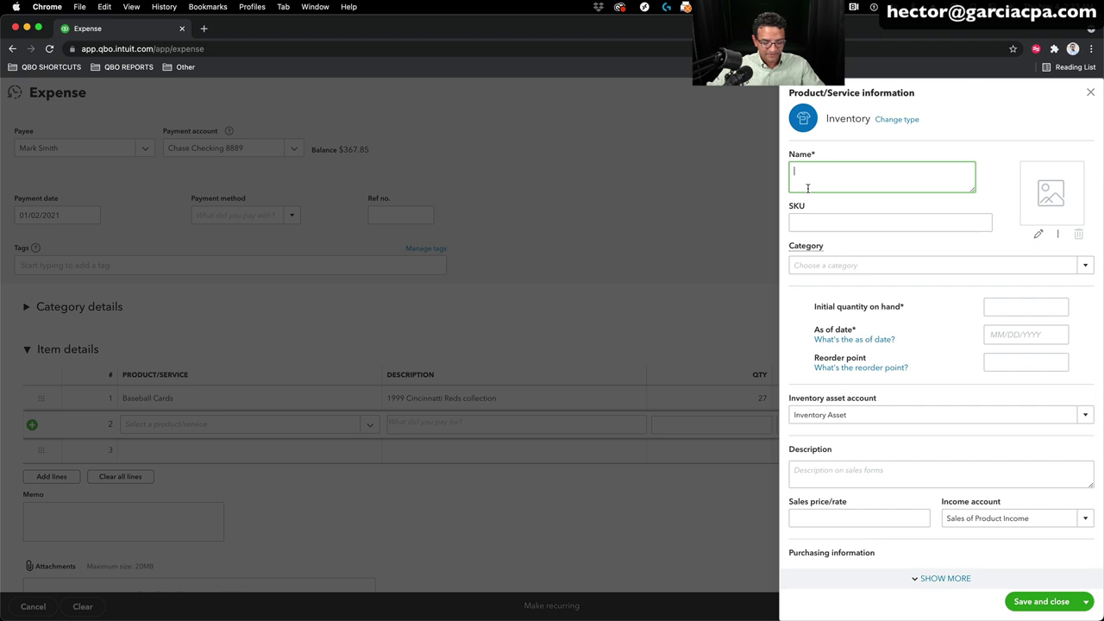
text(1999)
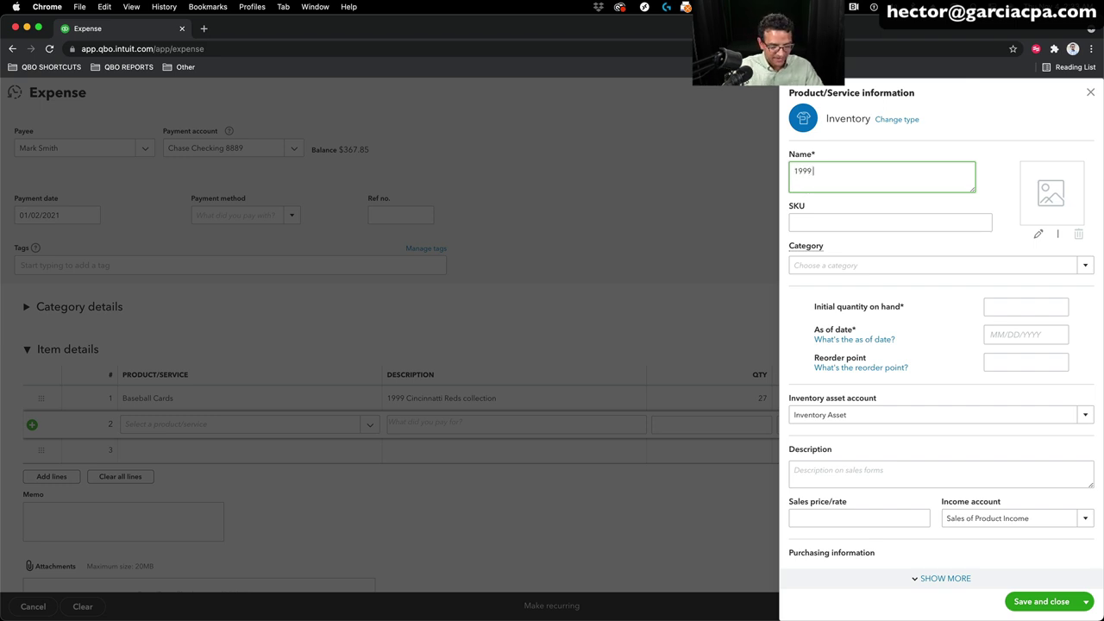
text( Baseb)
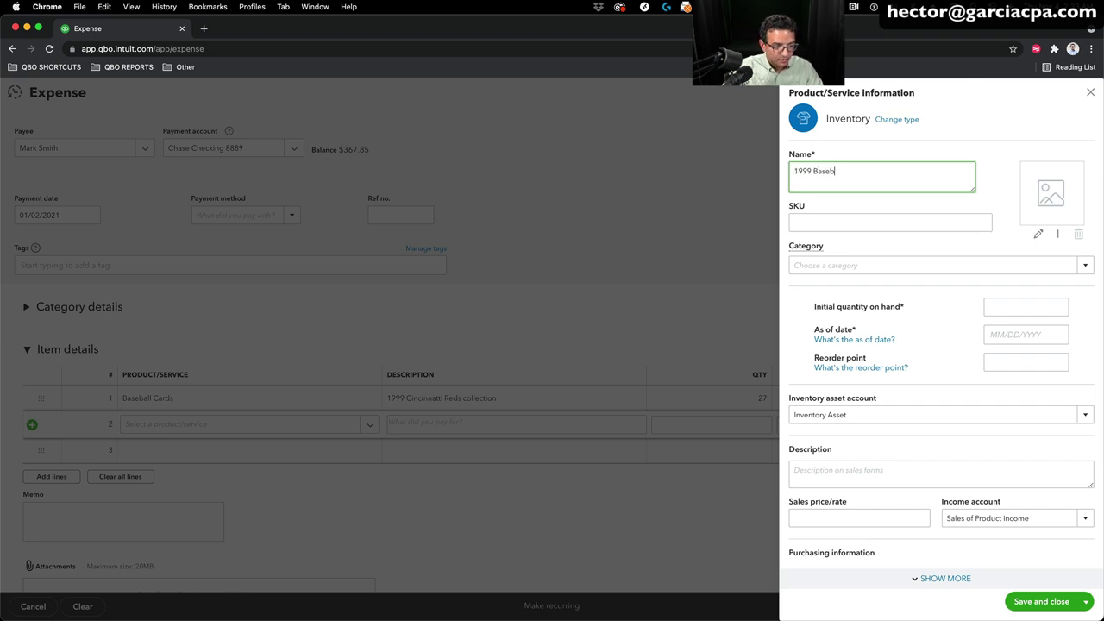
text(all Hall of )
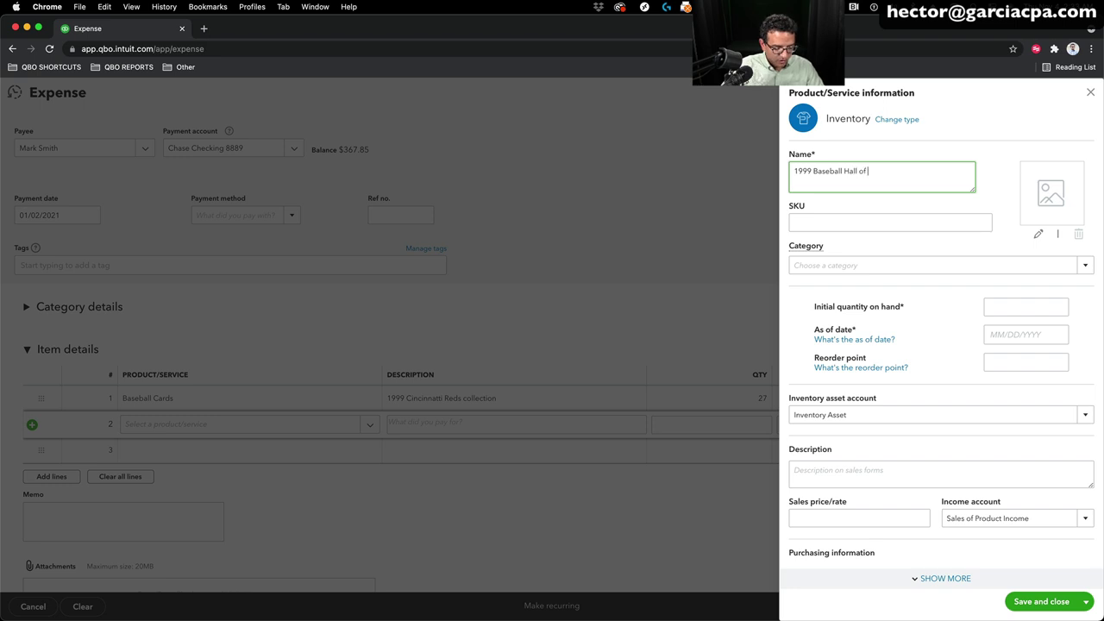
text(Fame Book)
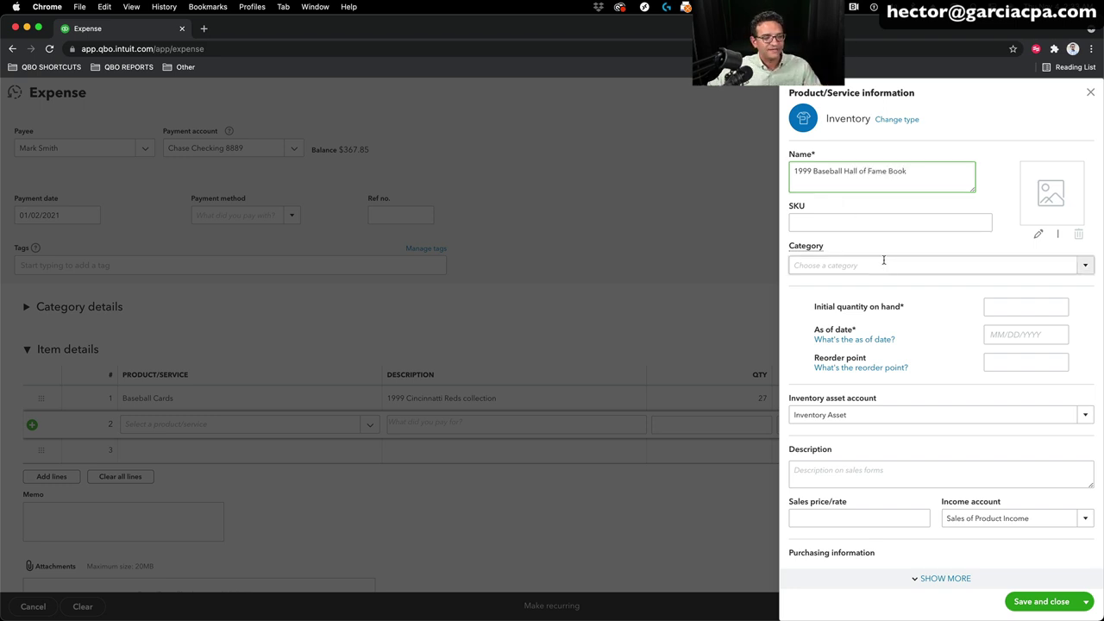
click(1021, 312)
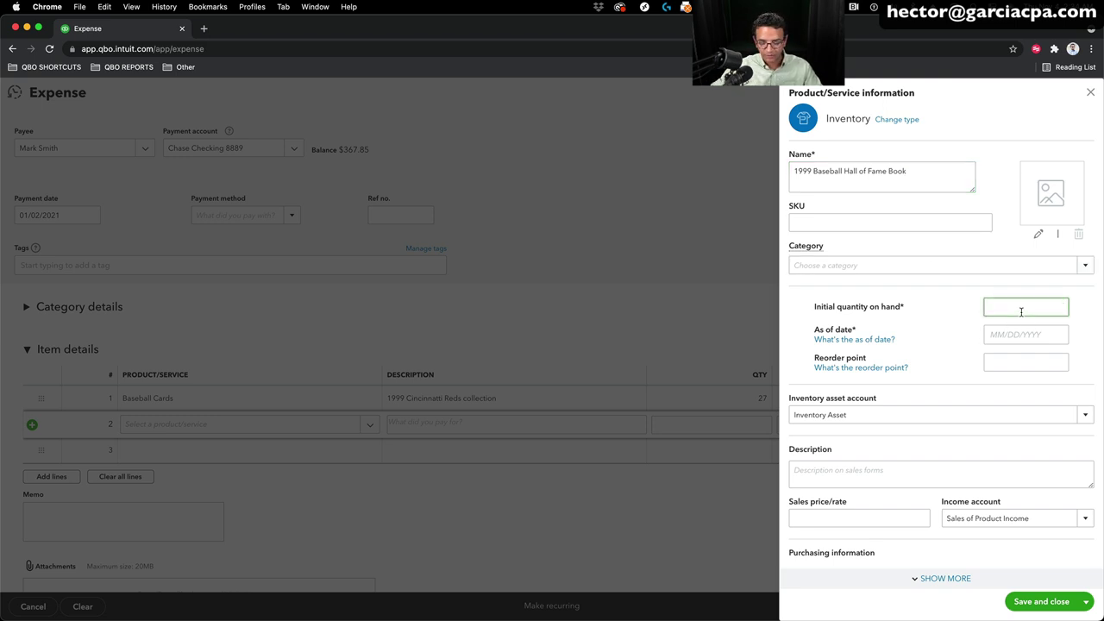
text(0)
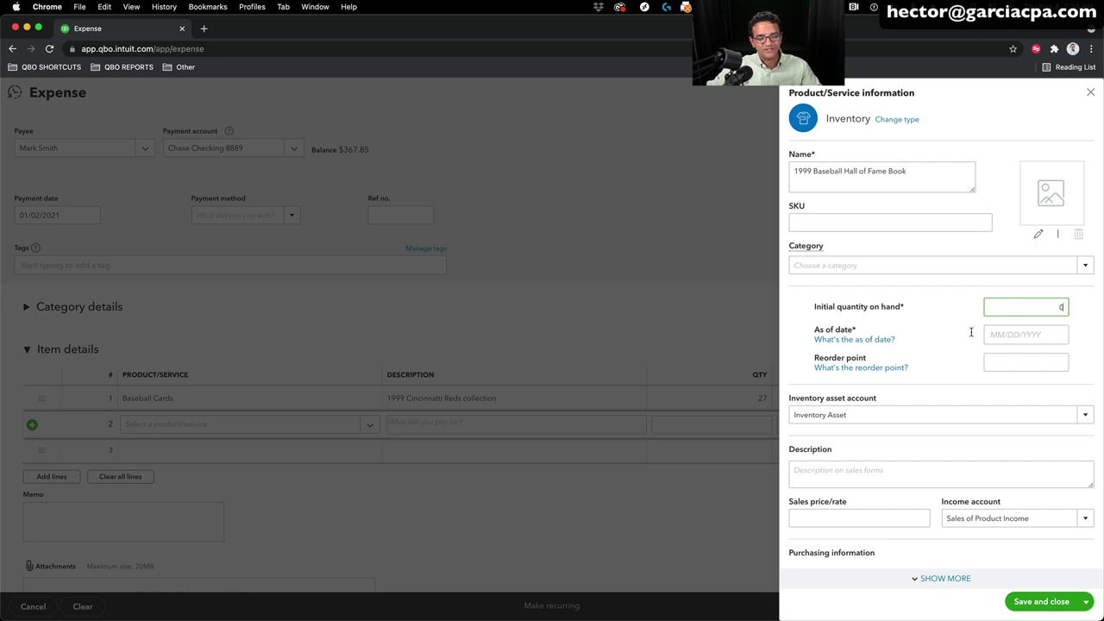
Step: Set the item's as-of date to 01/01/2021 and reorder point to 0
click(1008, 335)
text(01/01/01/2)
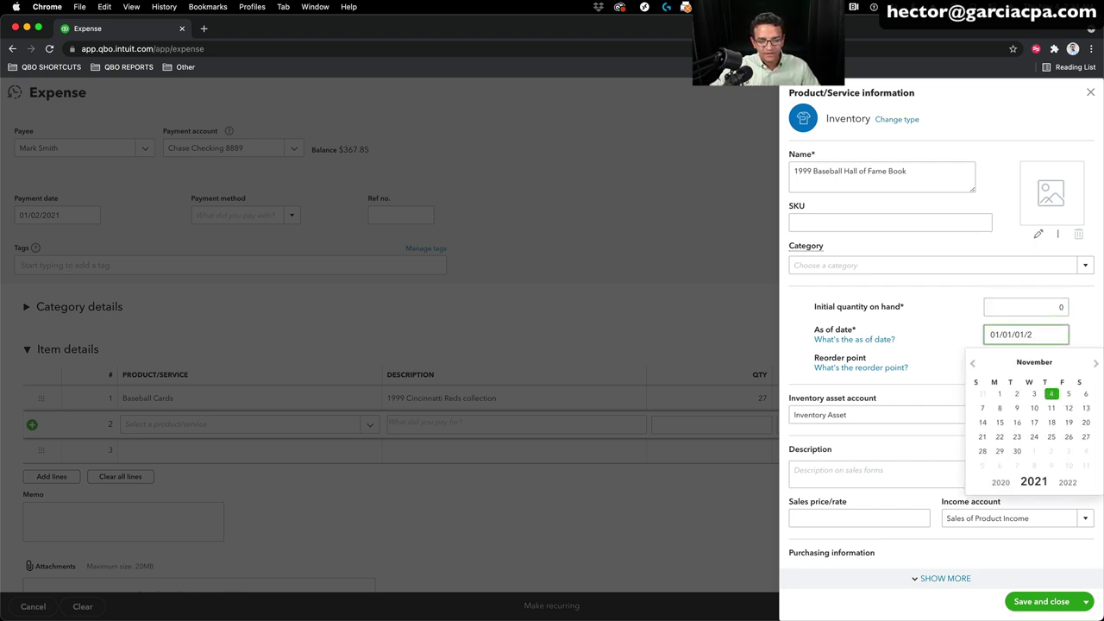
key(BackSpace)
key(BackSpace)
key(BackSpace)
key(BackSpace)
text(2021)
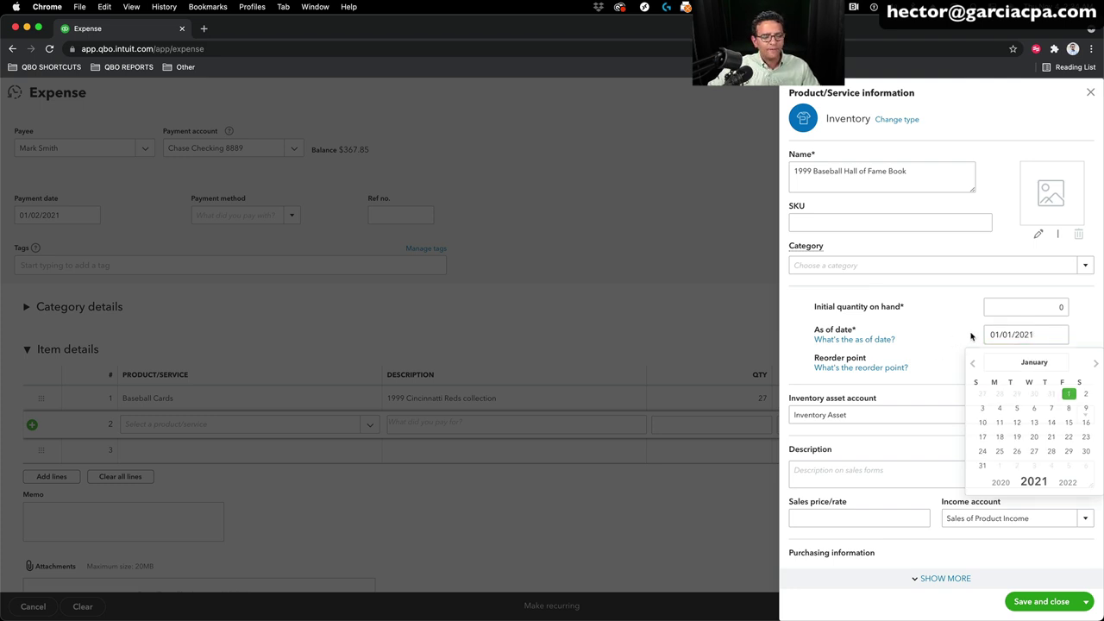
key(Tab)
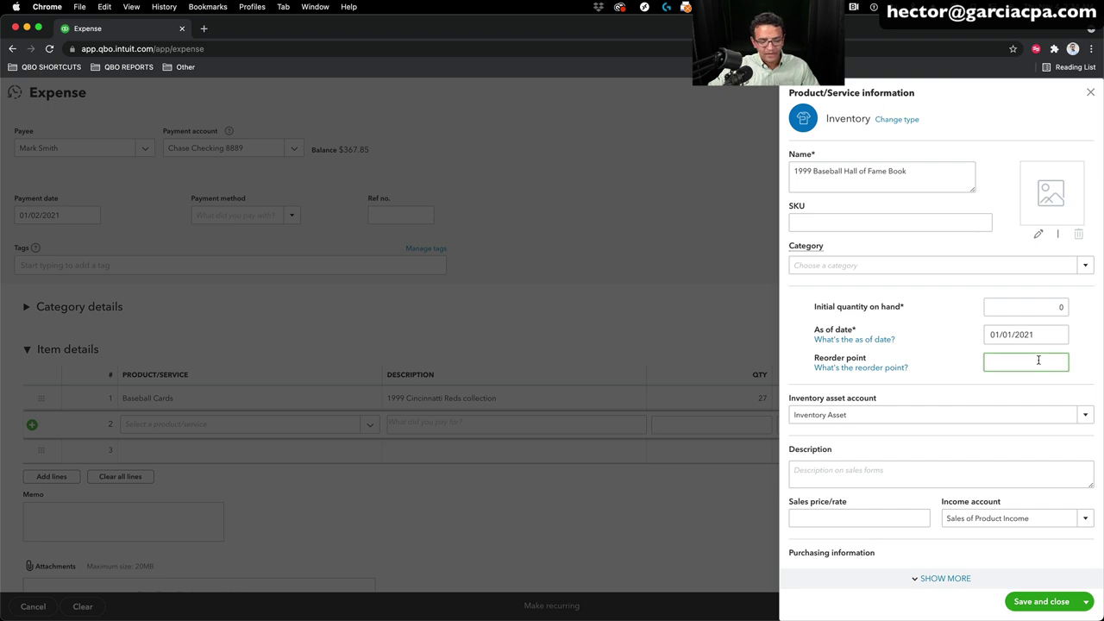
text(0)
key(Tab)
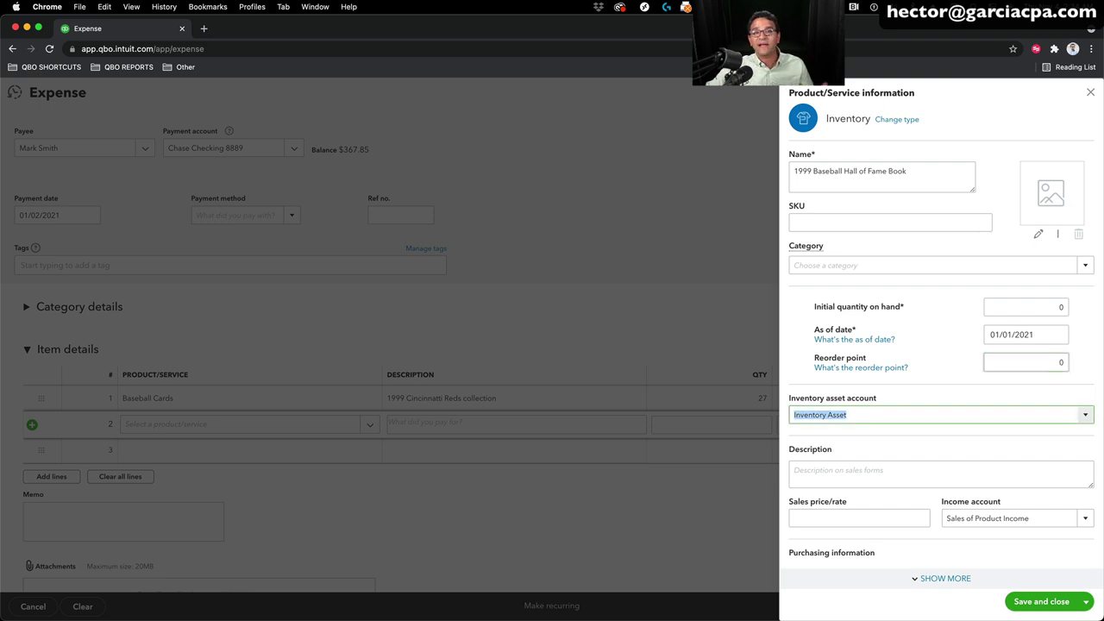
scroll(1091, 347, down, 2)
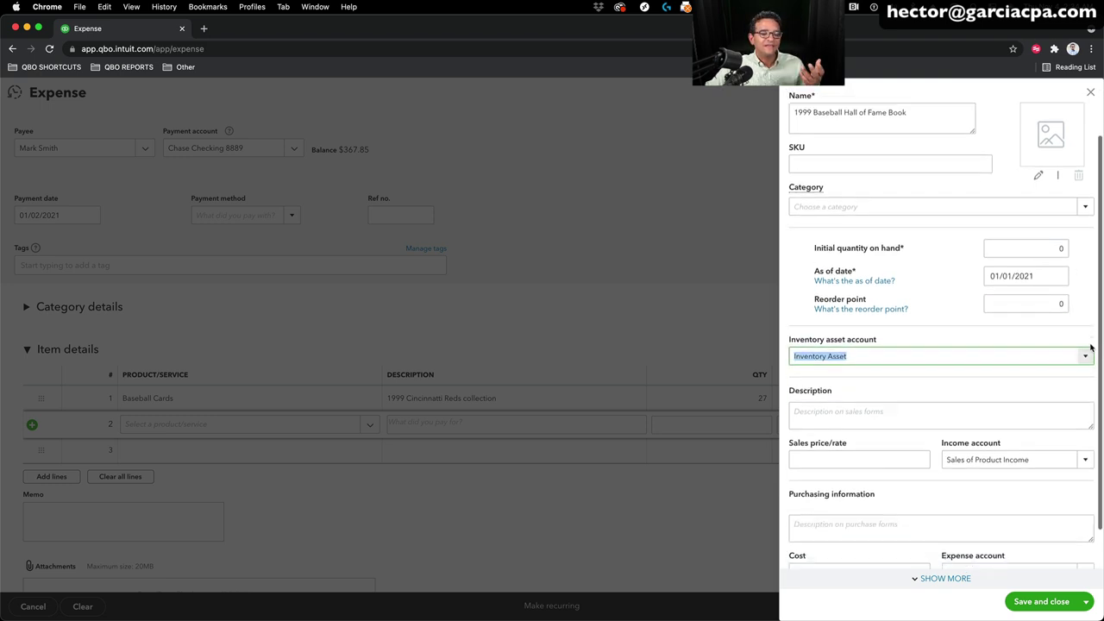
scroll(1091, 346, down, 2)
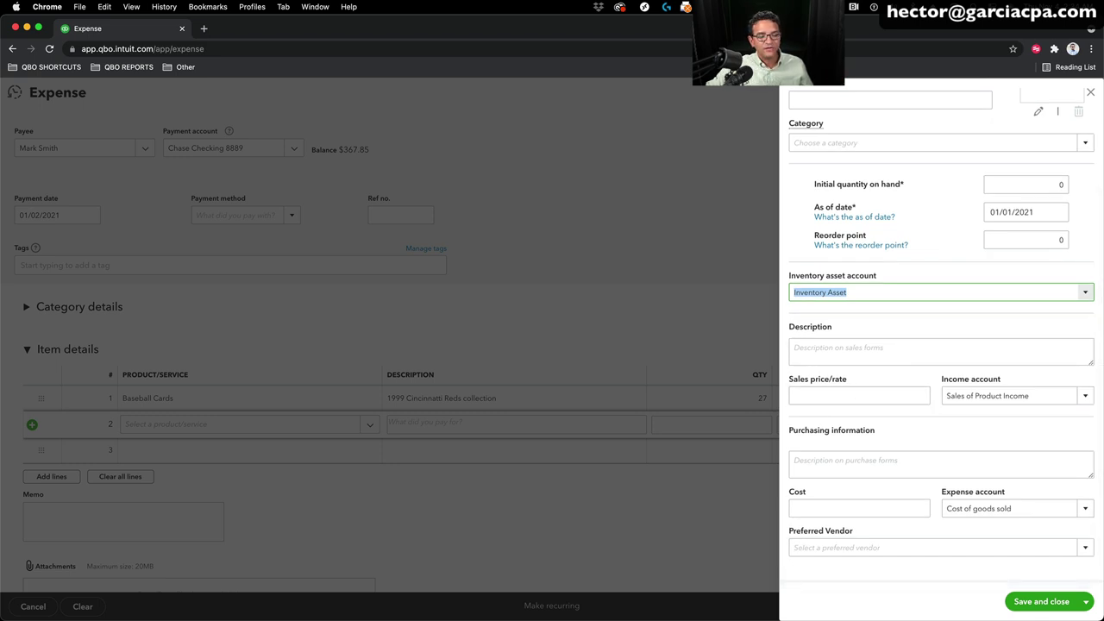
Step: Use Sales of Product Income, Cost of goods sold and Inventory Asset as the item's accounts
click(1084, 395)
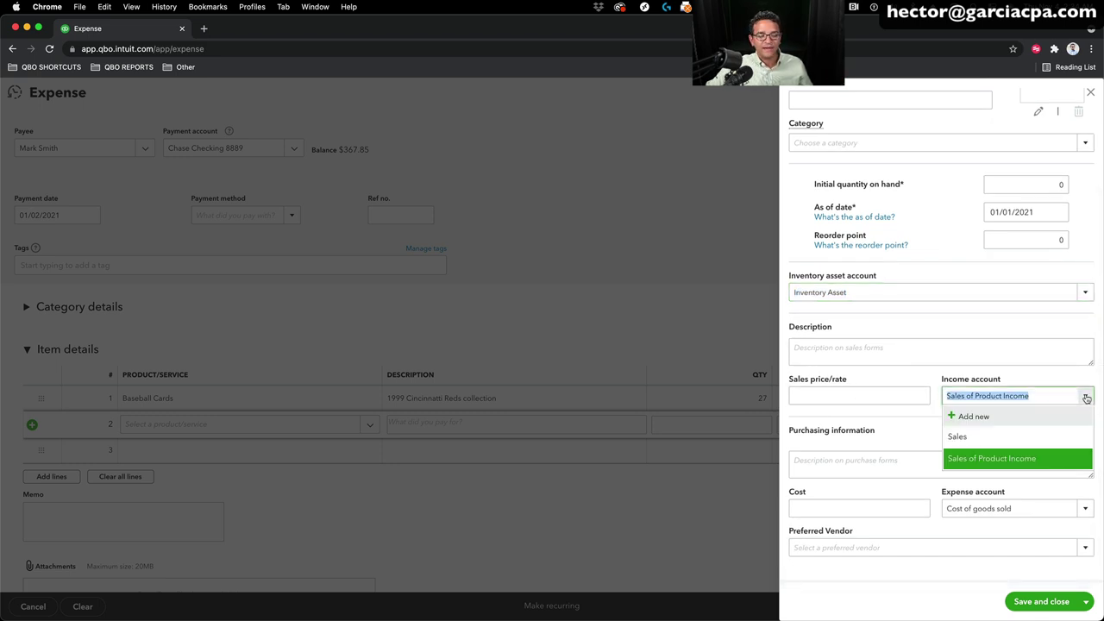
click(989, 460)
click(1086, 508)
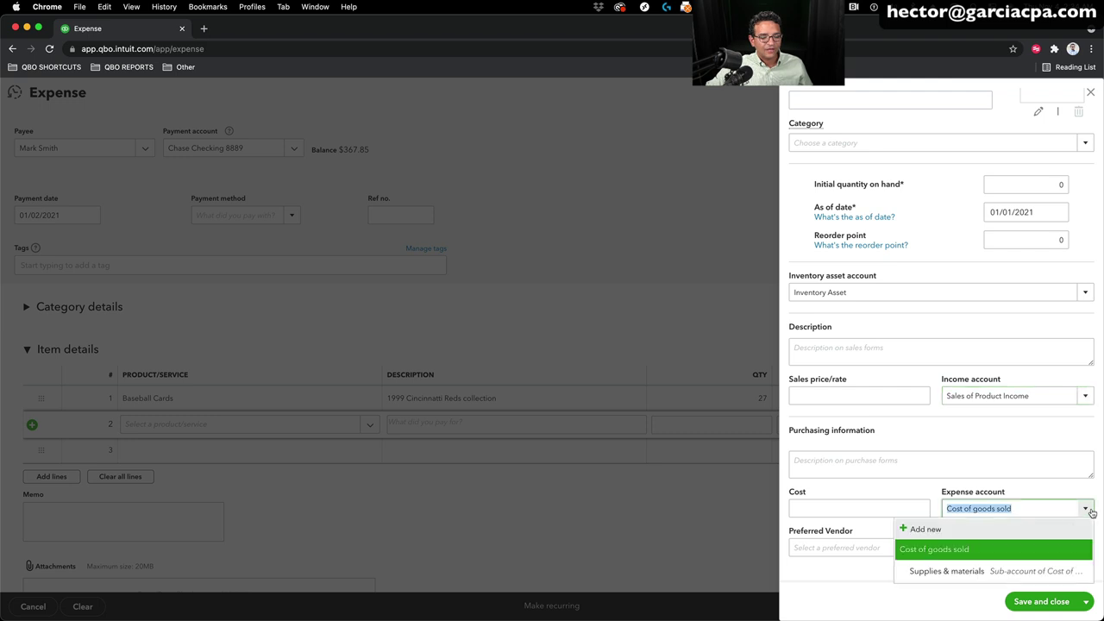
click(957, 554)
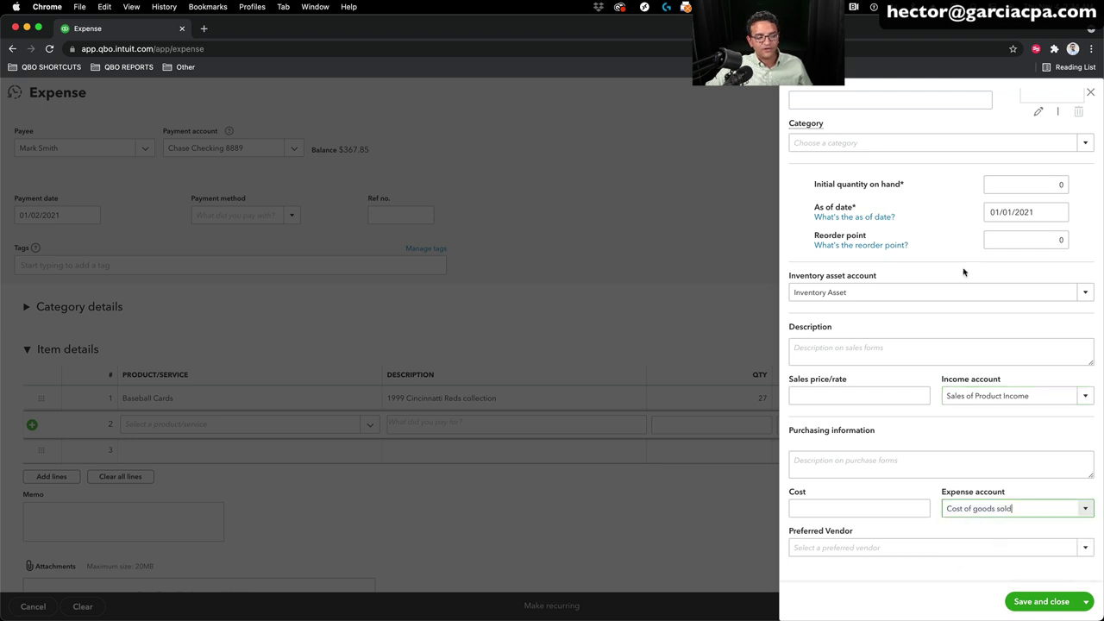
click(1088, 295)
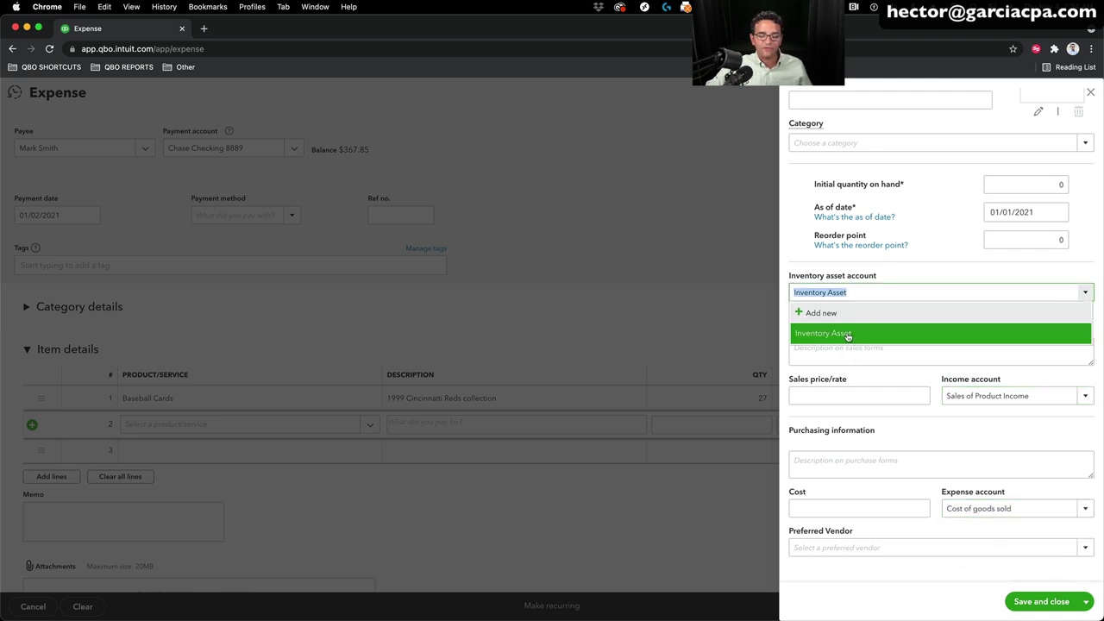
click(915, 241)
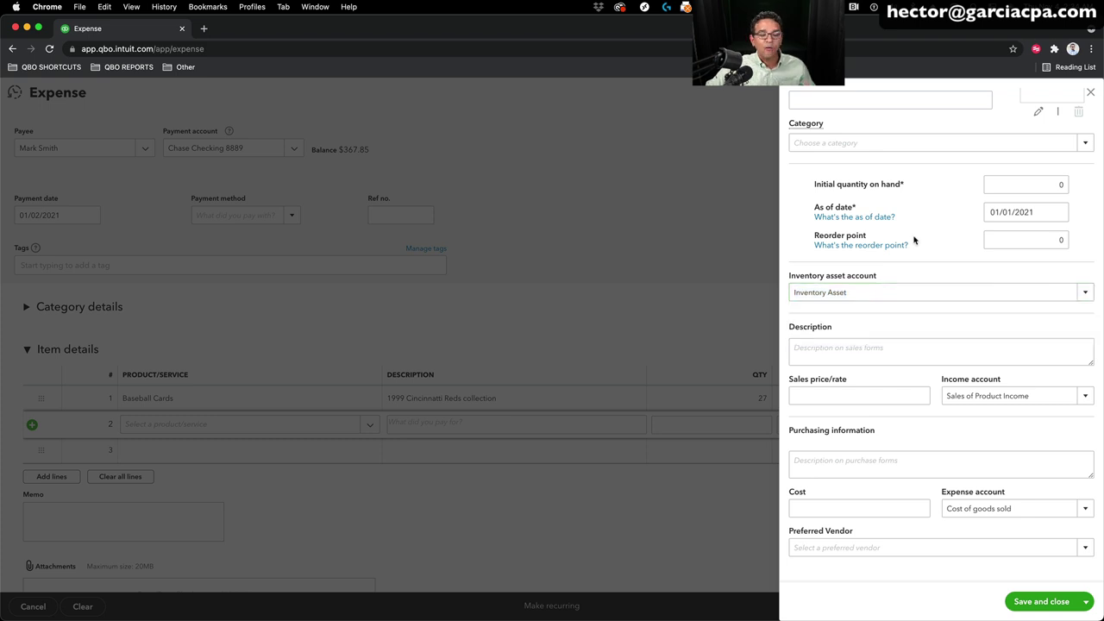
scroll(915, 240, up, 3)
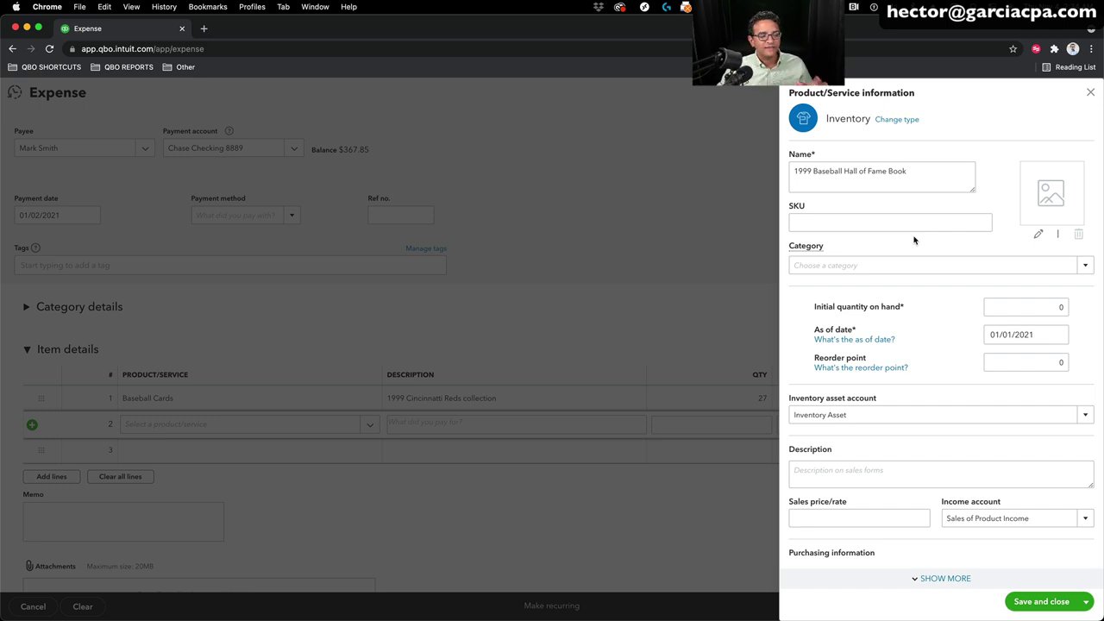
Step: File the item under a new Books category and save it
click(1082, 265)
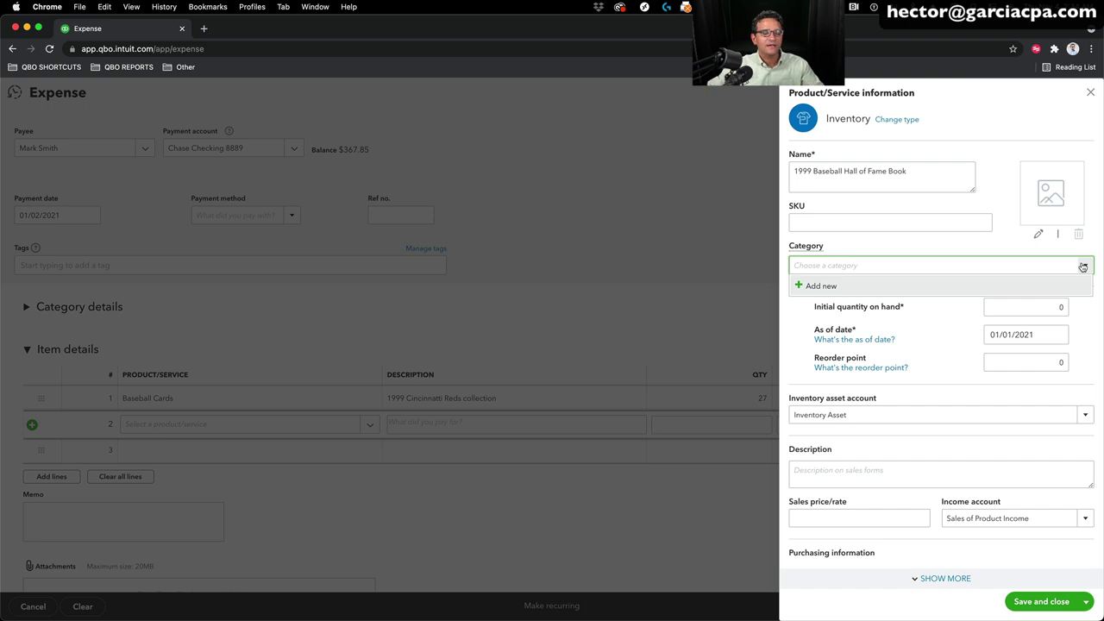
click(821, 287)
text(Books)
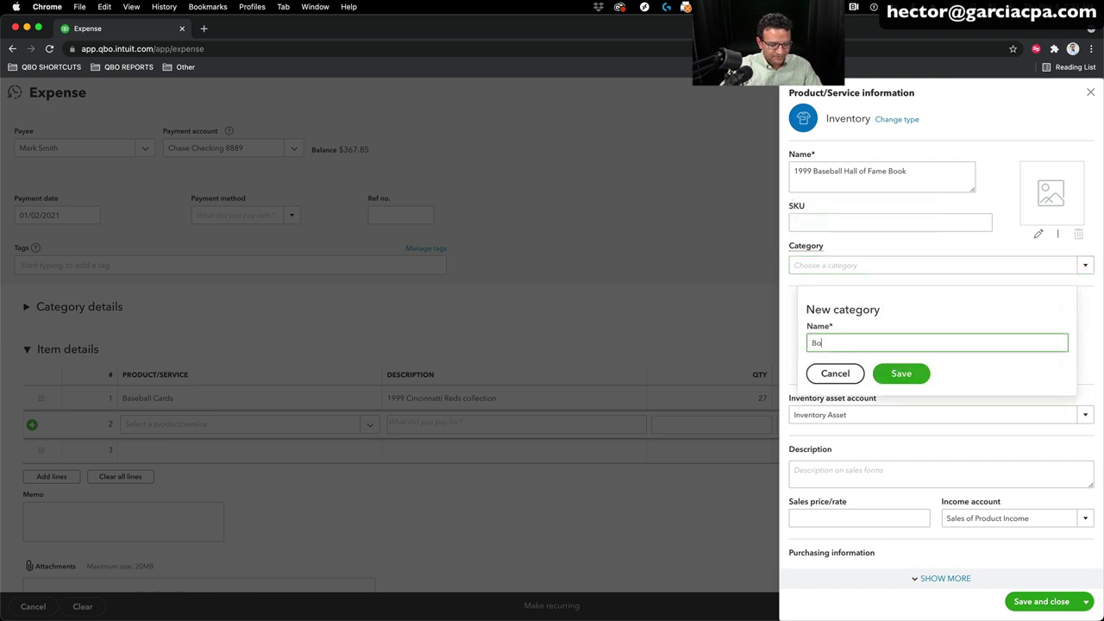
click(901, 373)
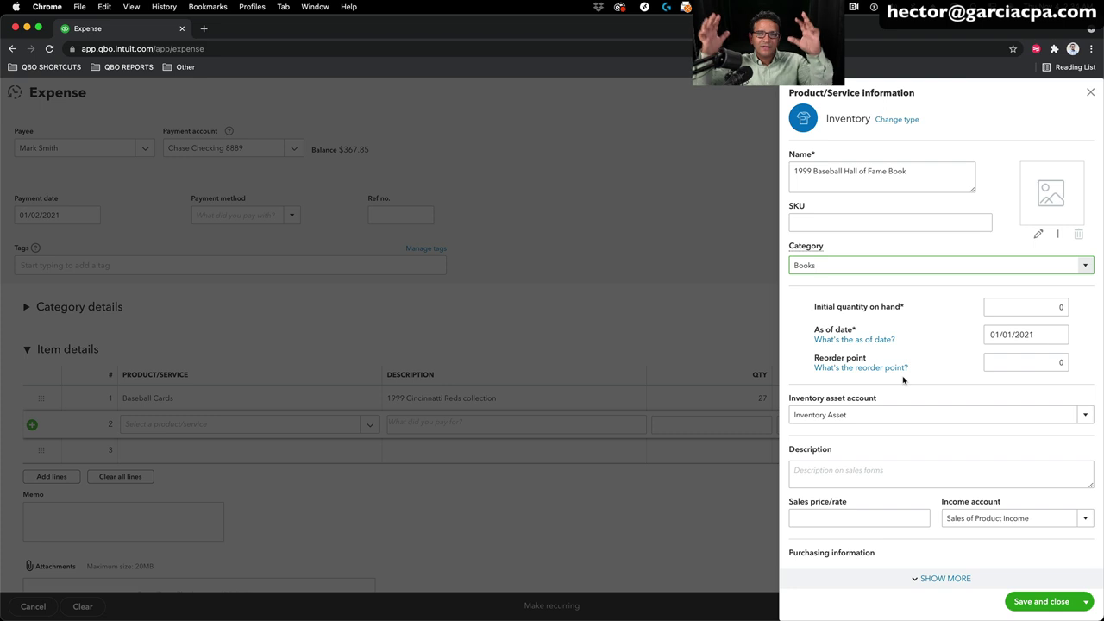
scroll(908, 379, down, 3)
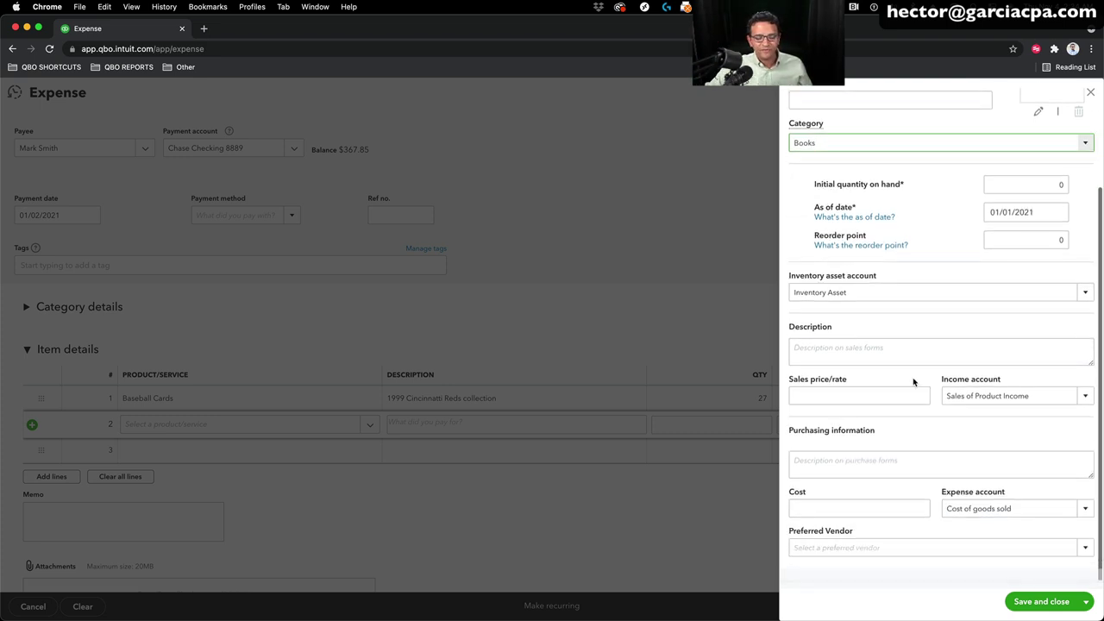
click(1041, 601)
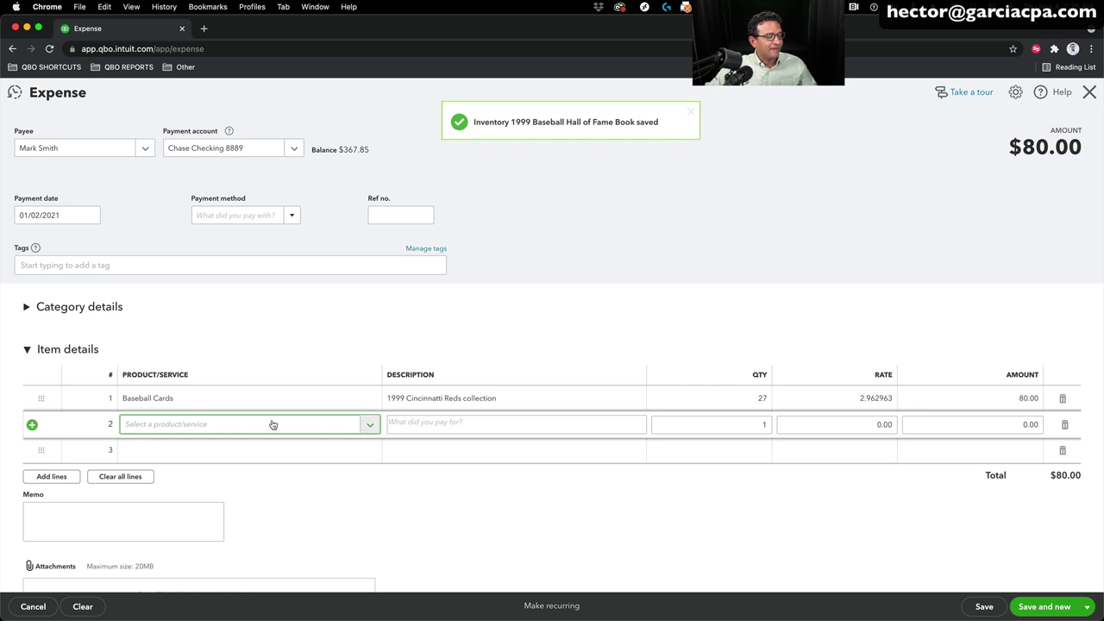
Step: Give line 2 rate 15 and description 'Mint Condition 600 page book', then save and close
click(876, 424)
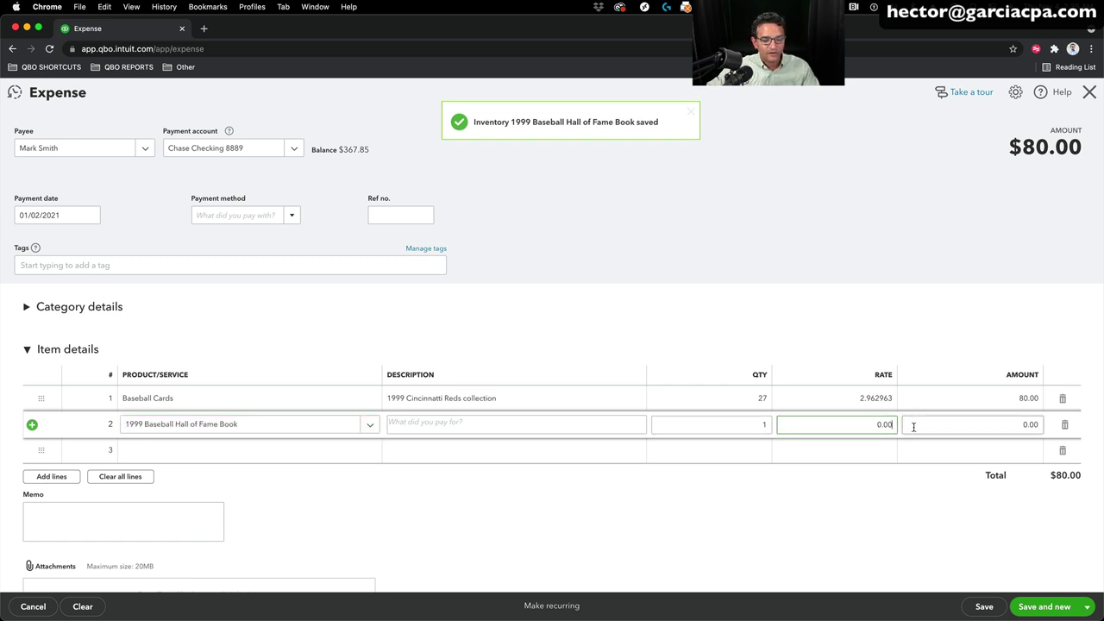
text(15)
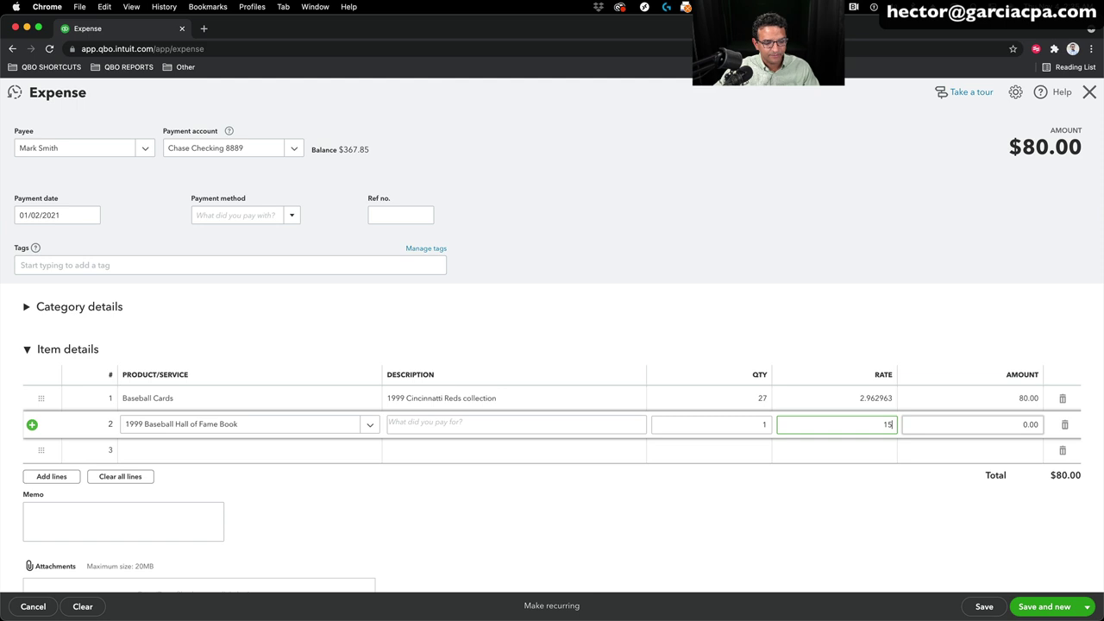
key(Tab)
click(463, 420)
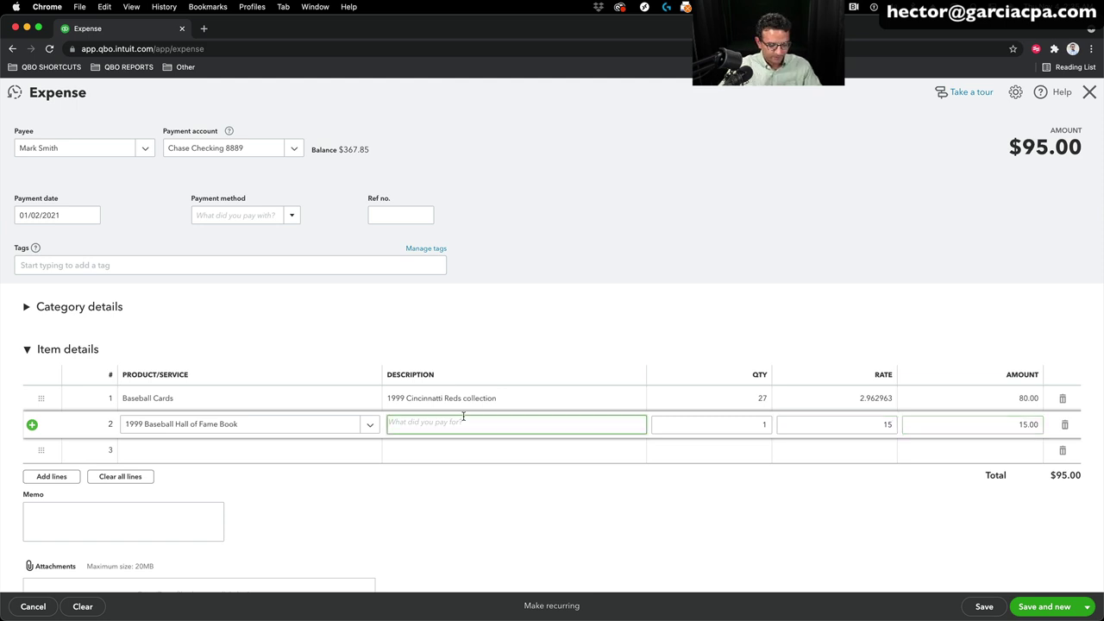
text(Mint Conditi)
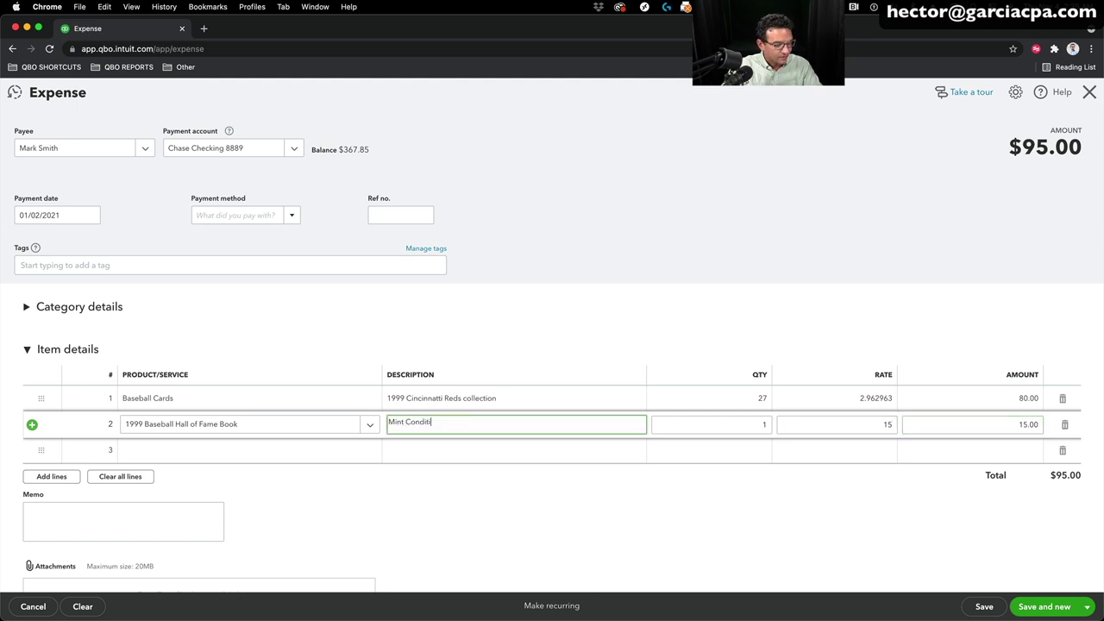
text(on 600 pa)
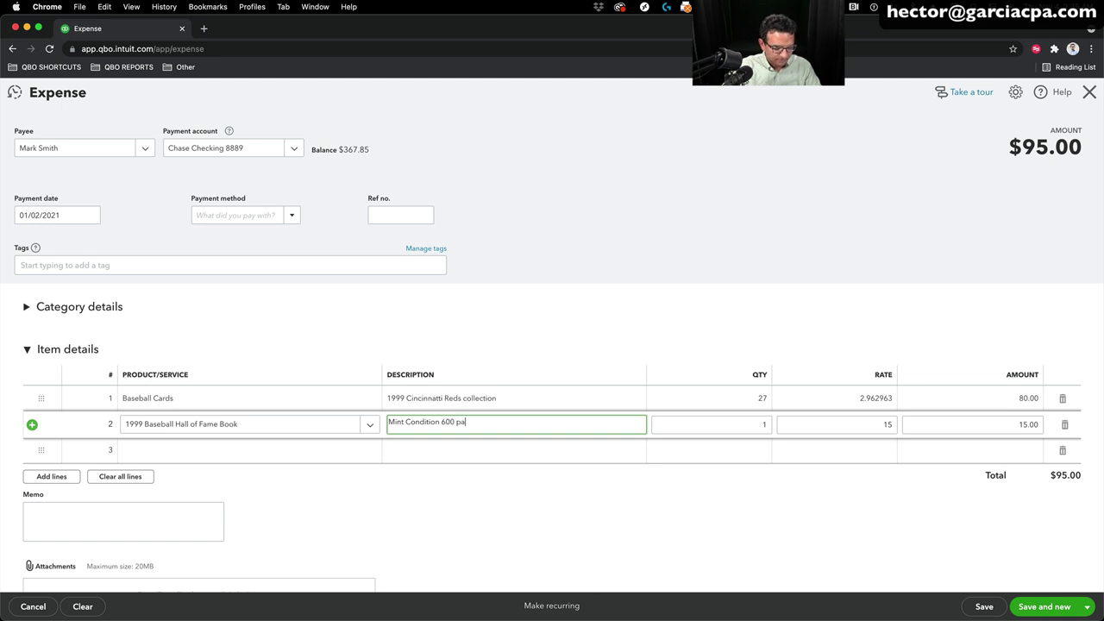
text(ge book)
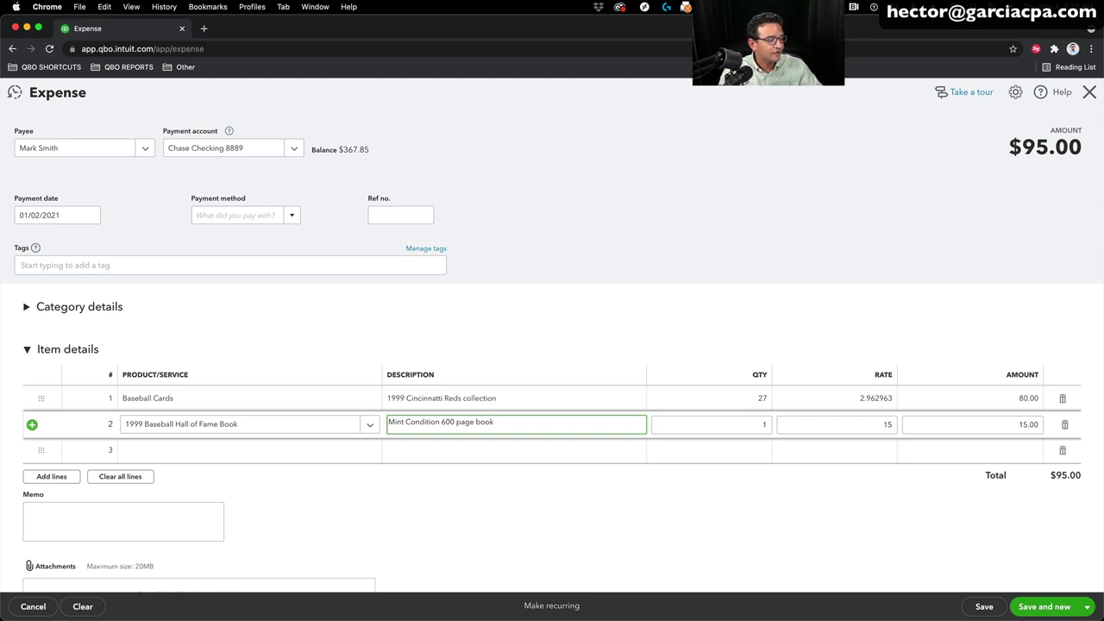
click(1088, 606)
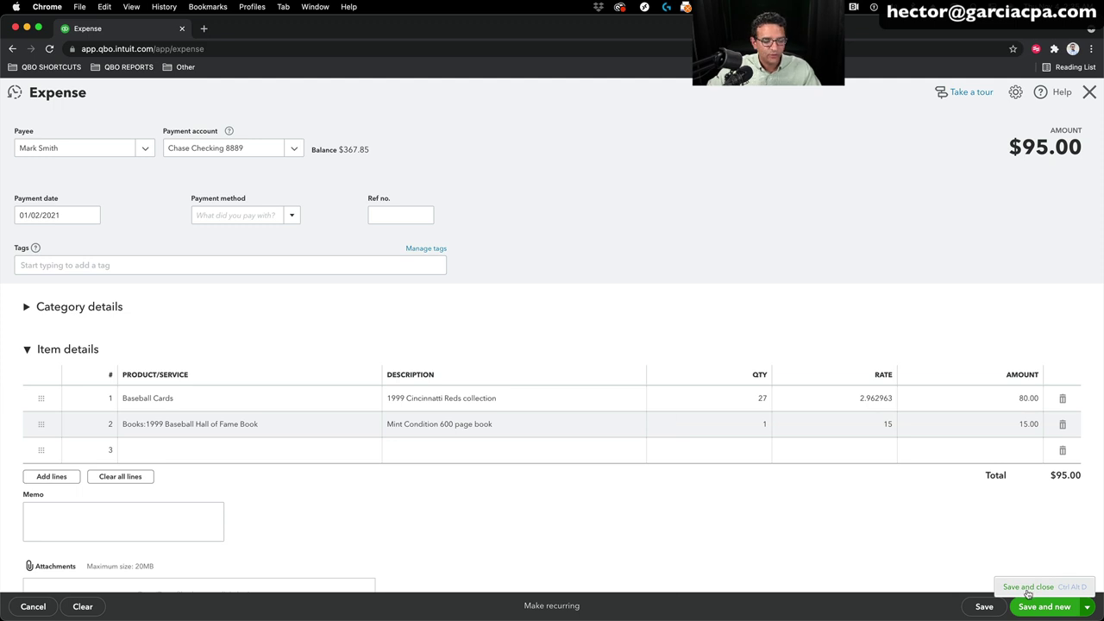
click(1028, 587)
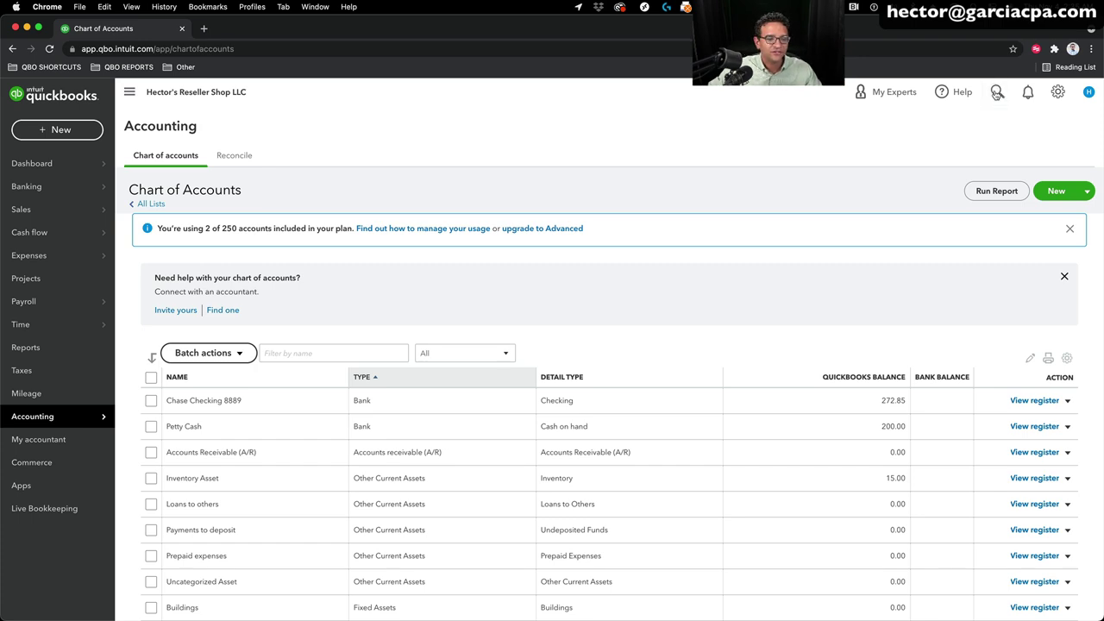
Step: Reopen the $95.00 expense from the recent transactions list
click(997, 92)
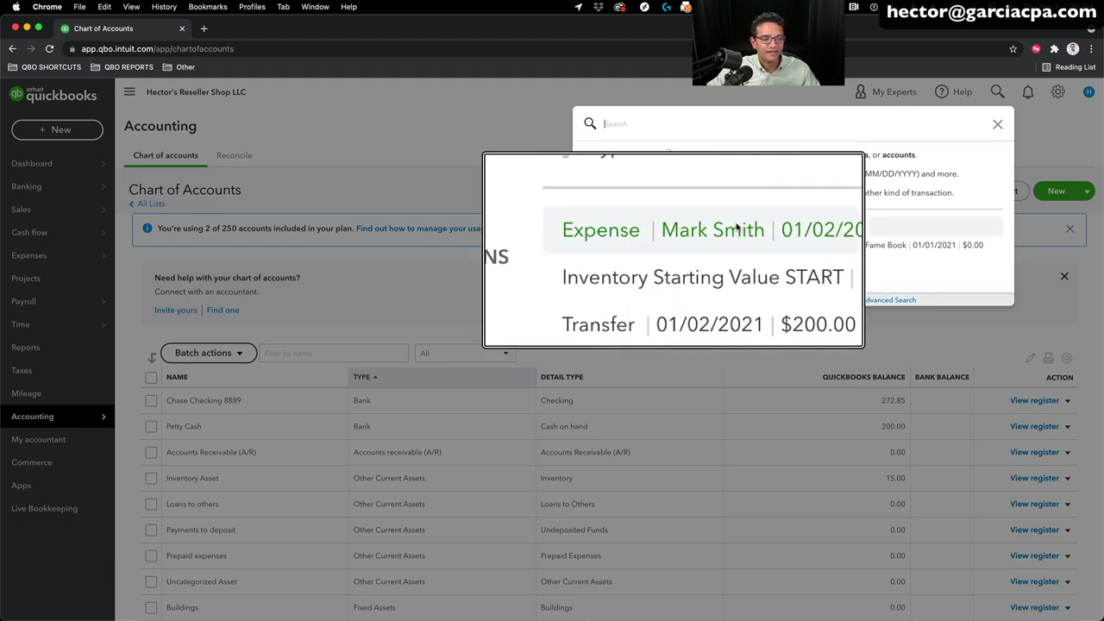
click(812, 229)
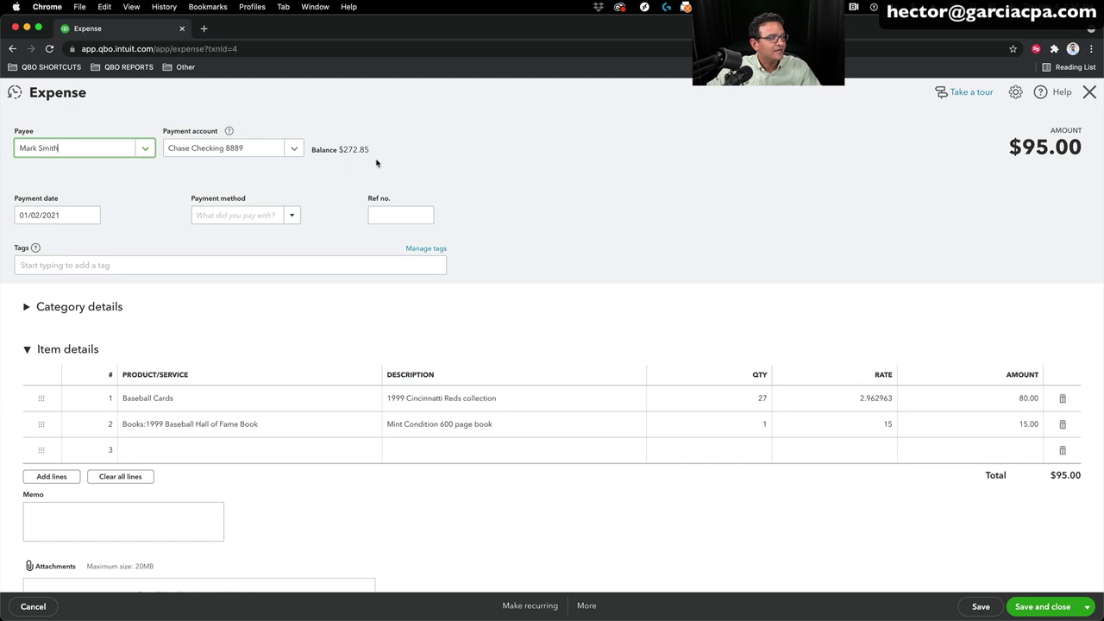
Step: Switch the expense's payment account to Petty Cash and save it
click(295, 148)
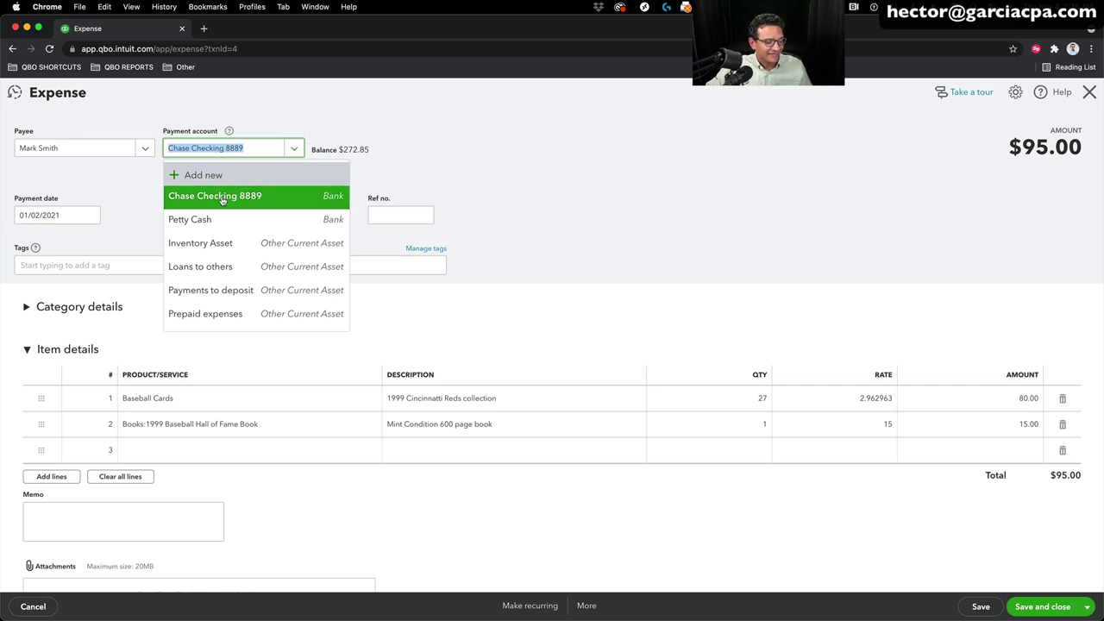
click(198, 220)
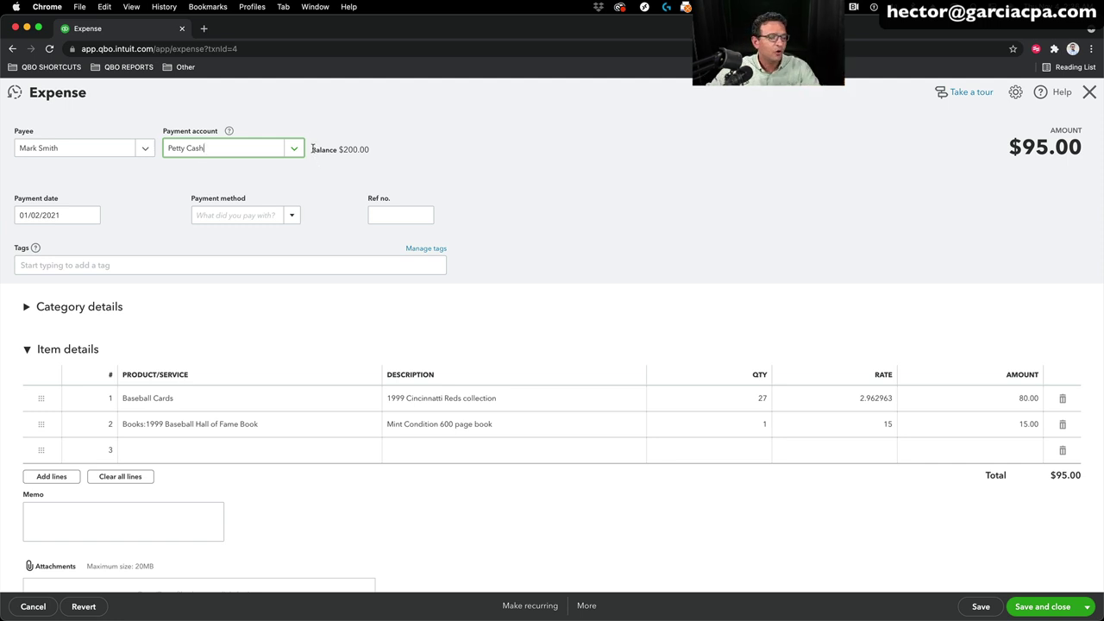
click(1051, 610)
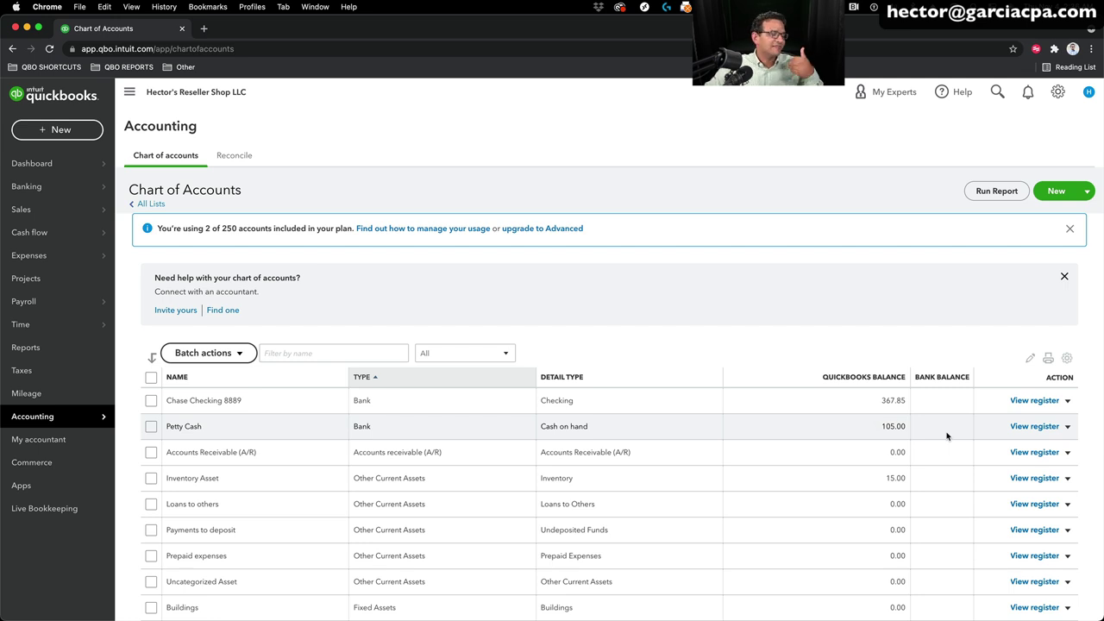
Step: Start a new expense with a newly added vendor, entered by name, as payee
click(56, 131)
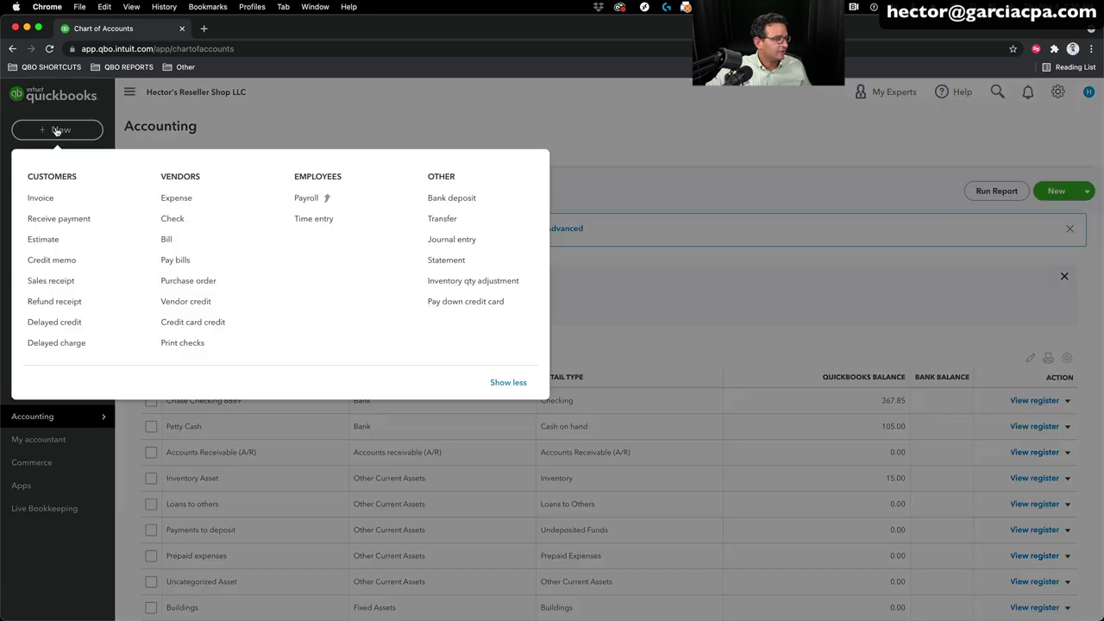
click(176, 198)
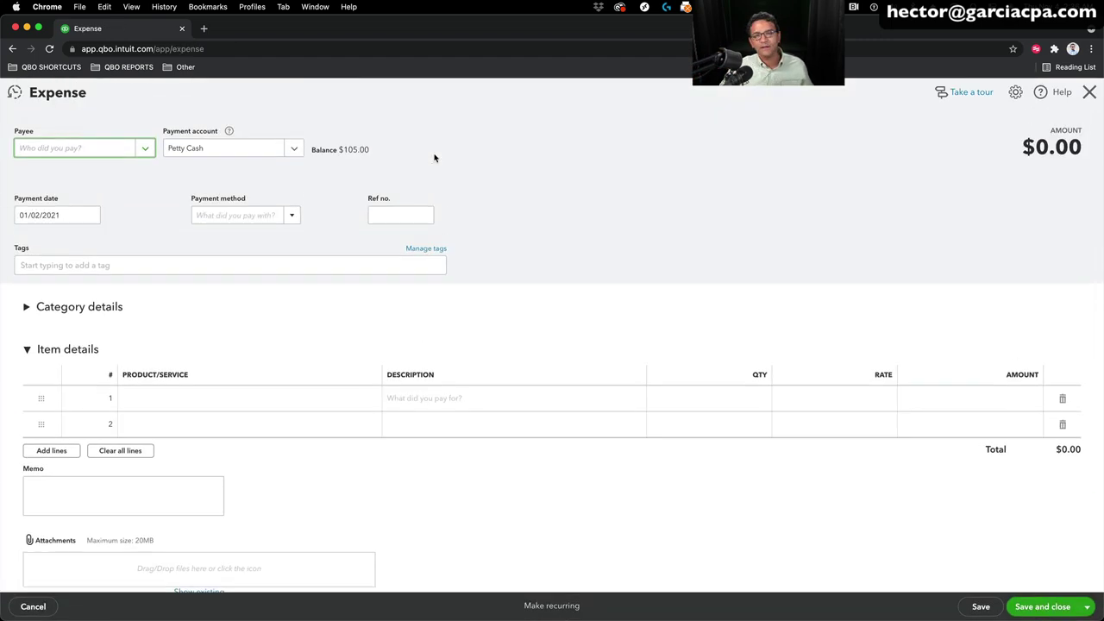
click(146, 149)
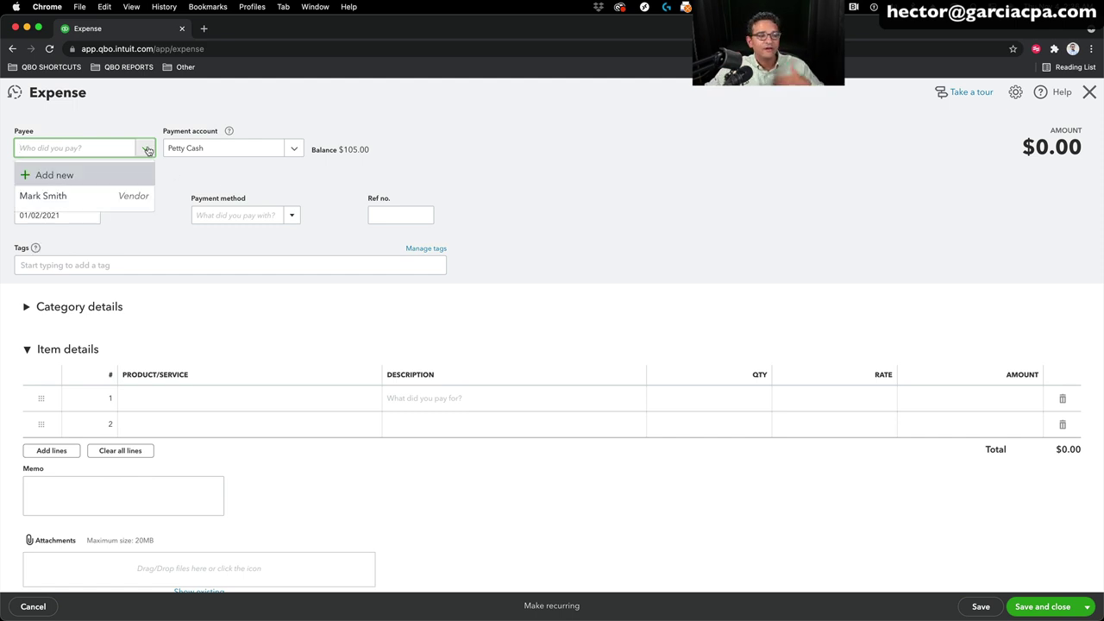
click(71, 176)
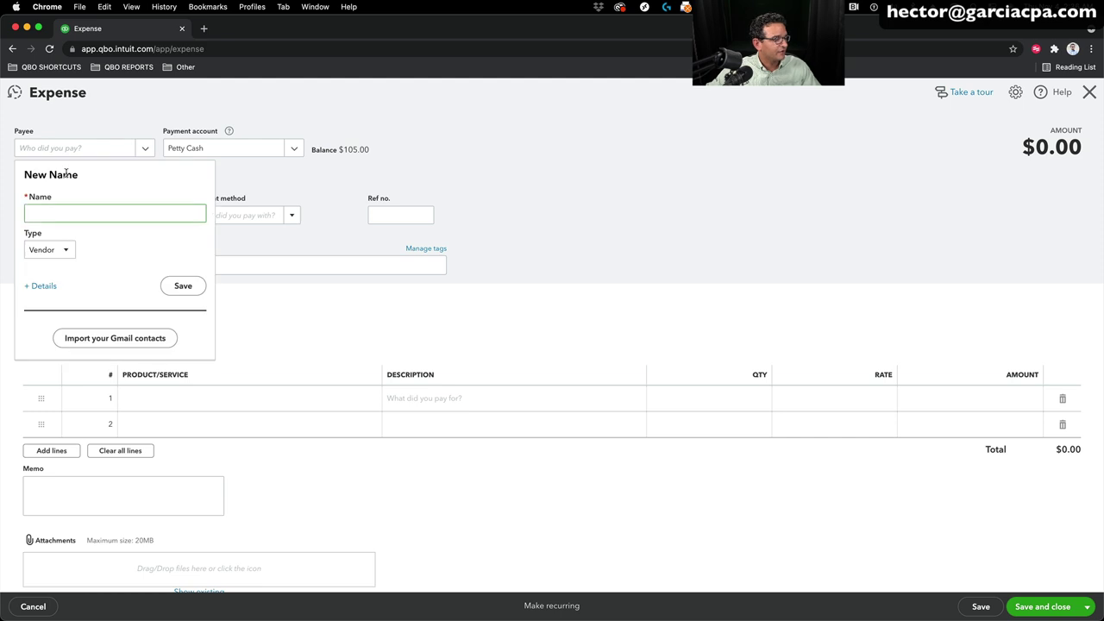
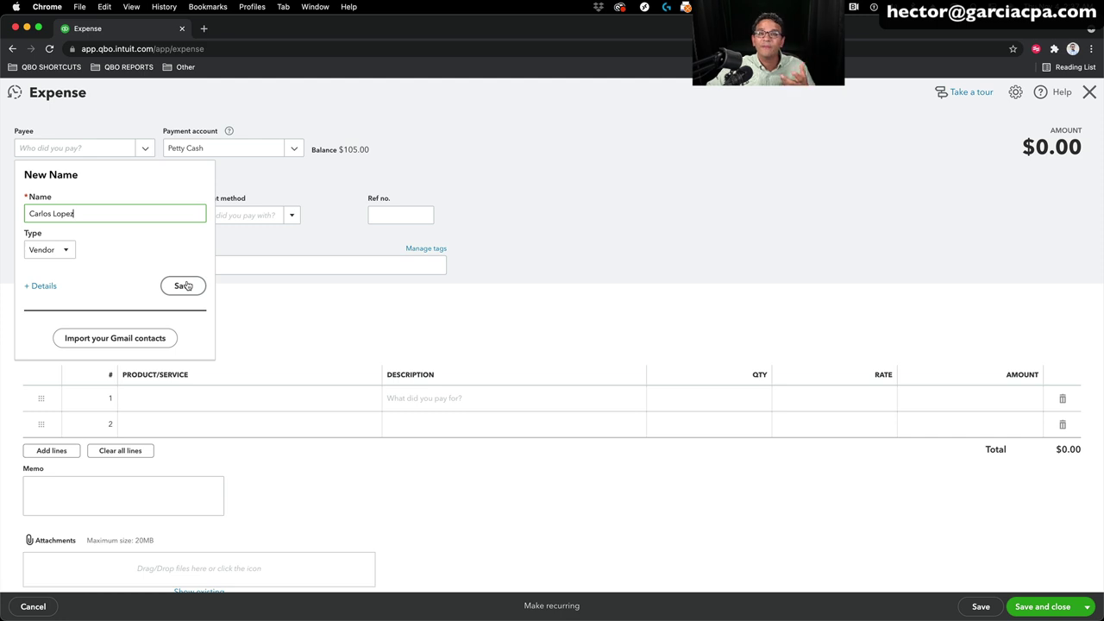
click(186, 286)
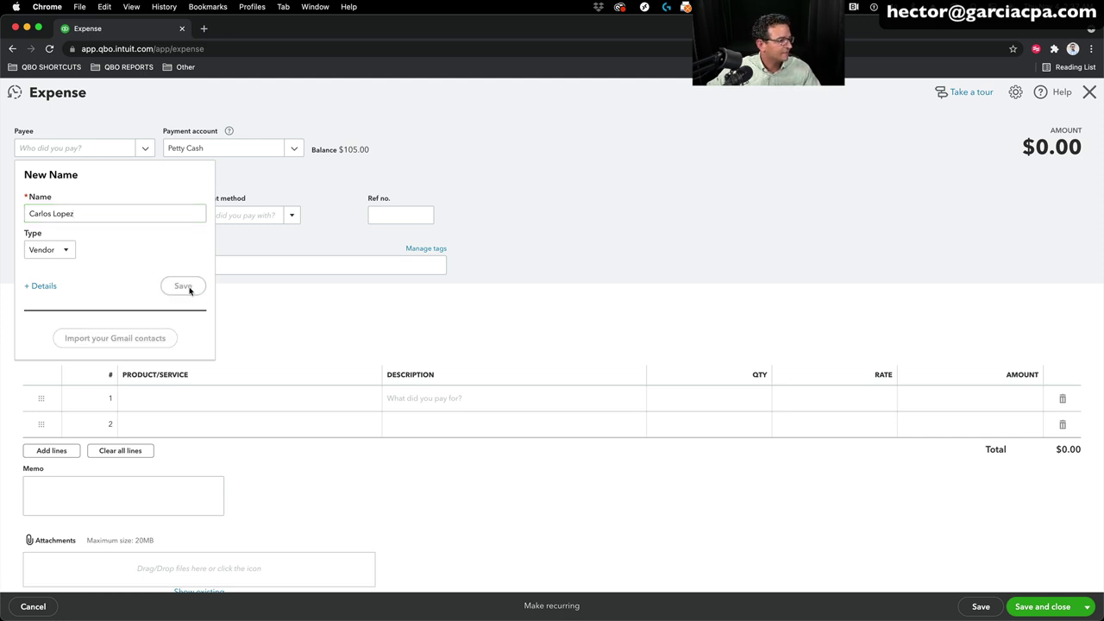
Step: Check the 01/02/2021 payment date and expand the Item details table
click(64, 212)
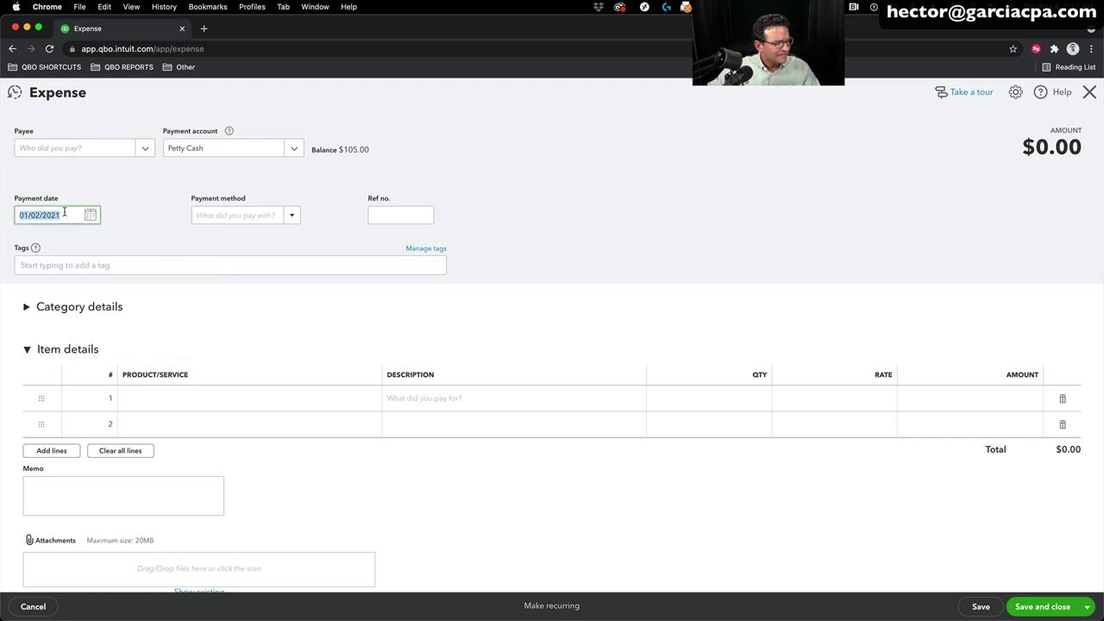
click(27, 350)
click(26, 350)
Step: Enter 'MJ Air 1998 Size 8 Male' as line 1's product and add it as a new item
click(143, 398)
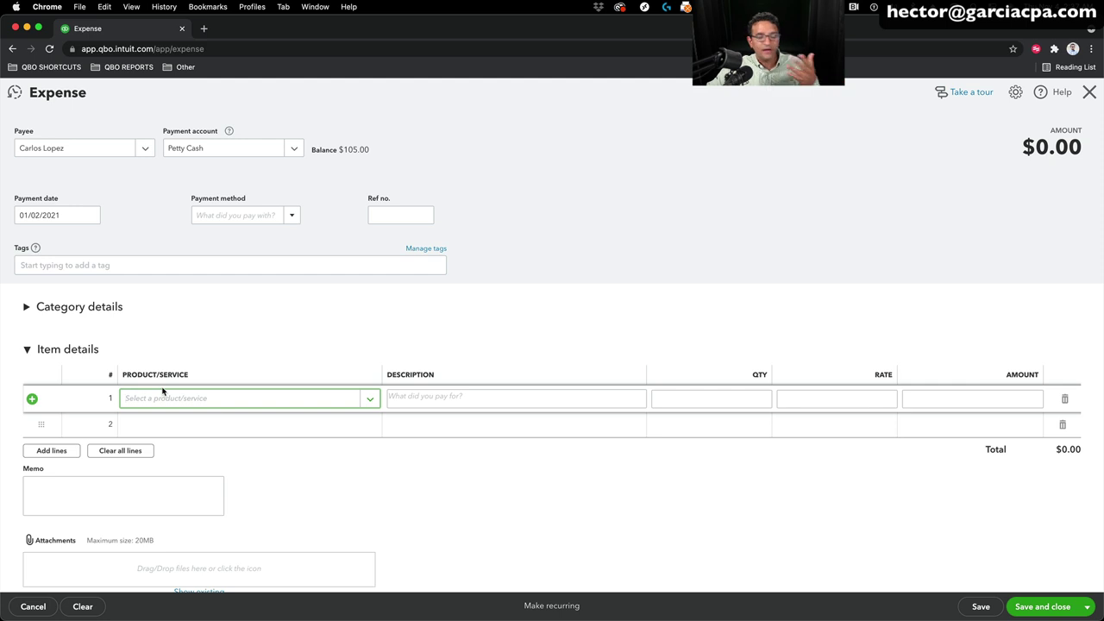
text(M)
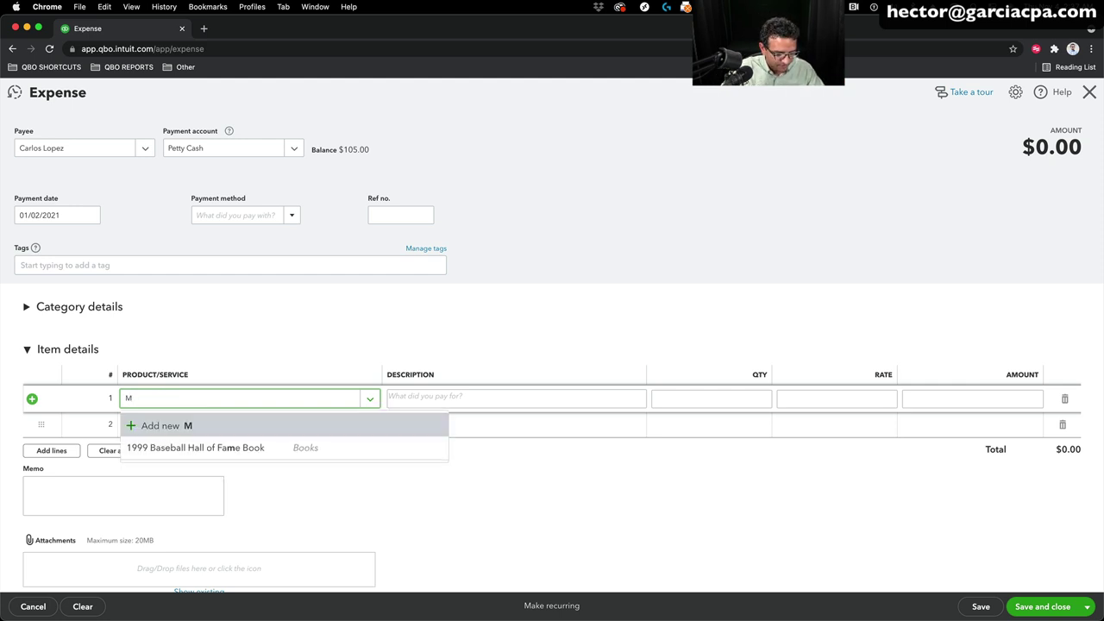
text(J A)
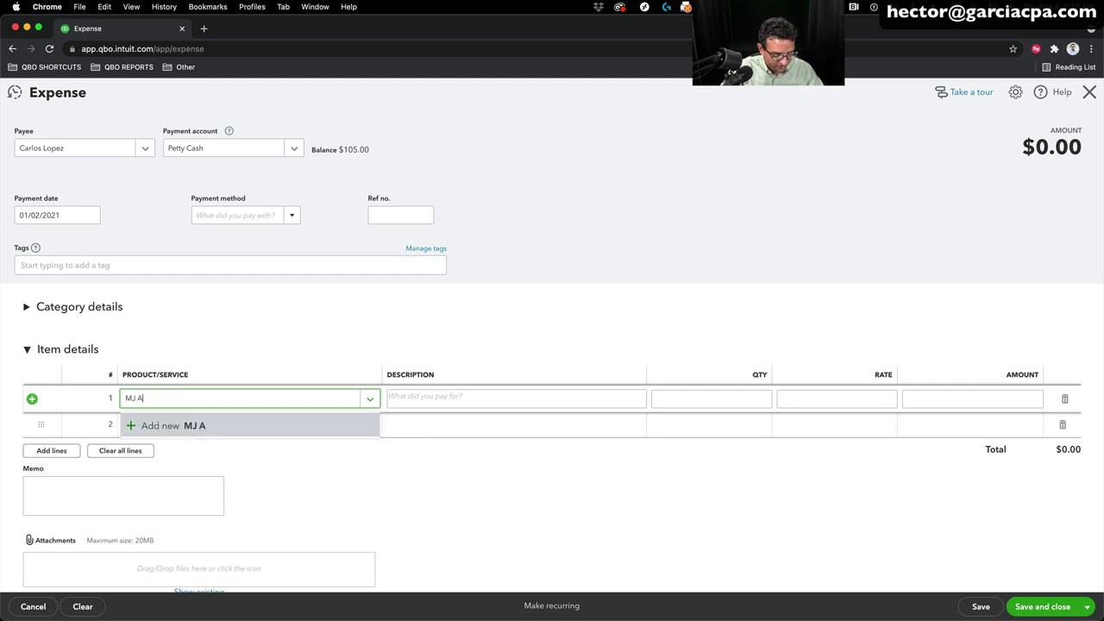
text(ir)
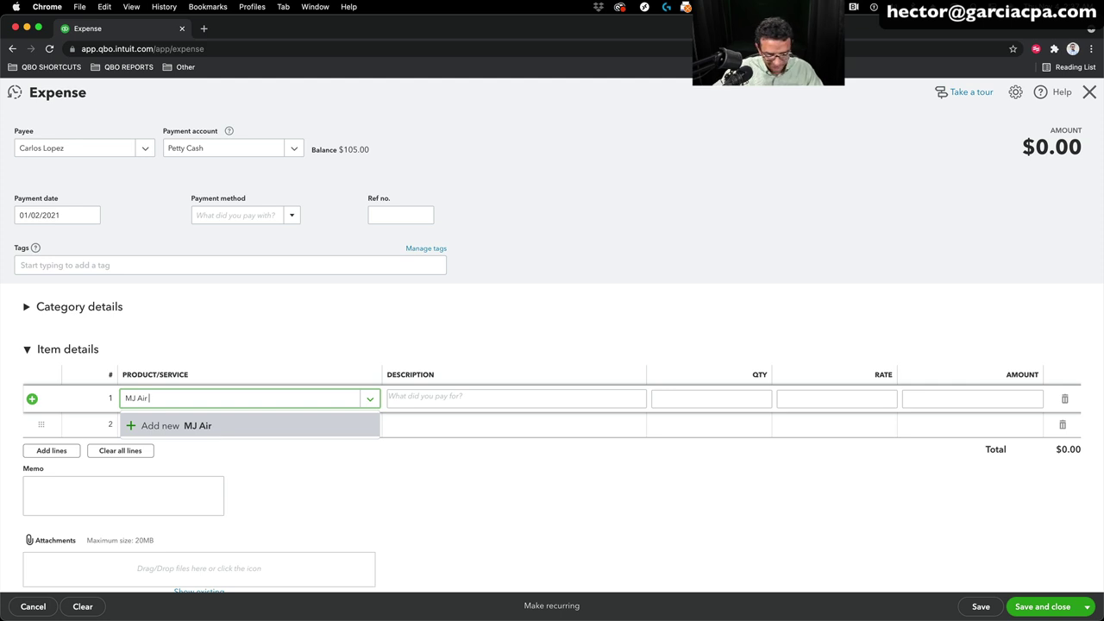
text( 1998 Siz)
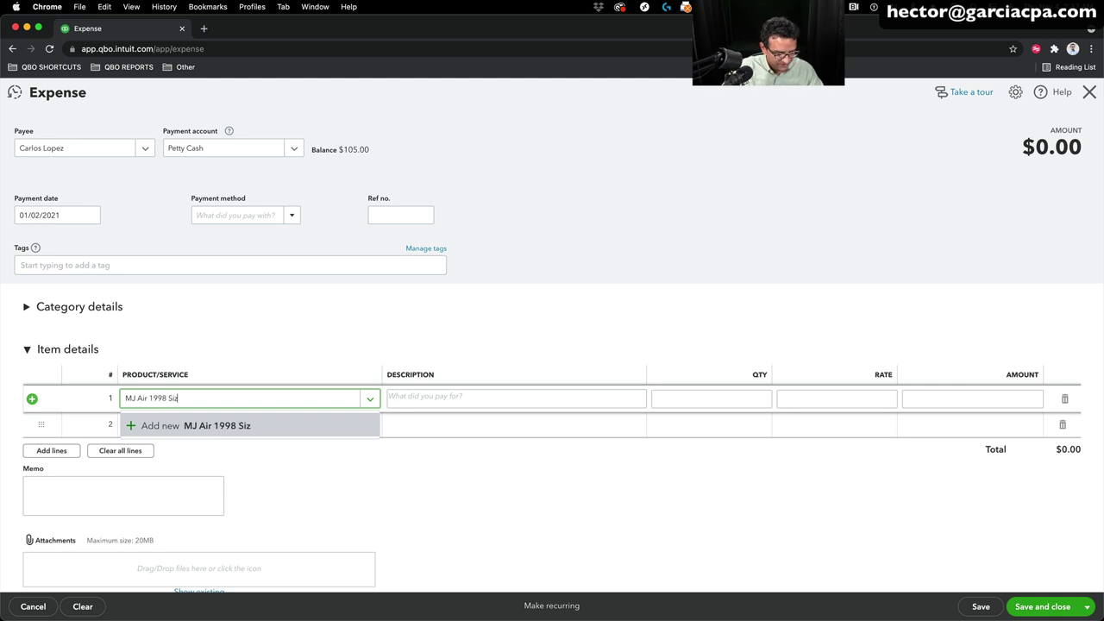
text(e 8)
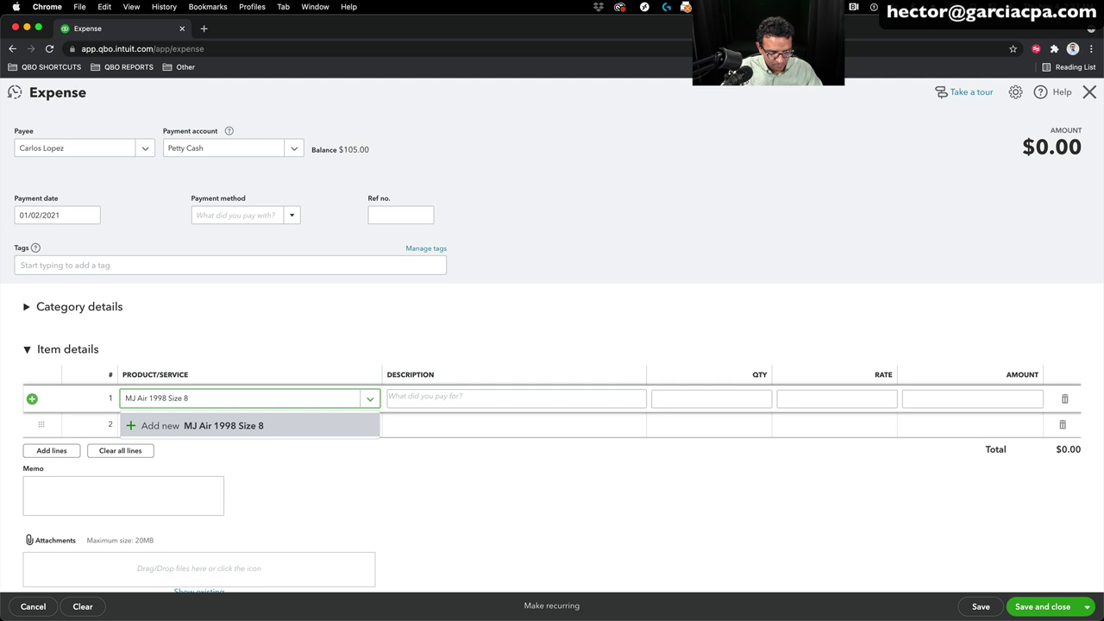
text( Male)
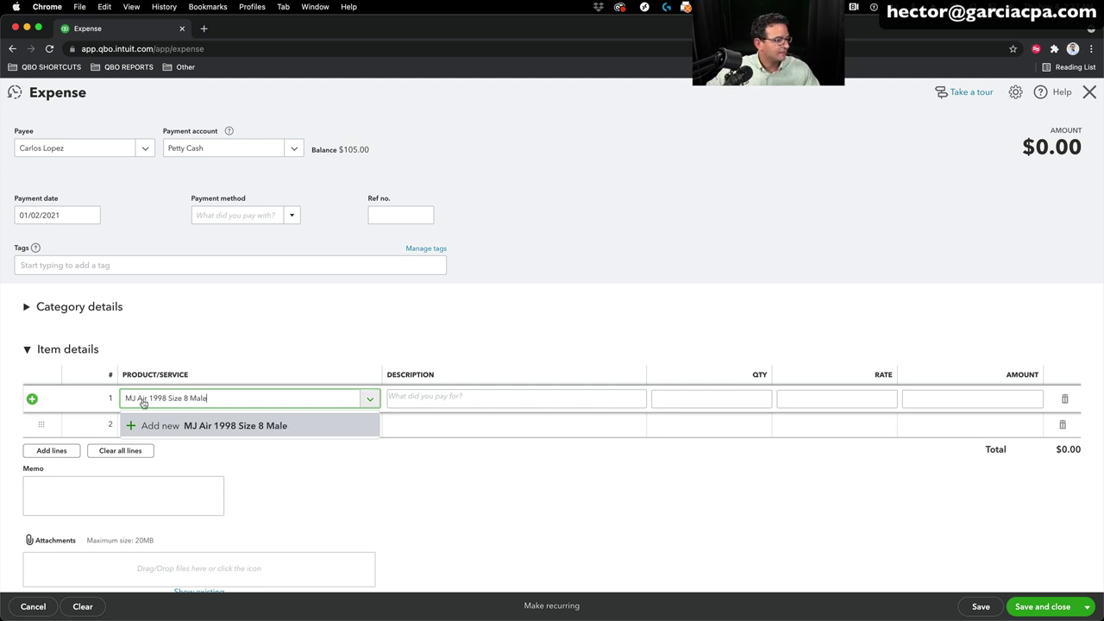
click(202, 427)
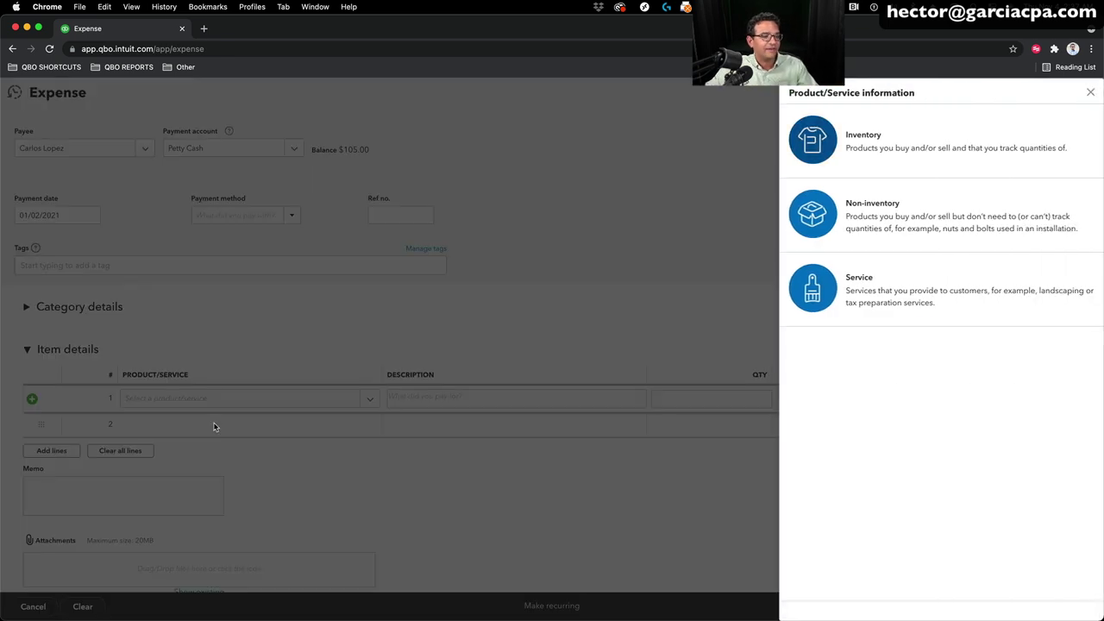
Step: Make the item an Inventory product filed under a new Shoes category
click(869, 138)
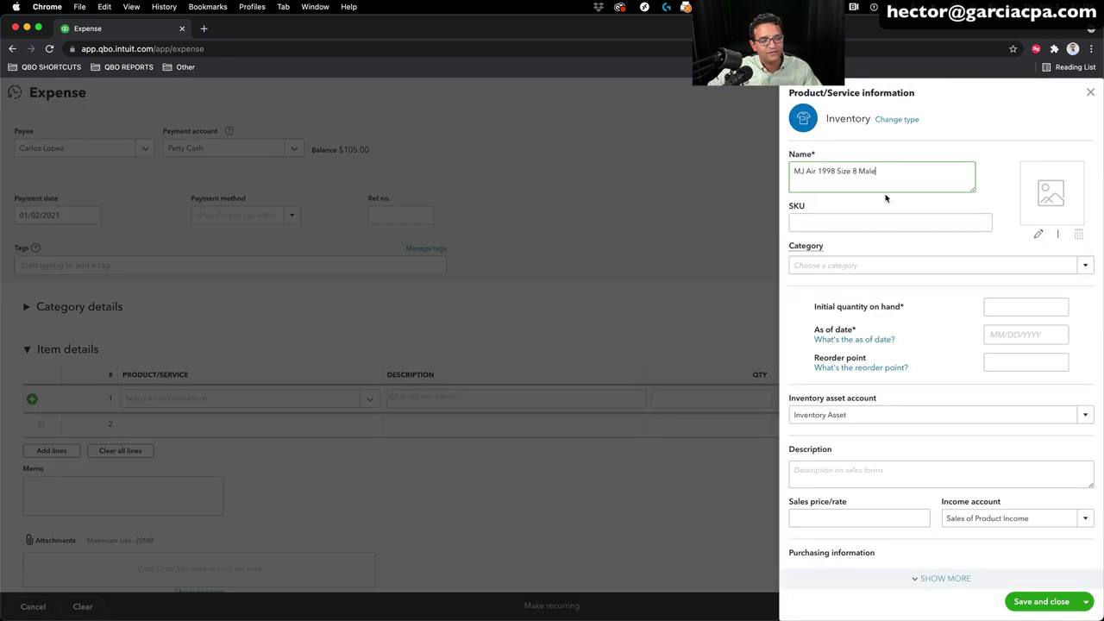
drag(902, 175, 759, 169)
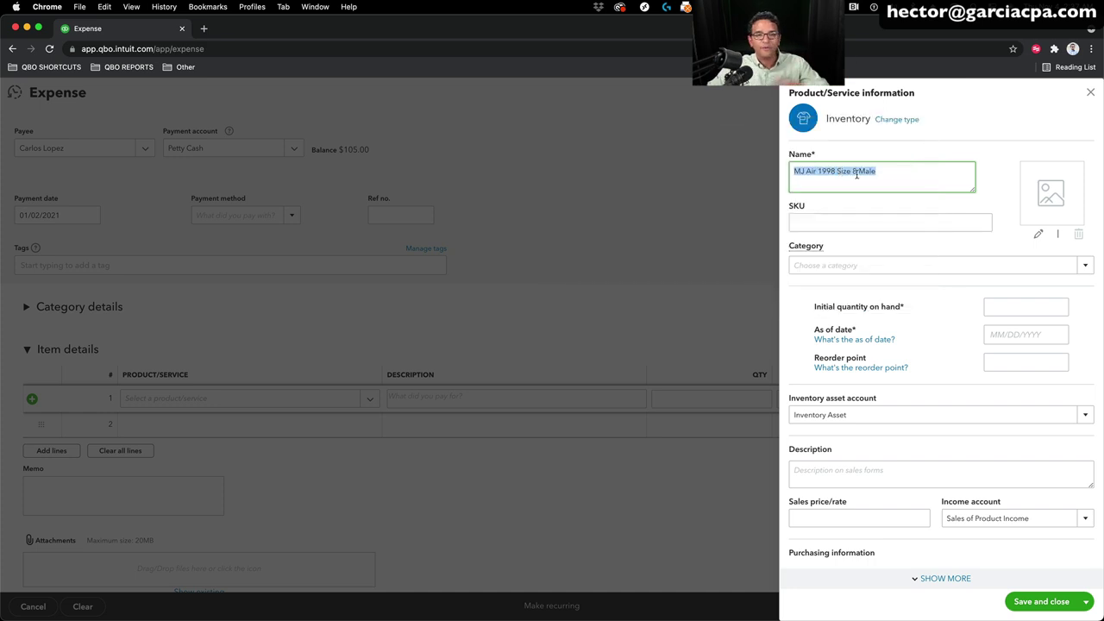
click(1082, 265)
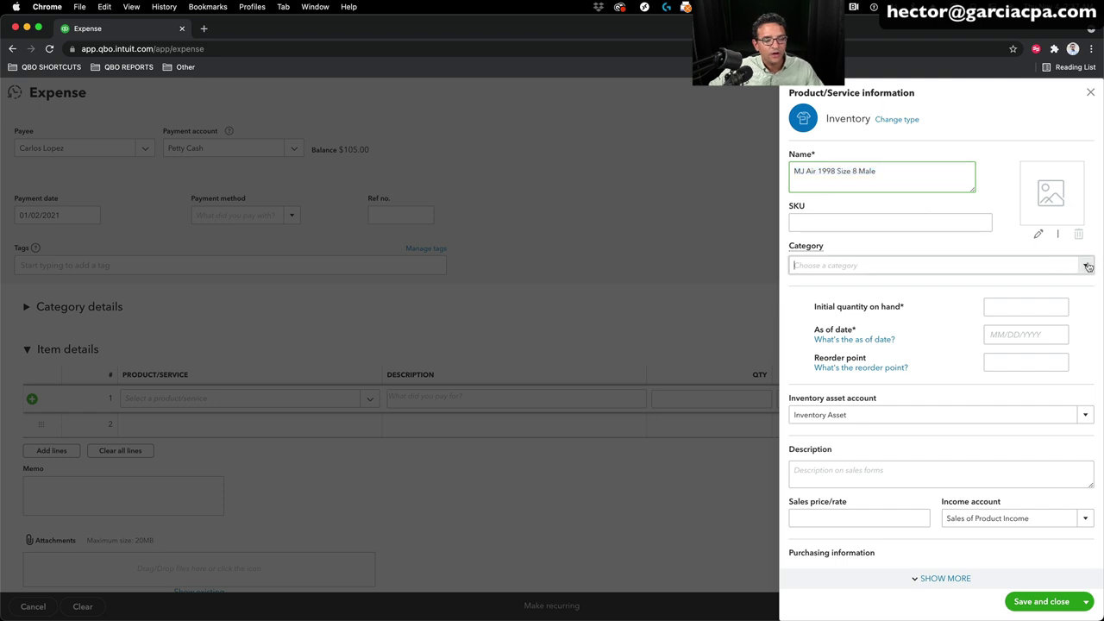
click(828, 287)
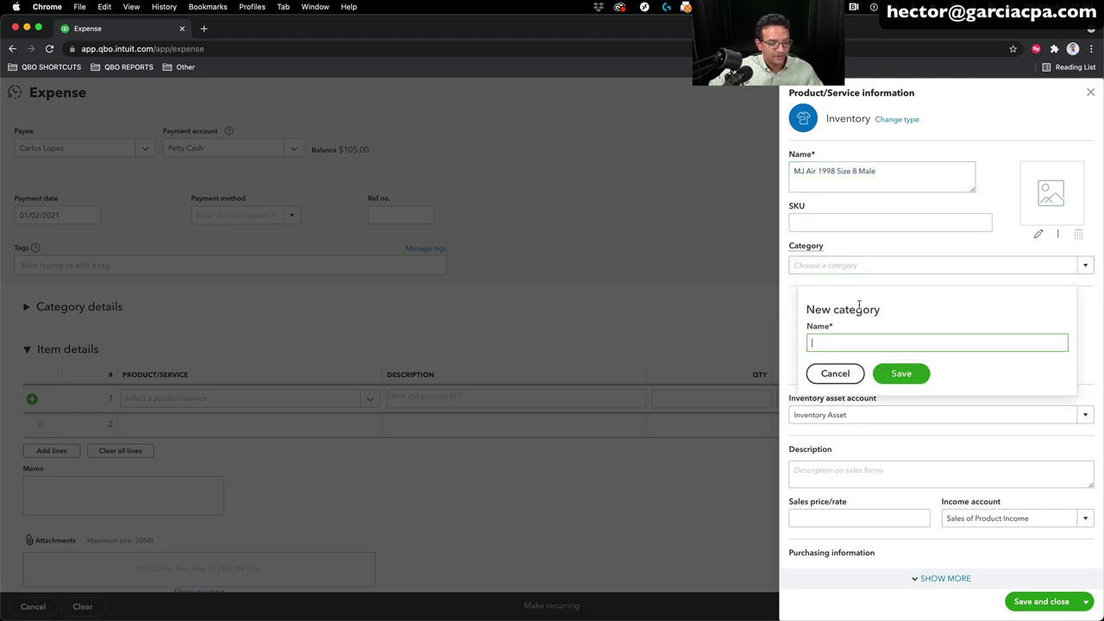
text(Shoes)
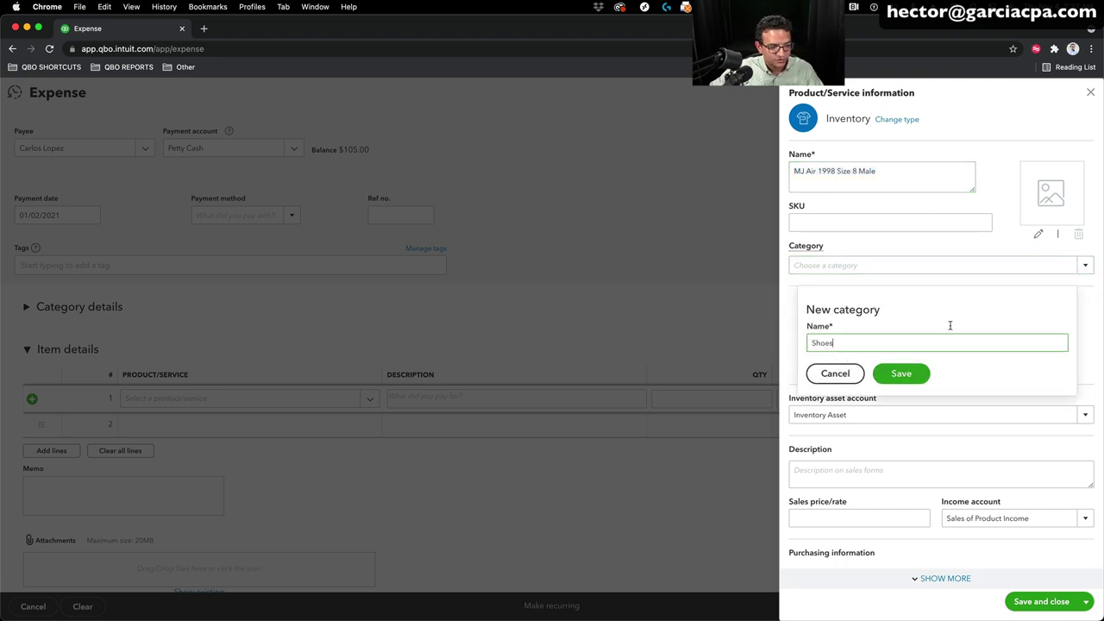
click(905, 377)
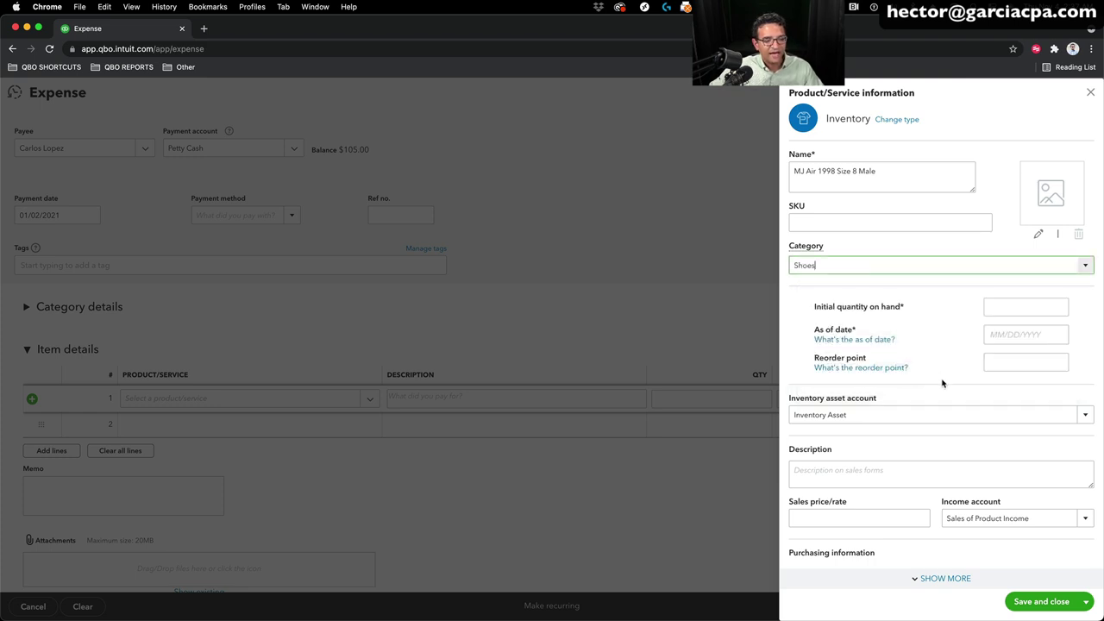
scroll(938, 382, down, 3)
click(845, 387)
scroll(908, 411, down, 1)
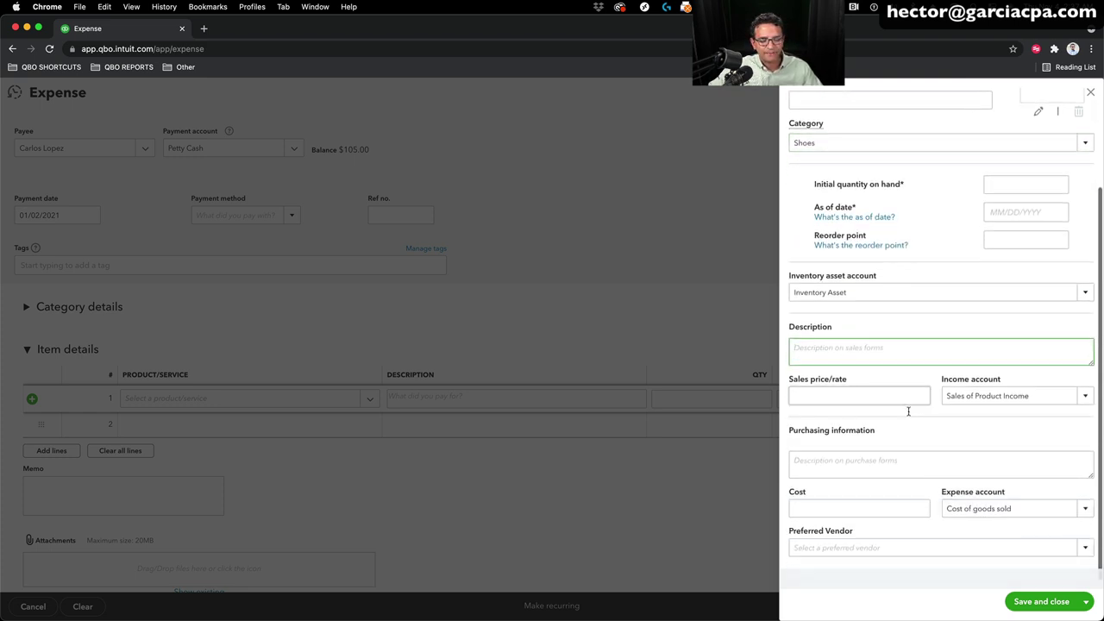
click(865, 462)
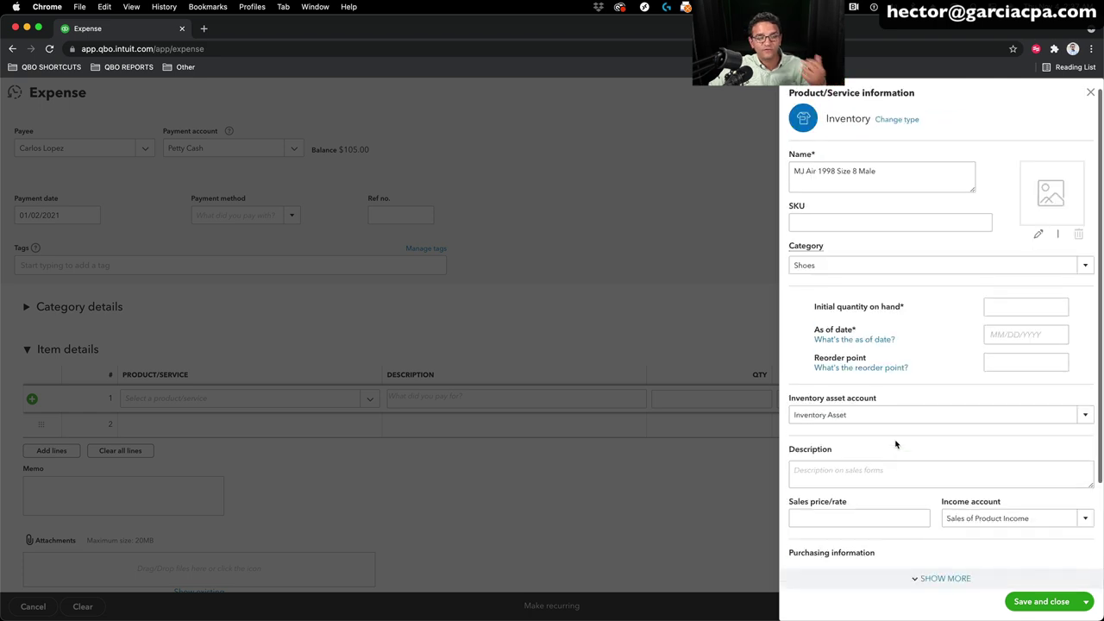
Step: Enter initial quantity 0 as of 01/01/2021 and reorder point 0, then save the item
click(997, 304)
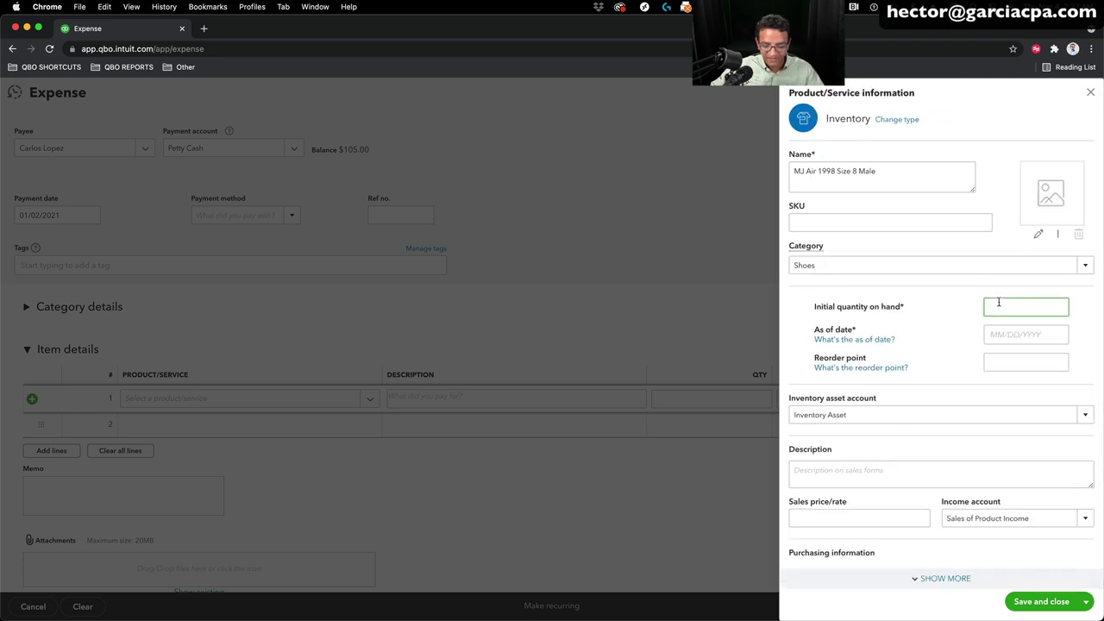
text(0)
key(Tab)
text(0)
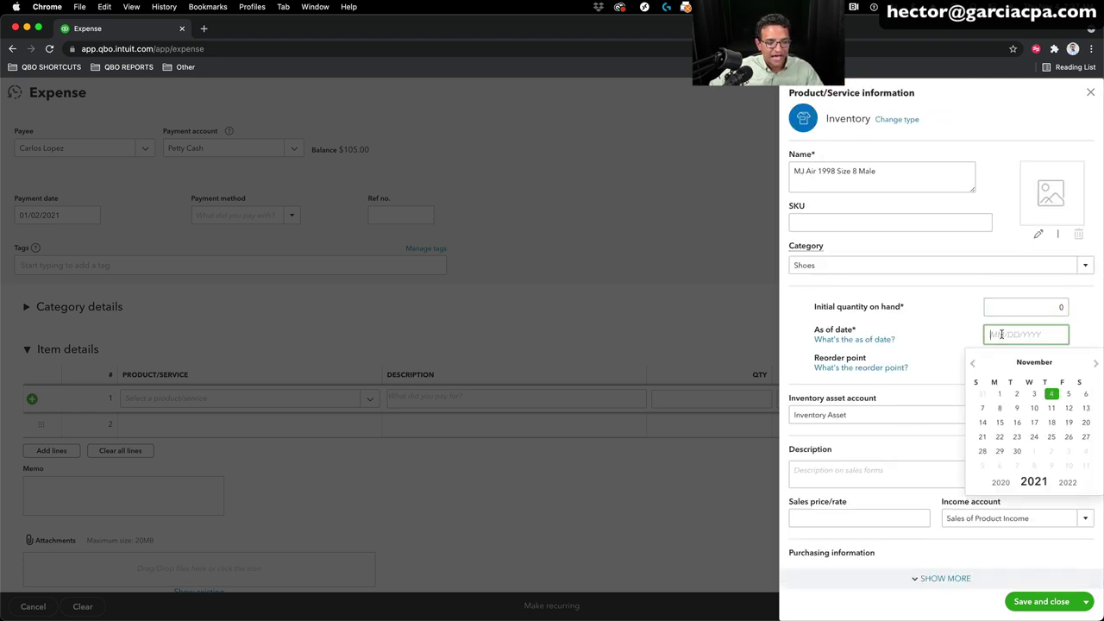
text(1/01/2)
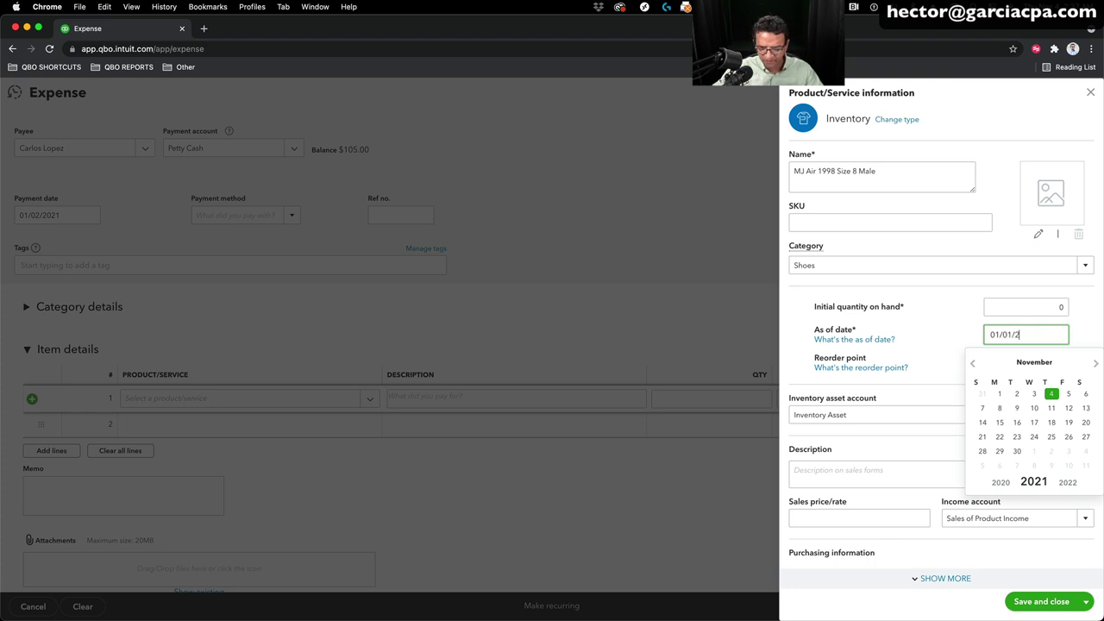
text(021)
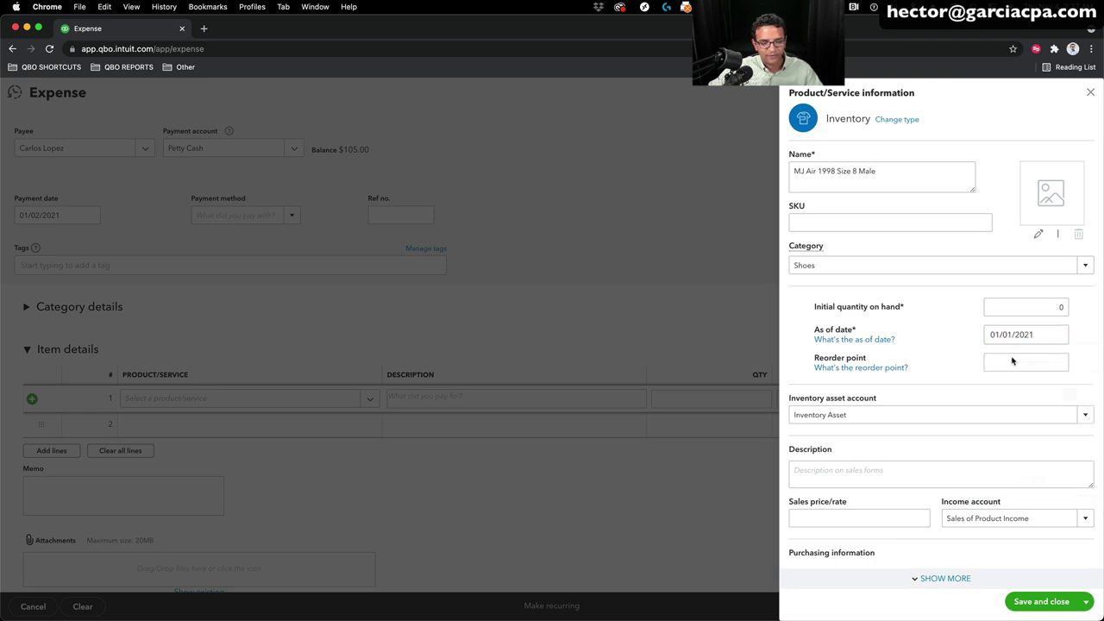
click(1014, 364)
text(0)
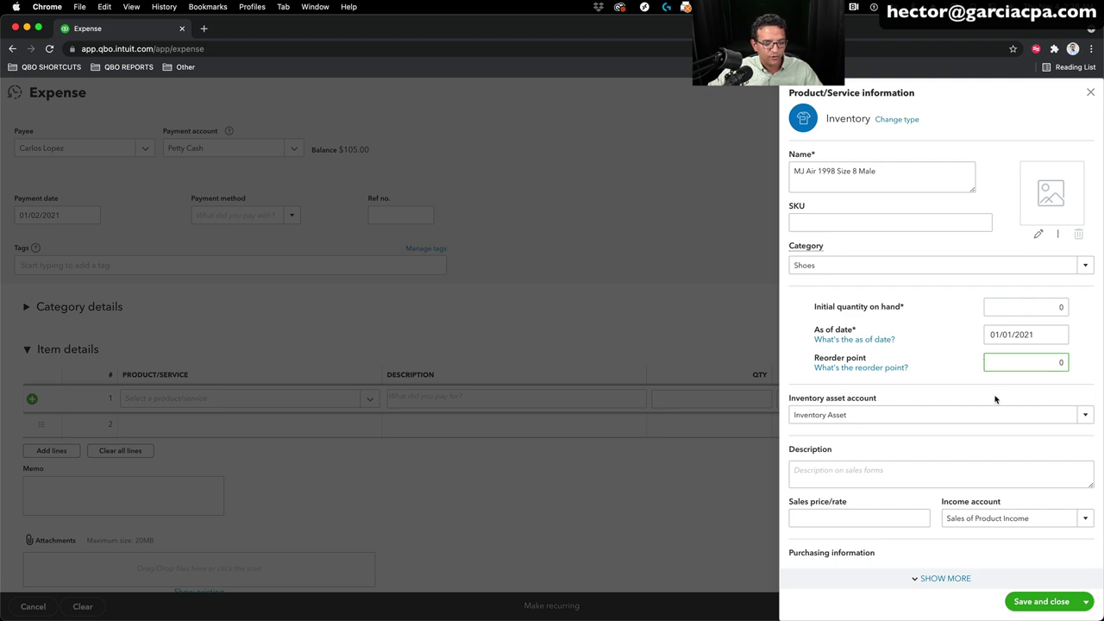
click(1054, 603)
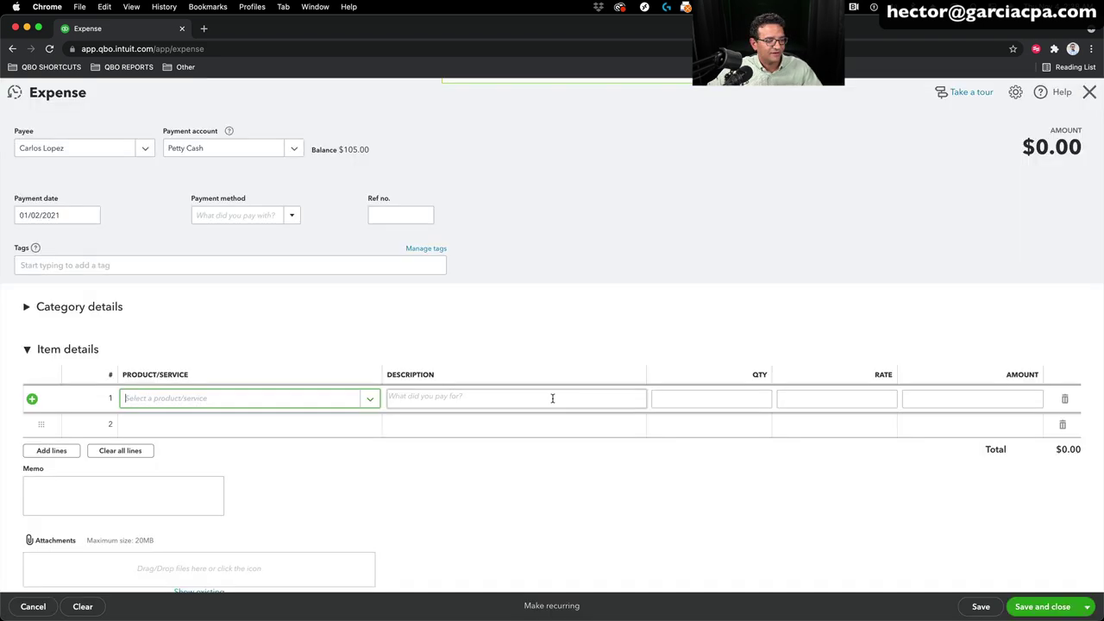
Step: Set line 1's rate to 45 and describe it as 'Great condition, semi-used'
click(861, 399)
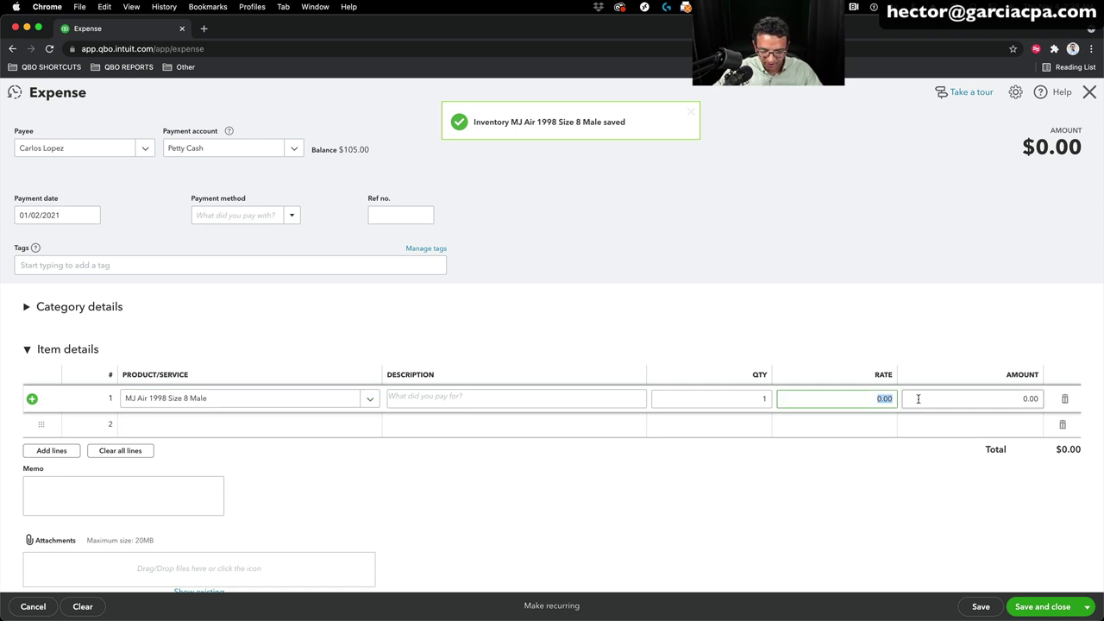
text(45)
key(Tab)
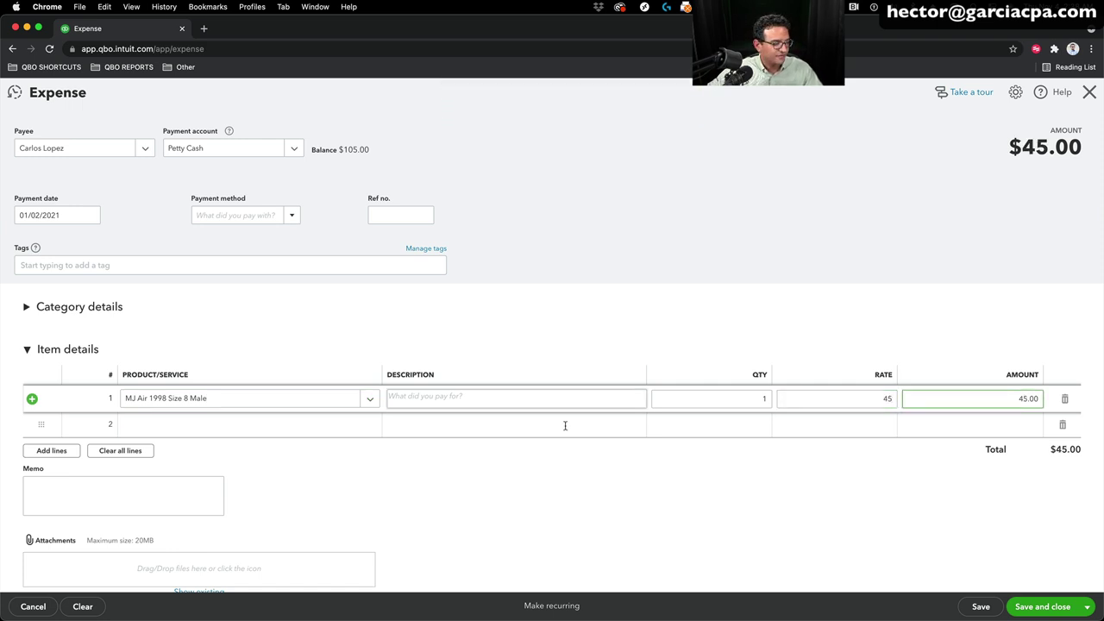
click(466, 400)
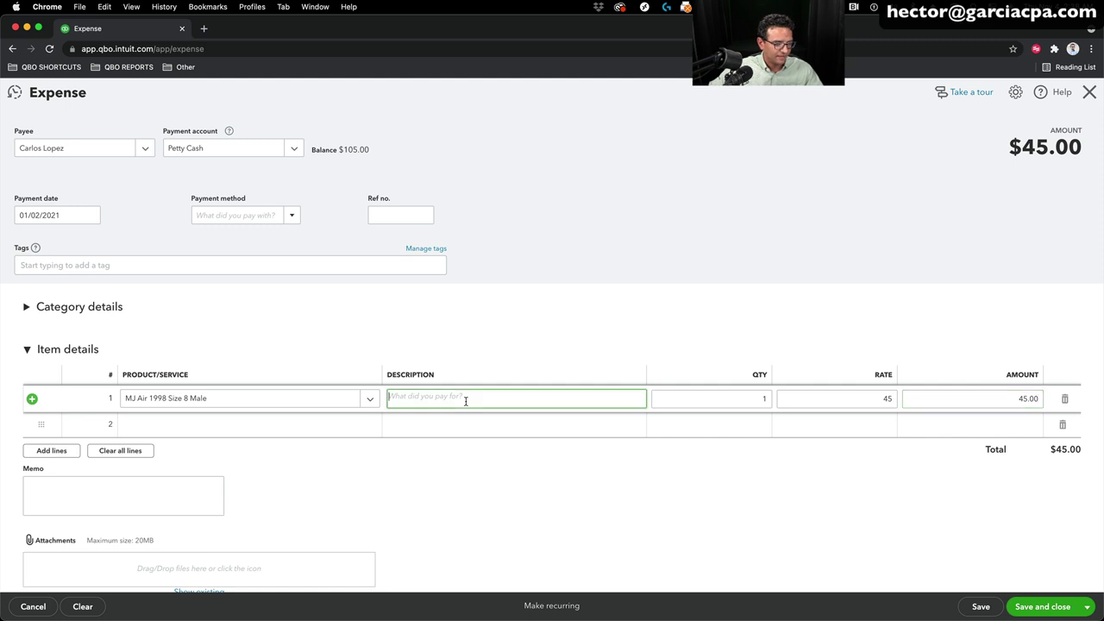
text(Gre)
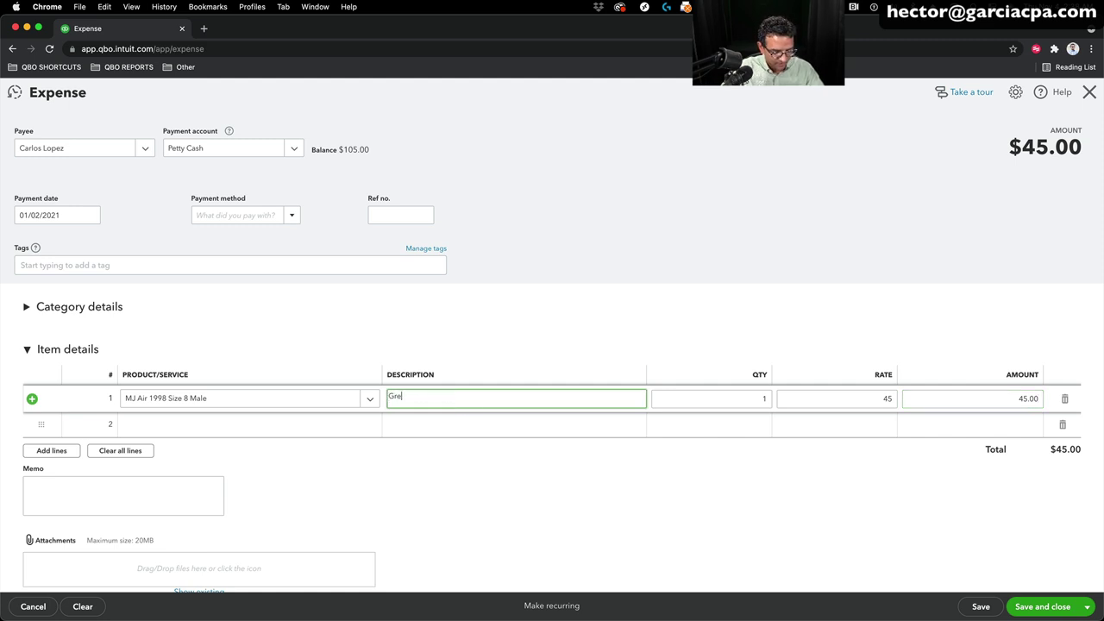
text(at condition, semi-used)
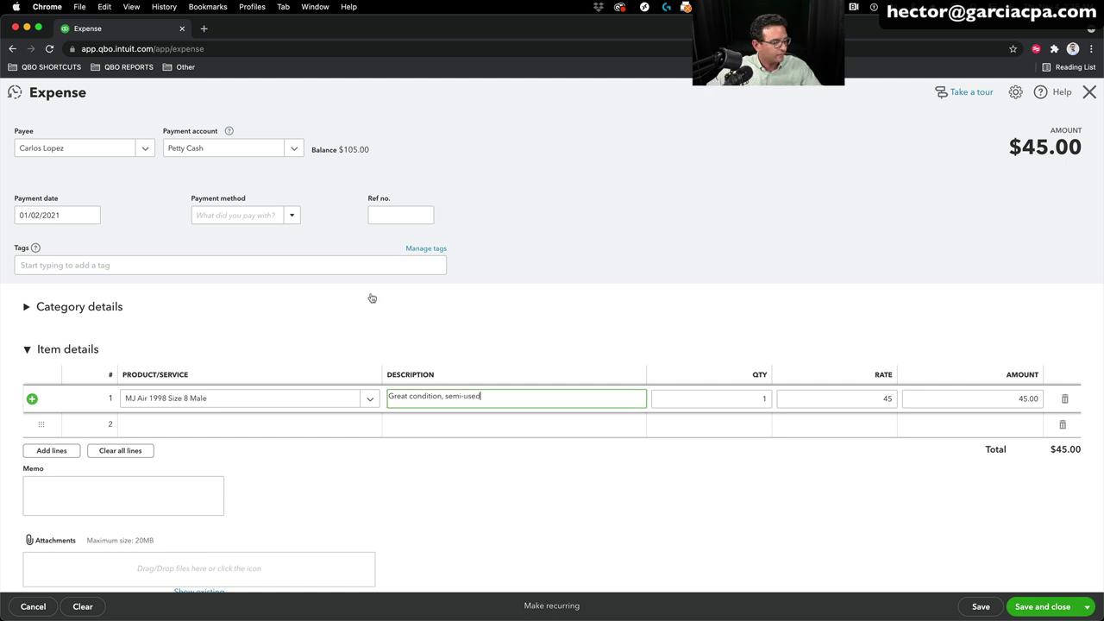
click(181, 424)
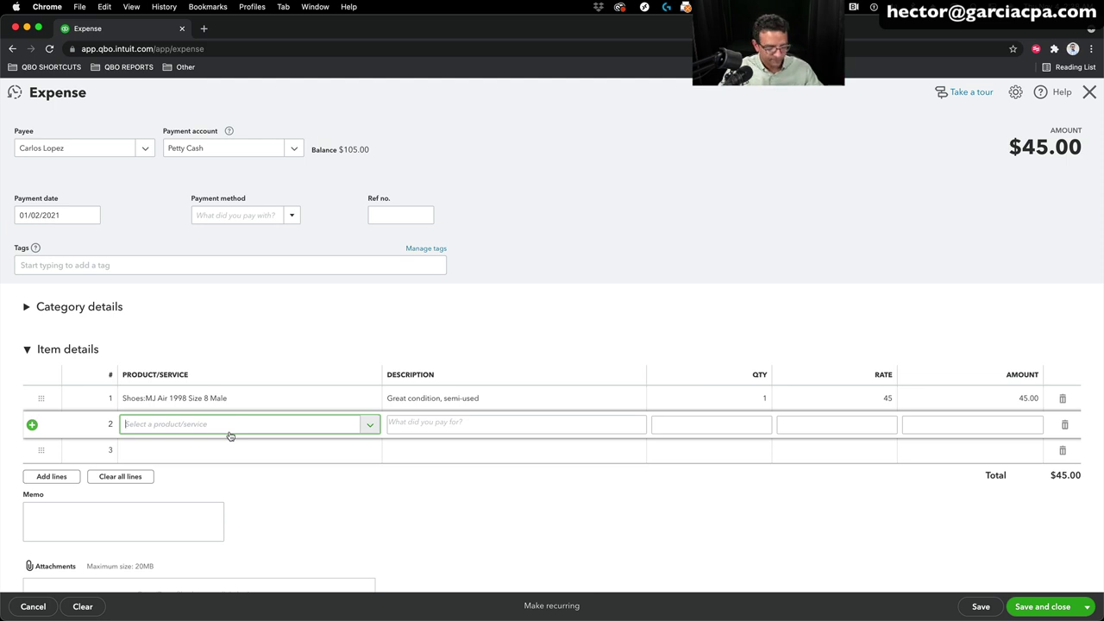
Step: Enter 'George Orwell 1984 1st edition' on line 2, fixing the 'Goerge' typo, and add it as a new product
text(G)
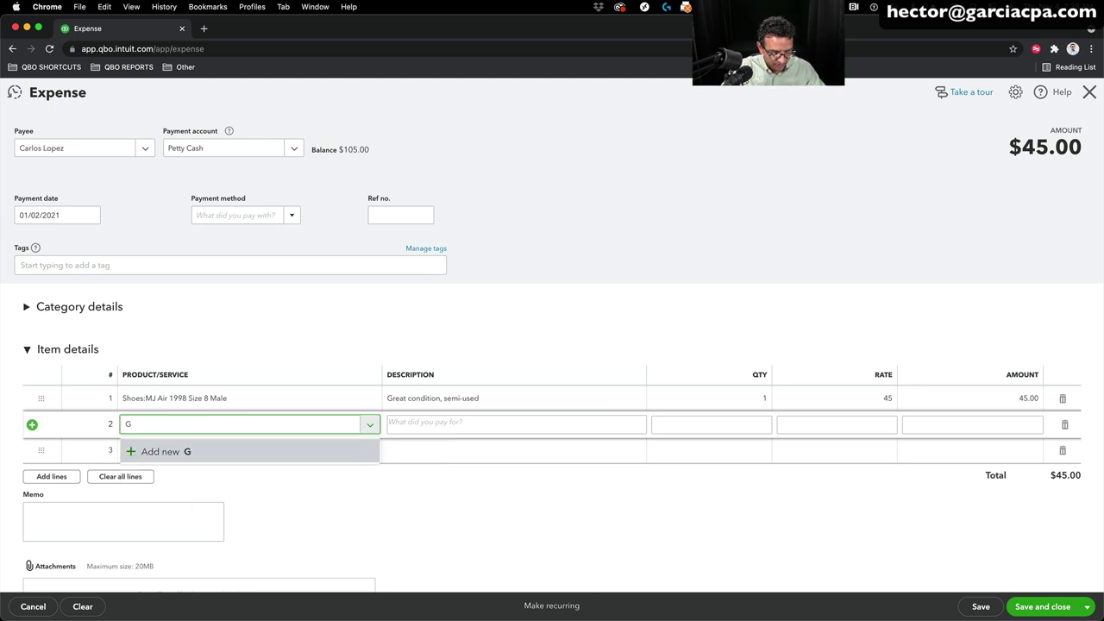
text(oerge O)
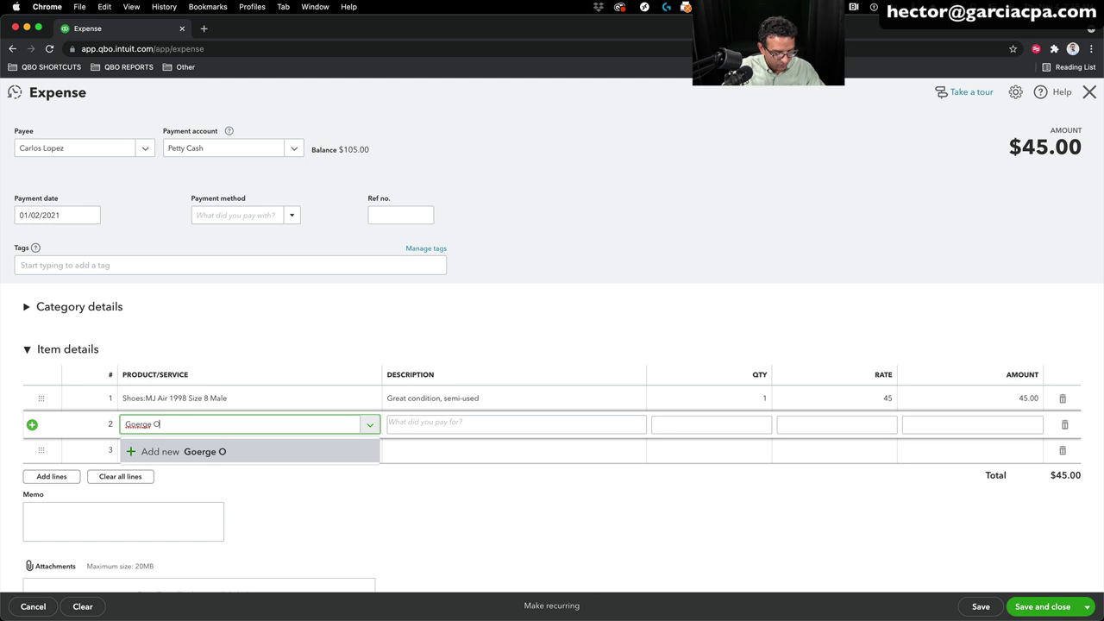
text(rwell 198)
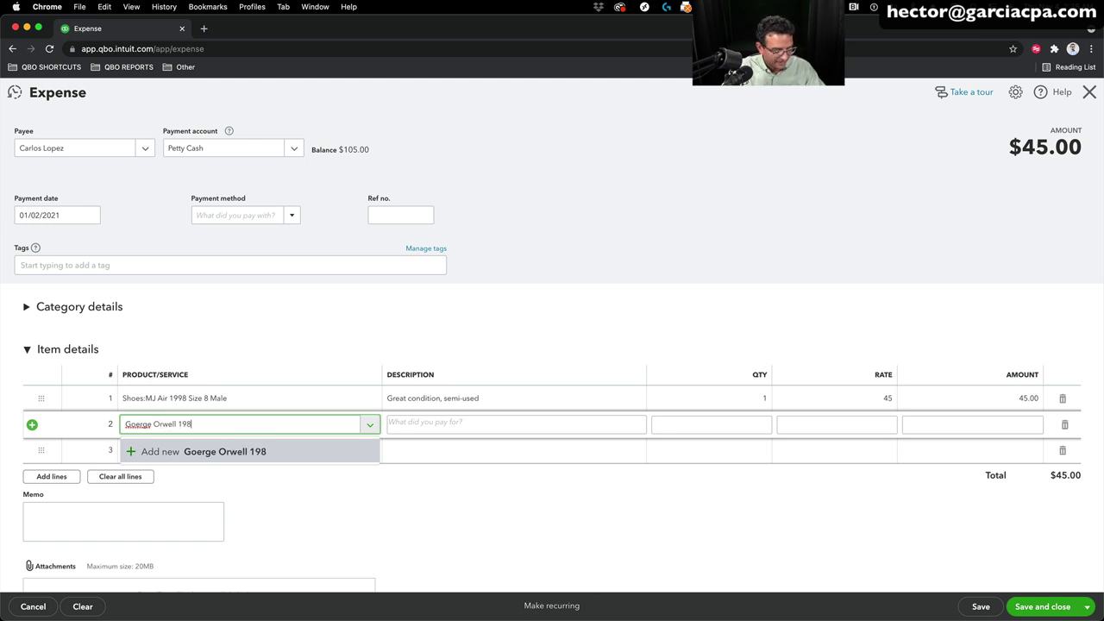
text(4 1)
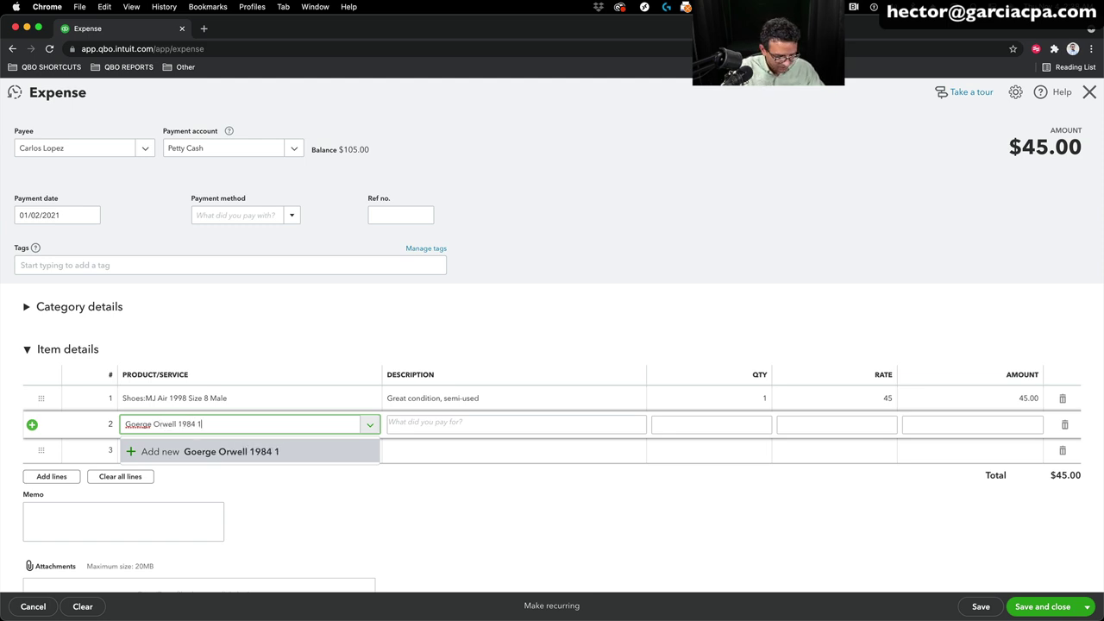
text(st edition)
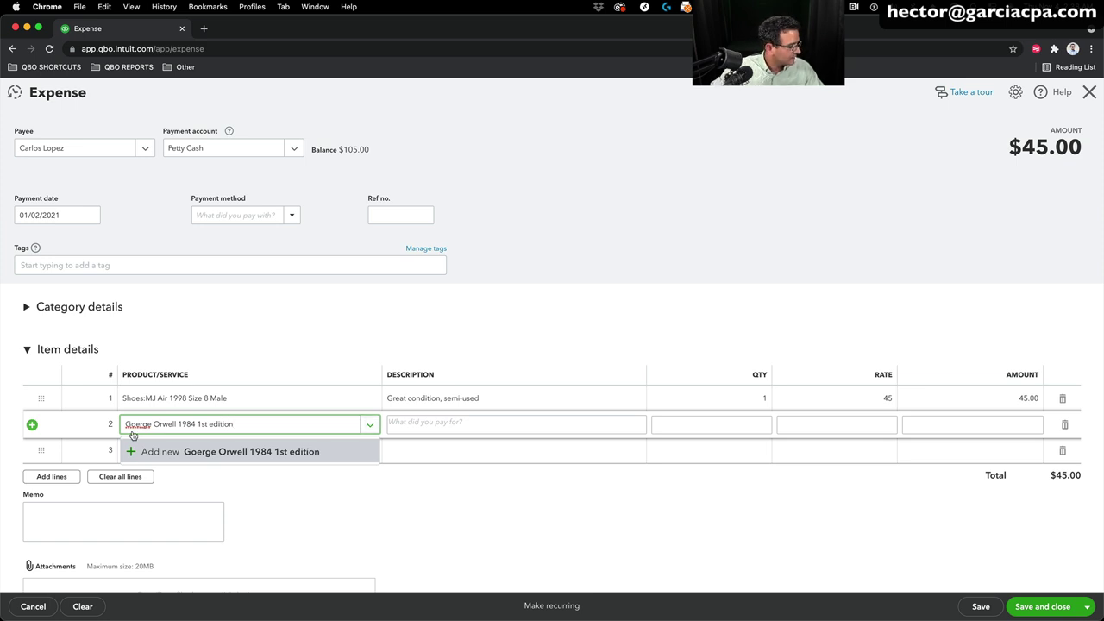
triple_click(134, 426)
click(131, 424)
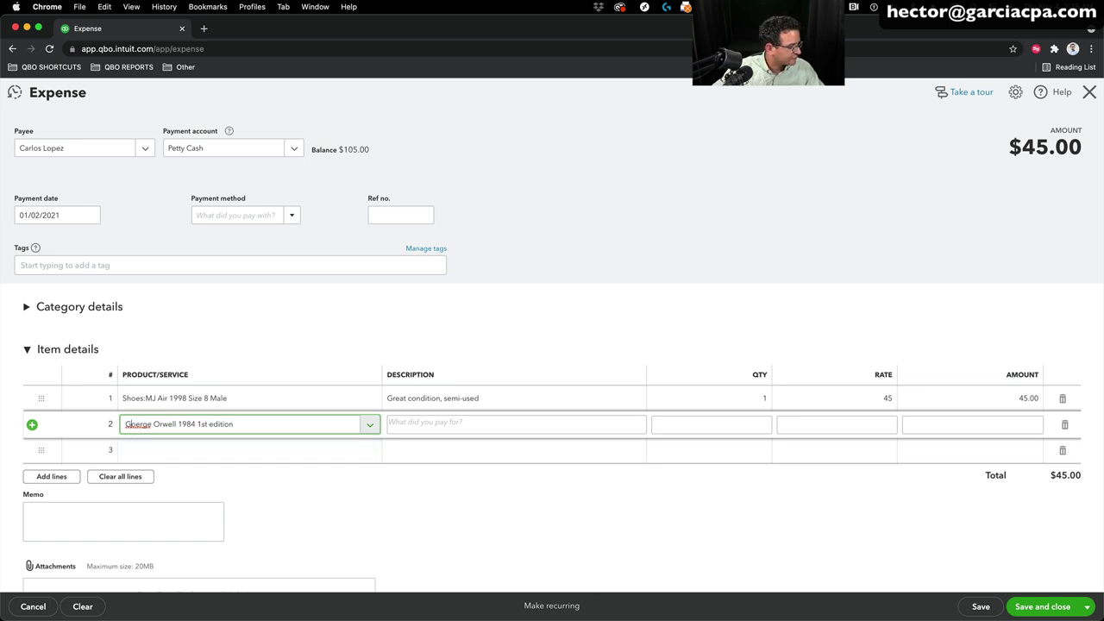
key(BackSpace)
text(\)
key(BackSpace)
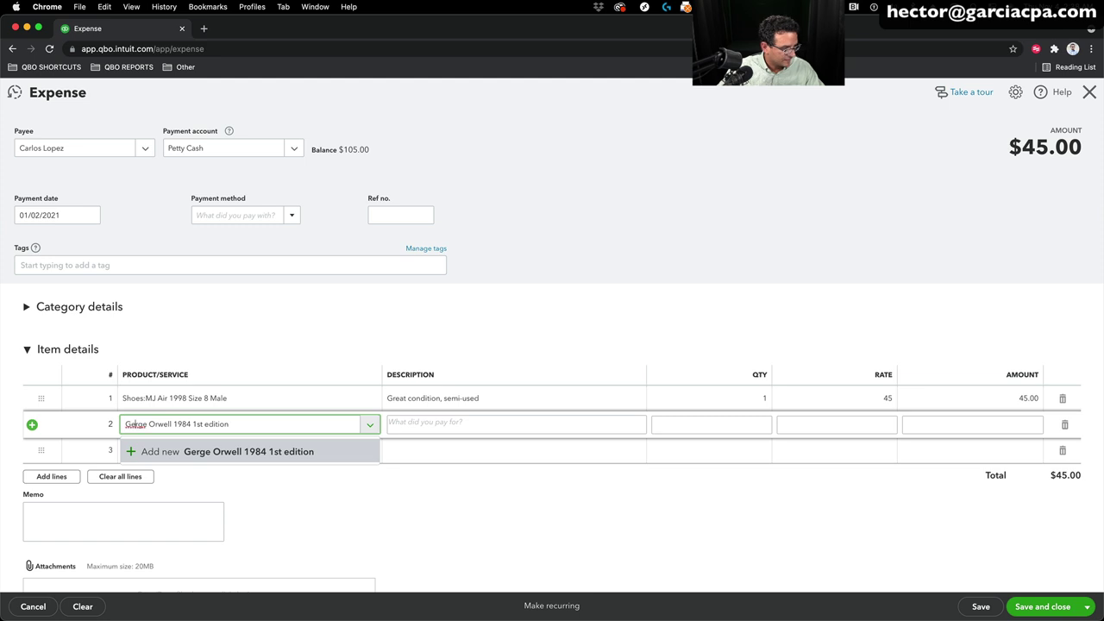
text(o)
click(255, 452)
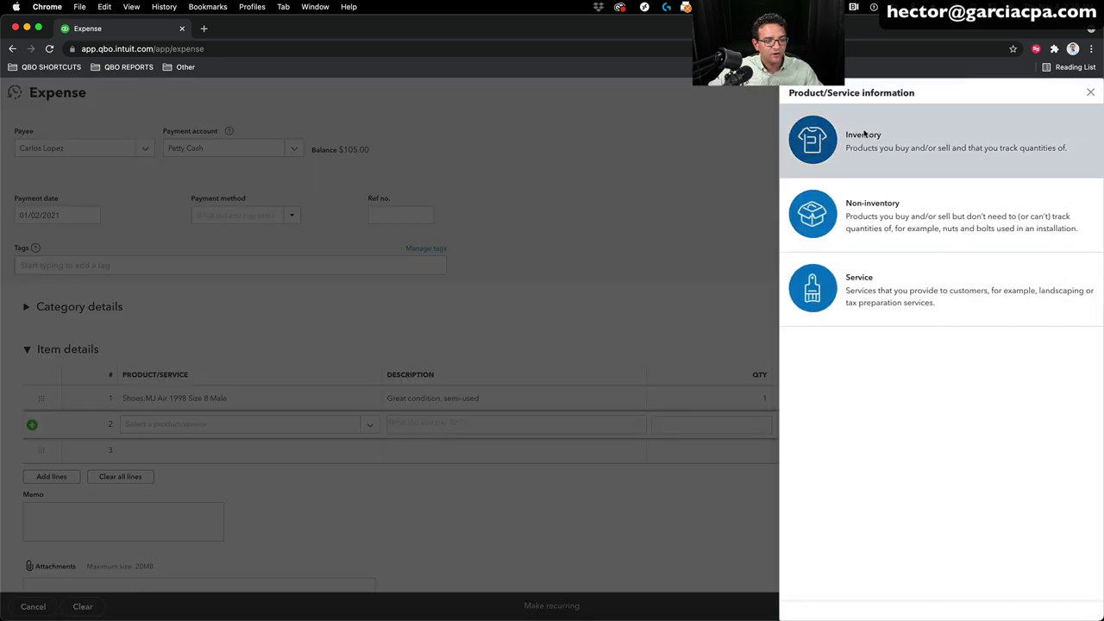
Step: Make the book an Inventory item in the Books category
click(865, 133)
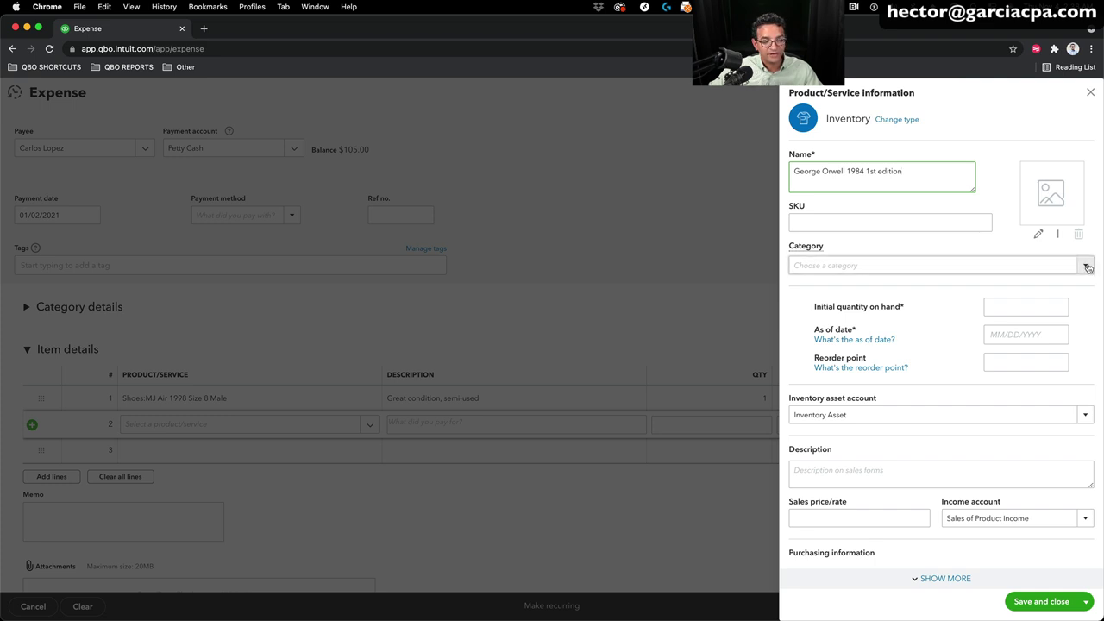
click(918, 264)
click(818, 307)
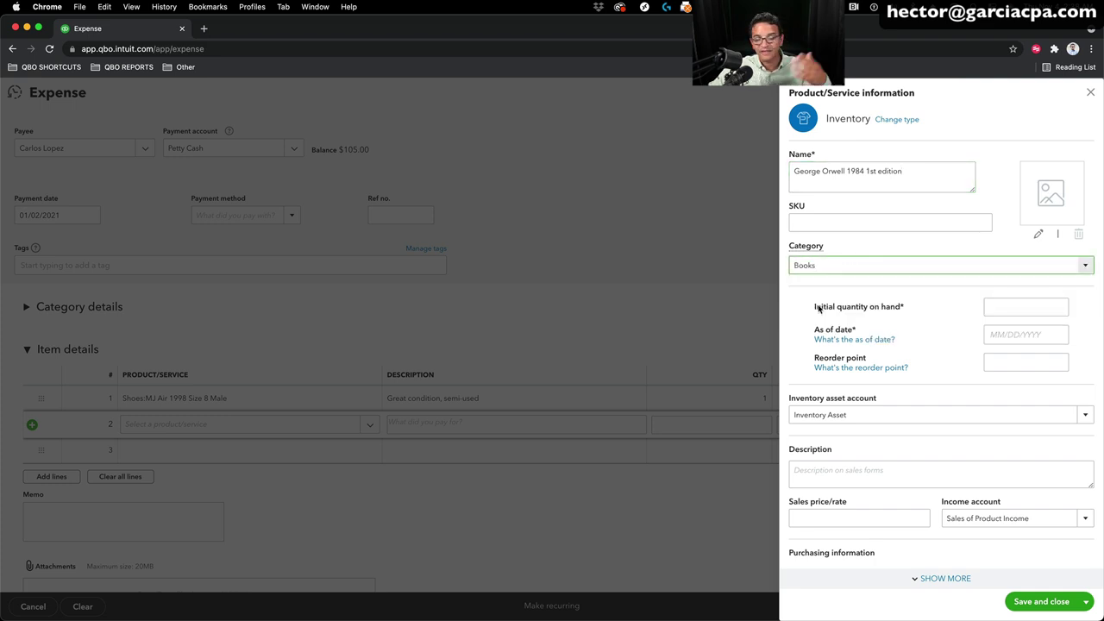
Step: Set the book's initial quantity 0 as of 01/01/2021 and reorder point 0, and save it
click(1006, 305)
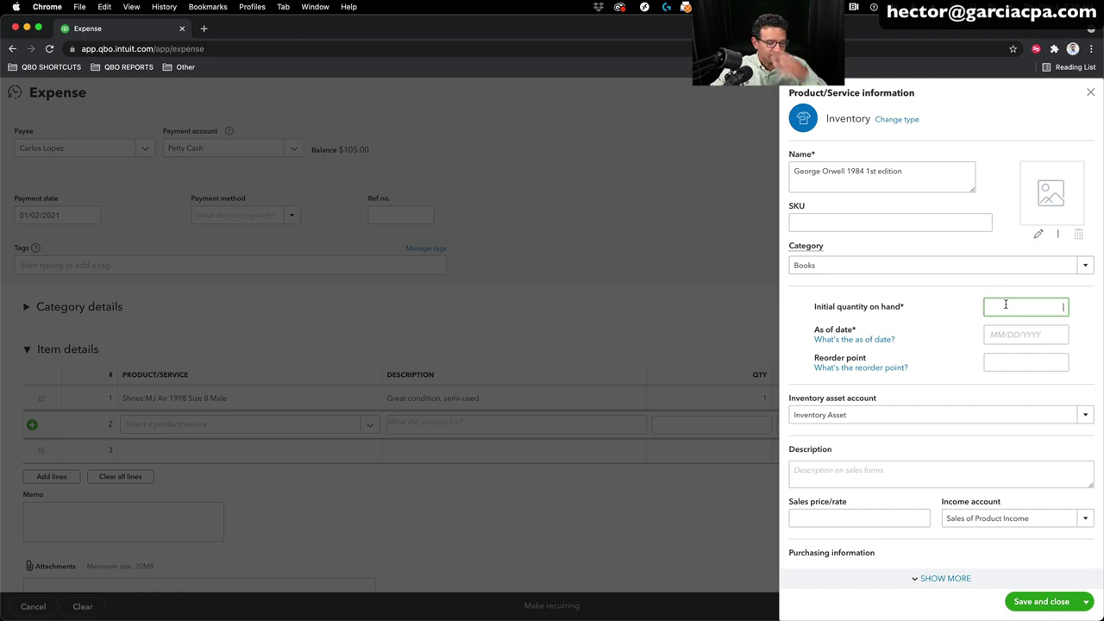
text(0)
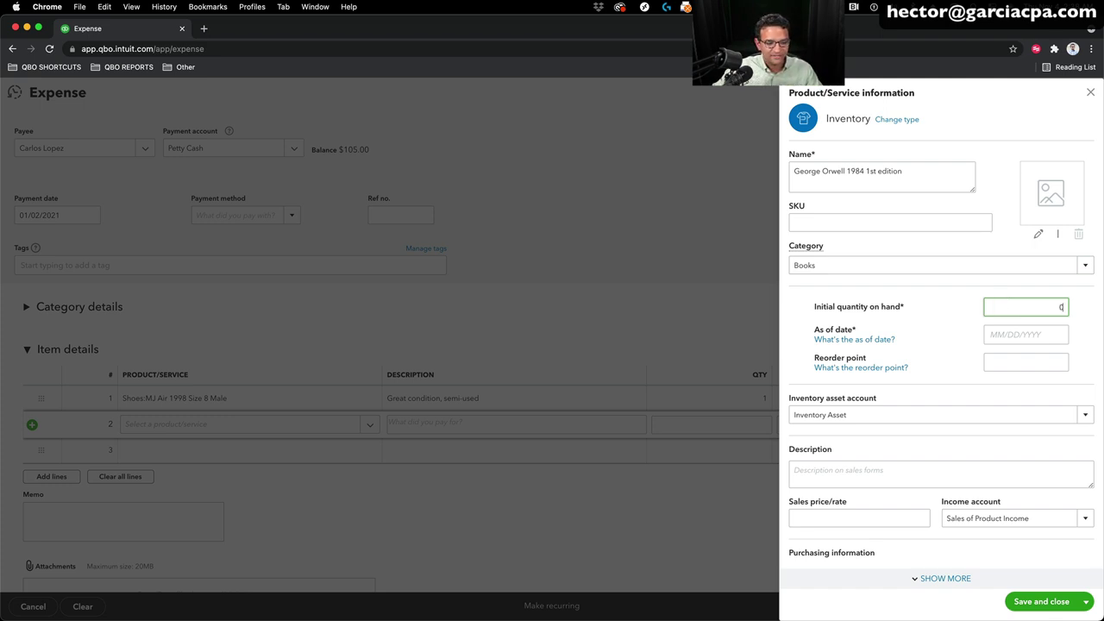
key(Tab)
text(01/0)
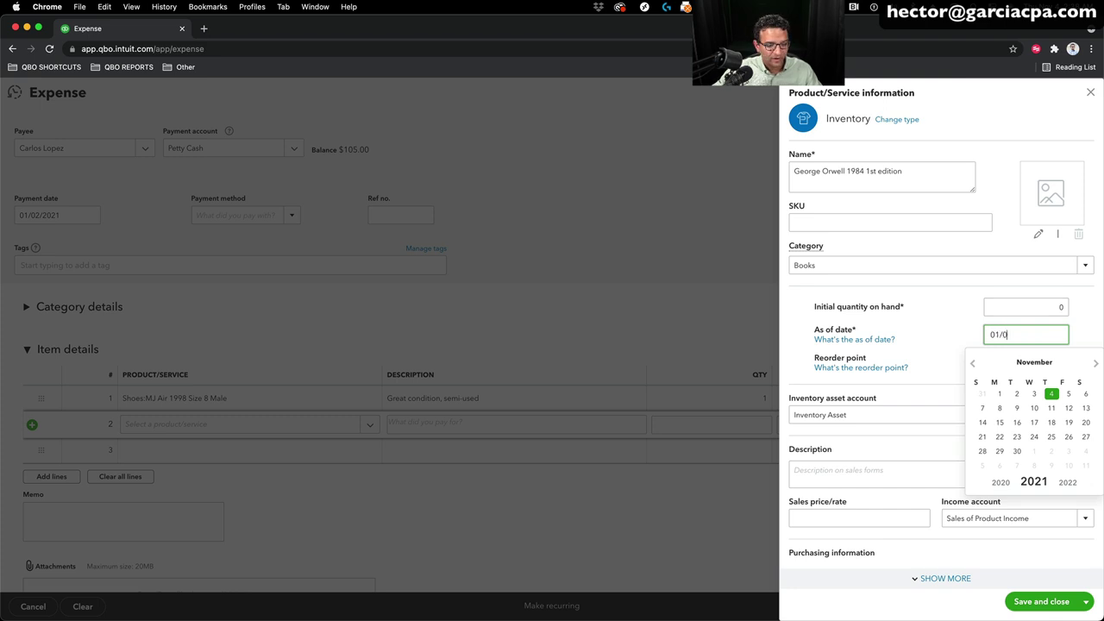
text(1/2021)
click(949, 339)
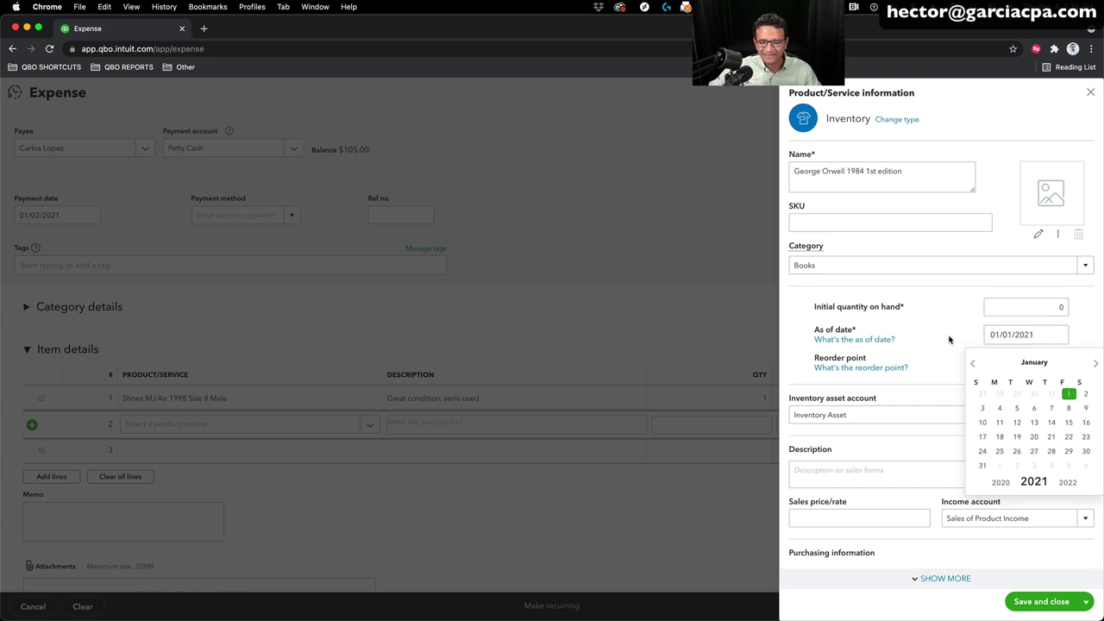
click(1001, 362)
text(0)
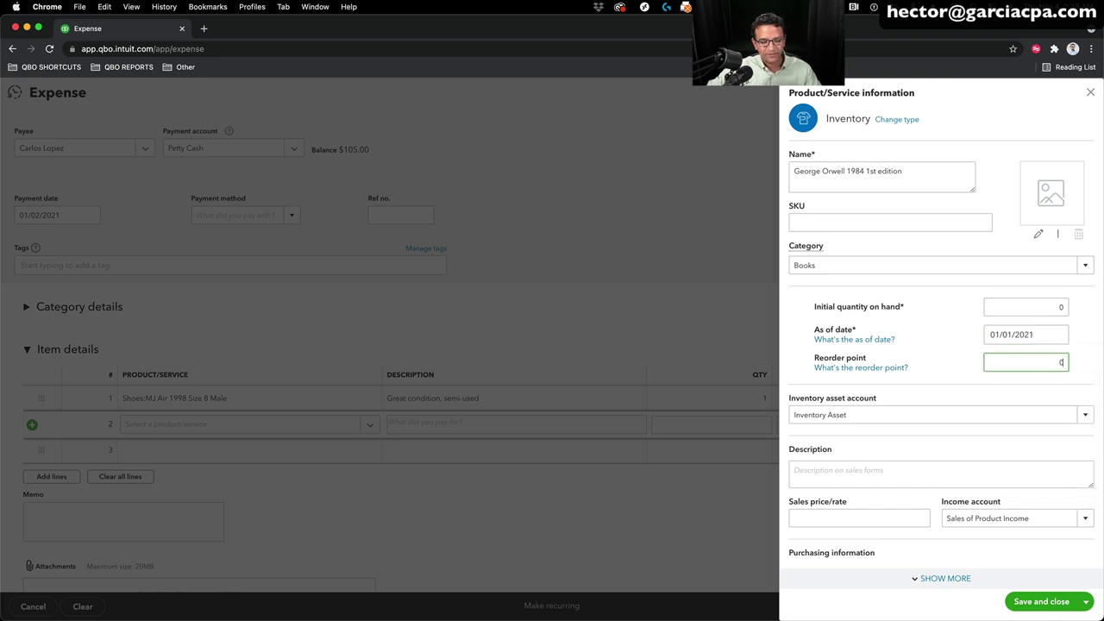
key(Tab)
scroll(990, 370, down, 2)
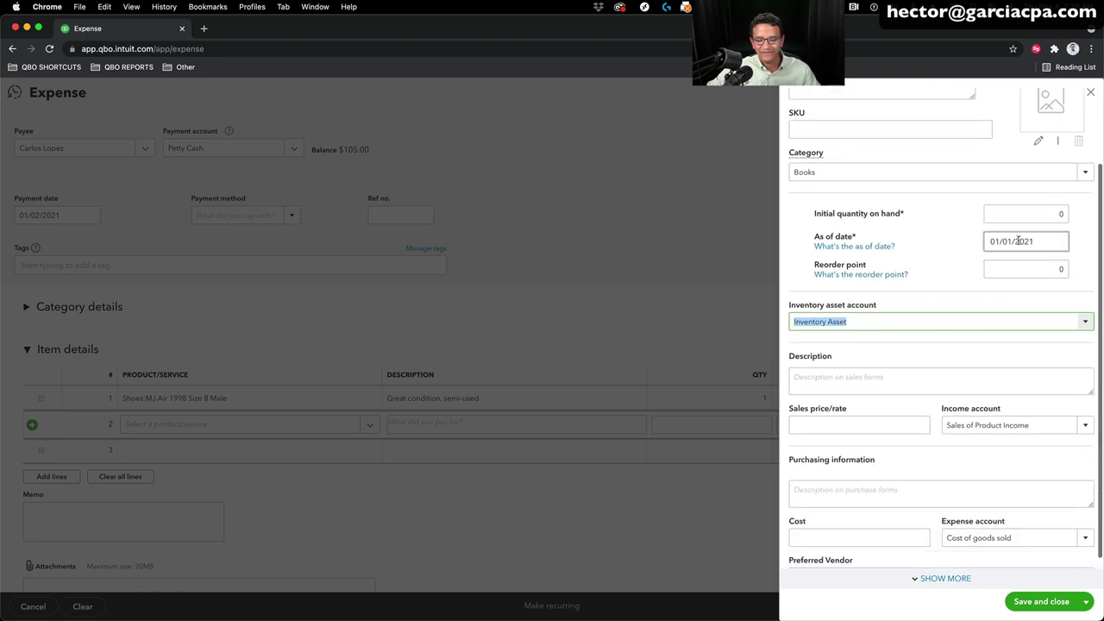
scroll(1017, 246, down, 1)
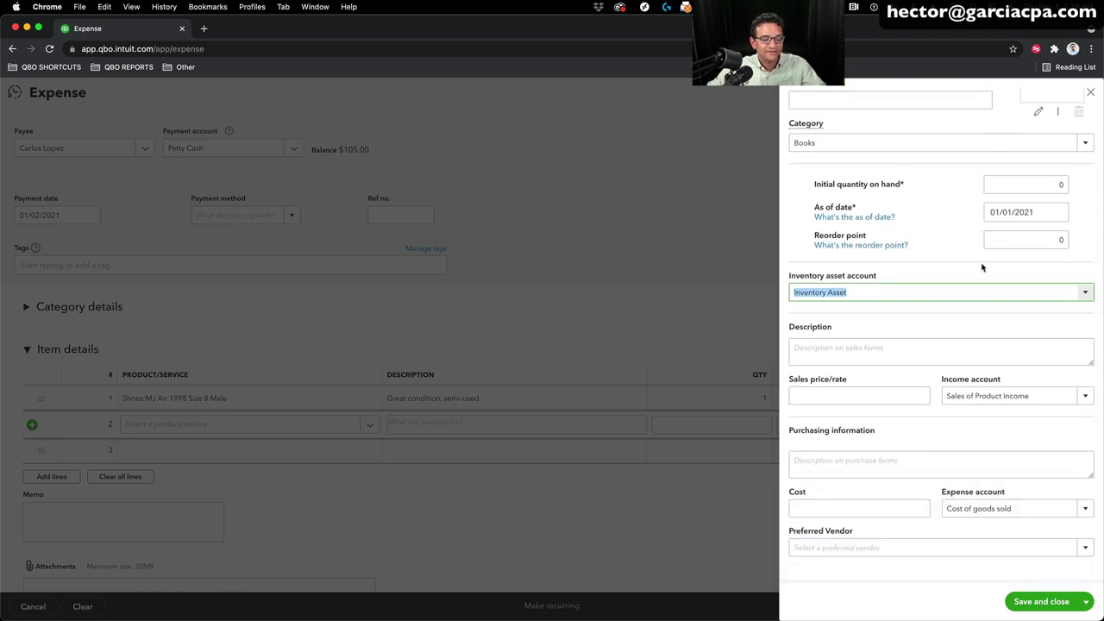
click(1042, 604)
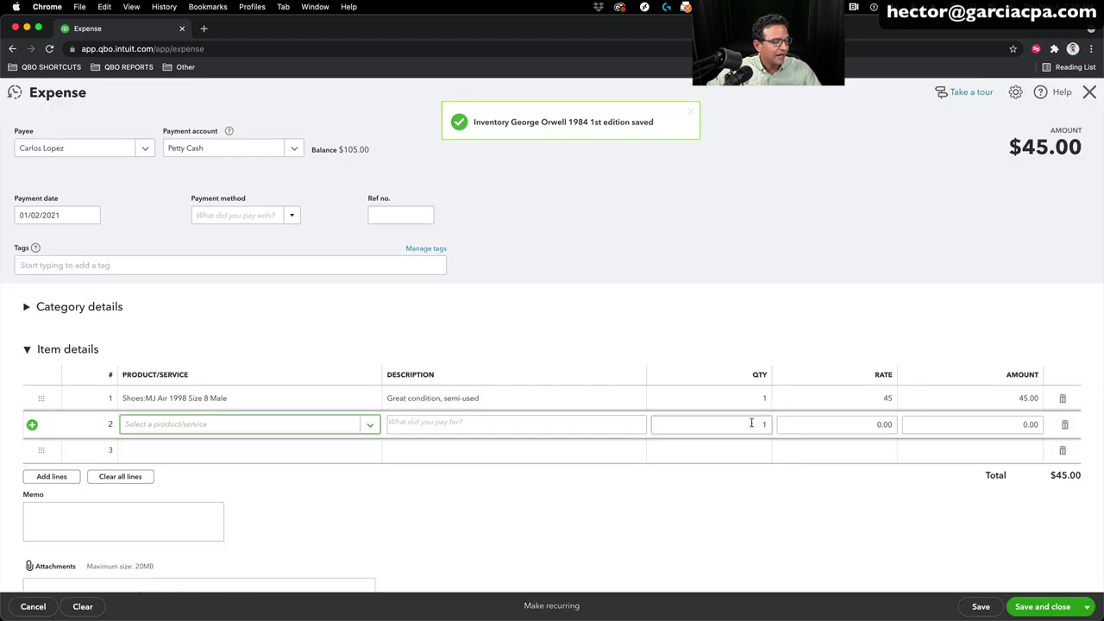
Step: Price the book line at 8, keep Petty Cash as payment account, and save the $53.00 expense
click(751, 423)
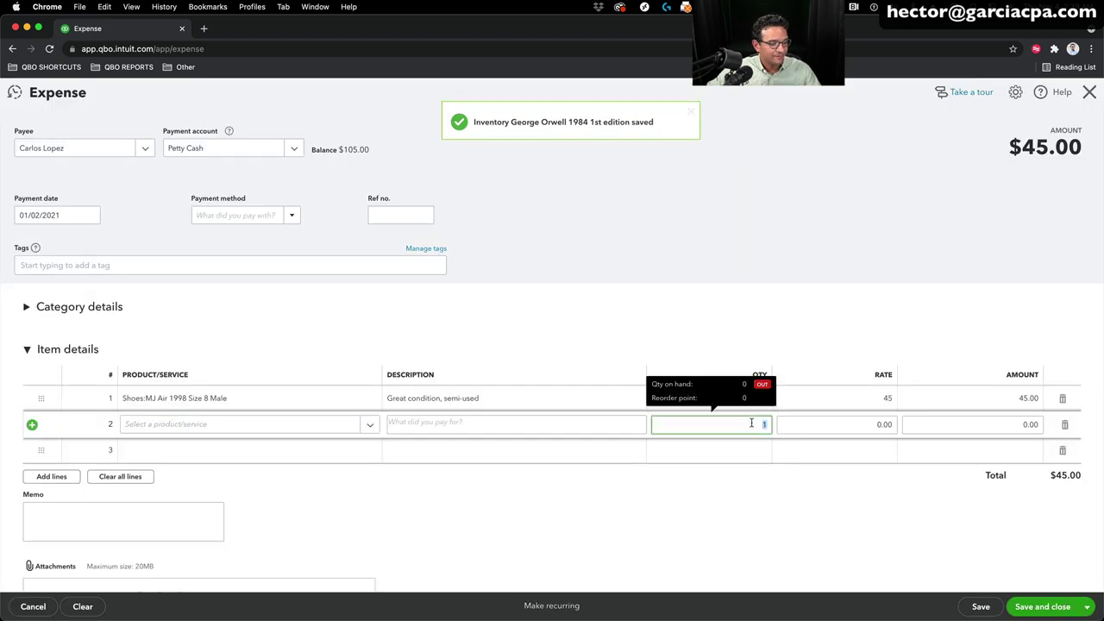
click(838, 424)
text(8)
key(Tab)
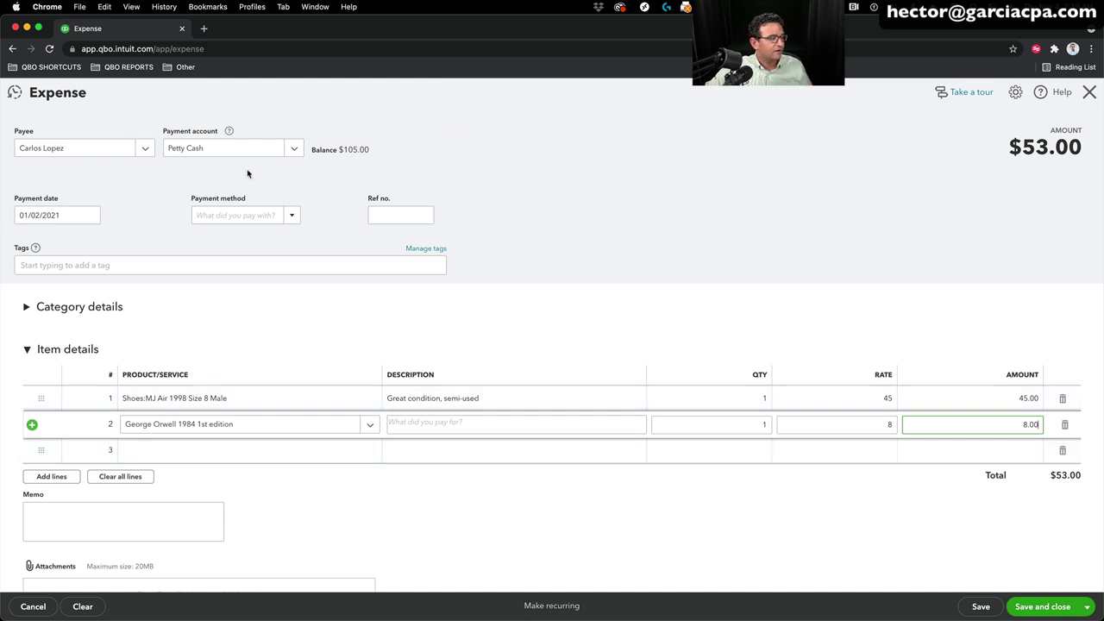
click(284, 151)
click(210, 222)
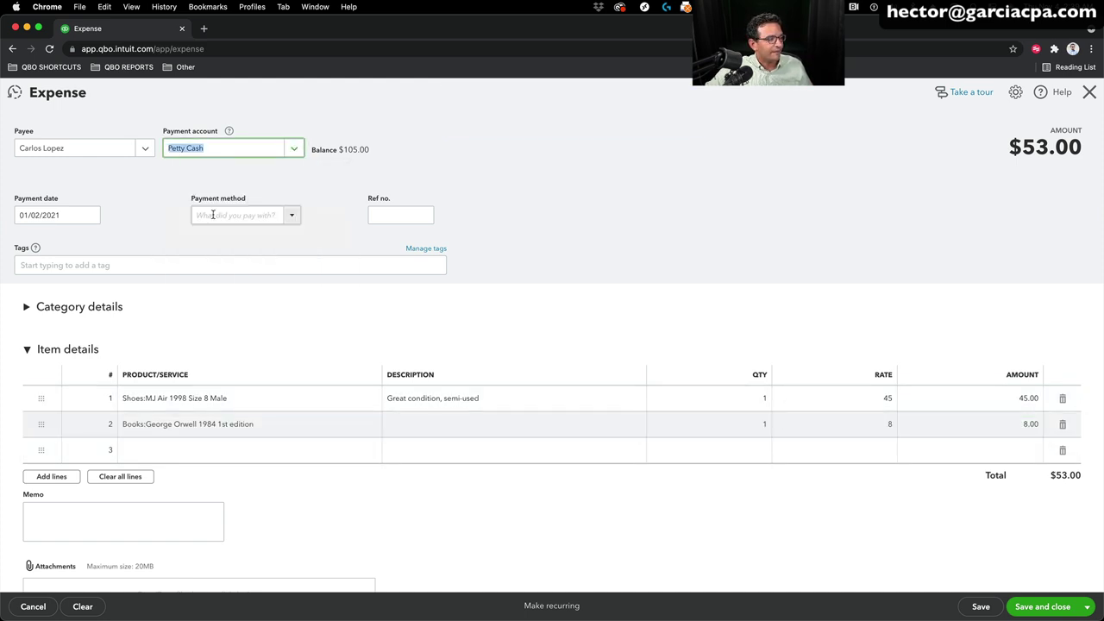
click(1057, 608)
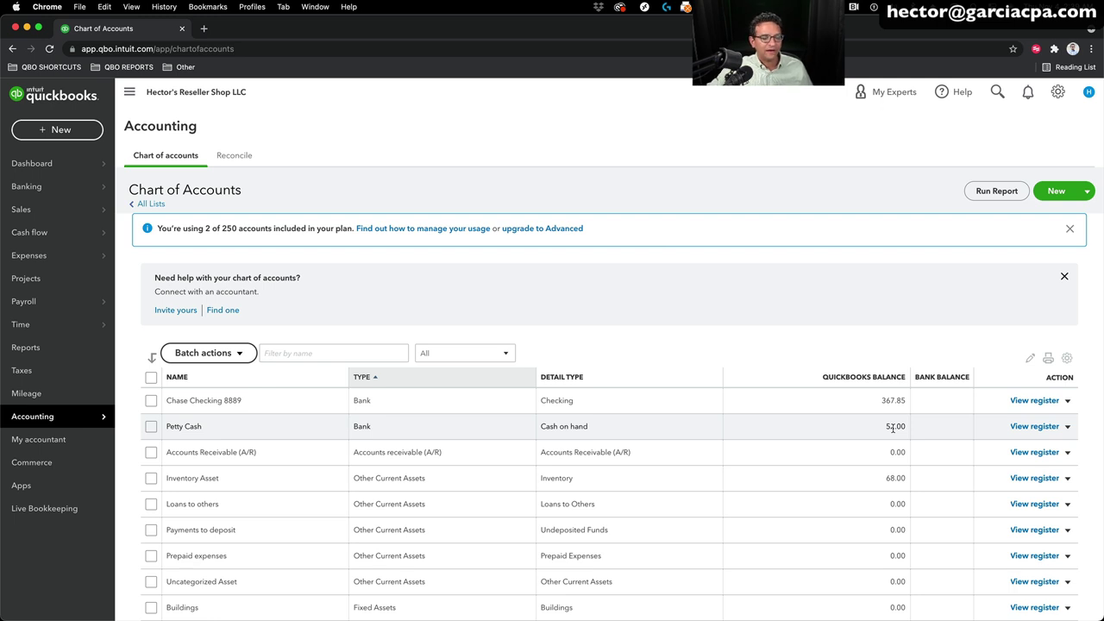
Step: Start a new expense and add Vending Machine as a new payee
click(58, 126)
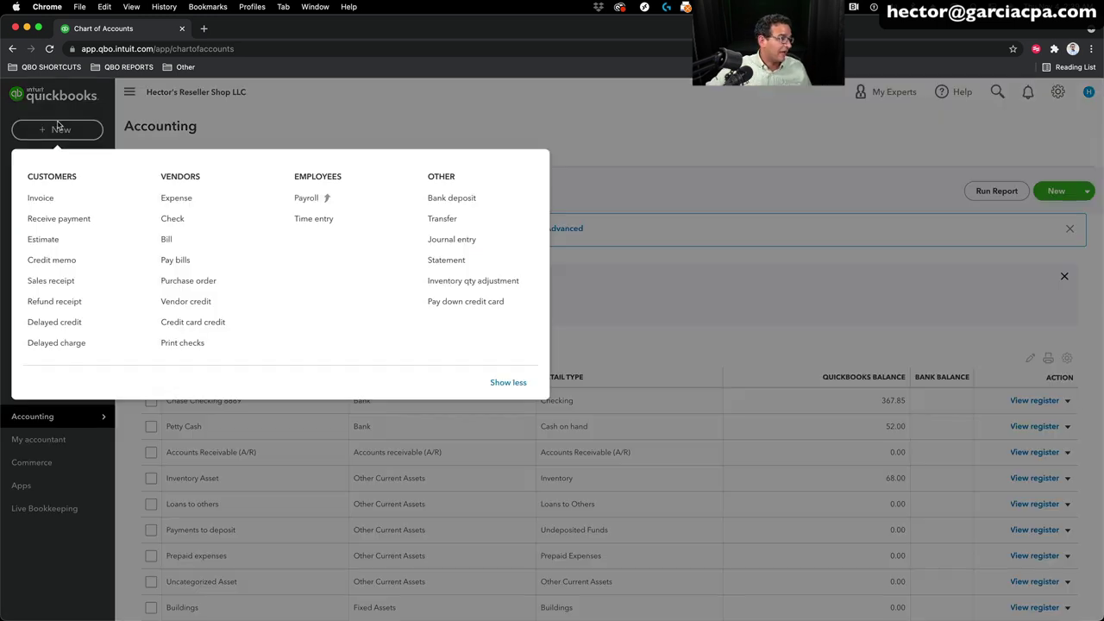
click(189, 200)
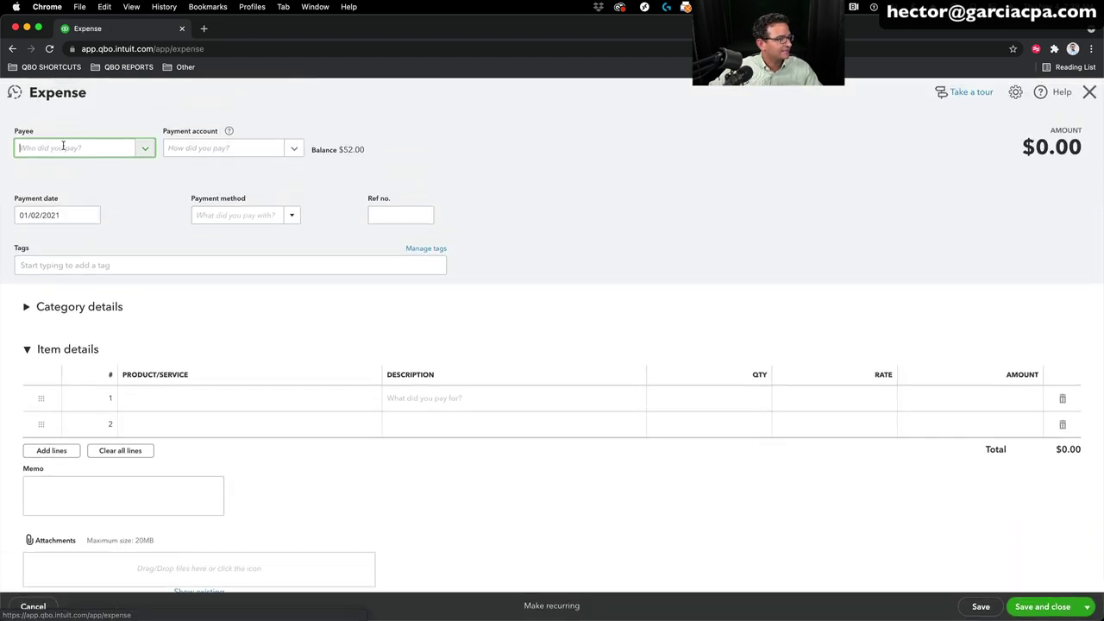
text(Vending Machine)
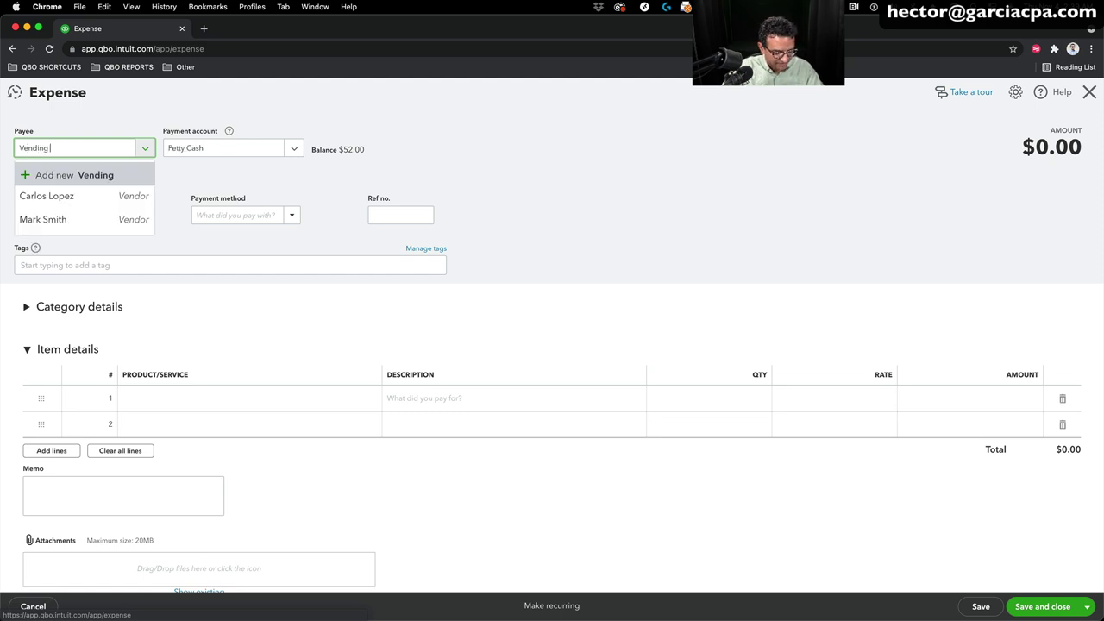
click(110, 174)
click(178, 287)
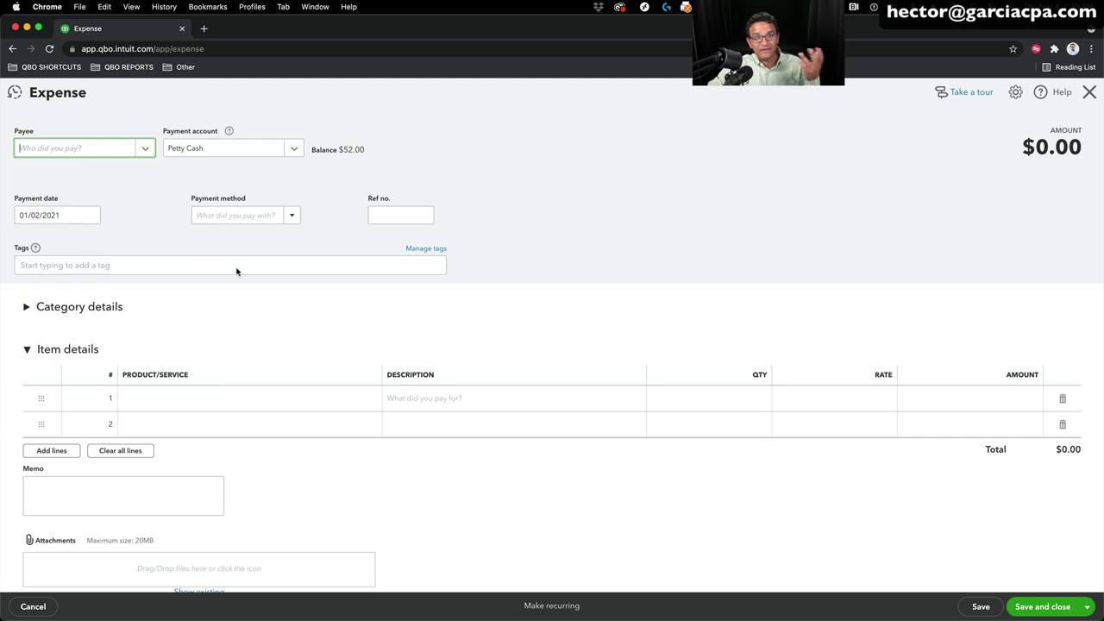
Step: Add a Meals category line described 'water' for $2.00 and save the expense
click(57, 308)
click(37, 446)
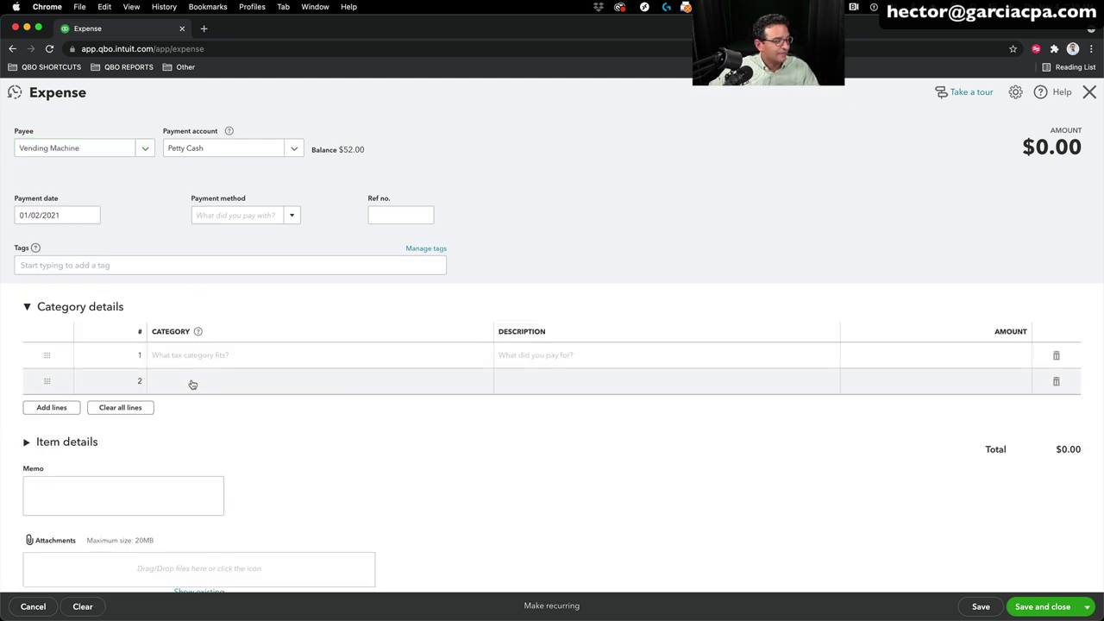
click(193, 357)
text(meas)
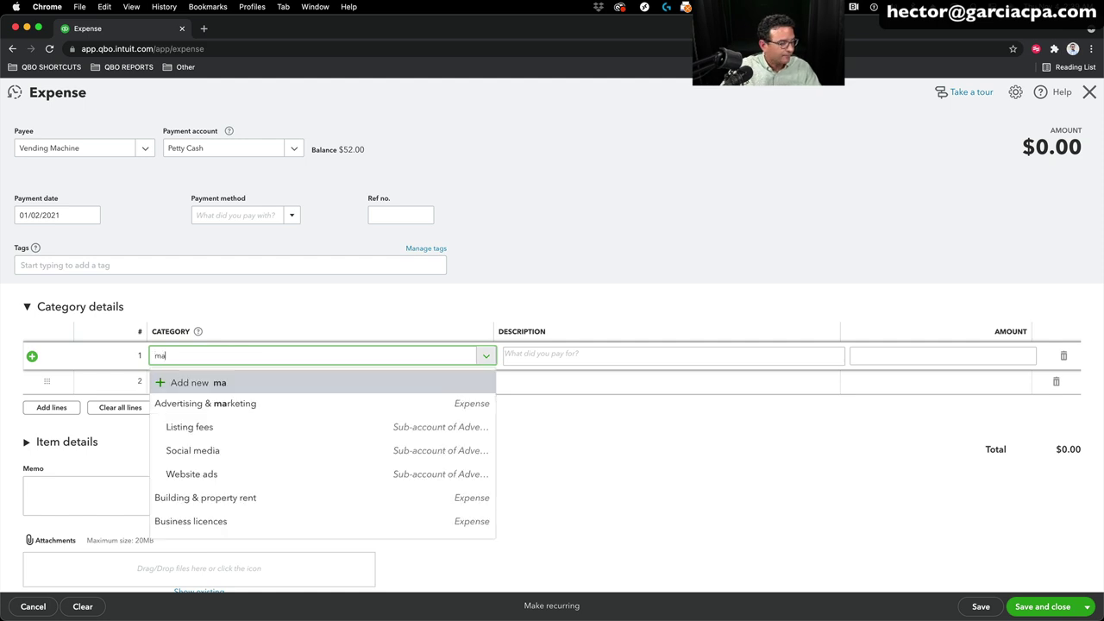
key(BackSpace)
text(ls)
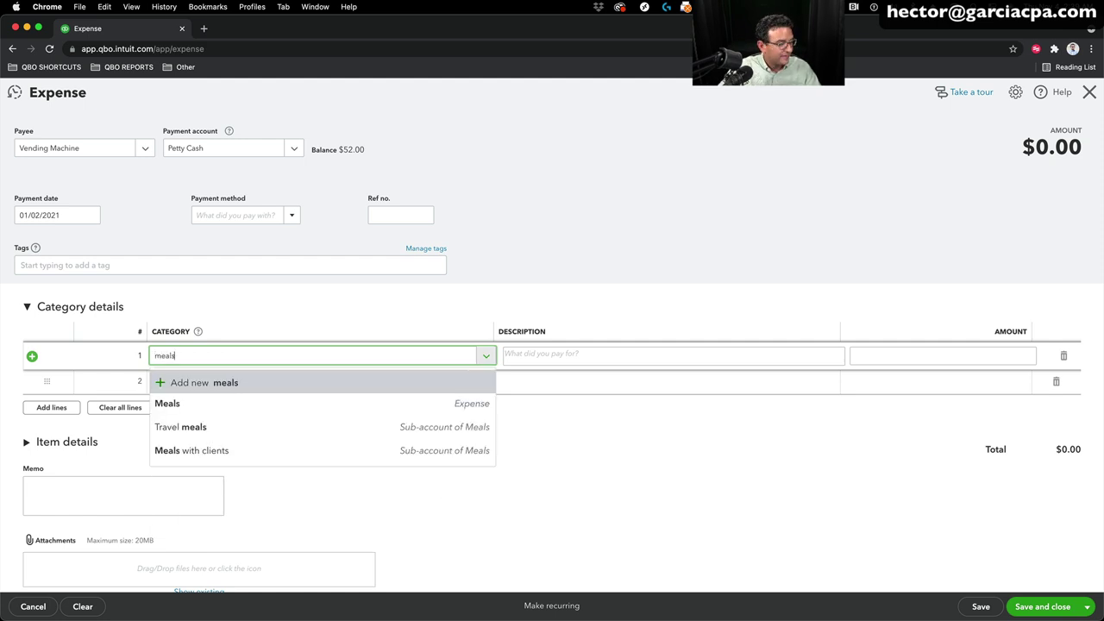
click(216, 403)
click(570, 359)
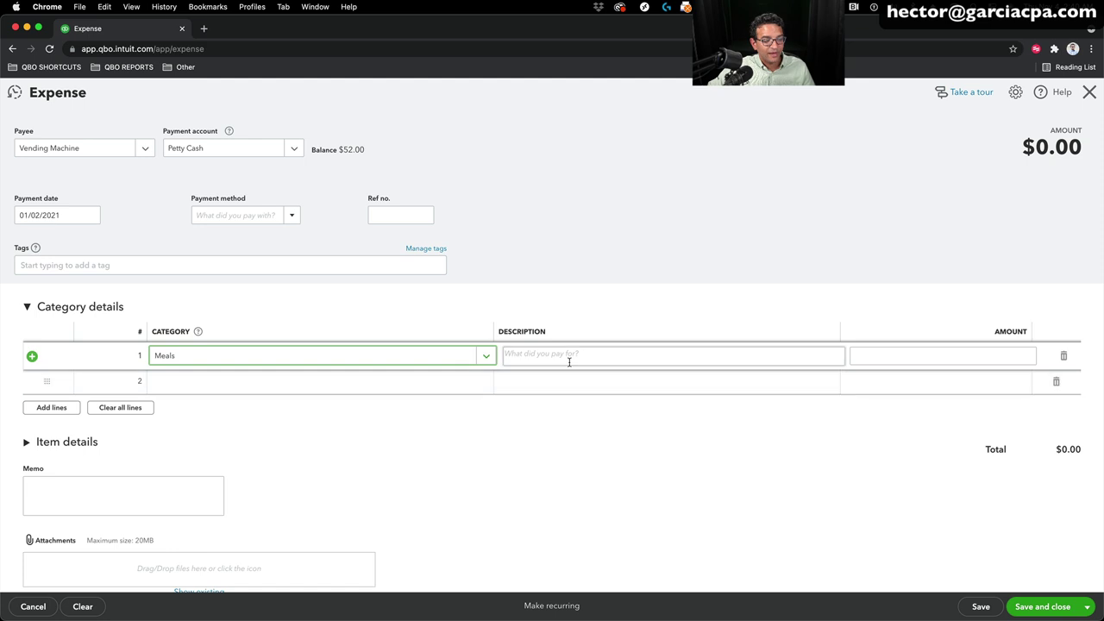
text(water)
key(Tab)
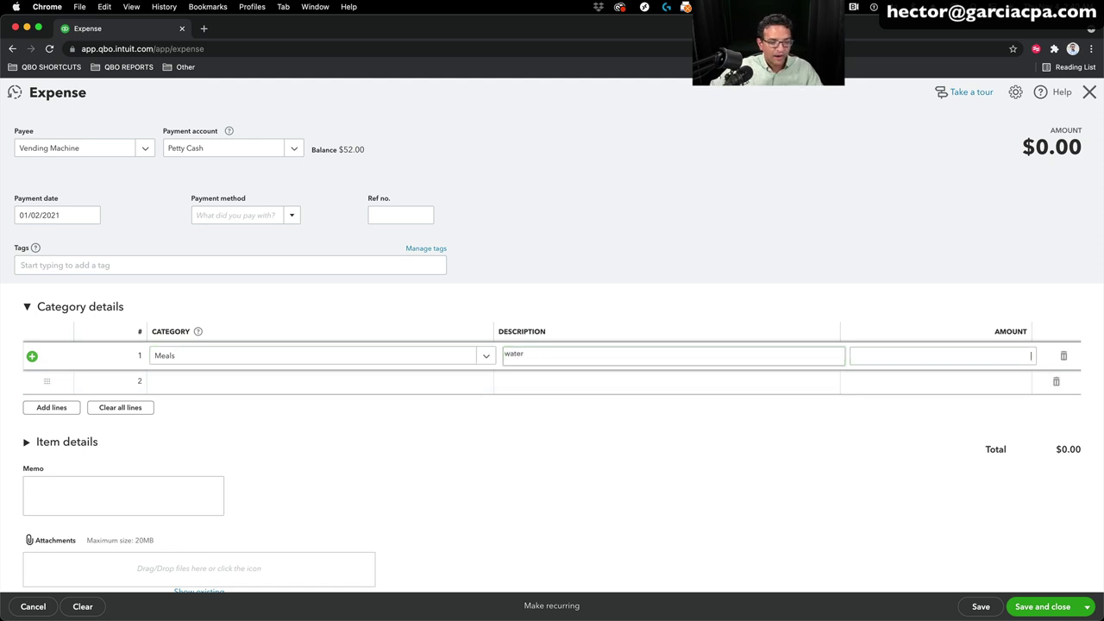
key(Tab)
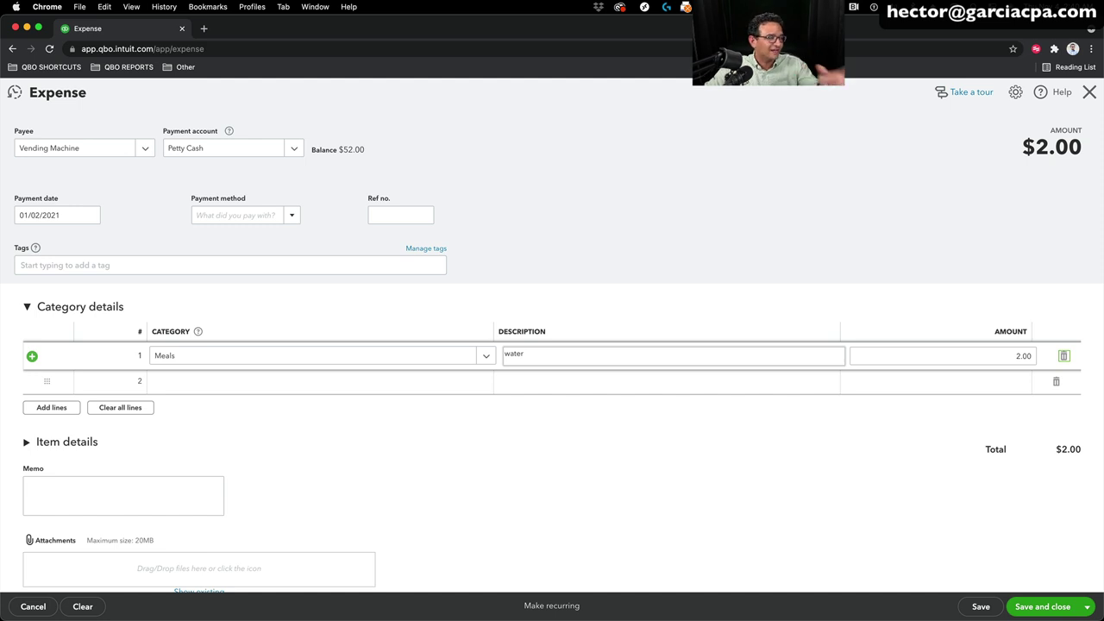
click(1050, 610)
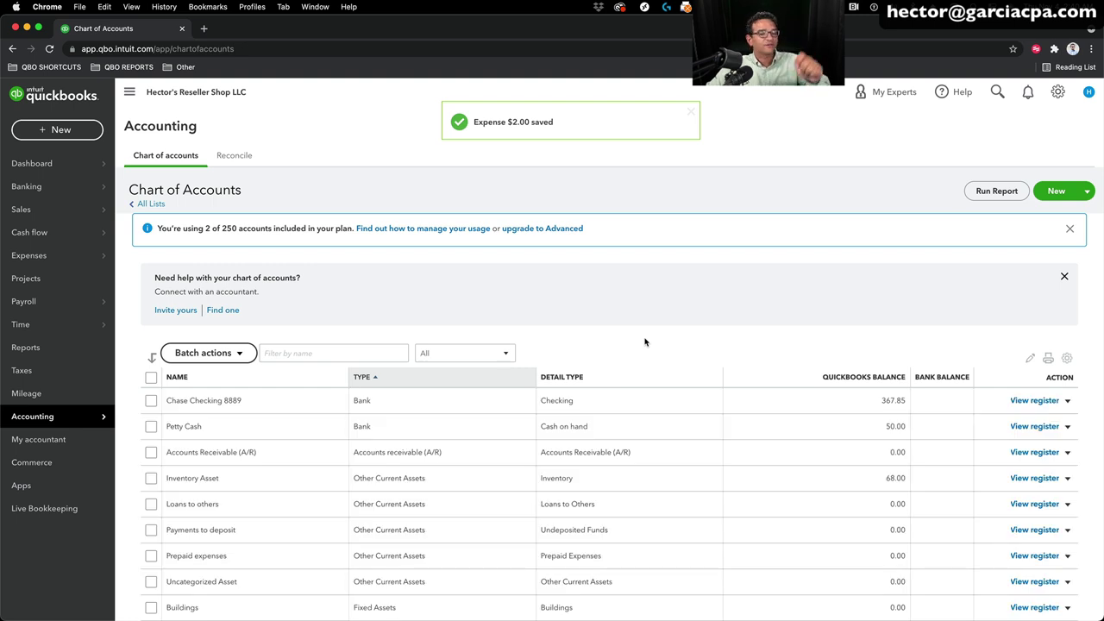
Step: Start a new bank deposit into Chase Checking 8889
click(53, 131)
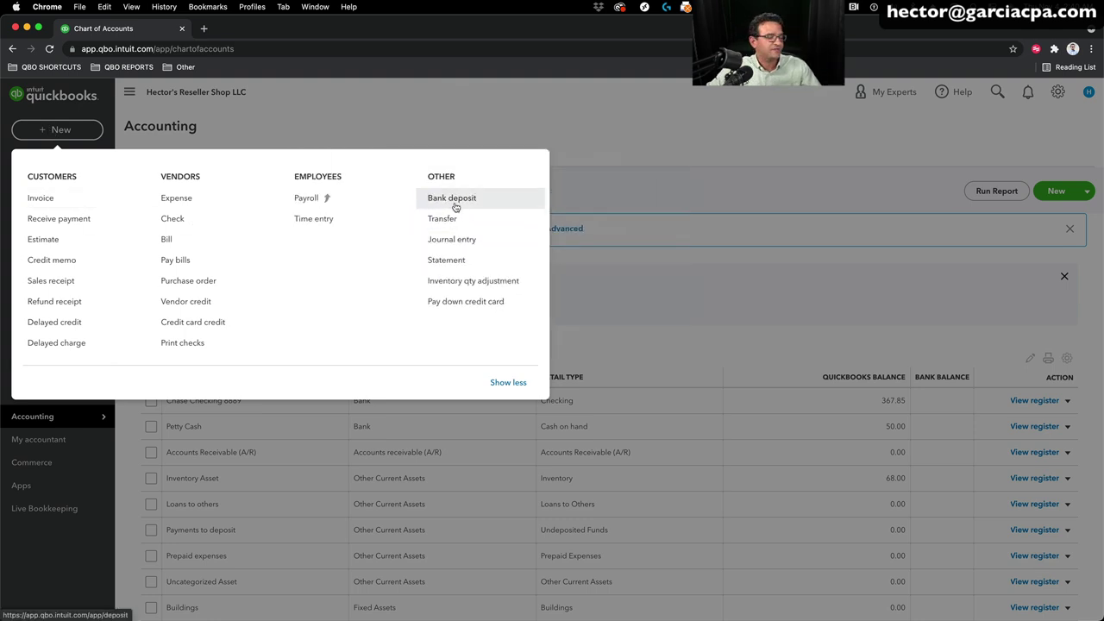
click(456, 199)
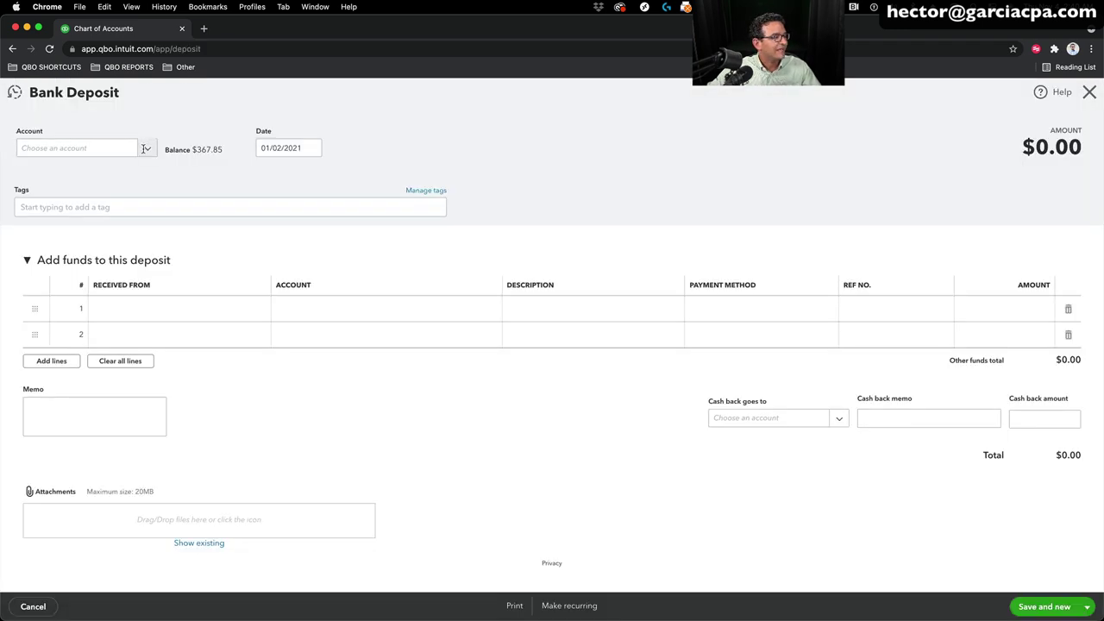
click(133, 148)
click(149, 151)
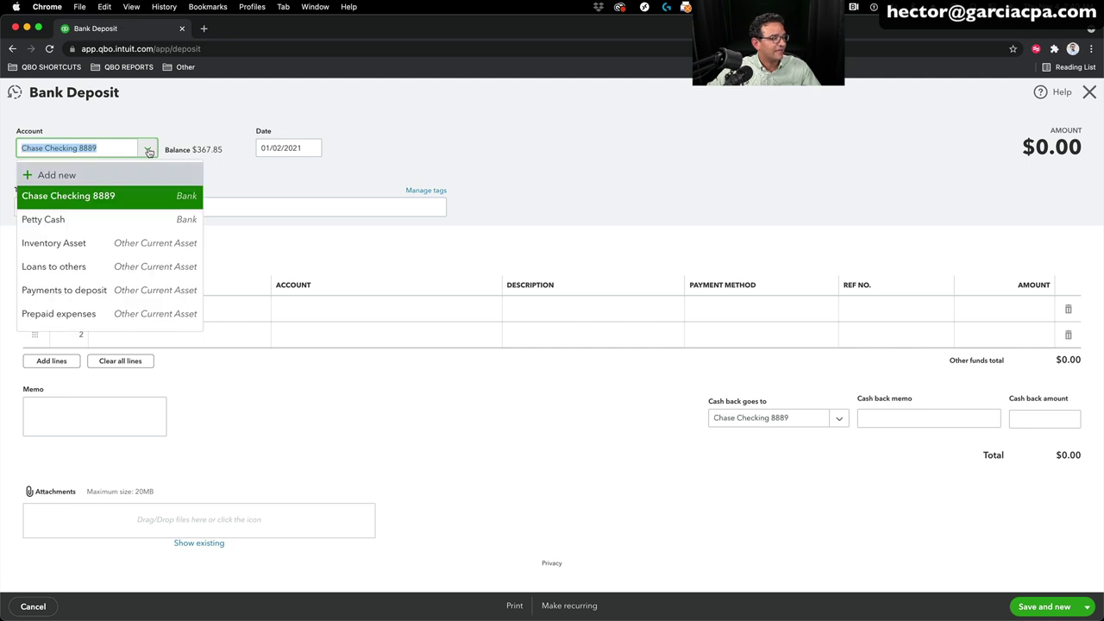
click(141, 151)
click(139, 152)
click(101, 198)
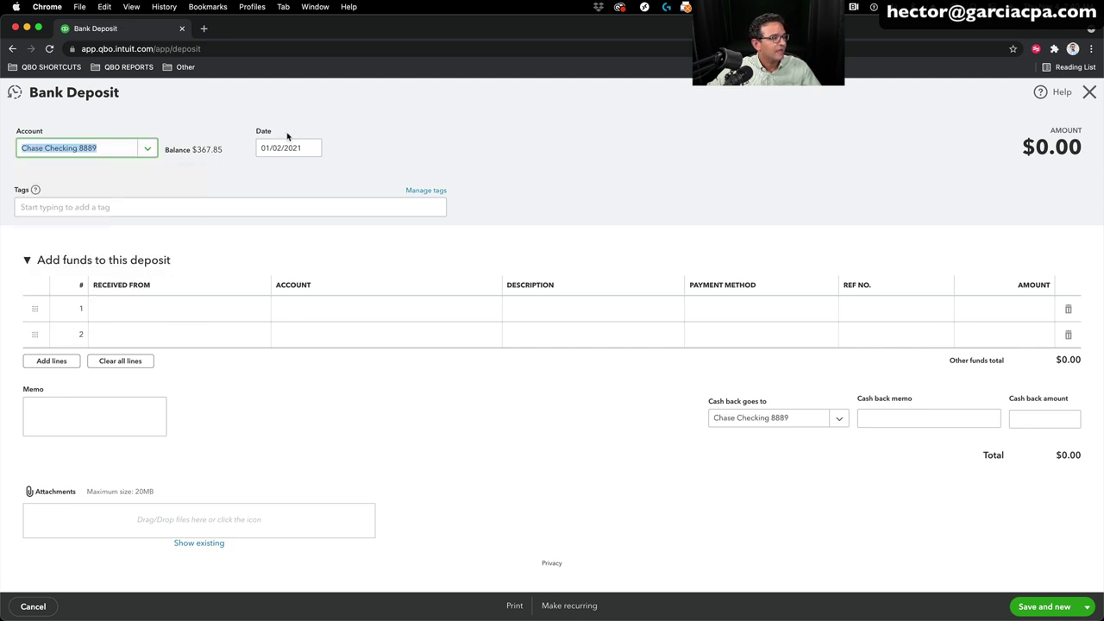
Step: Set the deposit date to 01/04/2021
click(291, 143)
double_click(292, 140)
text(3)
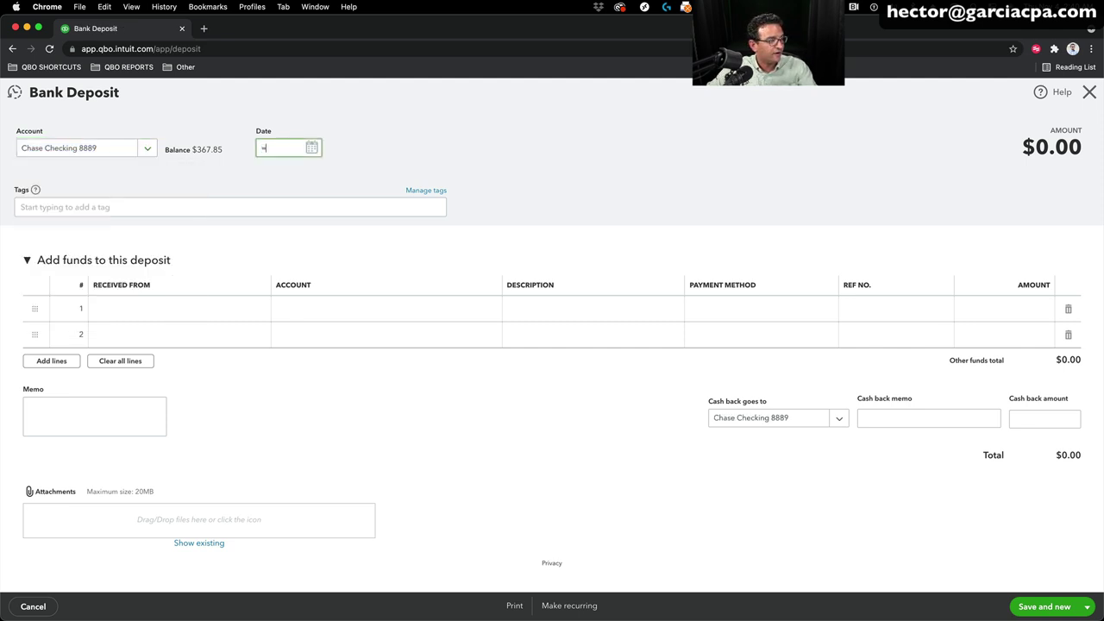
click(311, 148)
click(269, 226)
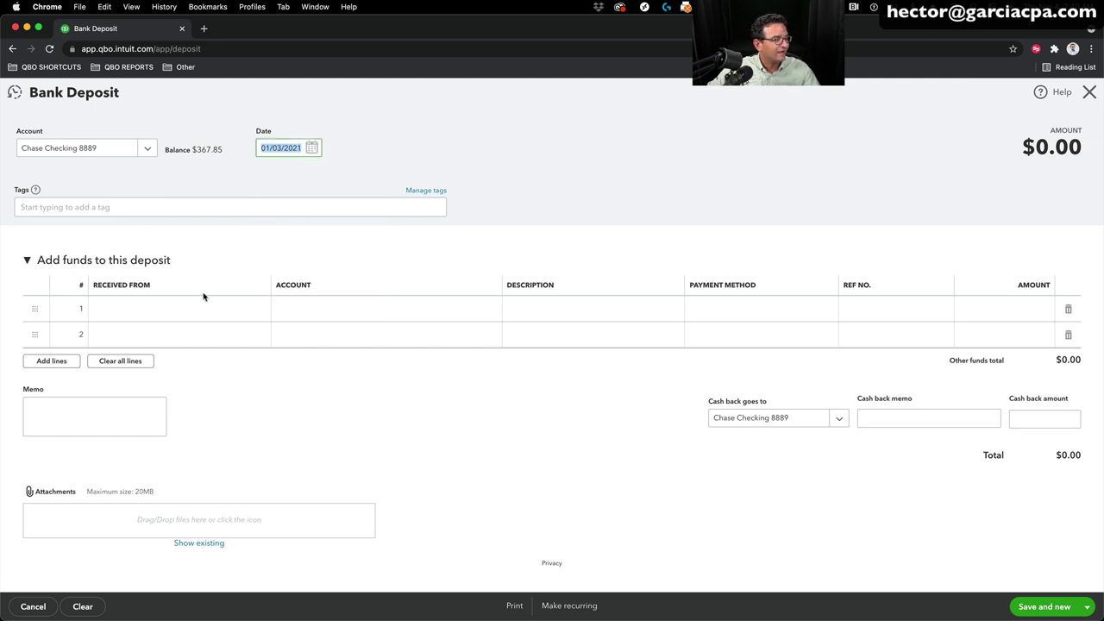
click(311, 147)
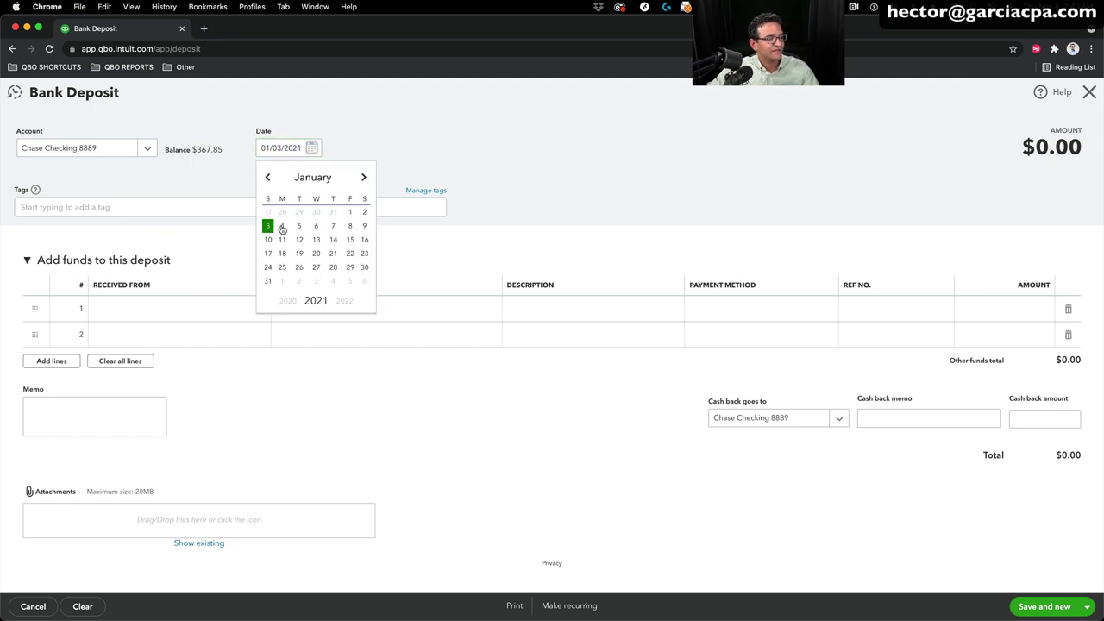
click(281, 227)
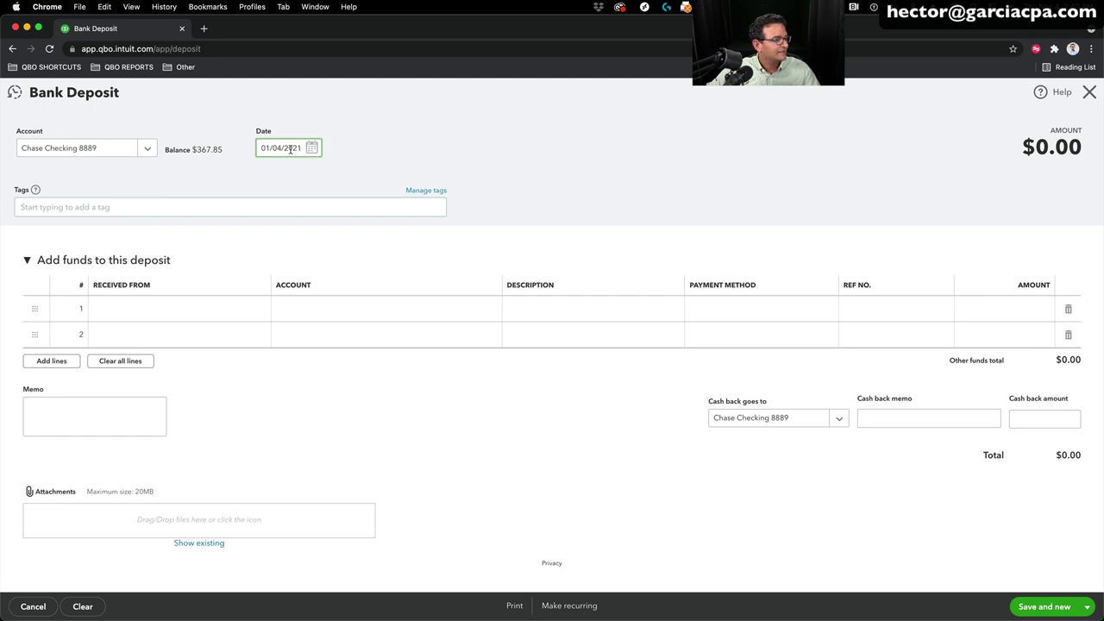
Step: Add a Petty Cash line 'putting cash back' for 50 and save the deposit
click(152, 313)
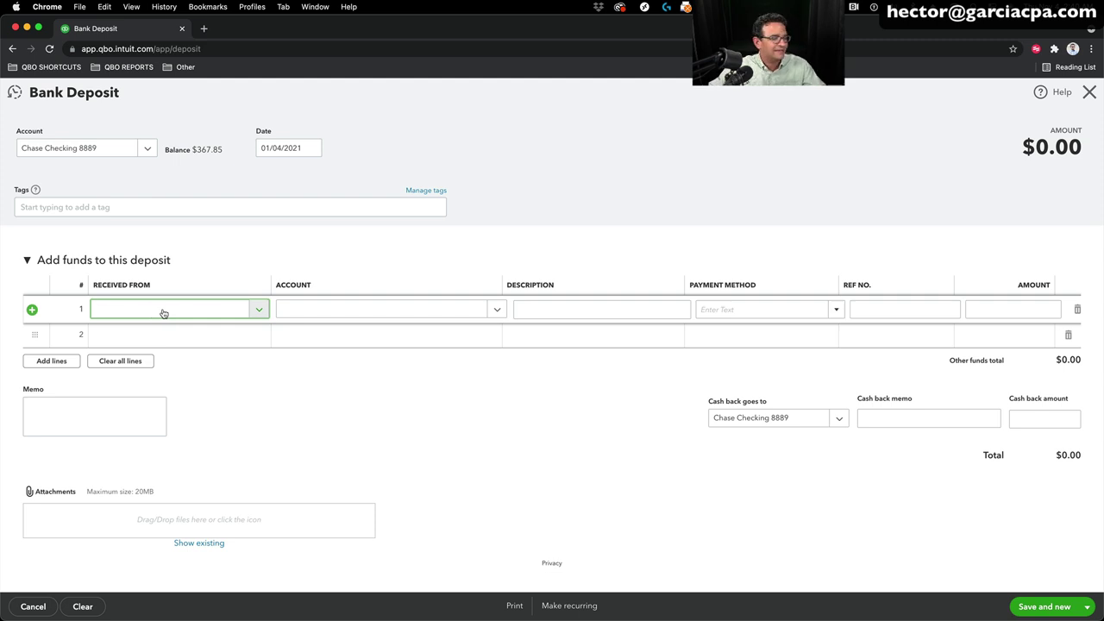
click(321, 310)
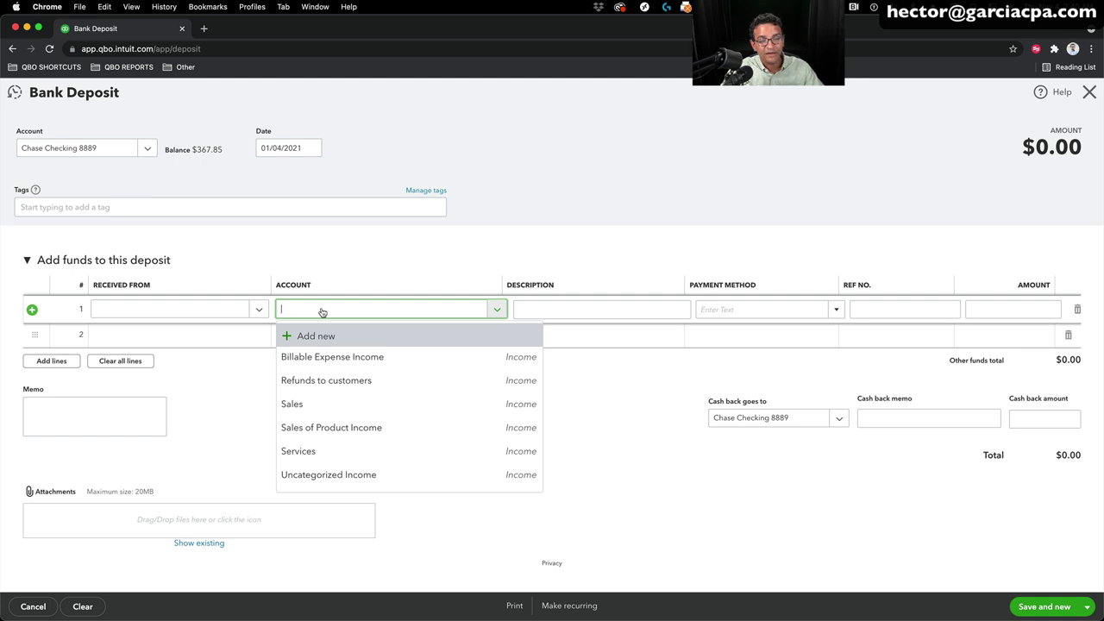
text(pet)
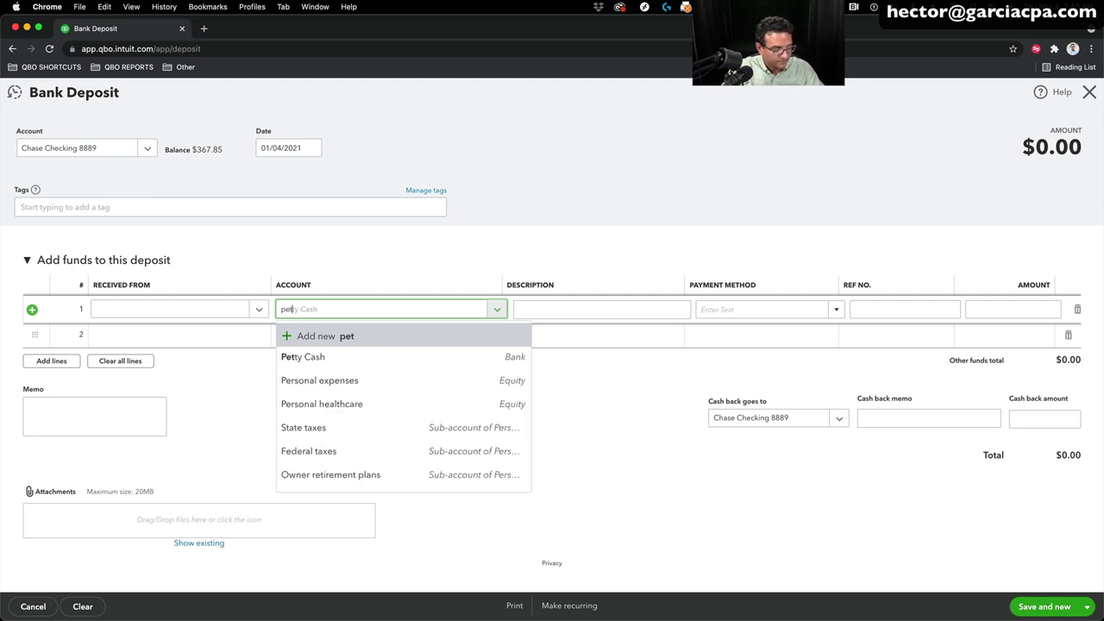
key(Down)
key(Down)
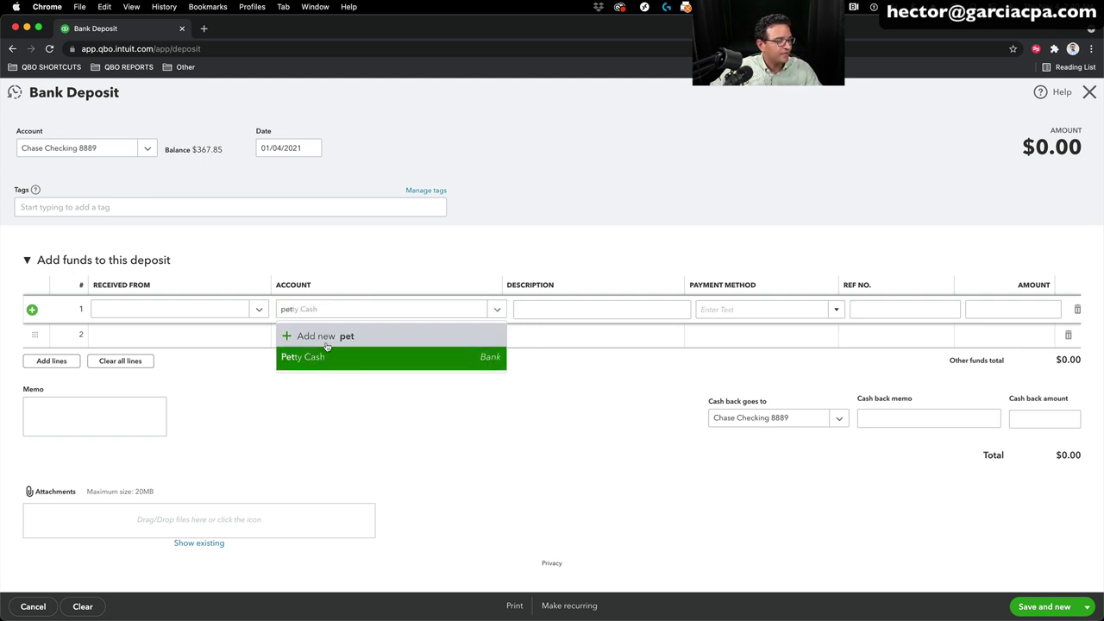
key(Tab)
text(pu)
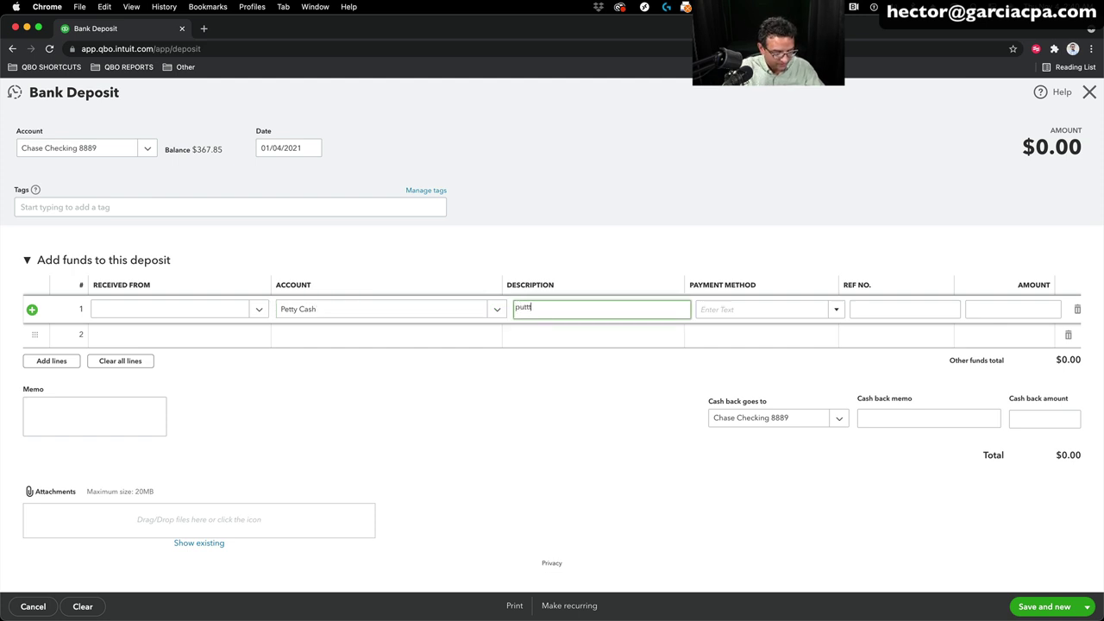
text(tting cas)
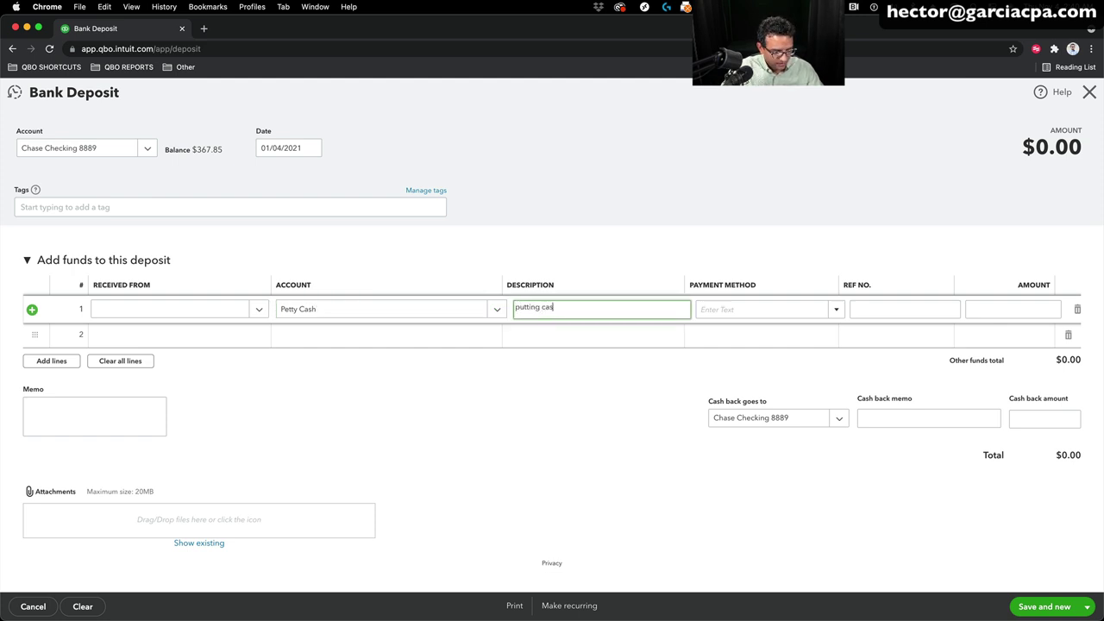
text(h back)
key(Tab)
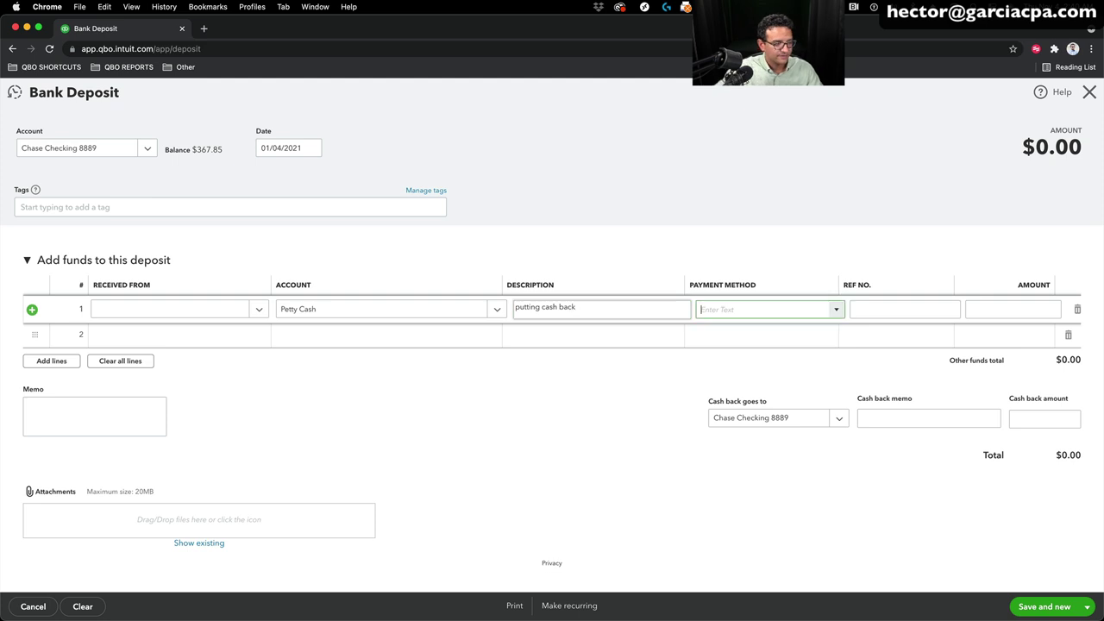
click(1028, 311)
text(50)
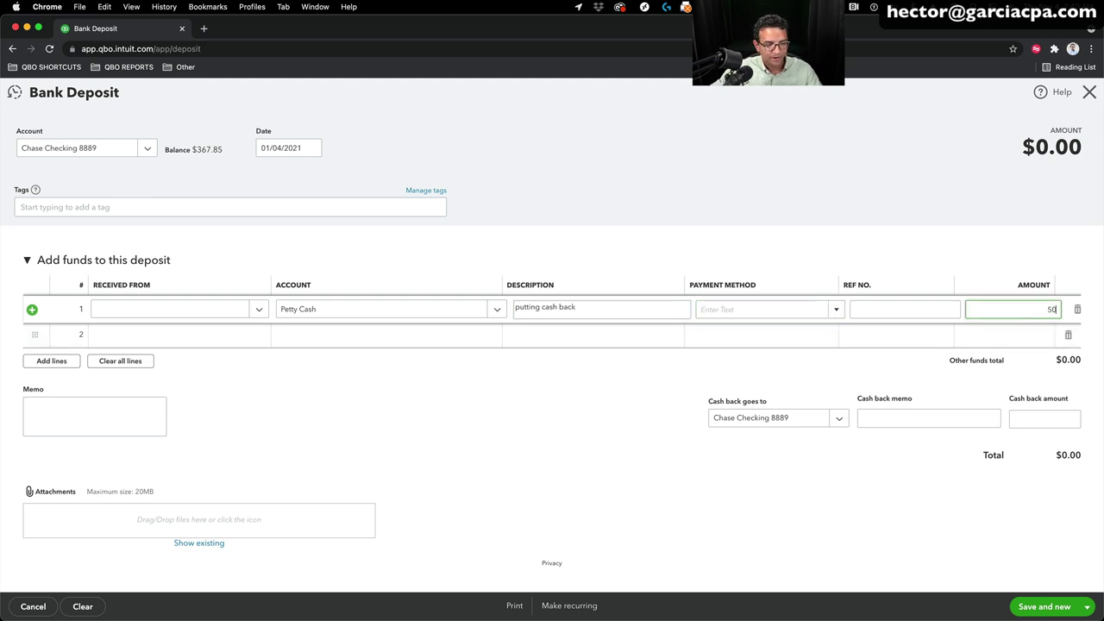
click(1089, 607)
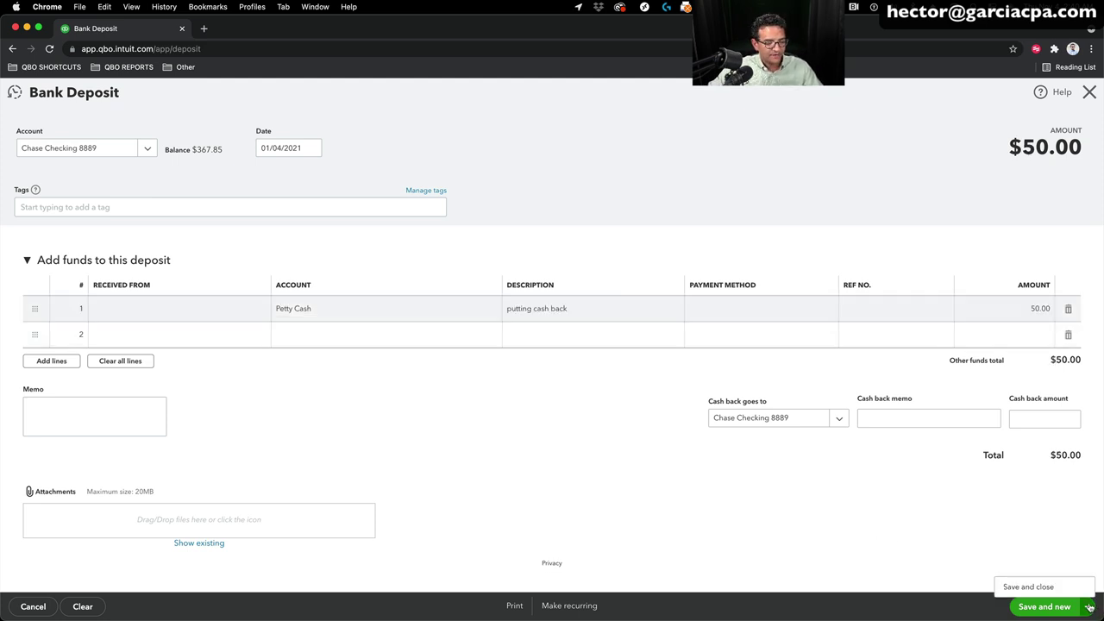
click(1029, 588)
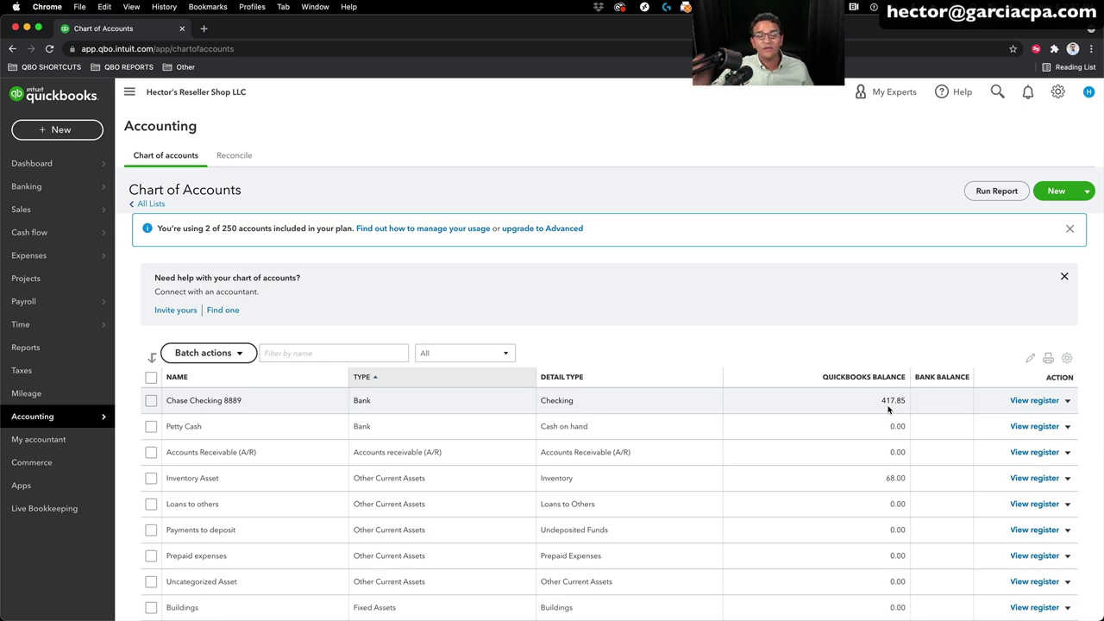
Step: Find and open the Inventory Valuation Summary report by searching 'inve'
click(43, 346)
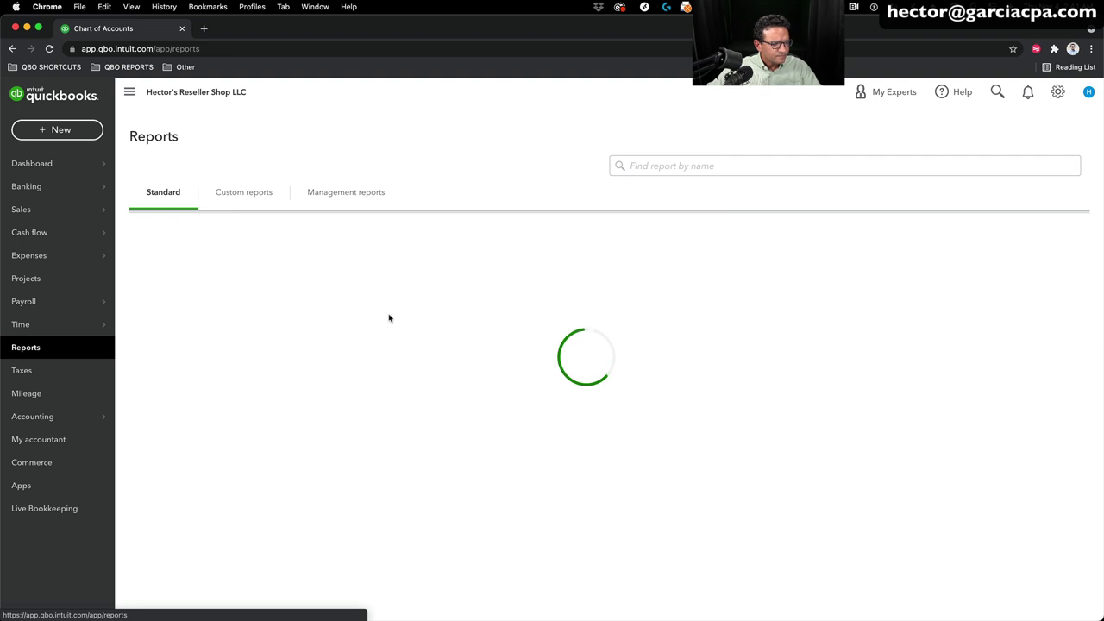
click(656, 164)
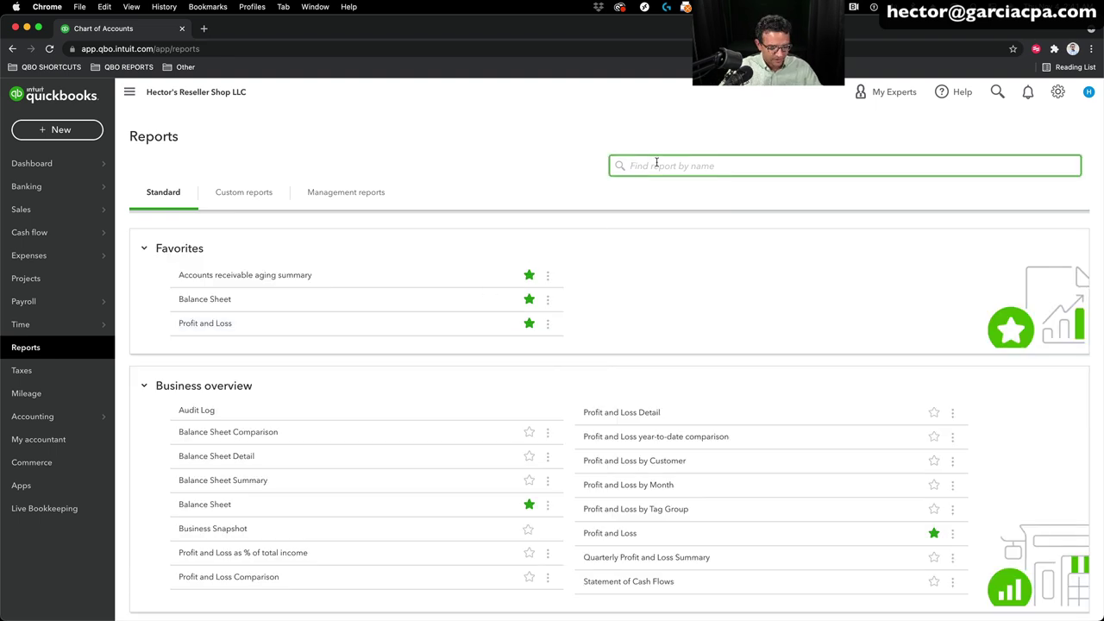
text(inve)
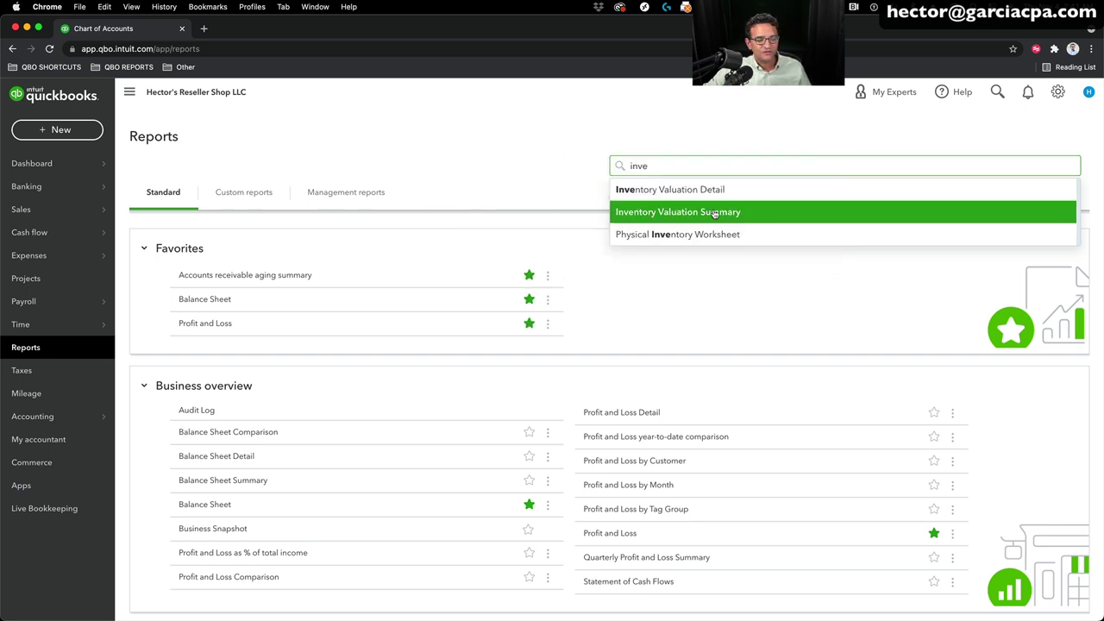
click(681, 213)
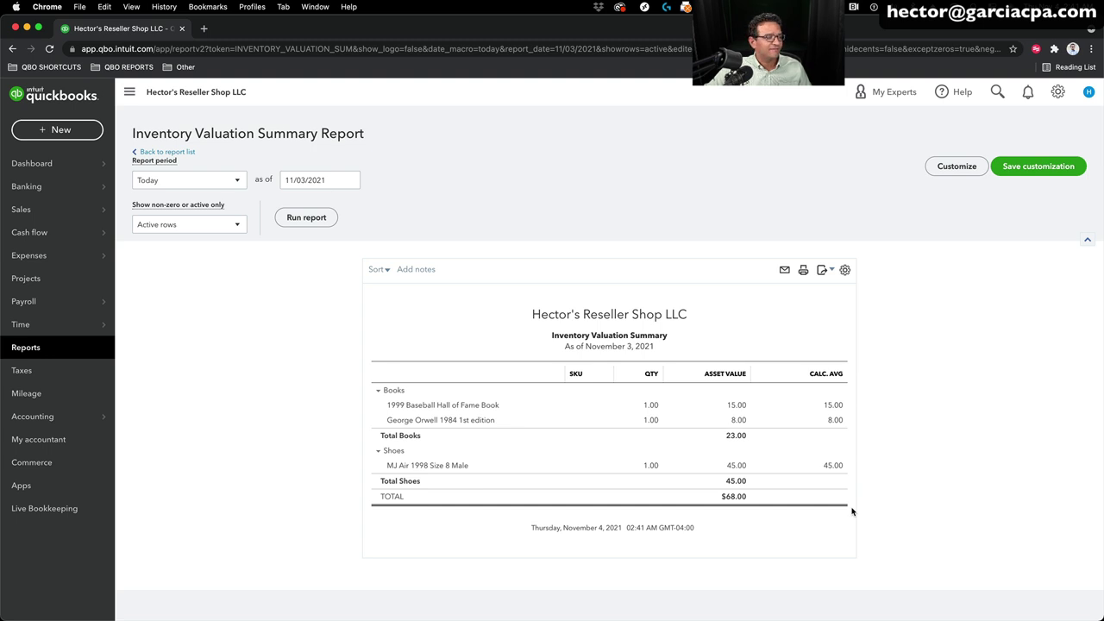
Step: Return to Reports and open the Balance Sheet
click(26, 347)
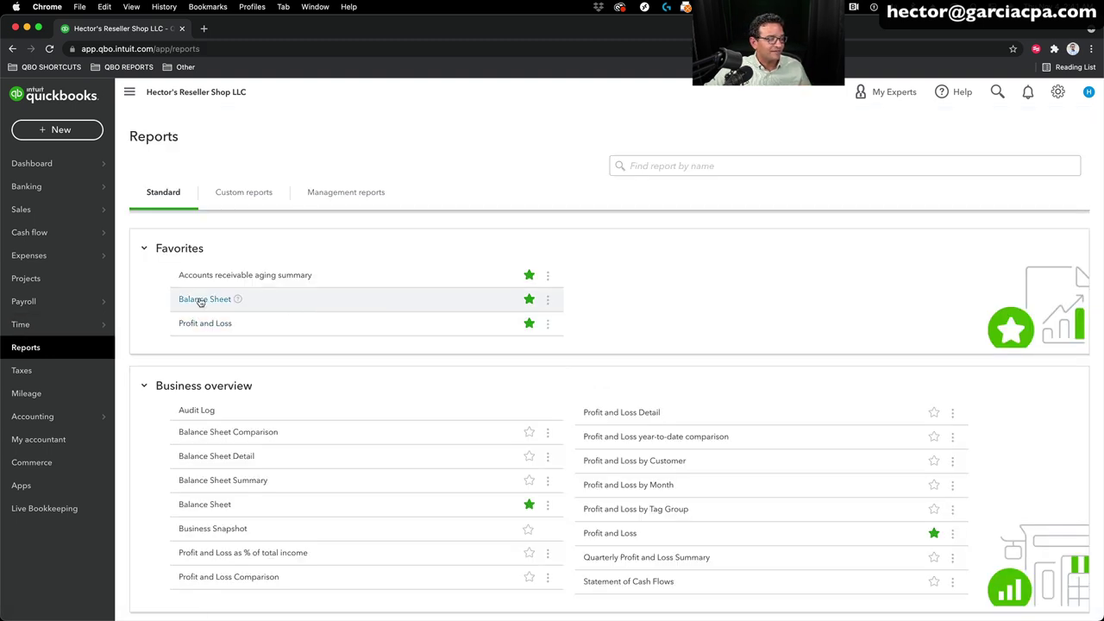
click(200, 300)
scroll(199, 301, down, 3)
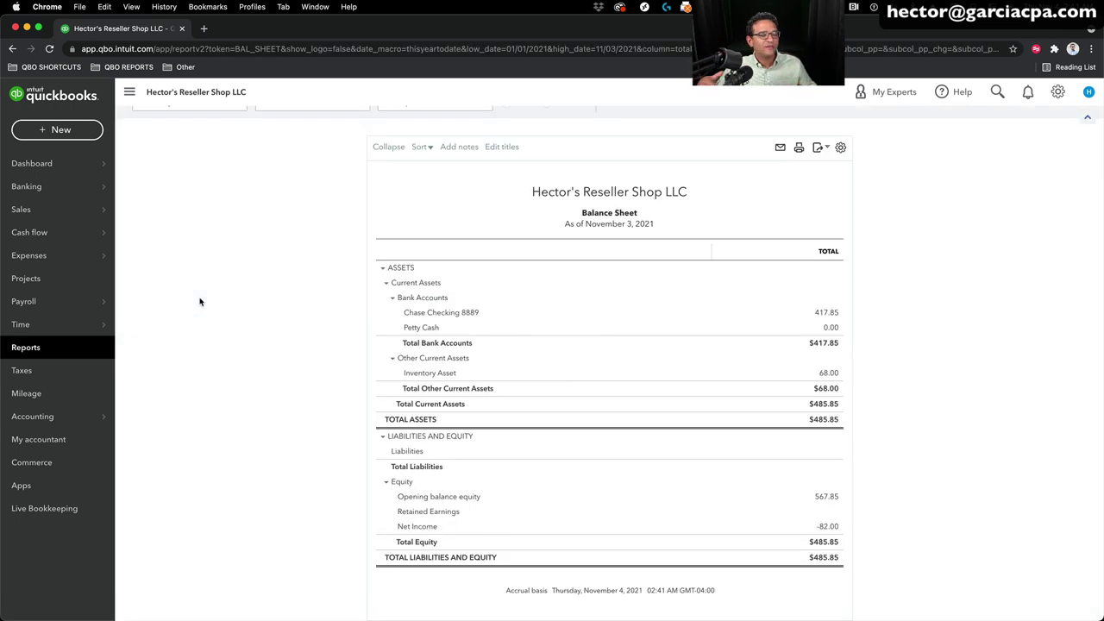
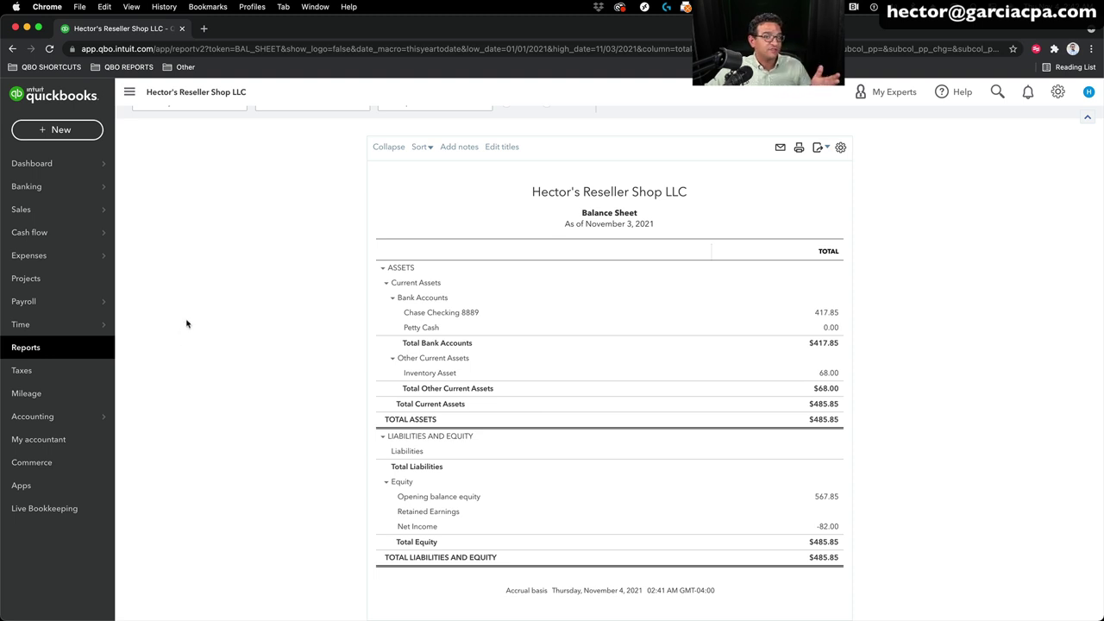
Step: Open a blank Sales Receipt #1001 from the + New menu
click(47, 128)
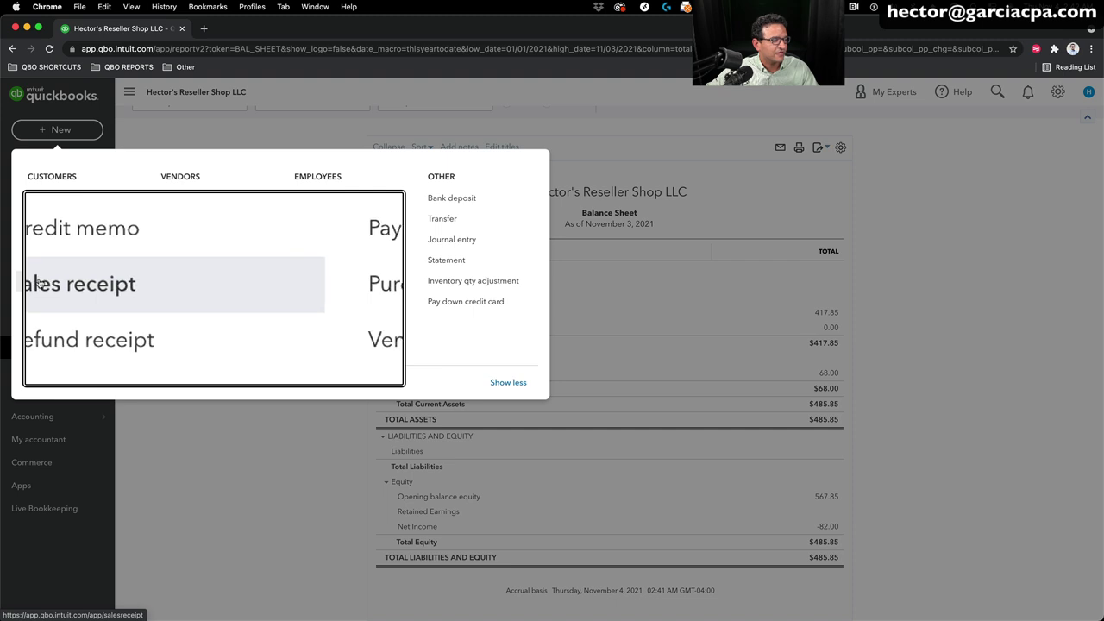
click(38, 285)
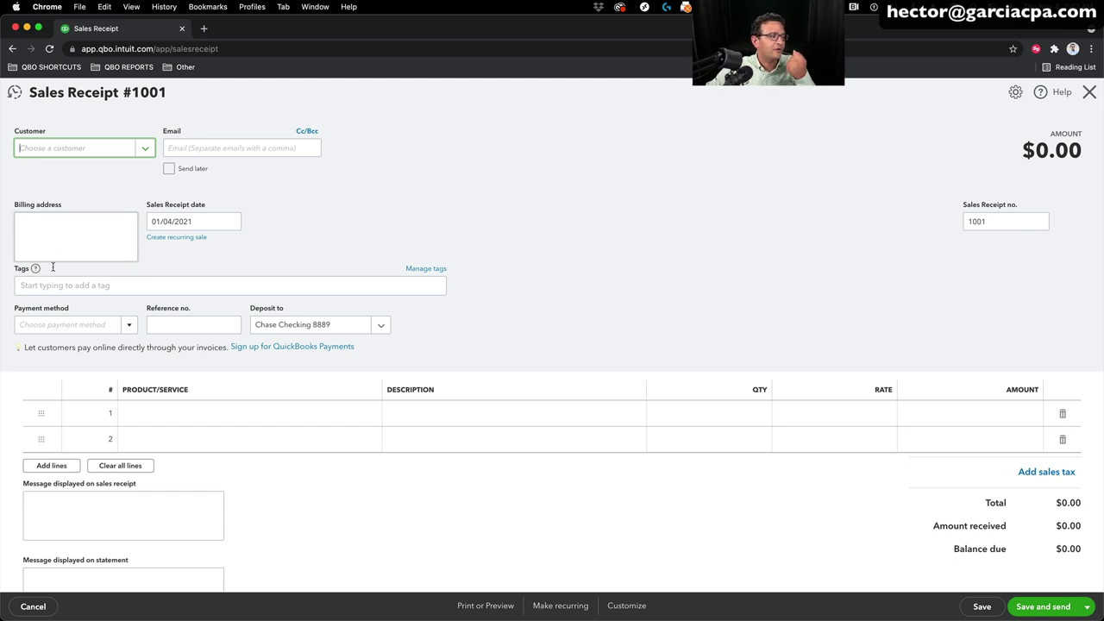
Step: Add a new customer to the sales receipt from the Customer dropdown
click(145, 148)
click(43, 174)
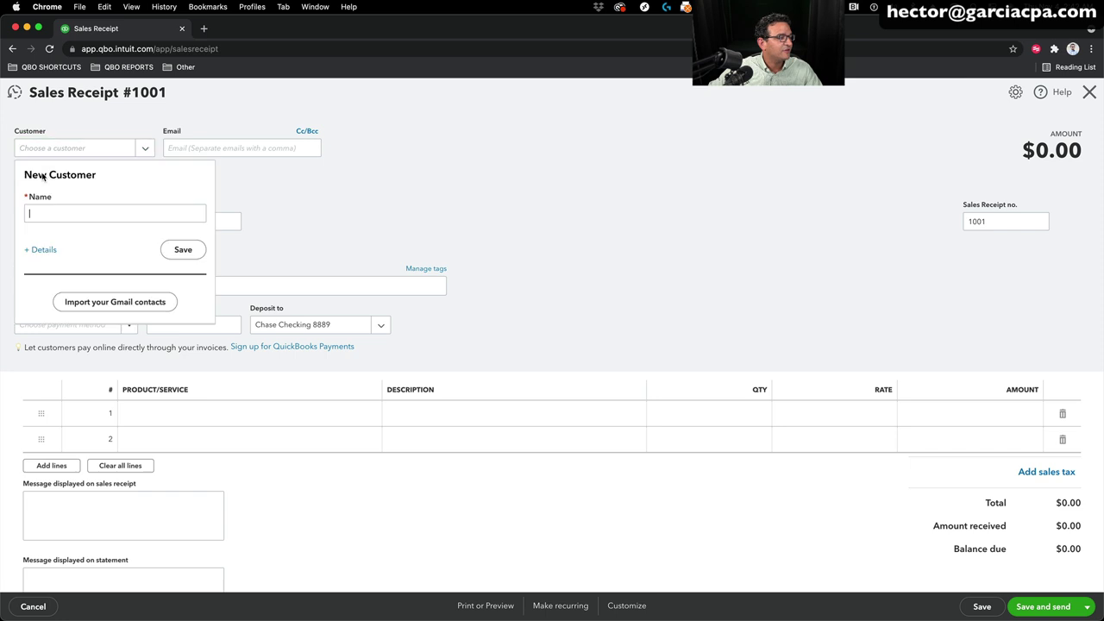
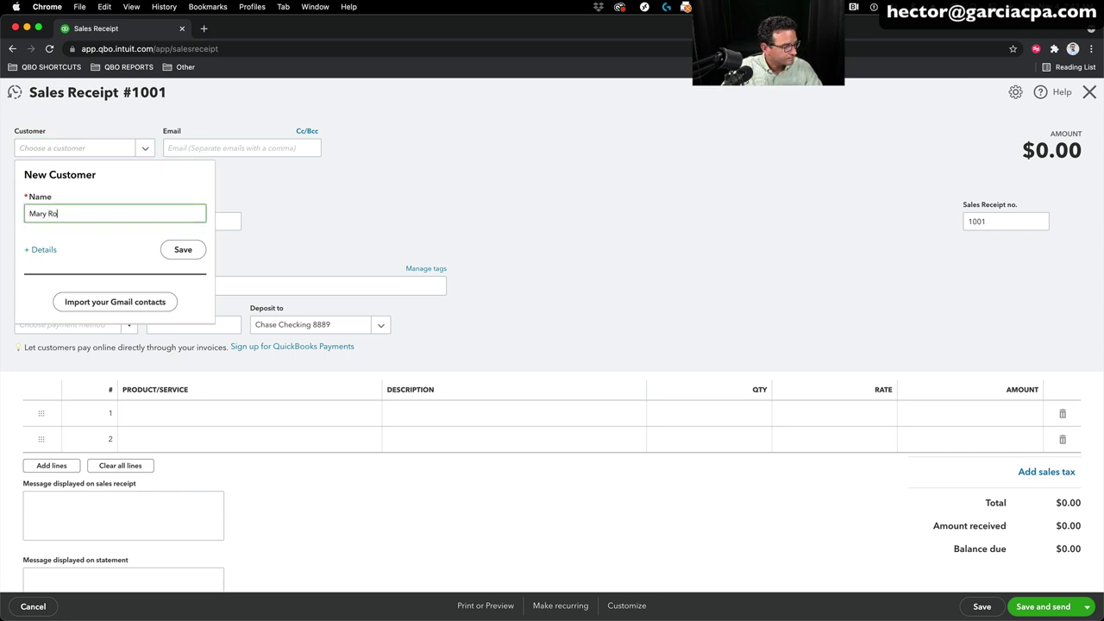
click(183, 249)
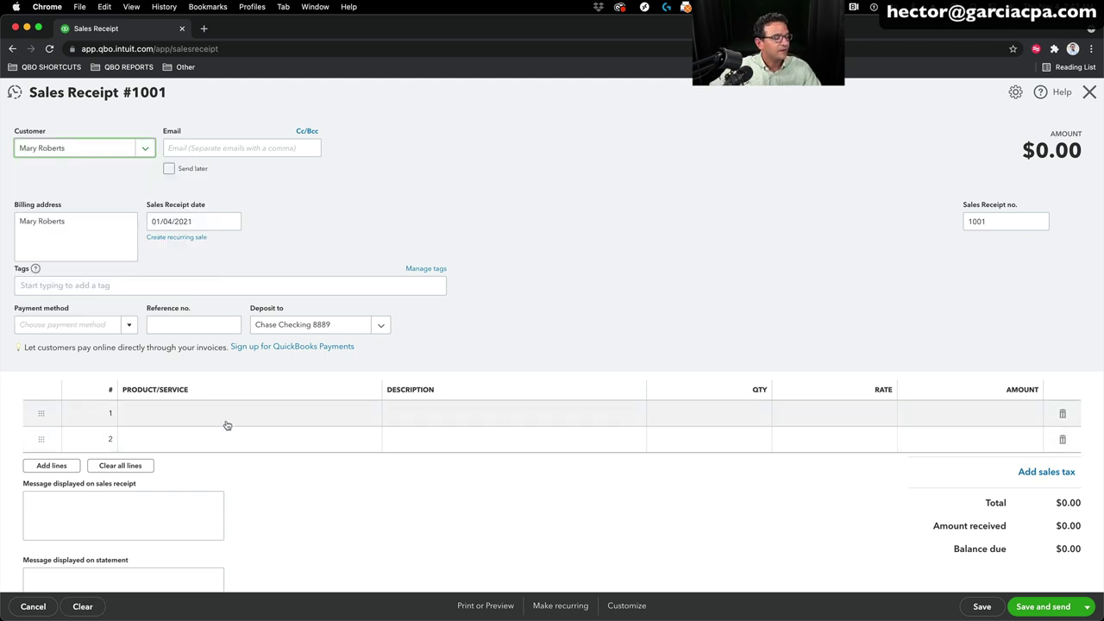
Step: Add a line for MJ Air 1998 Size 8 Male at rate 85
click(173, 414)
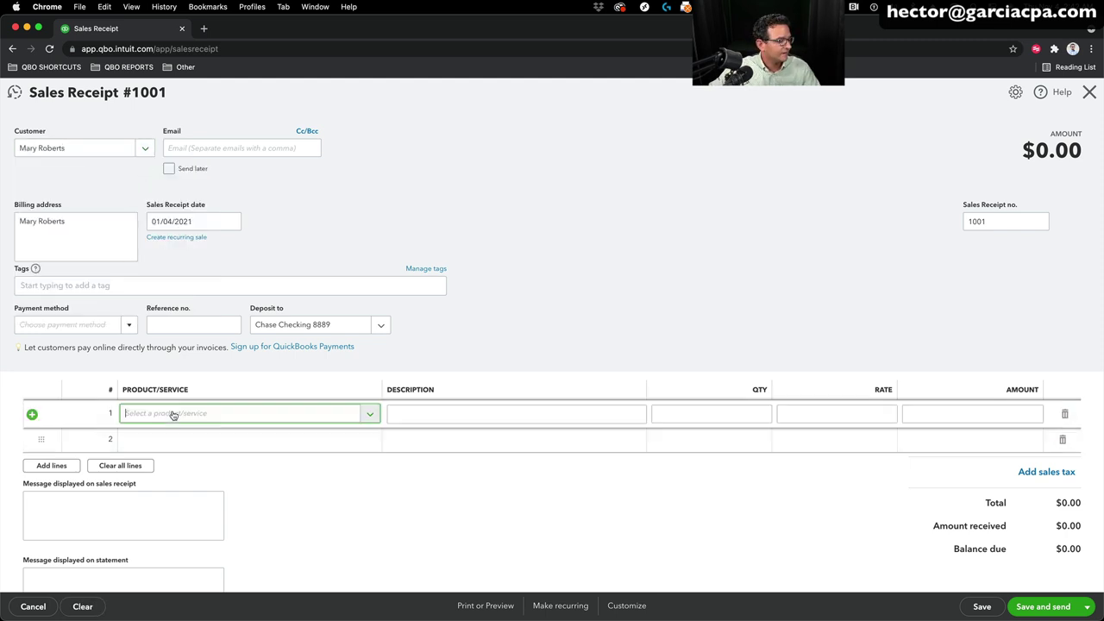
click(173, 414)
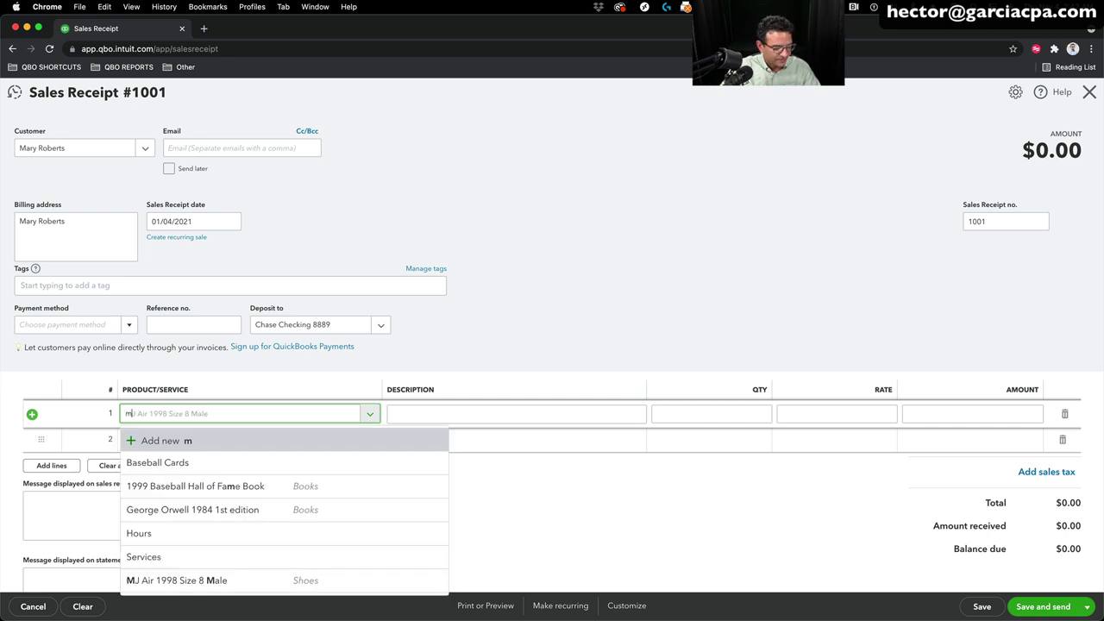
text(mj)
click(183, 463)
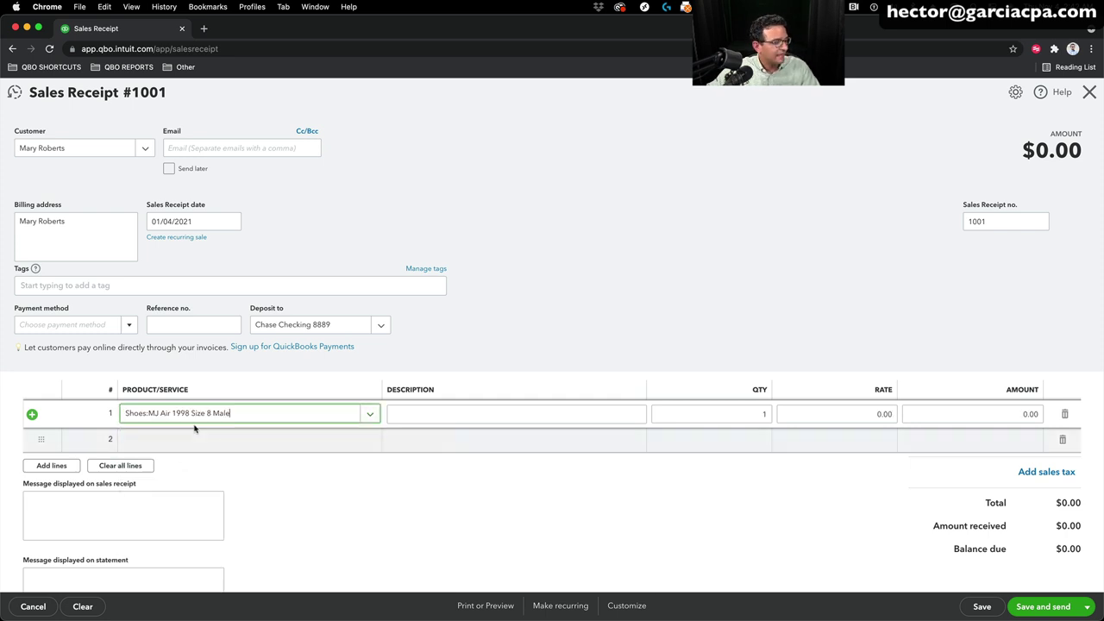
click(843, 414)
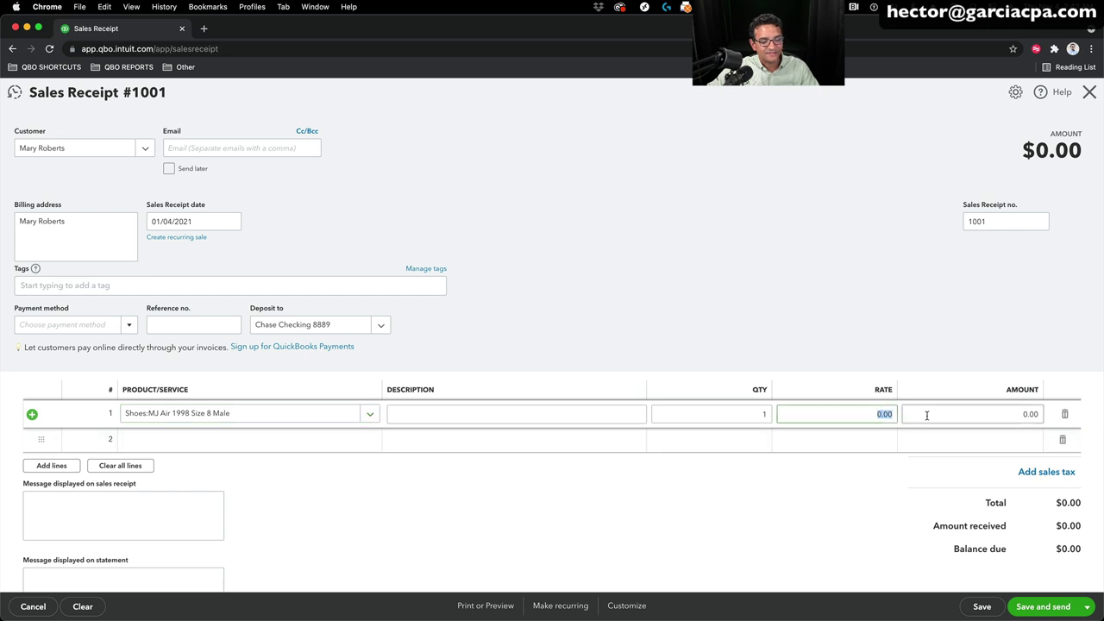
text(85)
key(Tab)
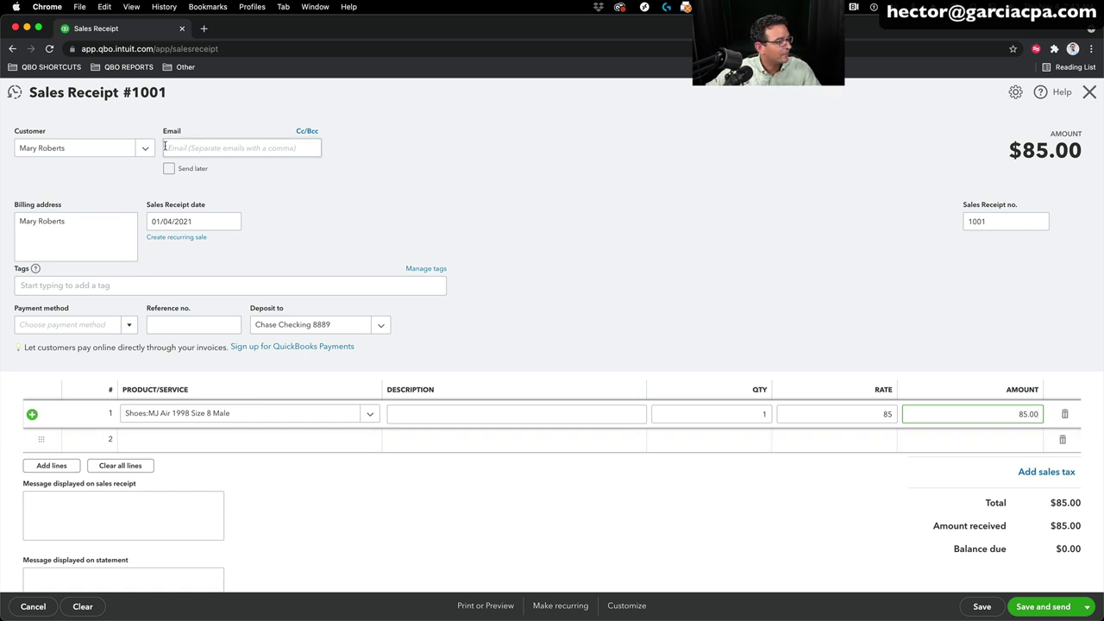
Step: Deposit to Petty Cash, date the receipt 01/09/2021, and set payment method Cash
click(381, 326)
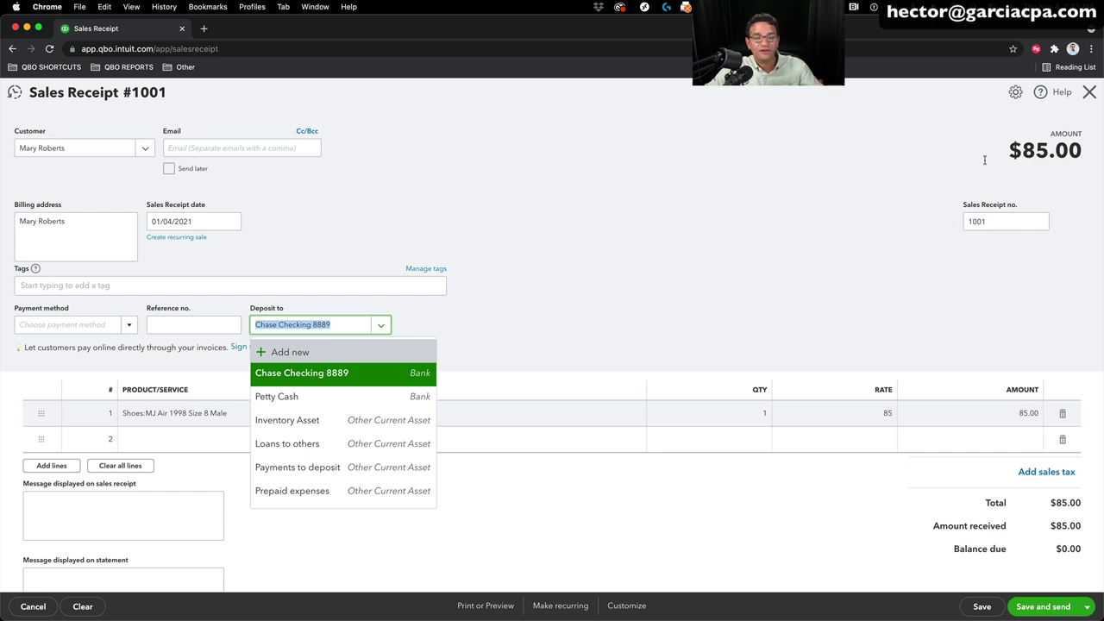
click(284, 396)
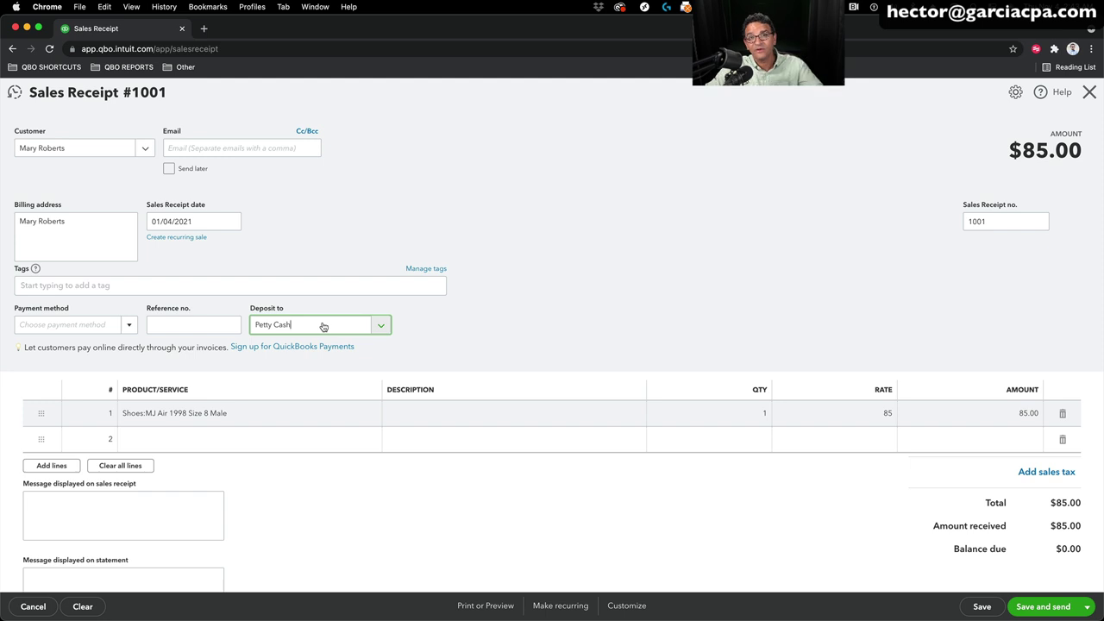
click(380, 325)
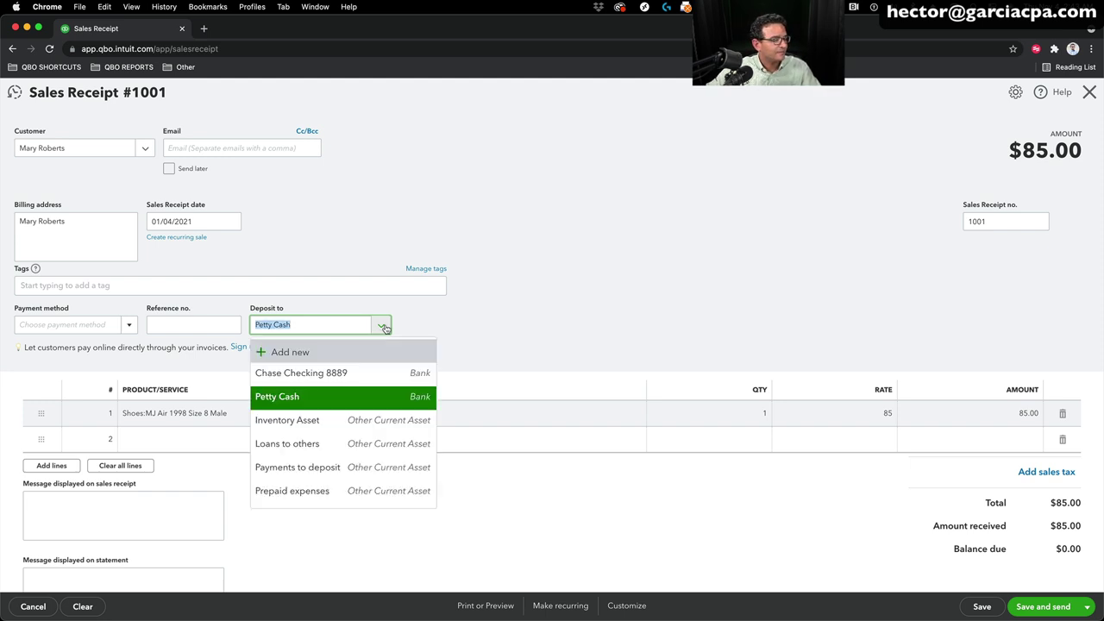
click(381, 326)
click(231, 222)
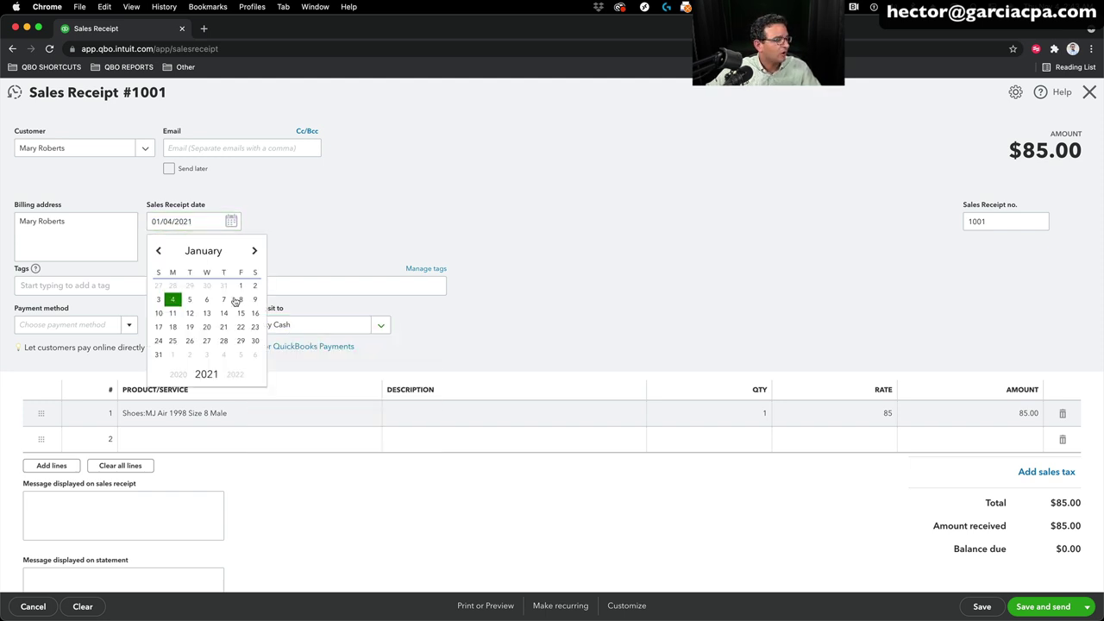
click(256, 300)
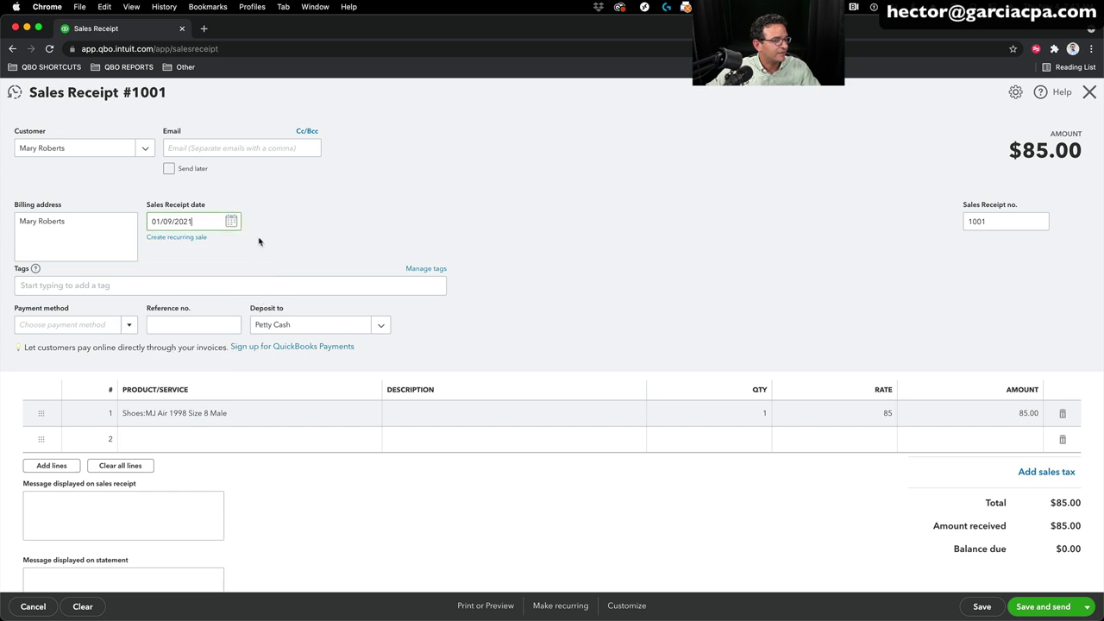
click(126, 326)
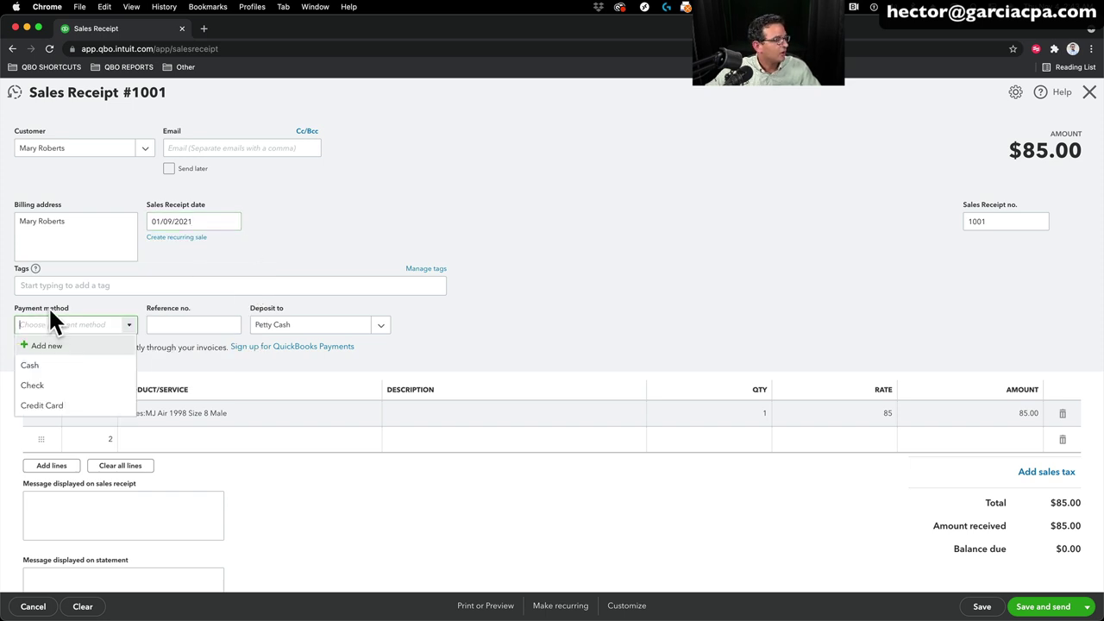
click(38, 367)
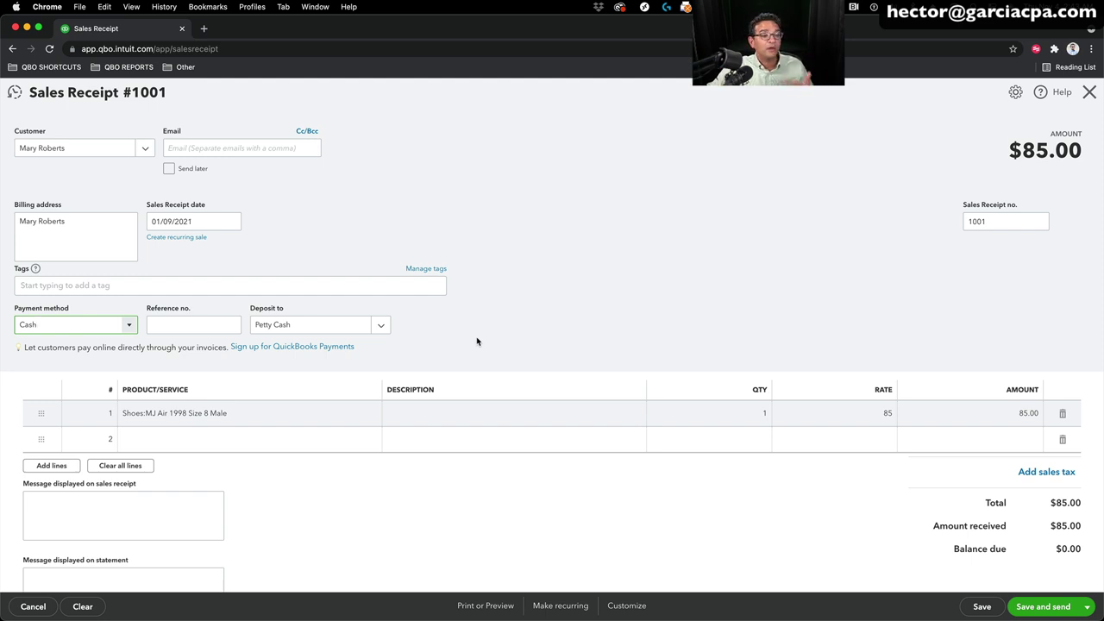
Step: Create a new tag group named Venue in Manage tags
click(426, 269)
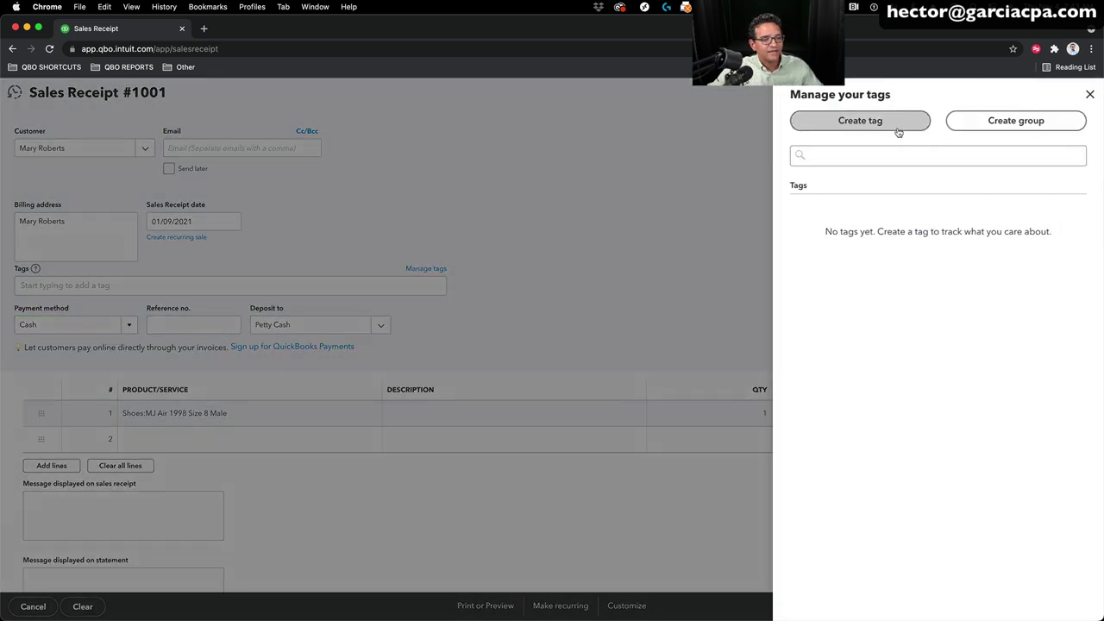
click(979, 123)
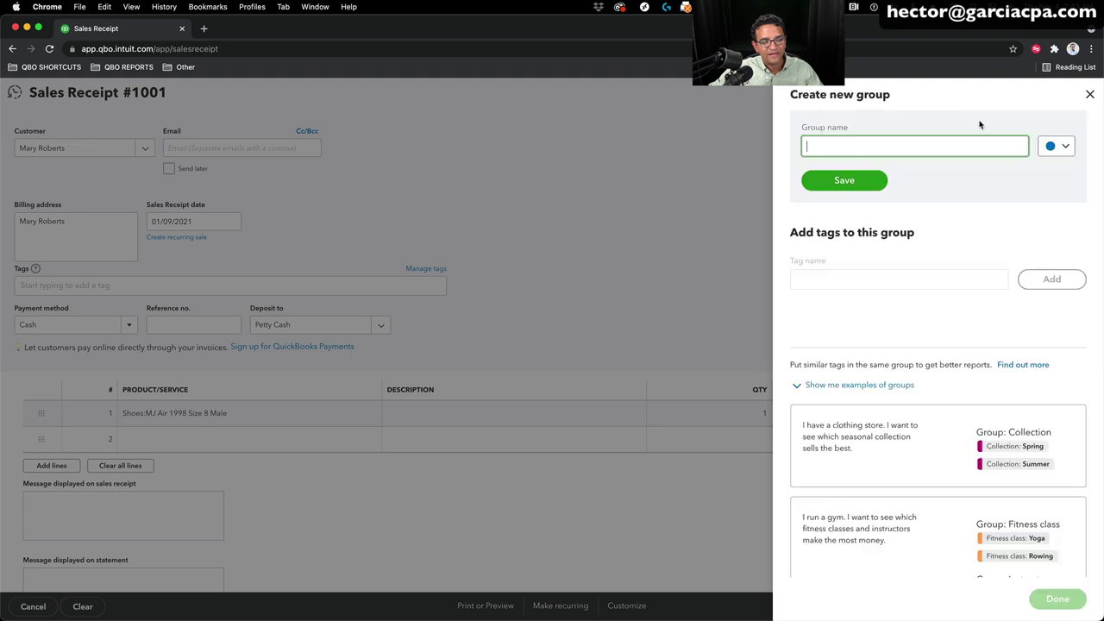
text(Locati)
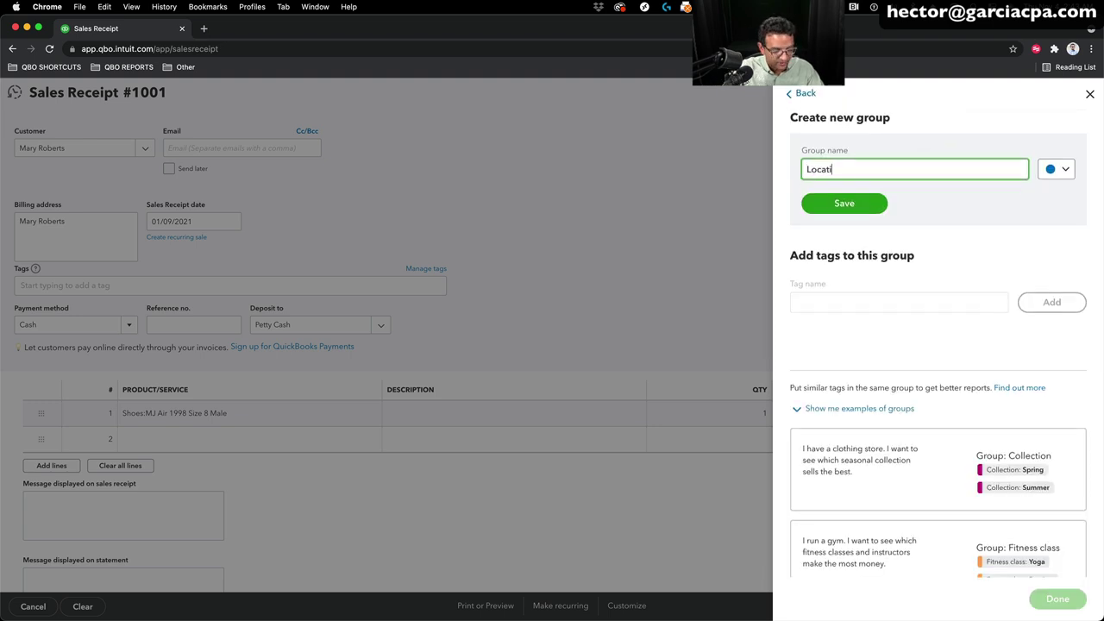
text(on)
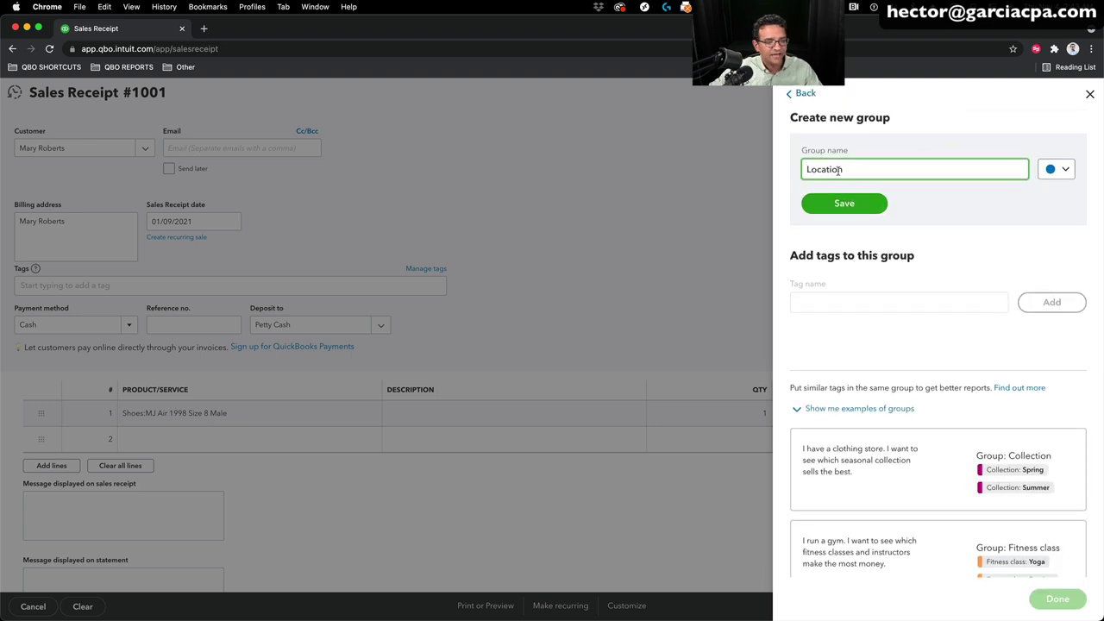
double_click(838, 170)
text(Venue)
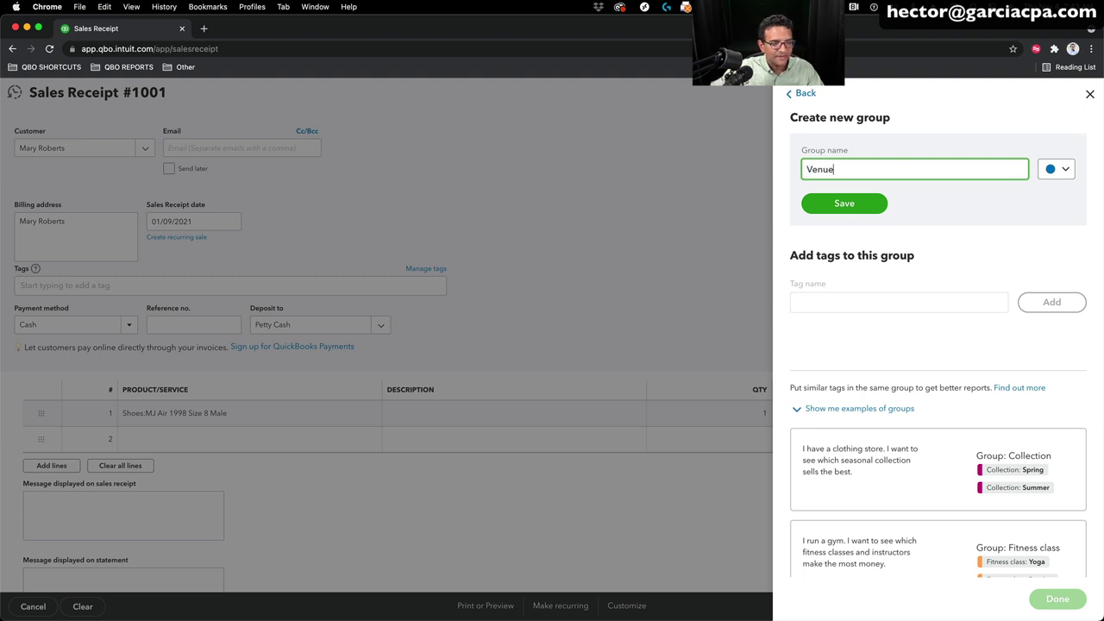
click(852, 207)
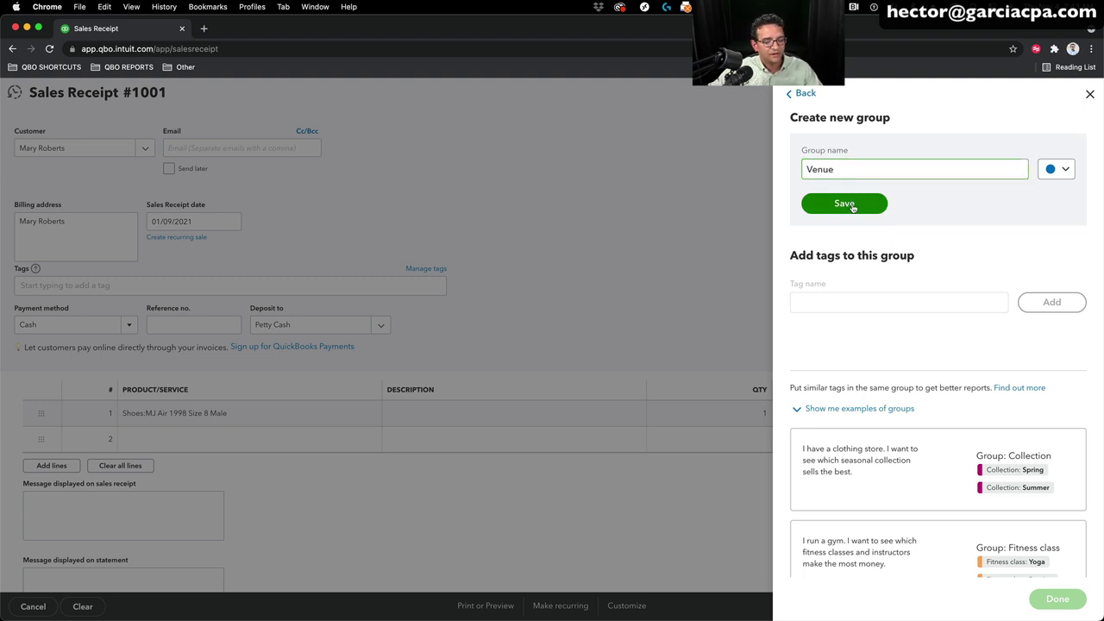
Step: Add the tags Miami Fleamarket and My Backyard to the Venue group
click(842, 237)
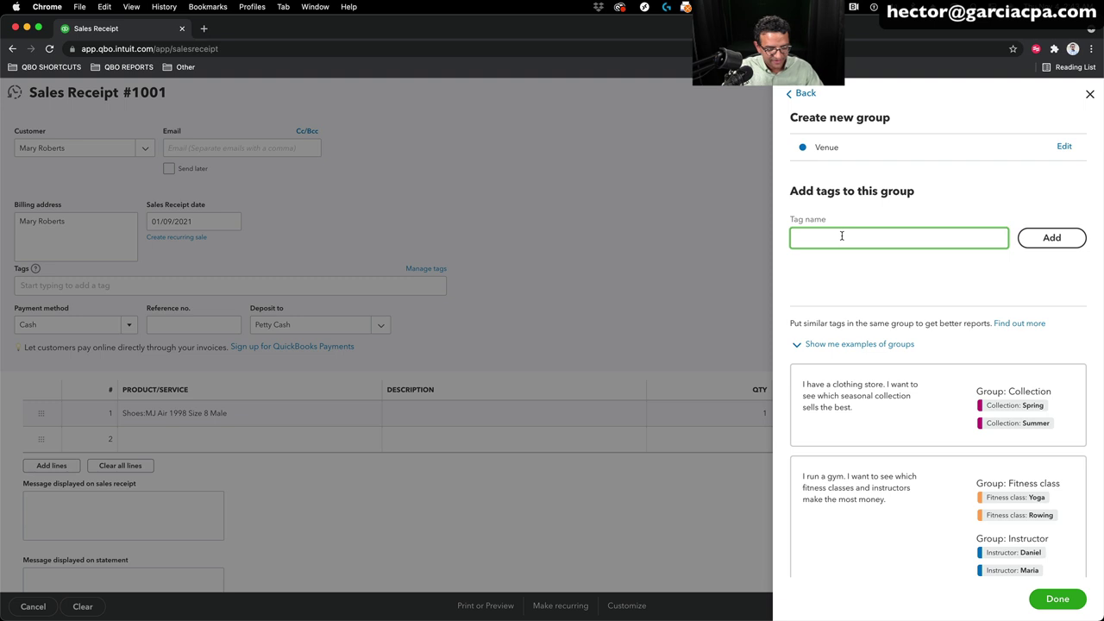
text(Miami Fle)
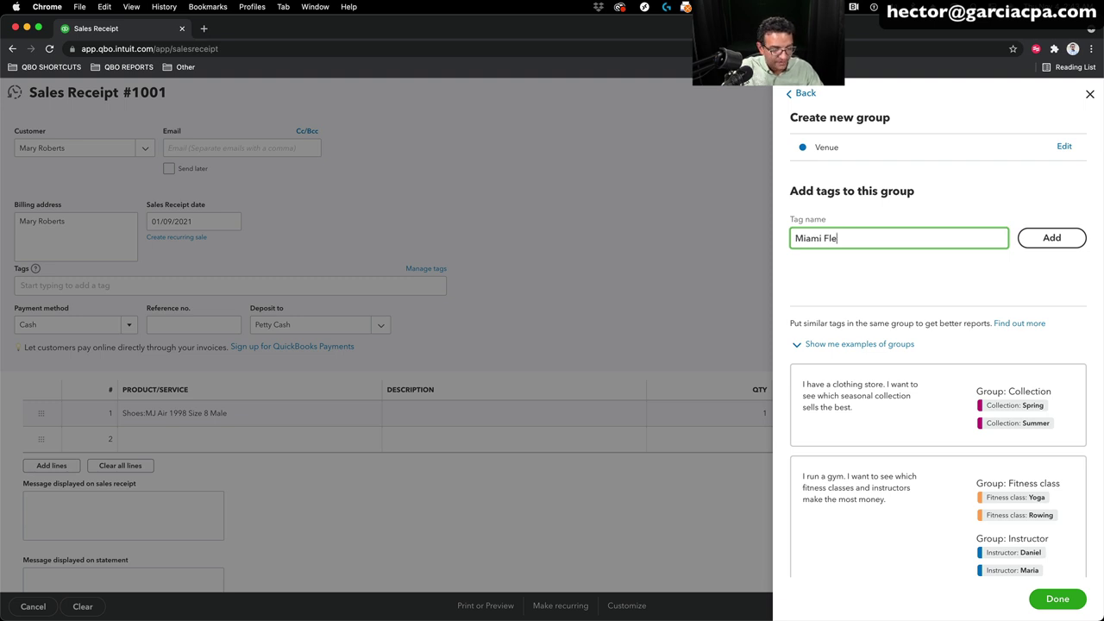
text(amarket)
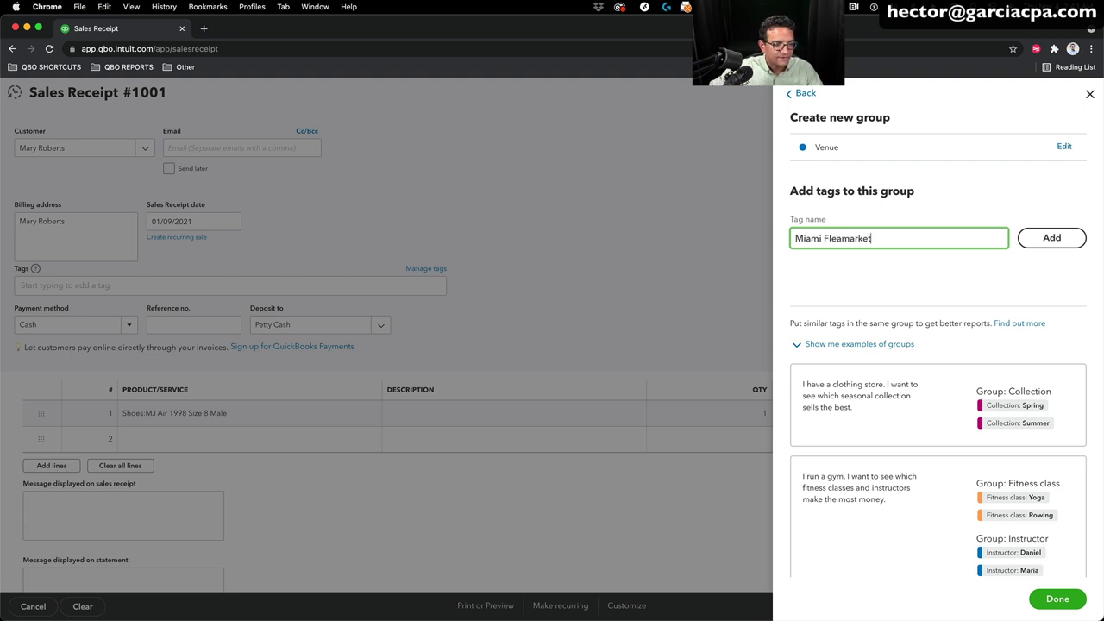
click(1047, 242)
click(822, 236)
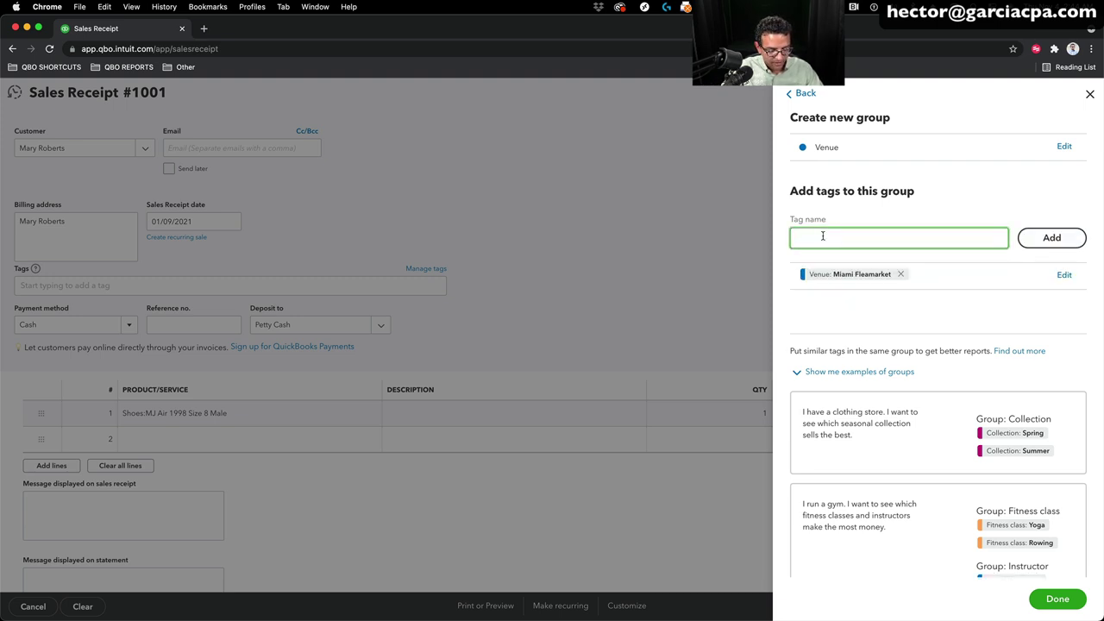
text(Backyard)
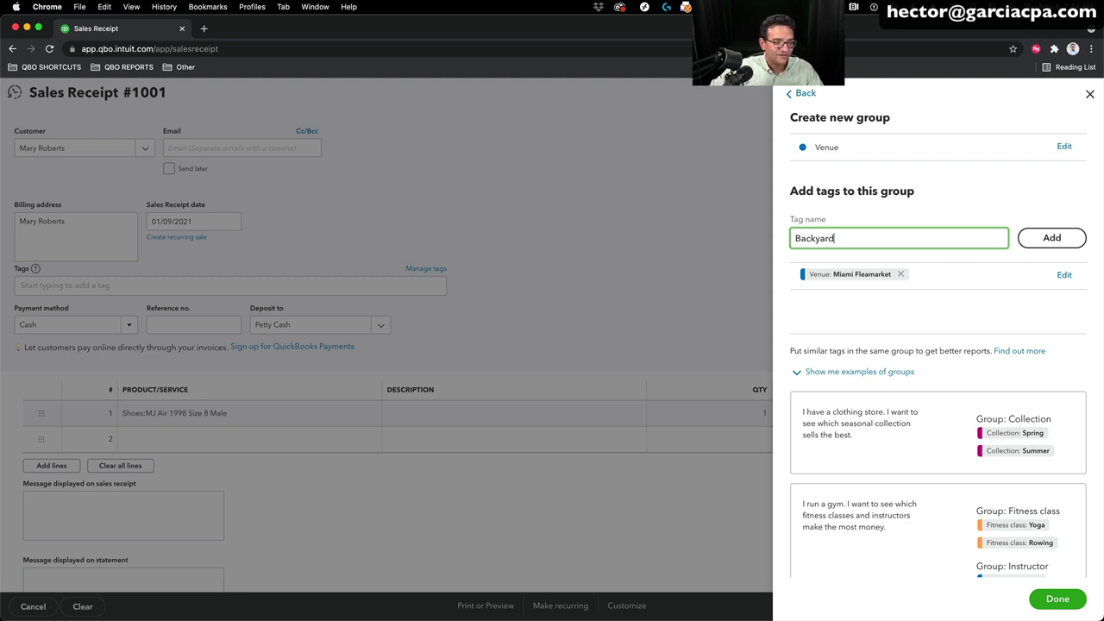
text(My)
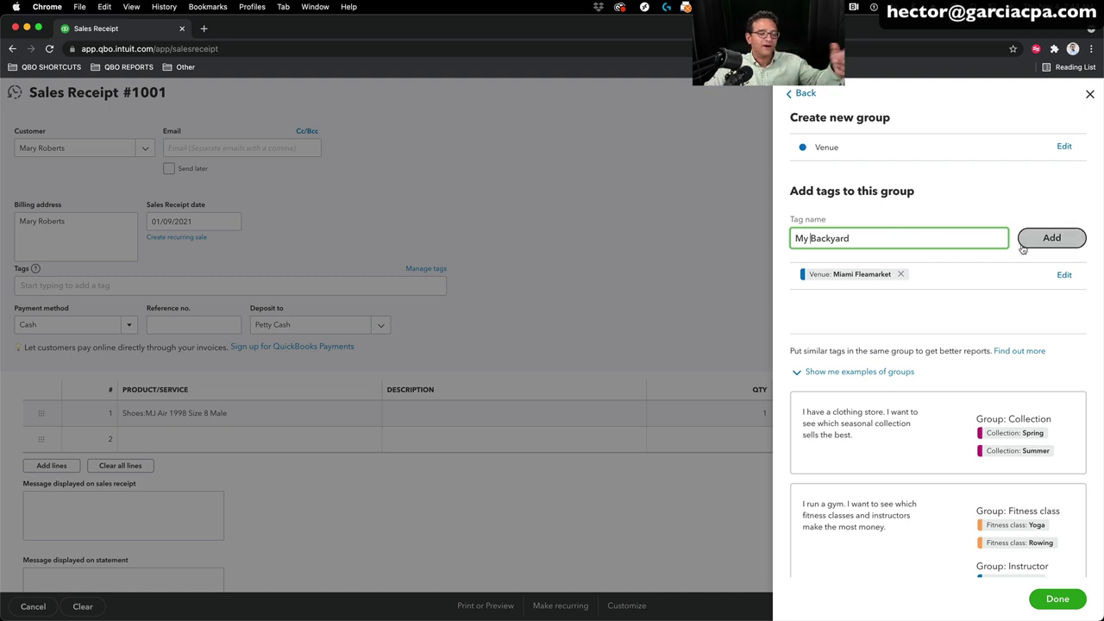
click(1051, 242)
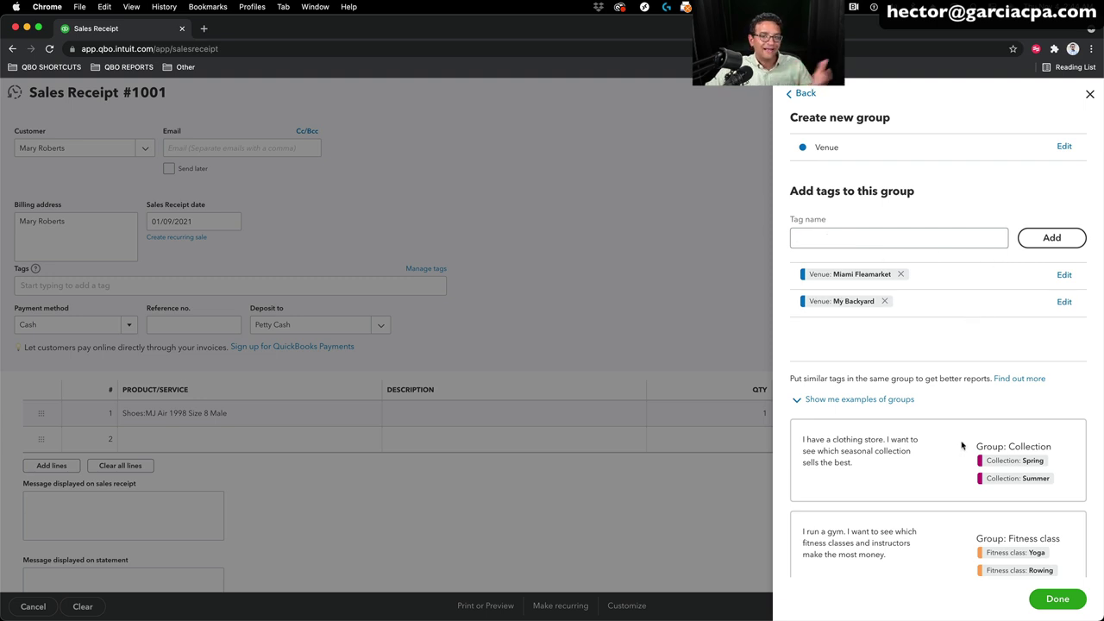
click(1057, 599)
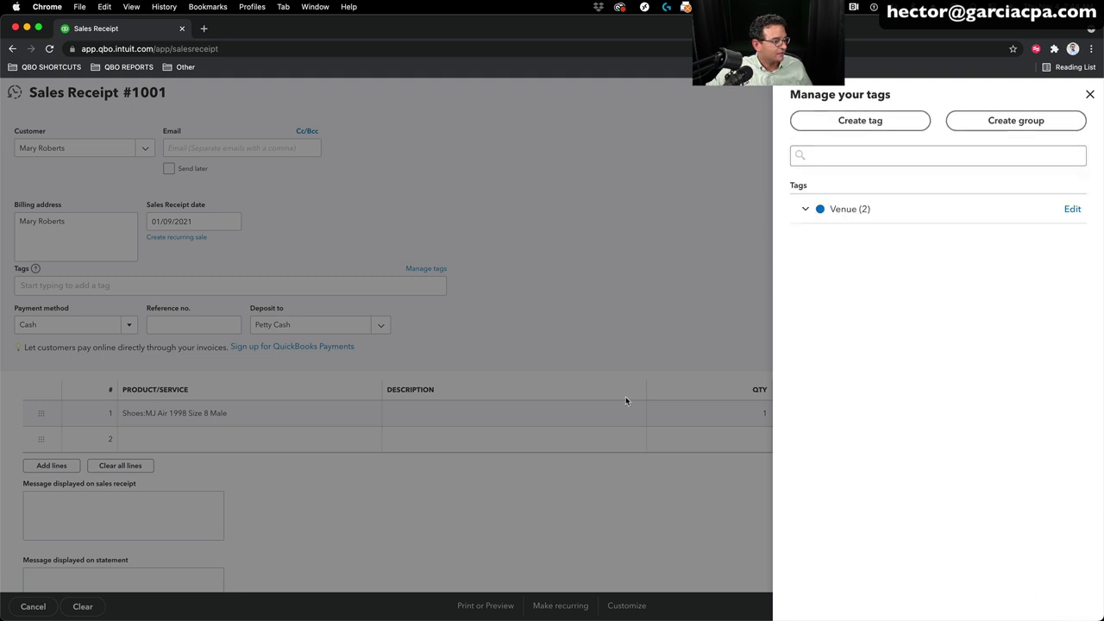
click(1090, 94)
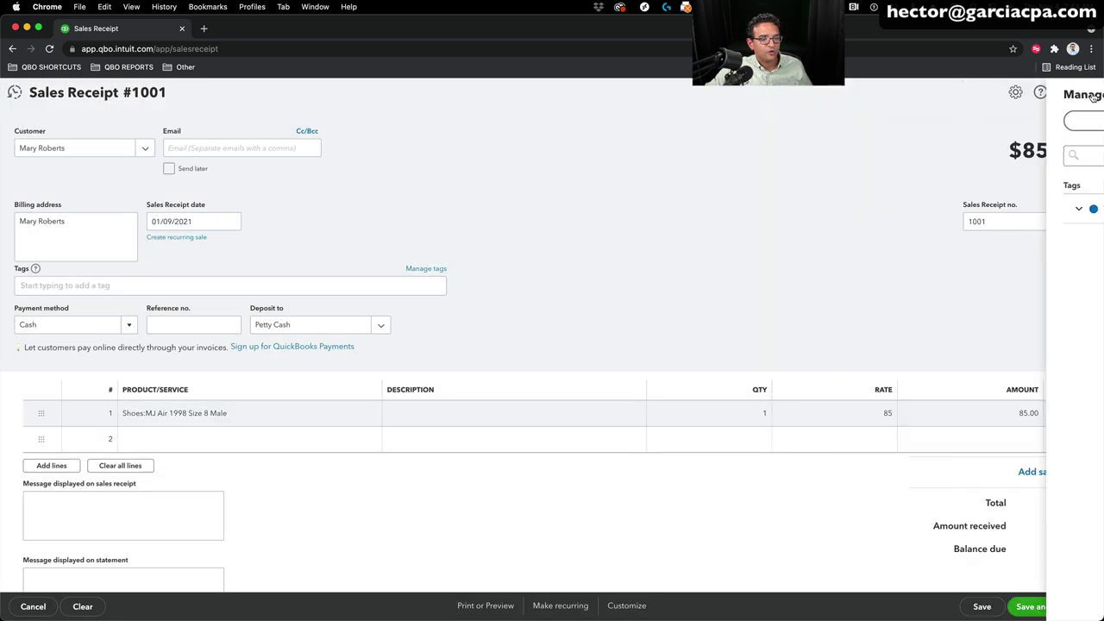
Step: Tag the receipt Venue: Miami Fleamarket and save and close it
click(69, 283)
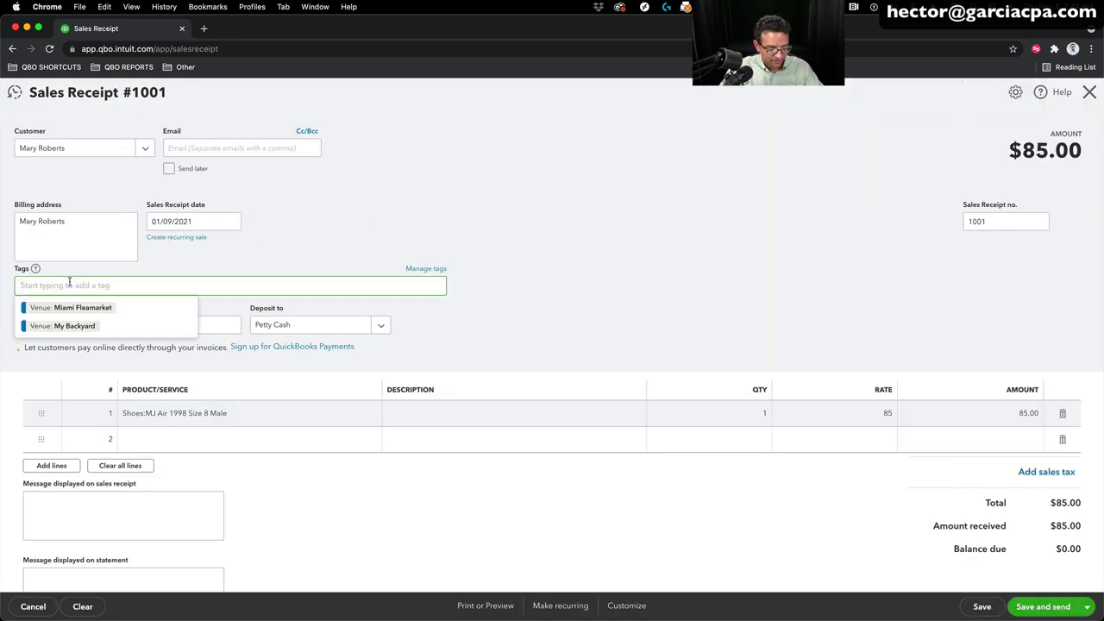
text(miami)
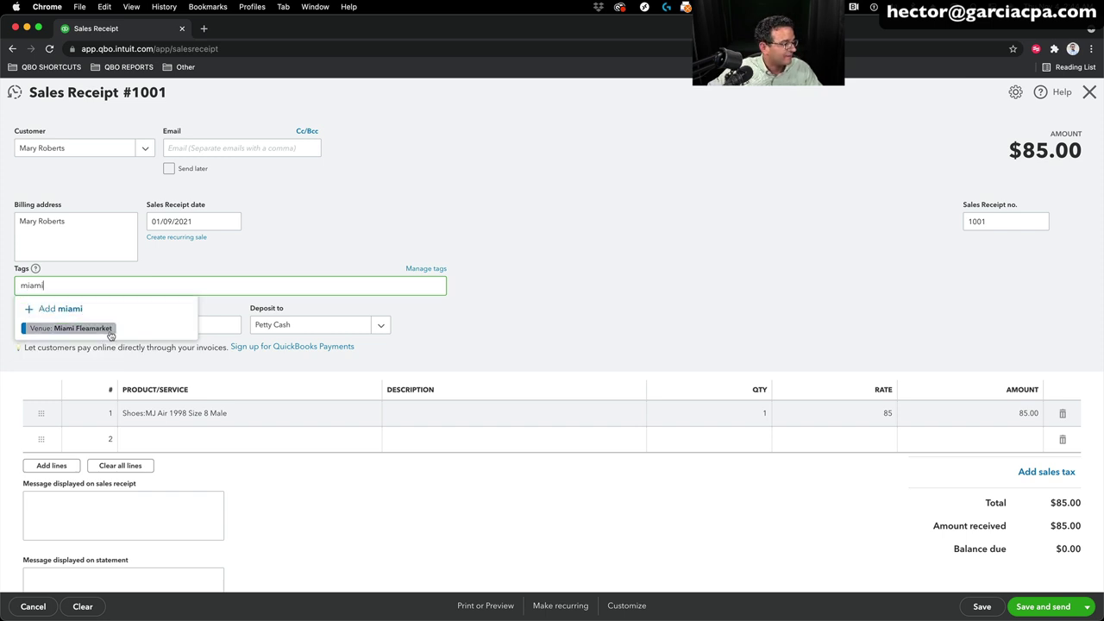
click(103, 329)
click(539, 323)
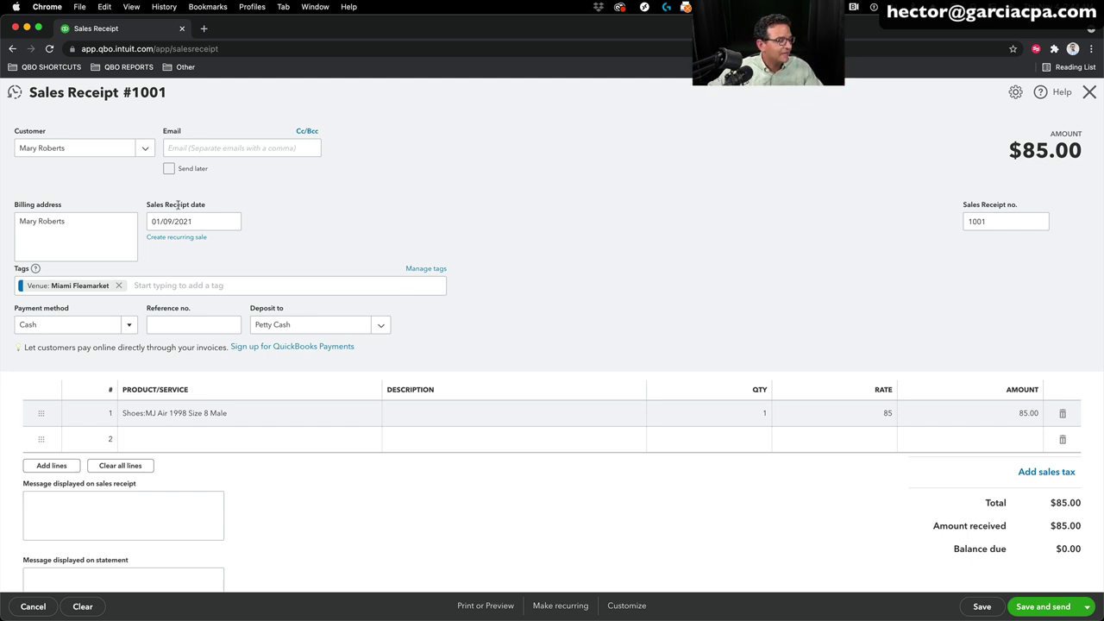
click(1086, 606)
click(1026, 586)
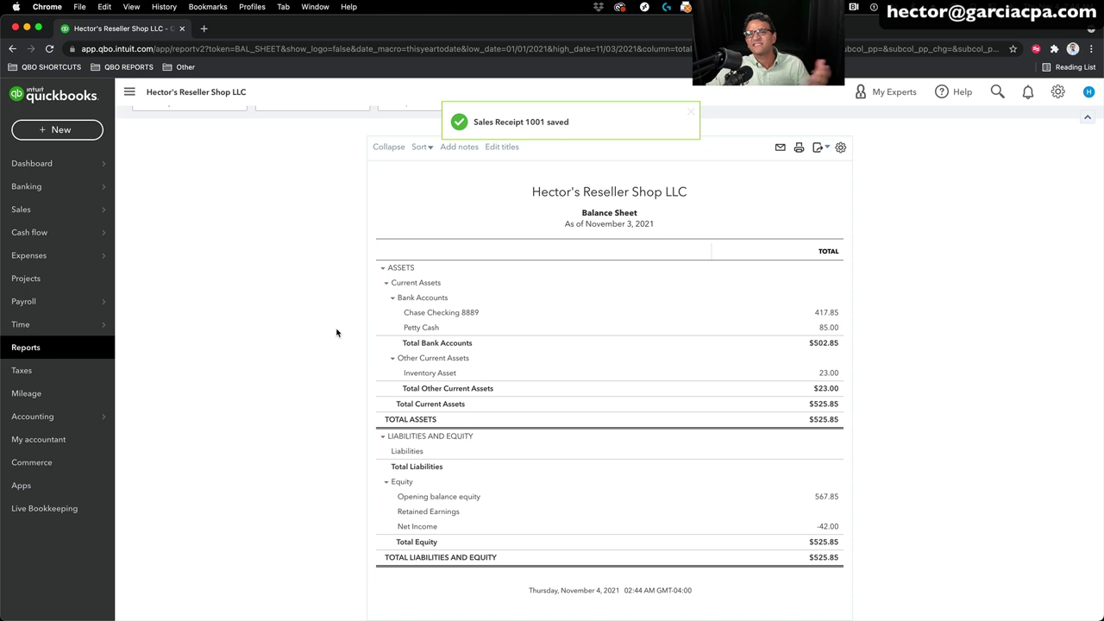
Step: Open a blank Invoice #1002 from the + New menu
click(56, 133)
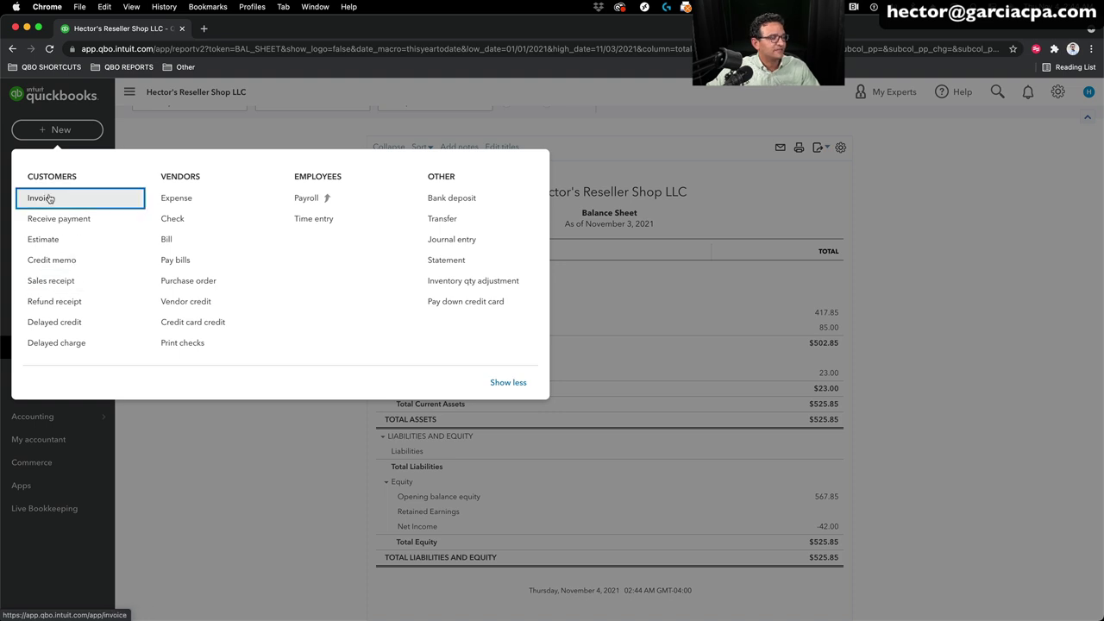
click(48, 198)
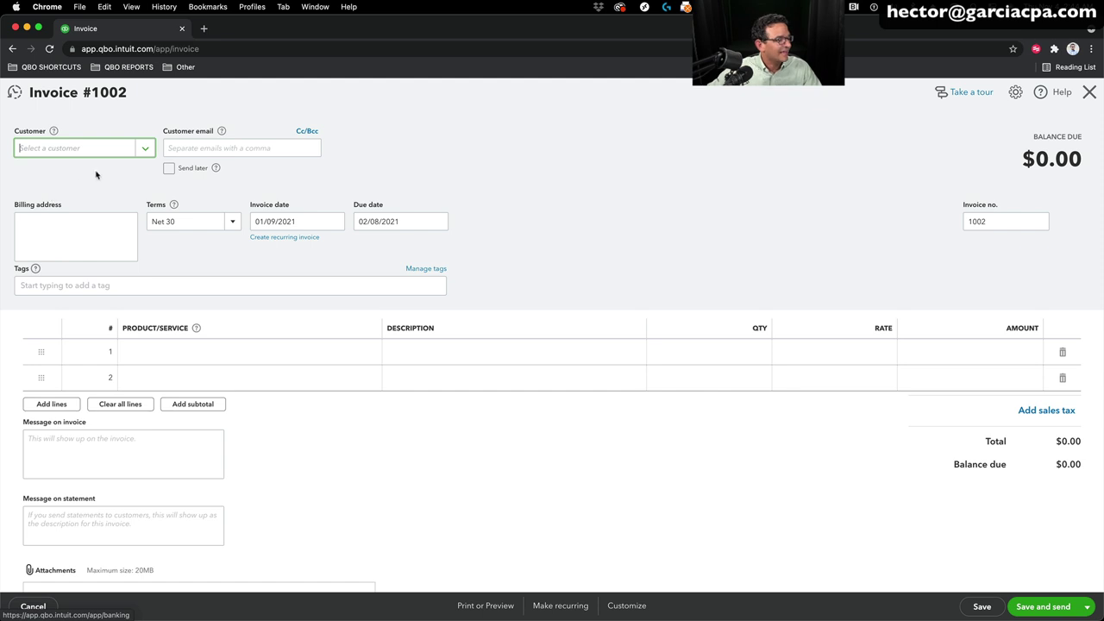
click(145, 147)
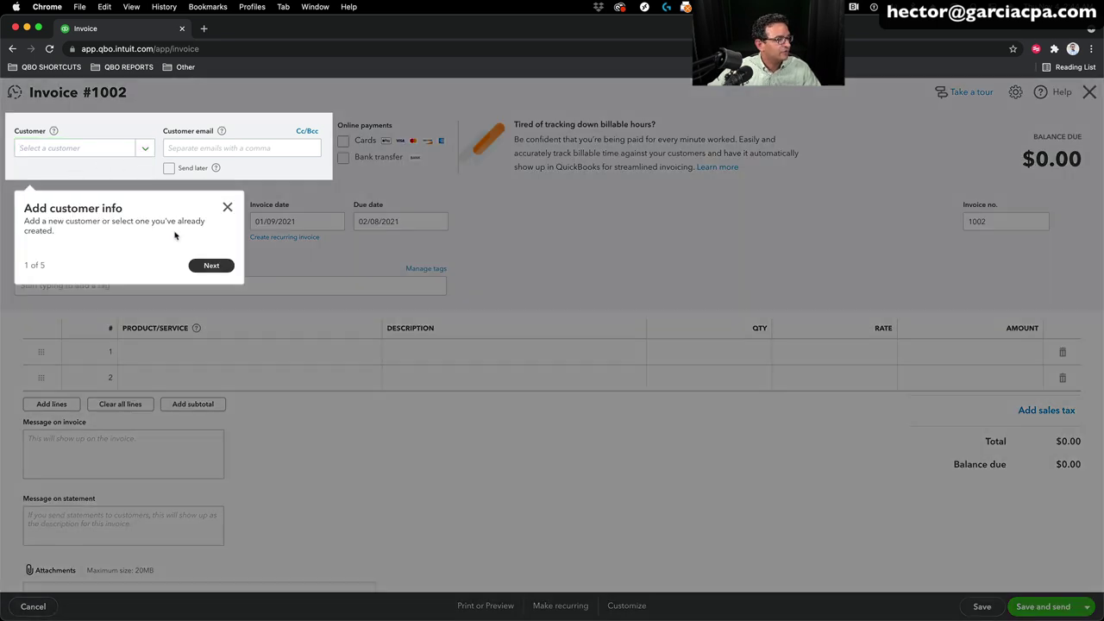
Step: Add a new customer to invoice 1002 from the Customer dropdown
click(227, 207)
click(145, 153)
click(138, 172)
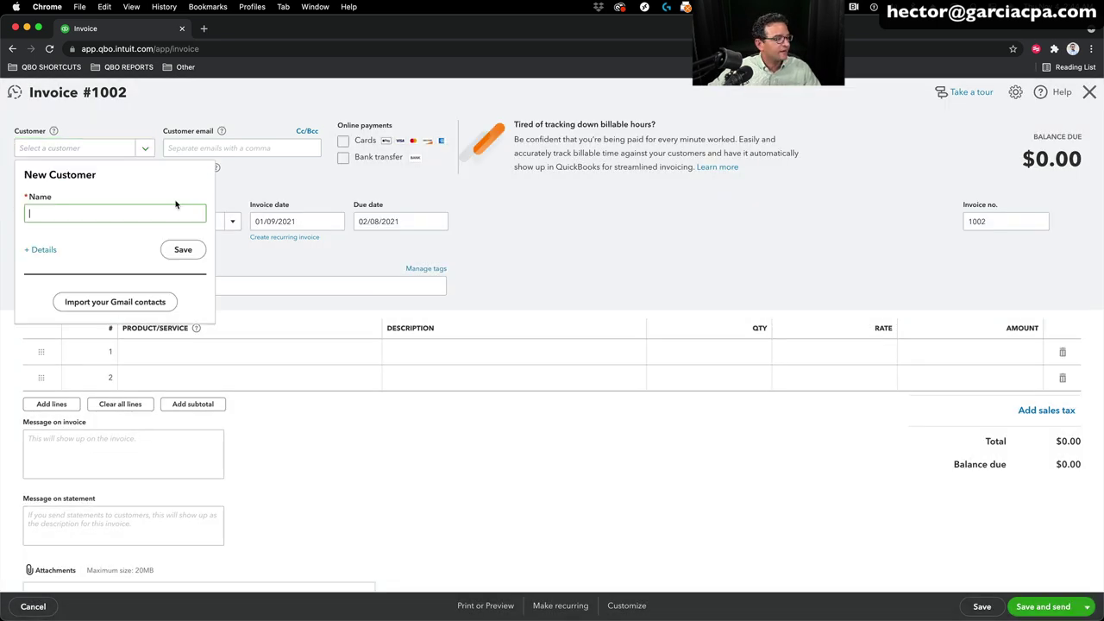
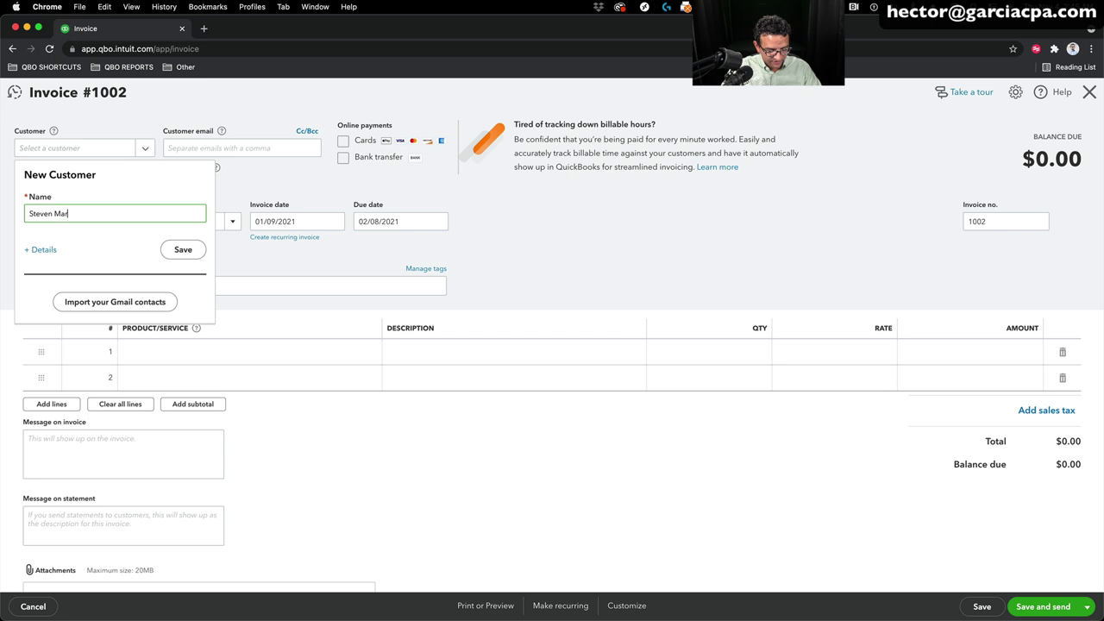
click(182, 250)
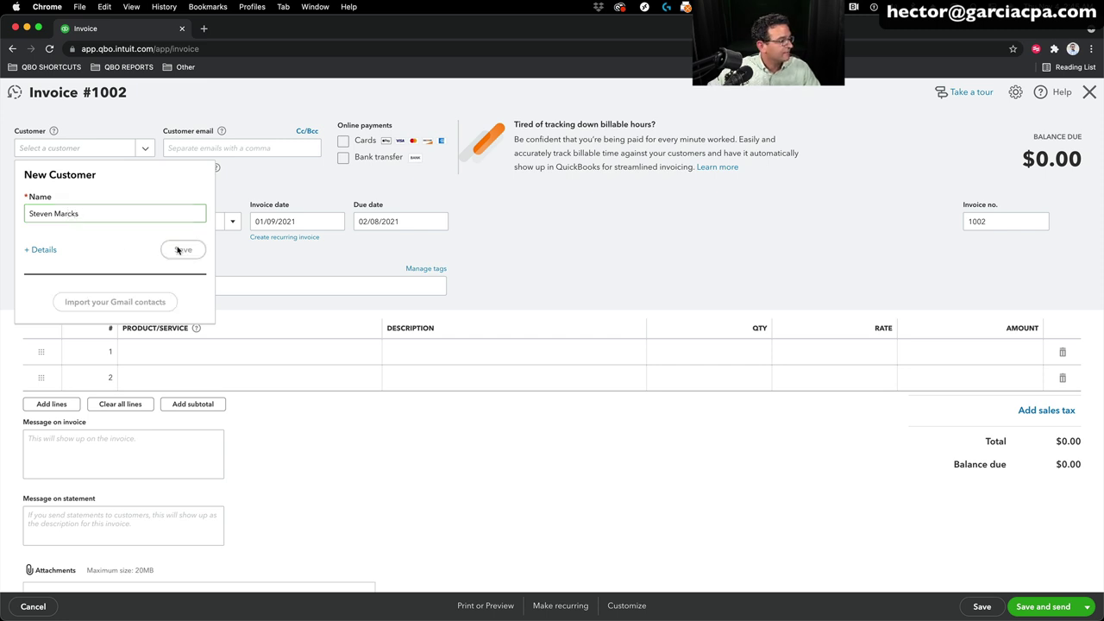
Step: Bill one Baseball Cards line with a description at rate 90, then Save and new
click(190, 352)
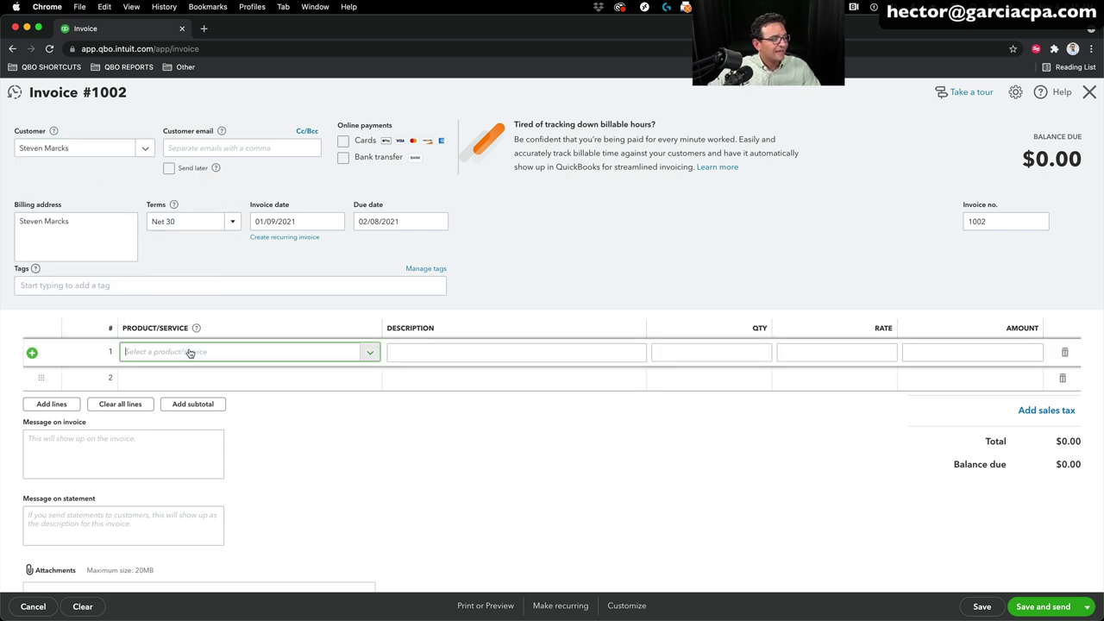
text(base)
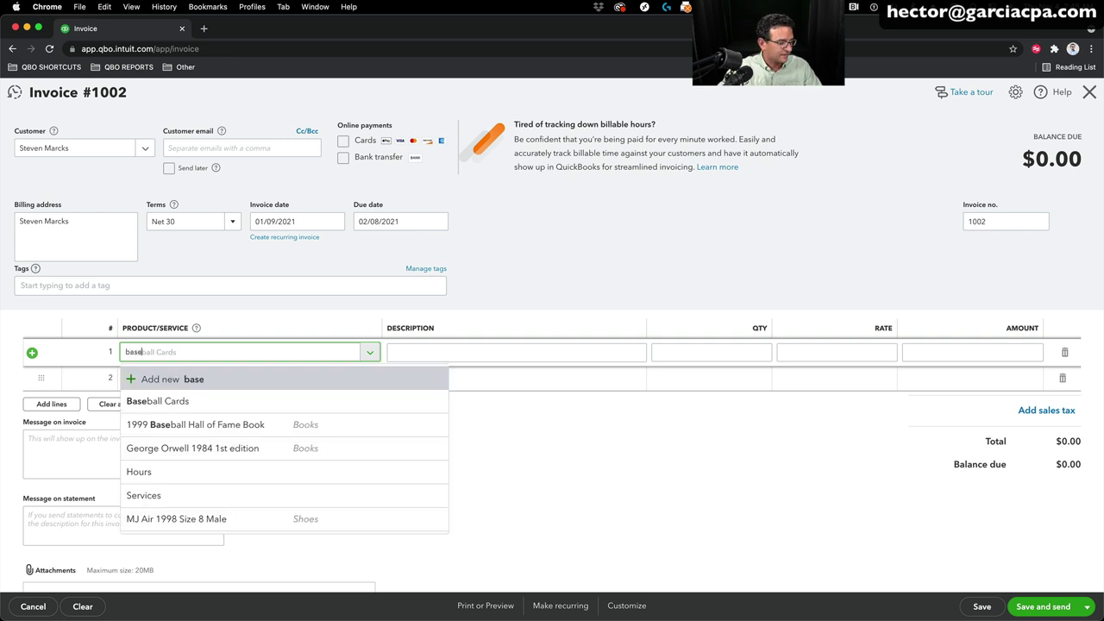
key(Down)
key(Return)
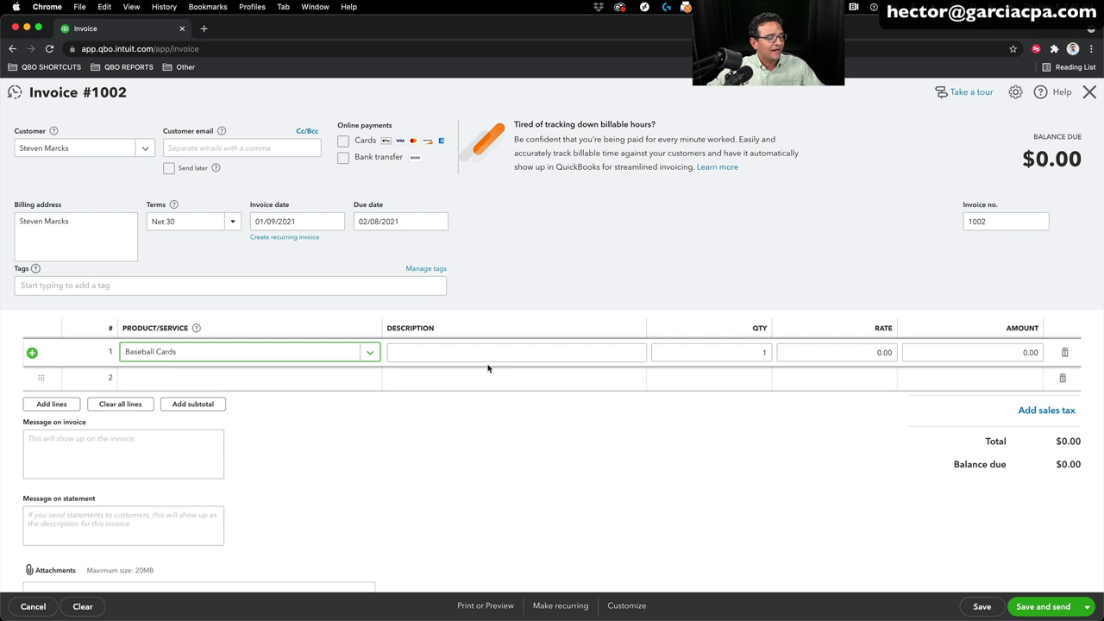
click(451, 352)
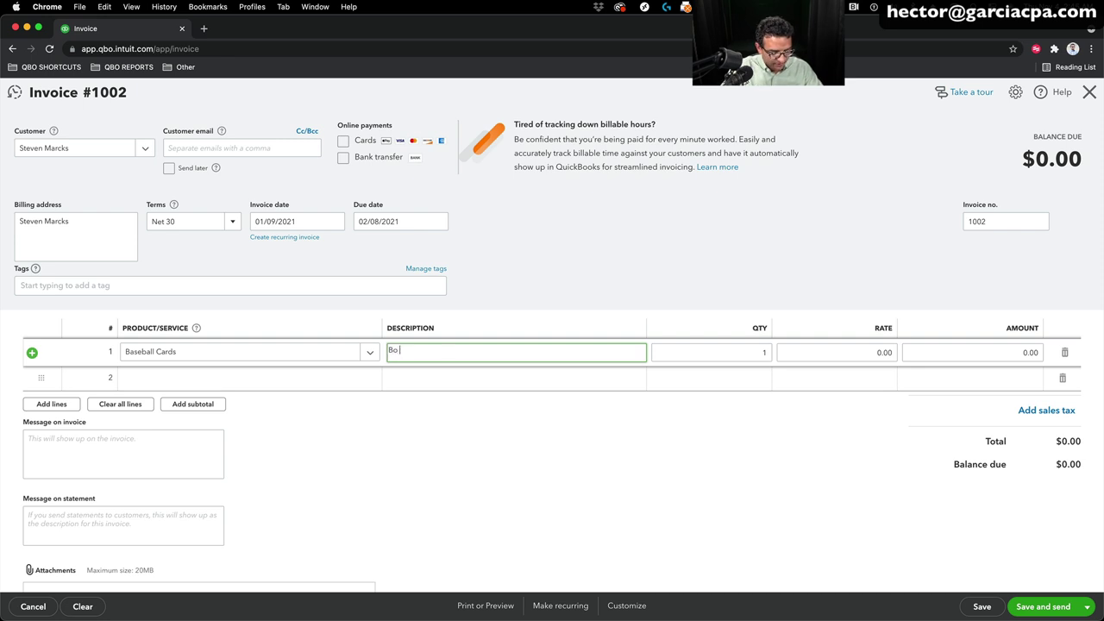
key(Tab)
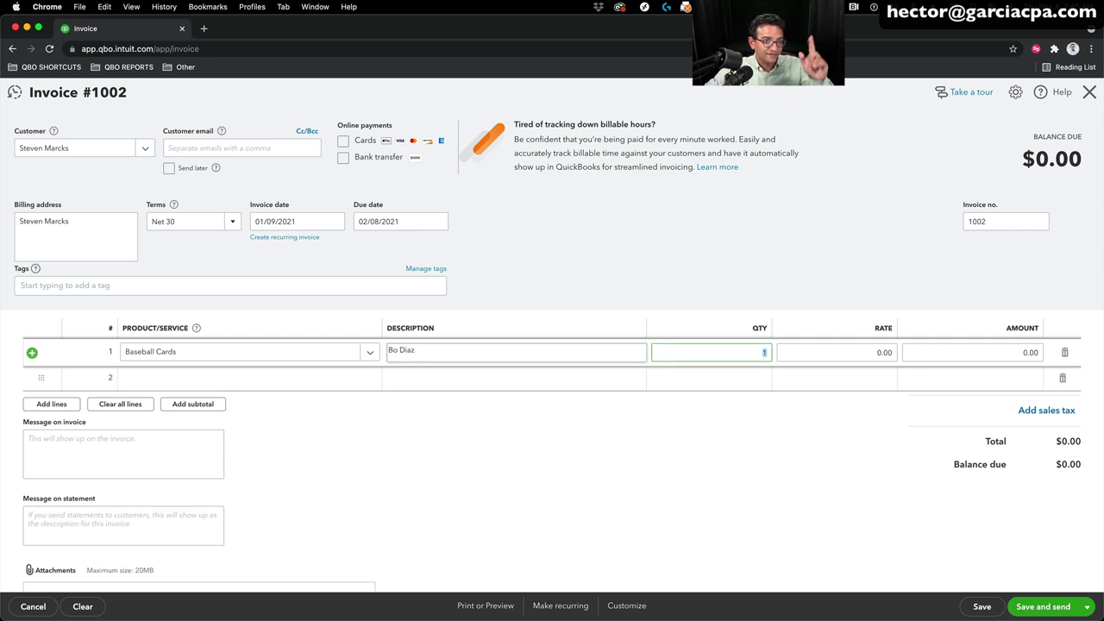
click(873, 353)
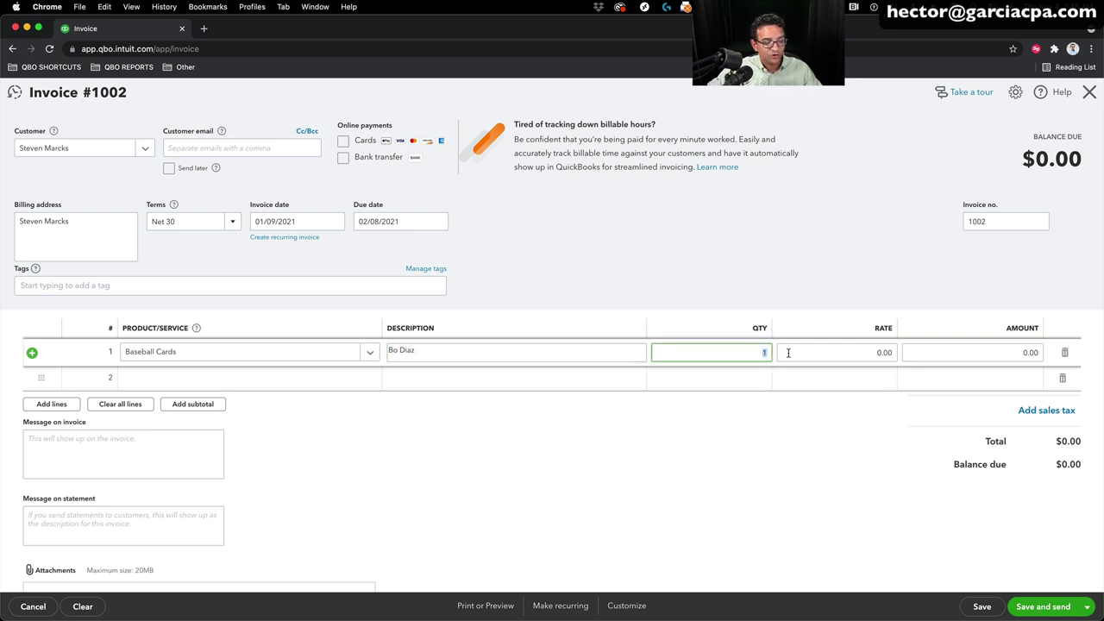
text(9)
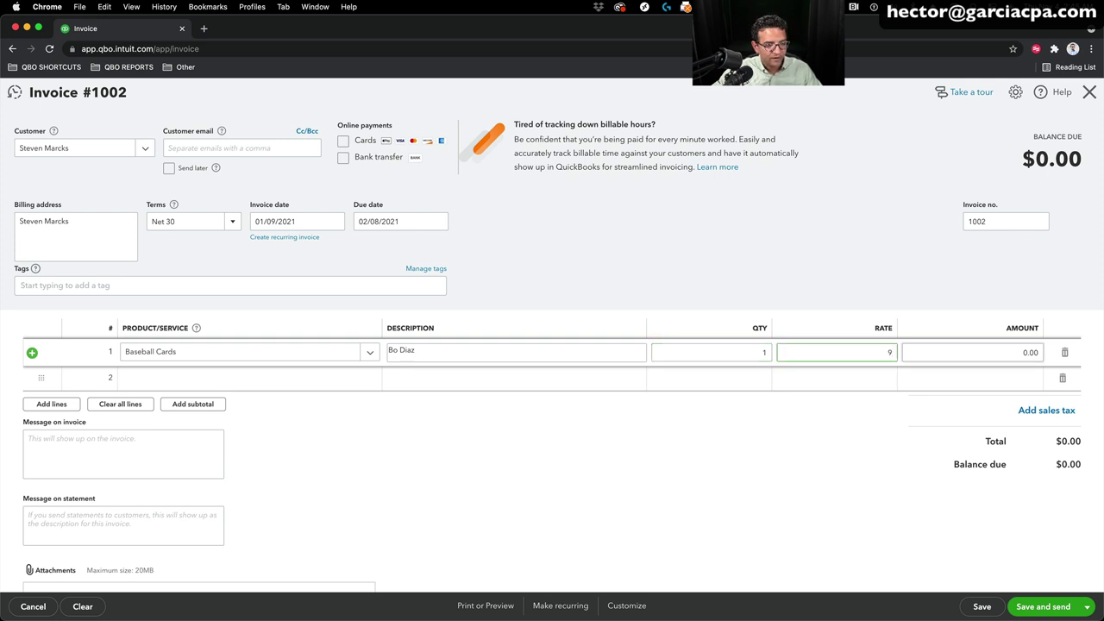
text(0)
key(Tab)
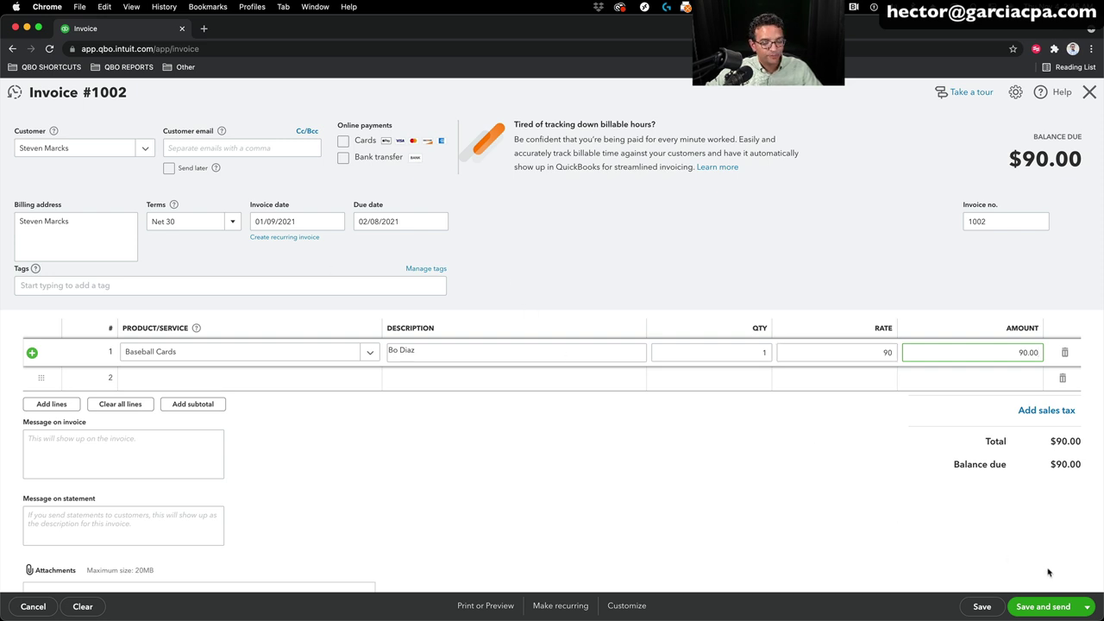
click(1086, 606)
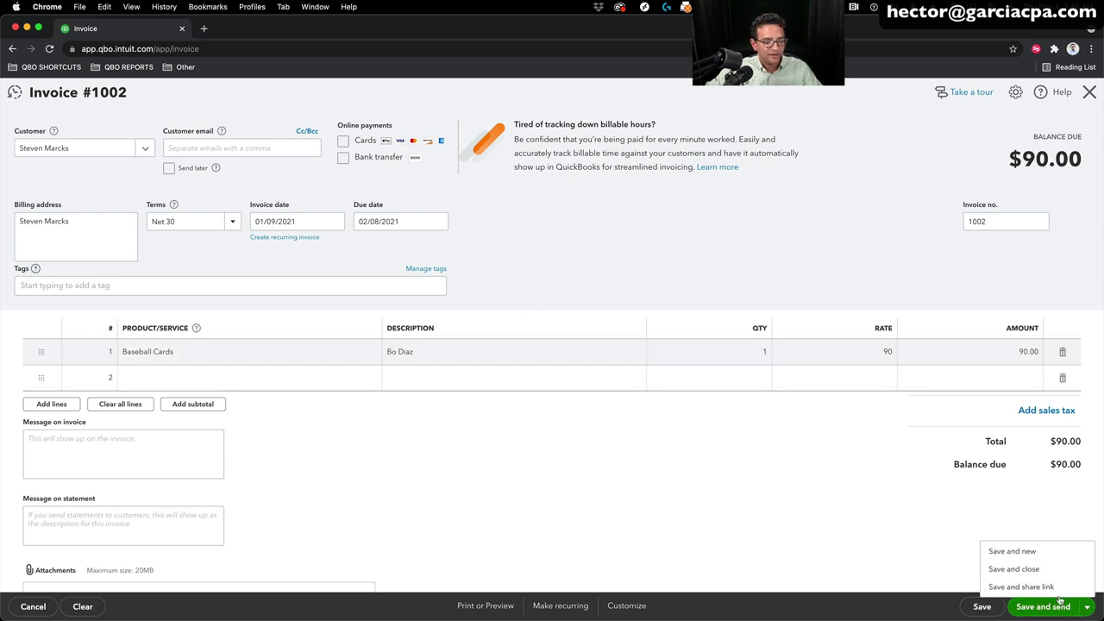
click(1025, 552)
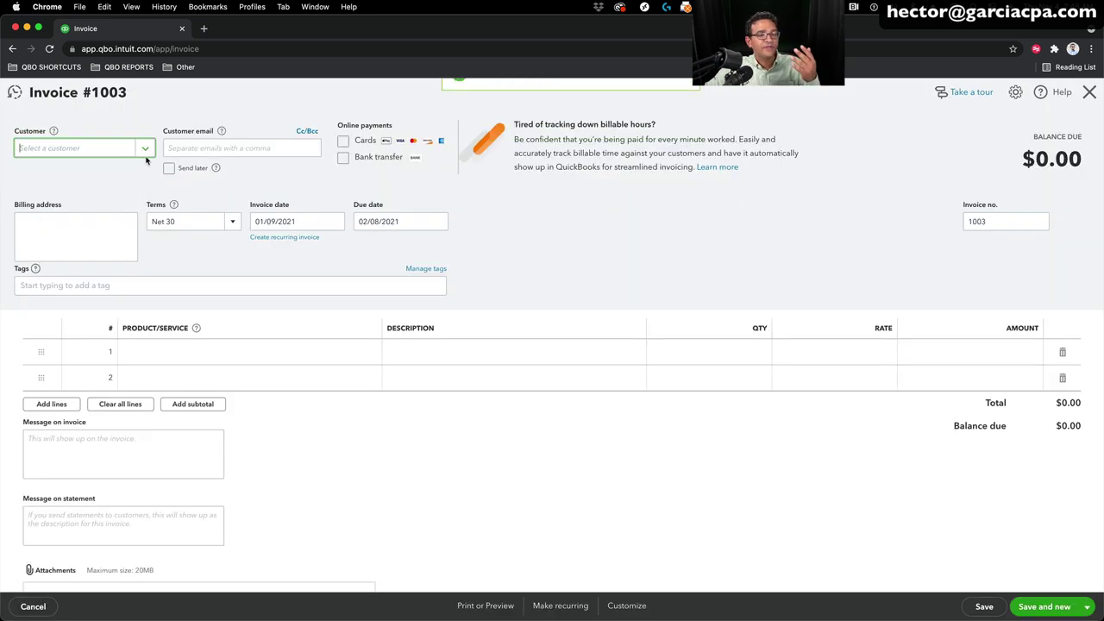
Step: Add a new customer to invoice 1003 and tag it Venue: My Backyard
click(146, 151)
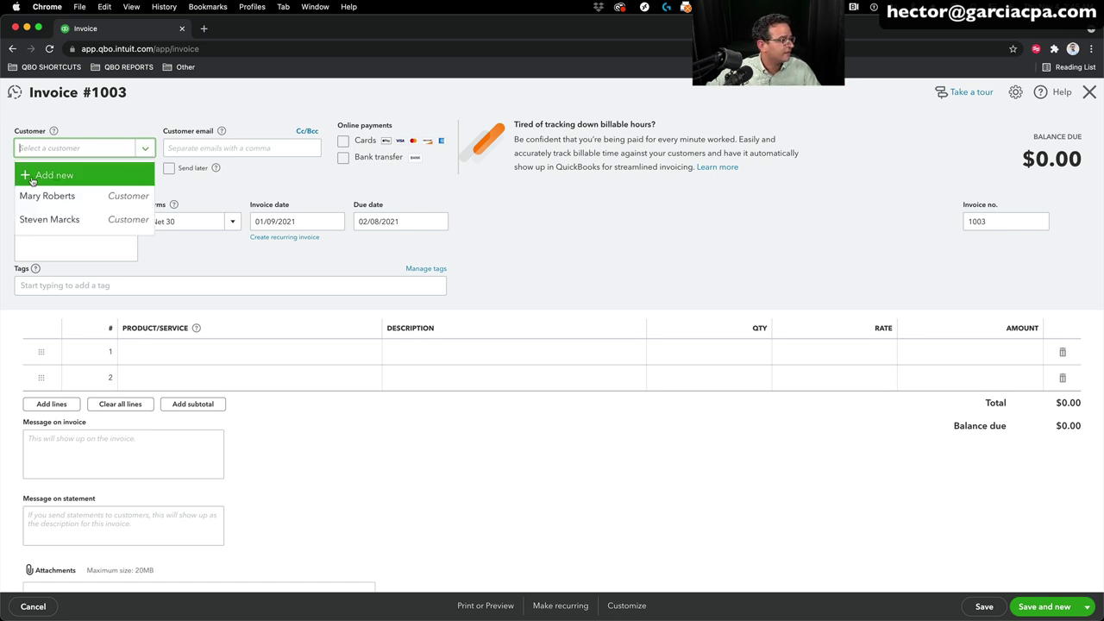
click(58, 175)
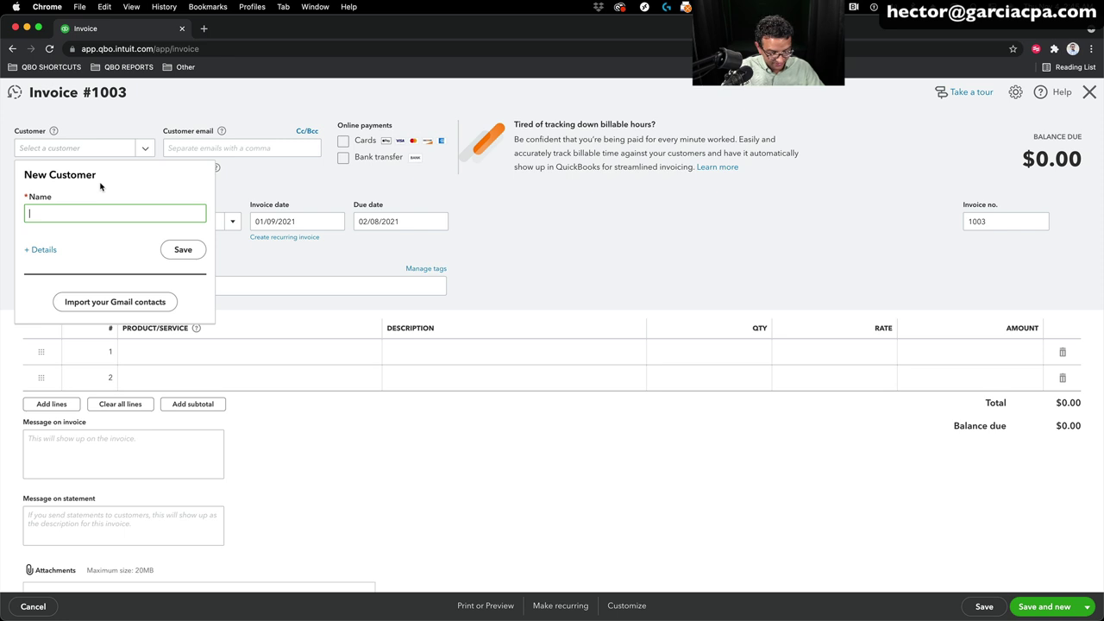
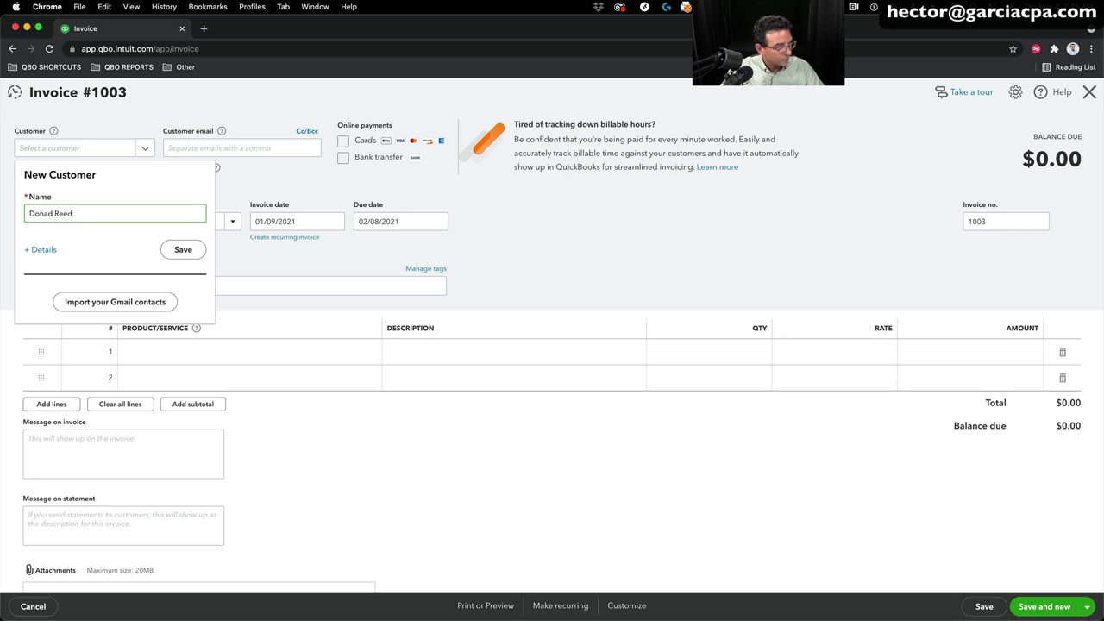
click(177, 250)
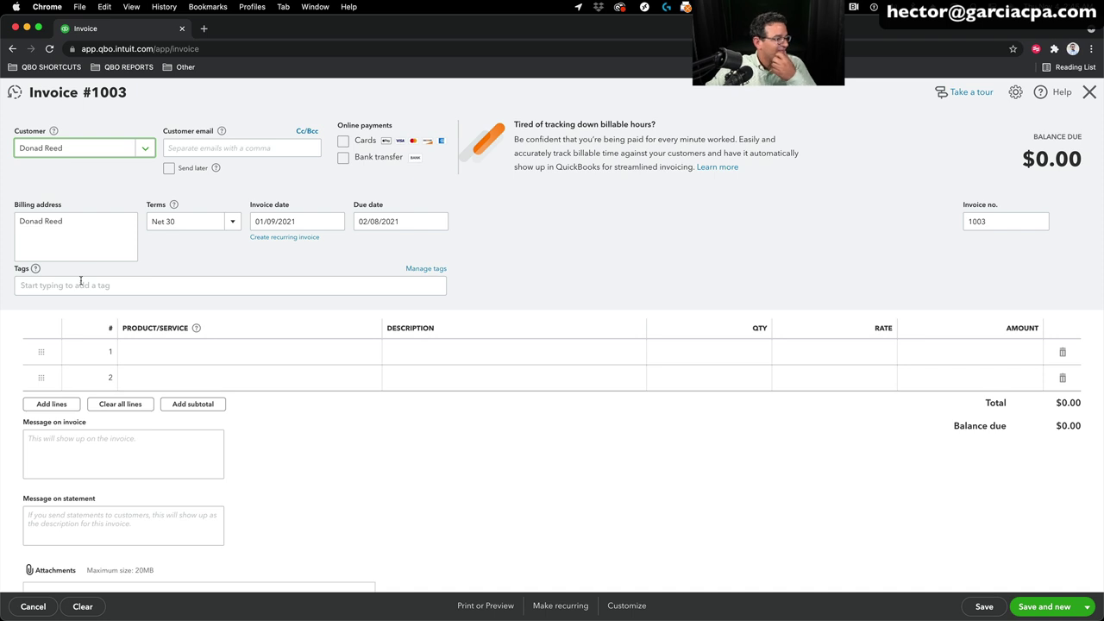
click(125, 284)
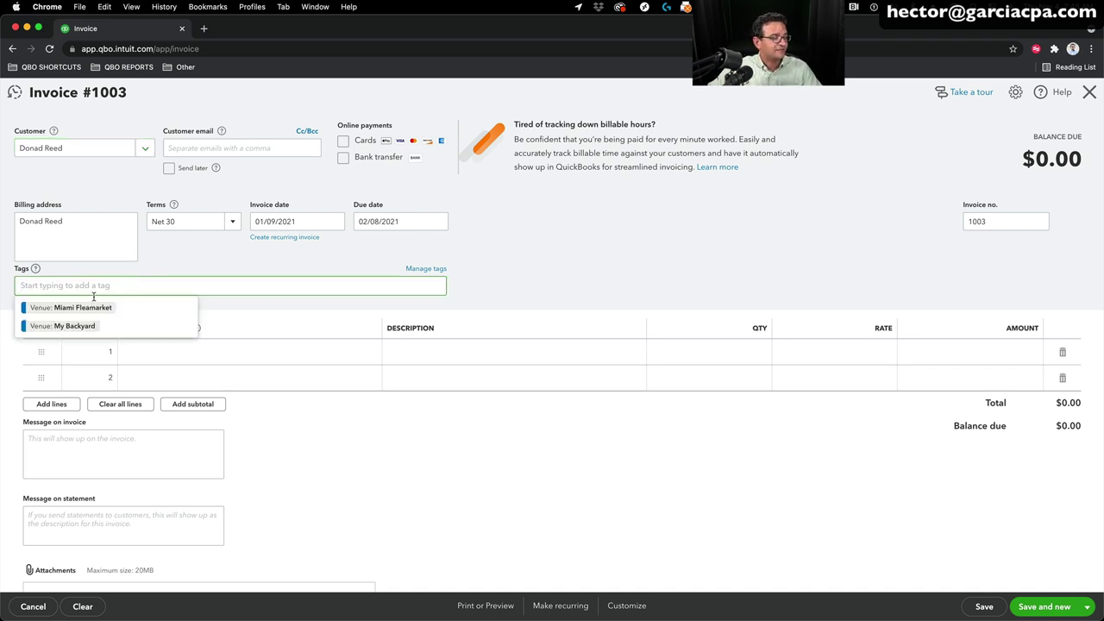
click(76, 327)
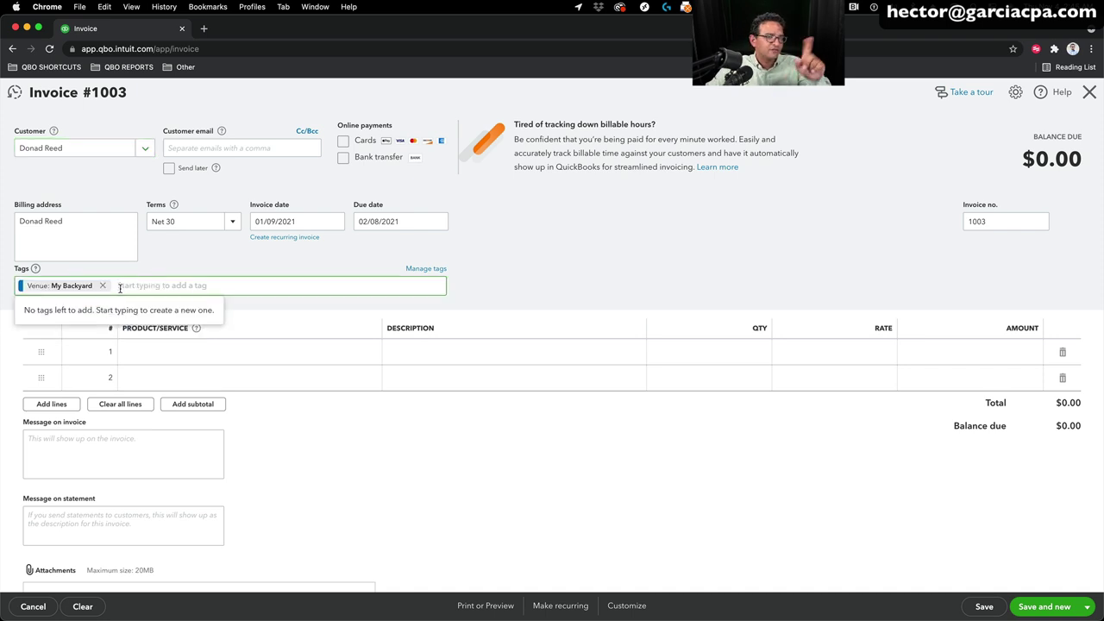
Step: Bill Books:George Orwell 1984 1st edition at rate 5, then save and close
click(179, 356)
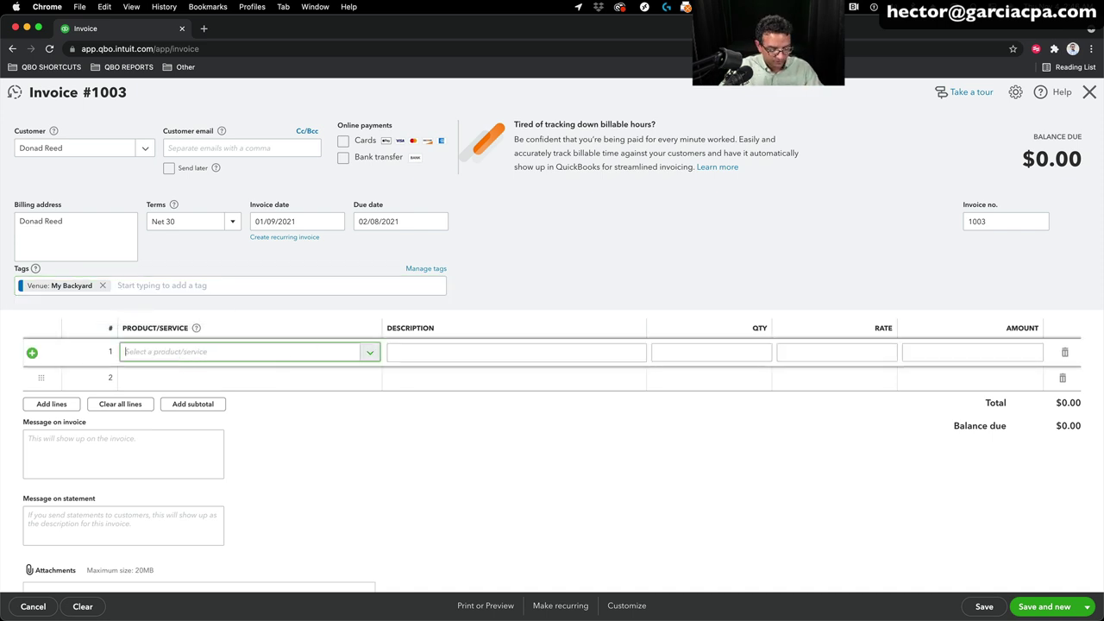
text(boo)
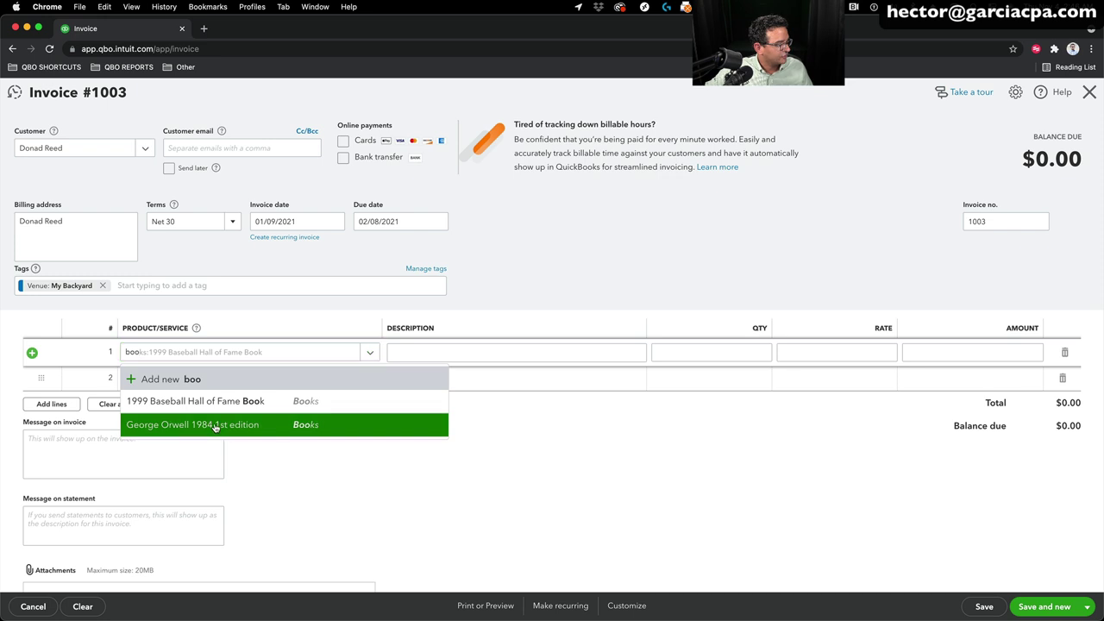
click(216, 425)
click(854, 352)
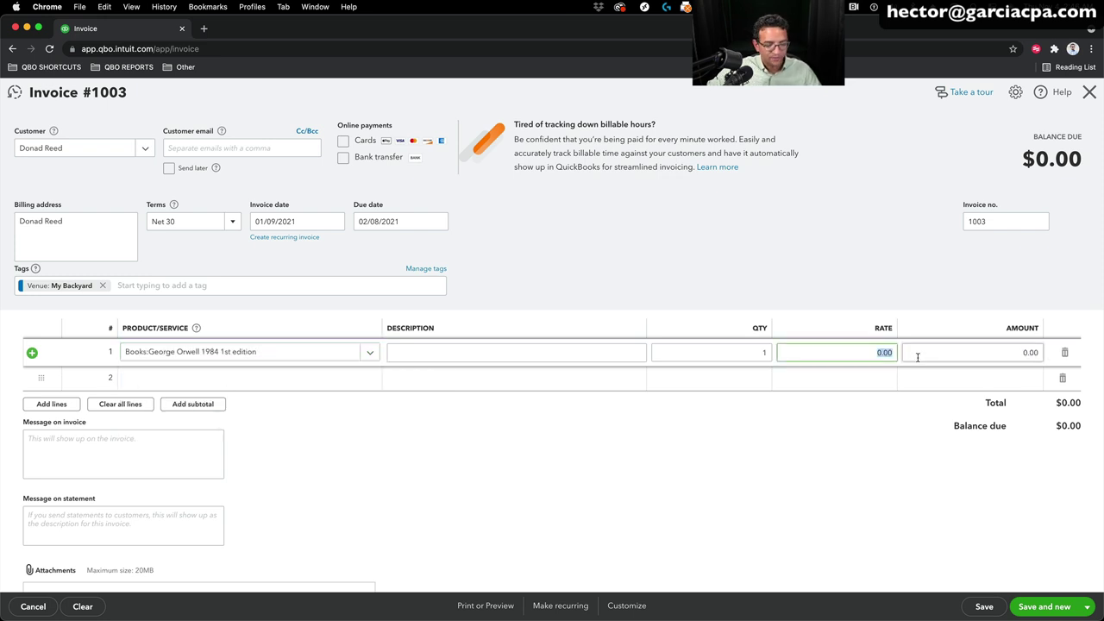
text(5)
key(Tab)
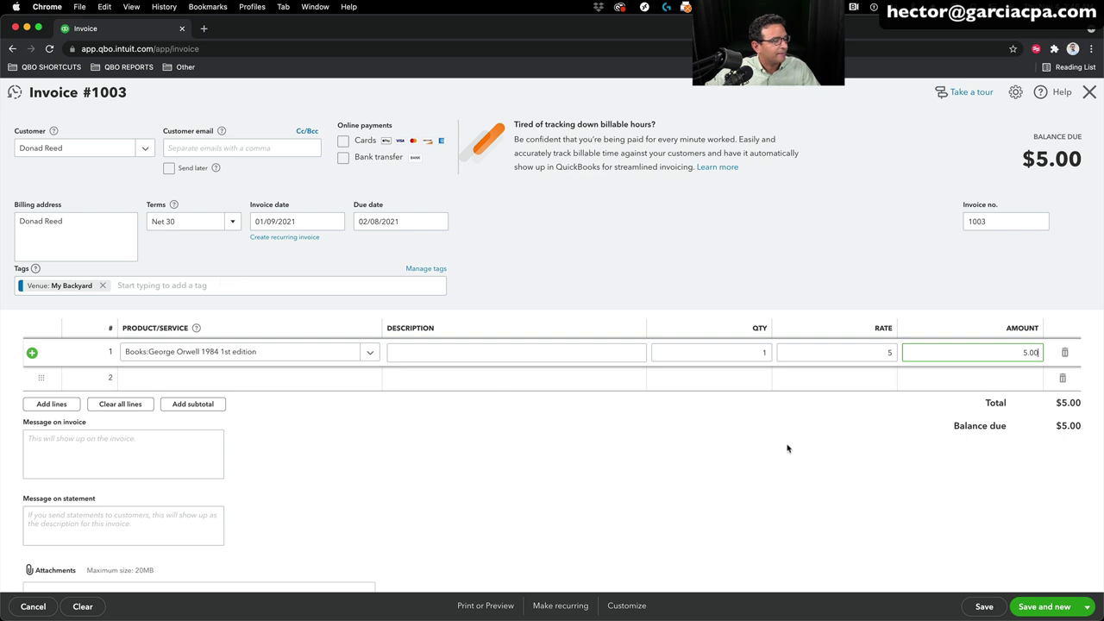
click(1085, 606)
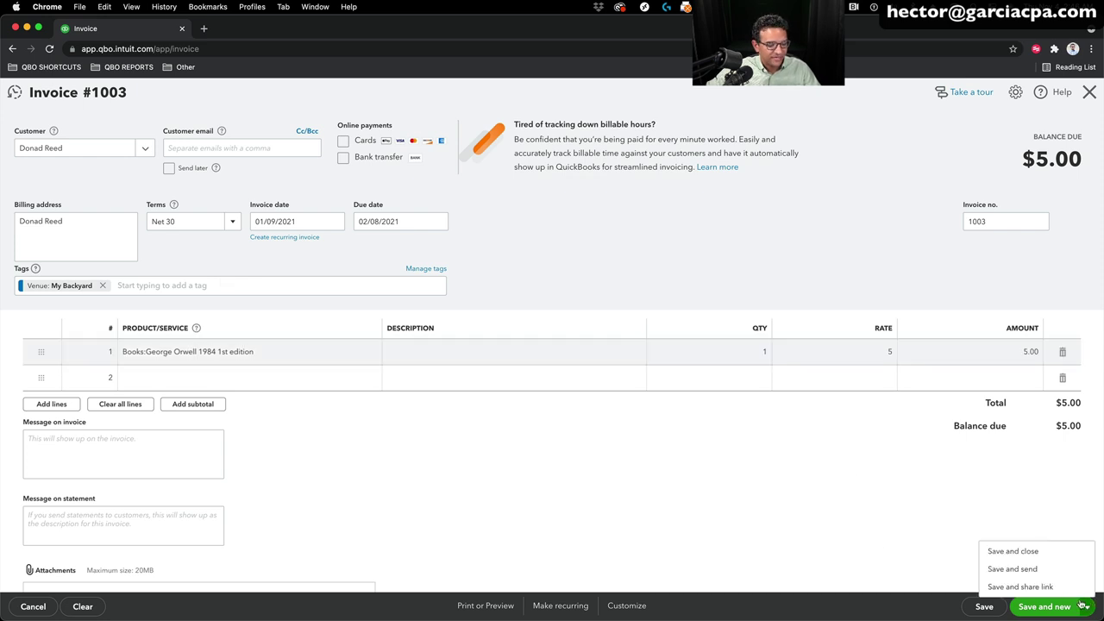
click(1005, 551)
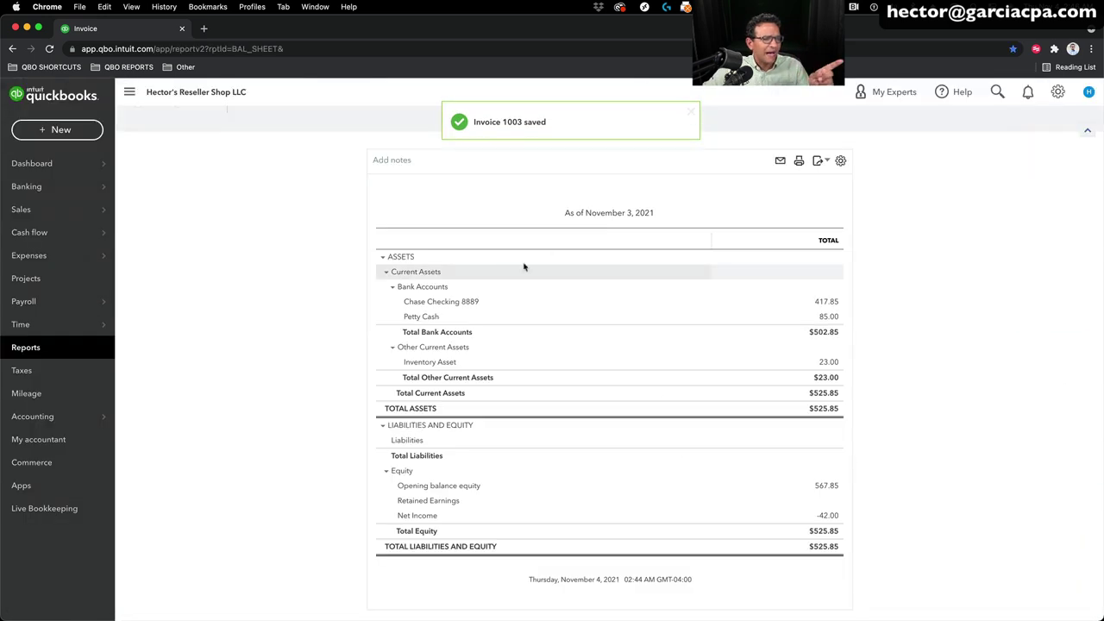
Step: Reopen invoice 1002 via search, tag it Venue: My Backyard, and save and close
click(997, 92)
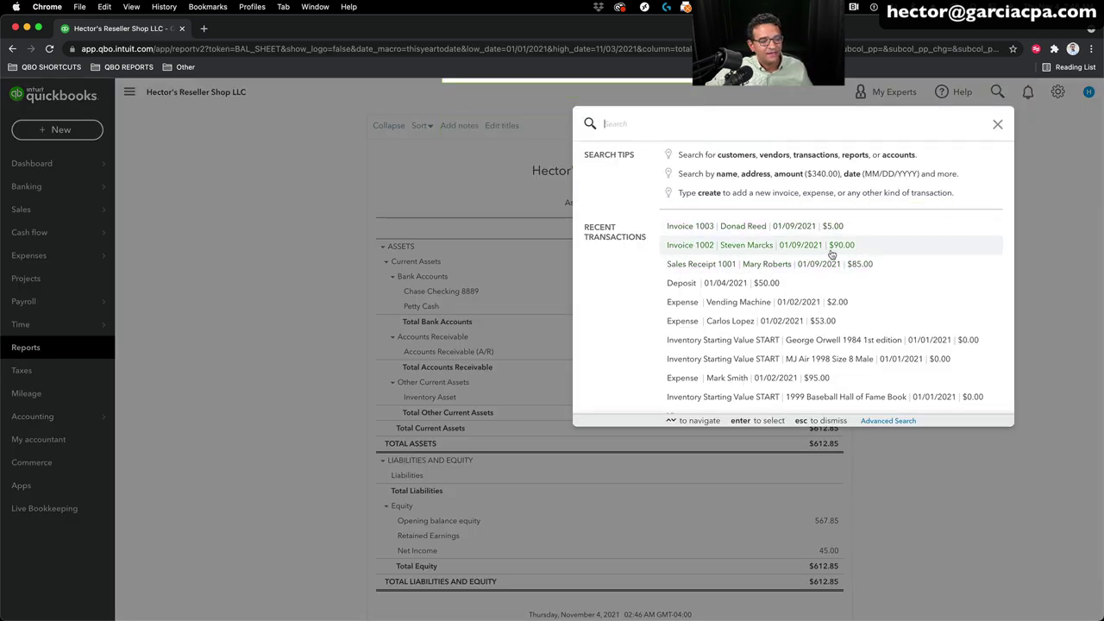
click(811, 247)
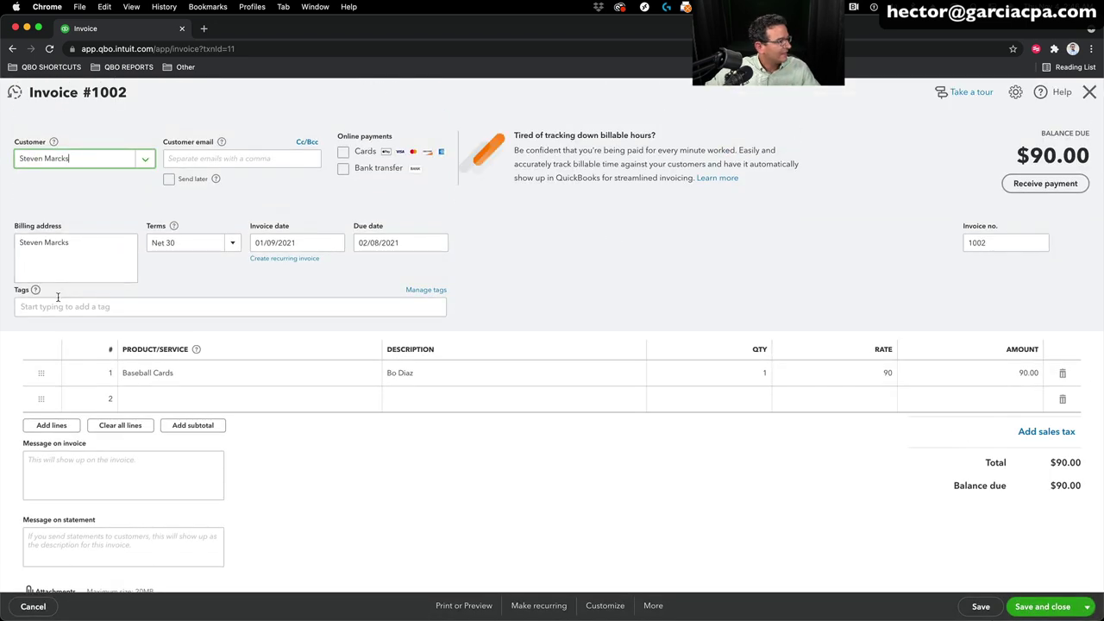
click(58, 303)
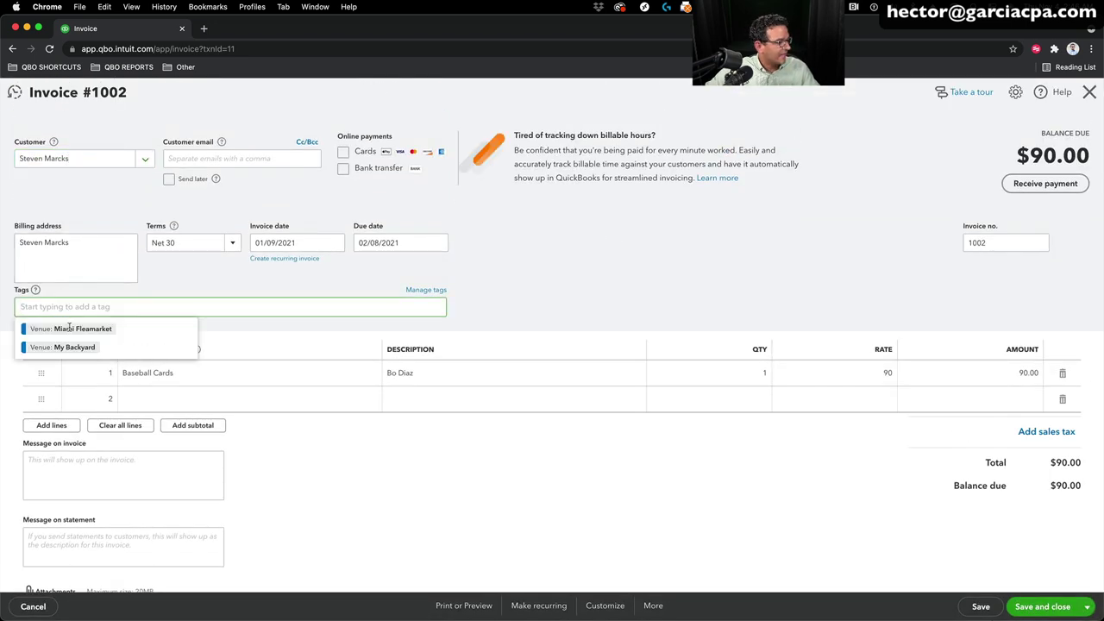
click(69, 348)
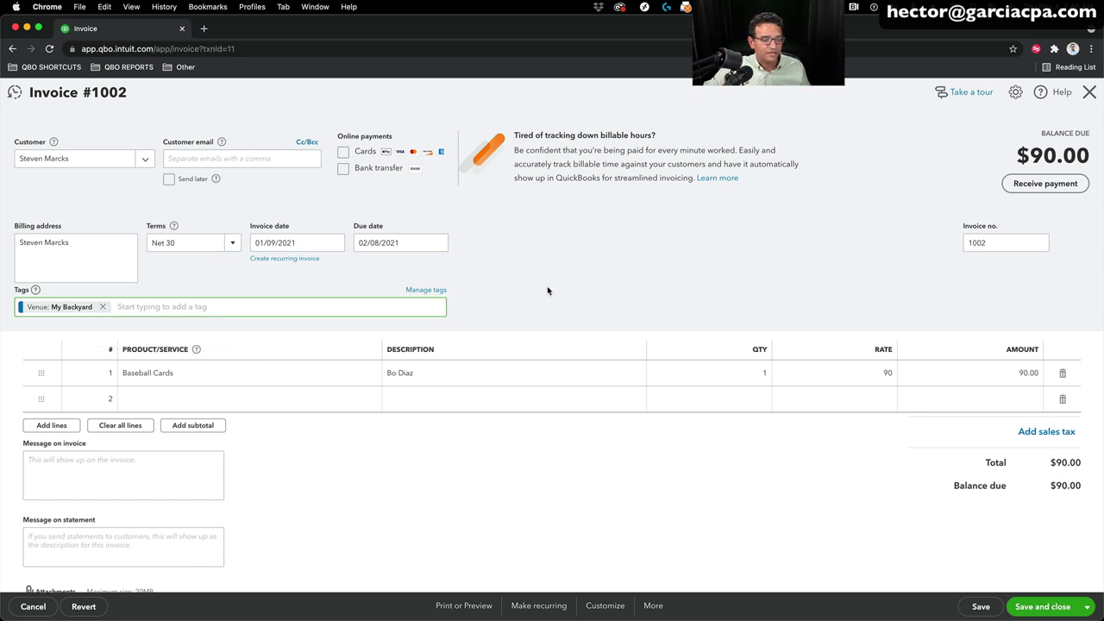
click(1046, 608)
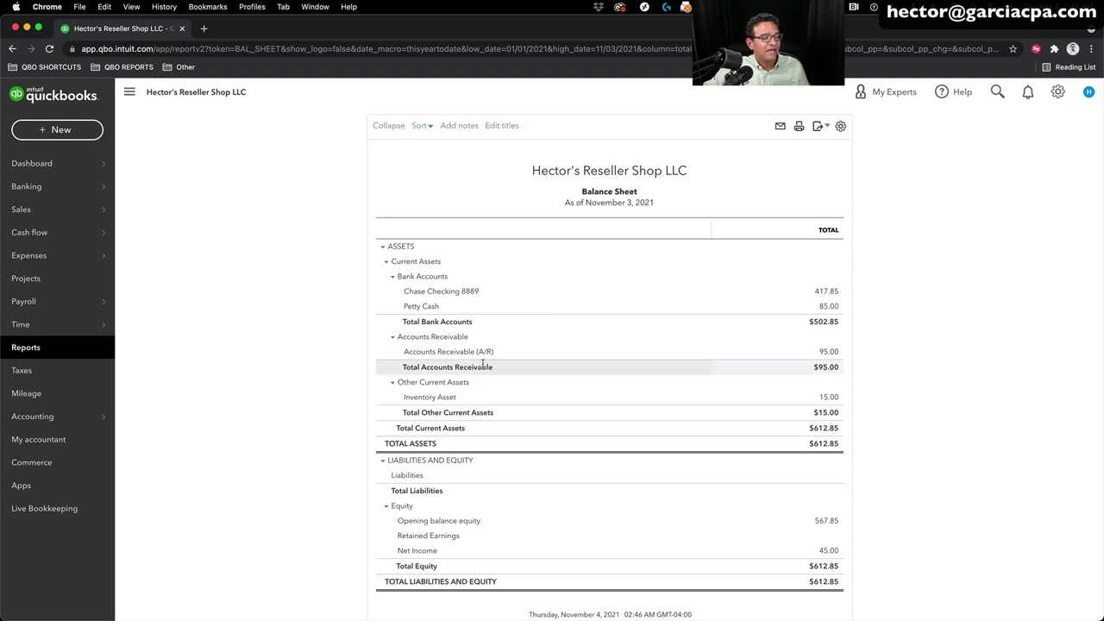
Step: Review the Balance Sheet showing $95.00 Accounts Receivable, then go to Reports
scroll(840, 340, down, 2)
scroll(836, 341, up, 4)
scroll(837, 341, down, 3)
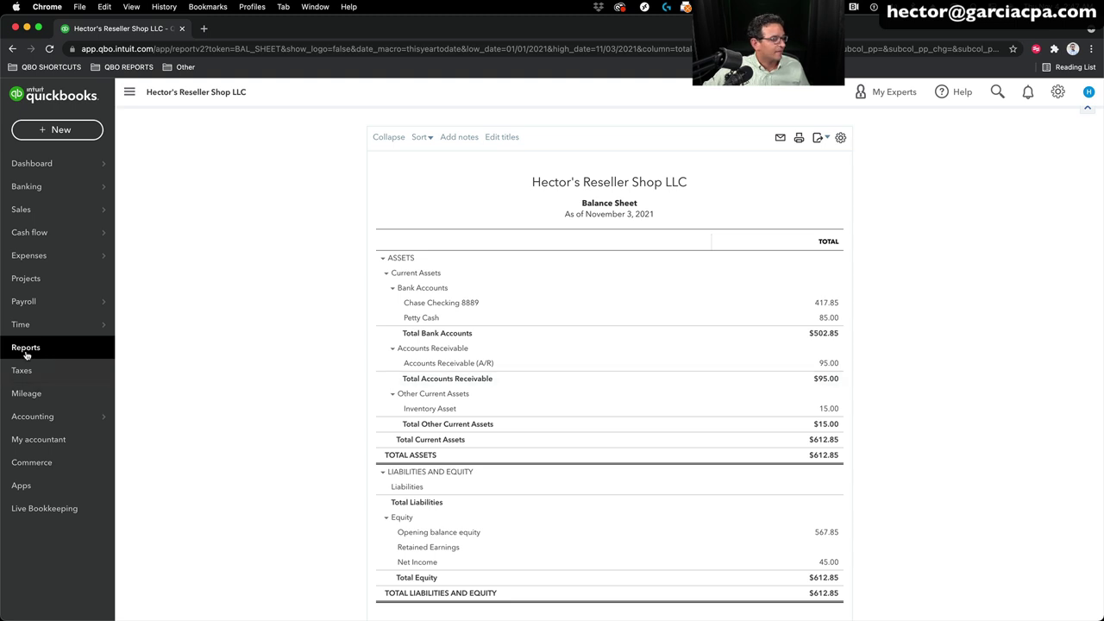
click(52, 350)
click(696, 167)
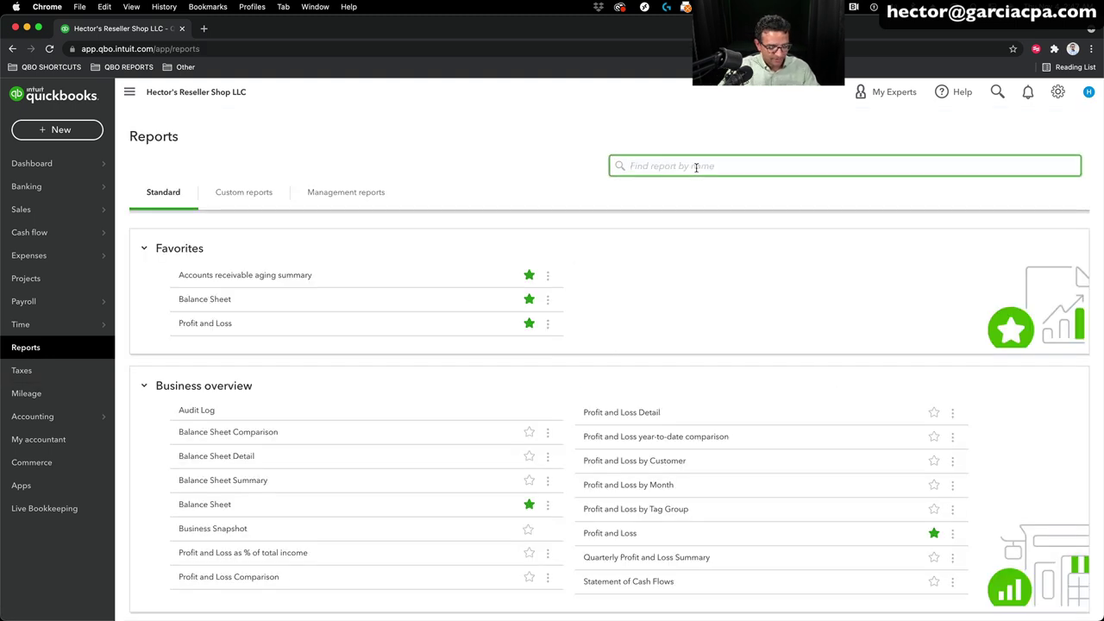
text(inve)
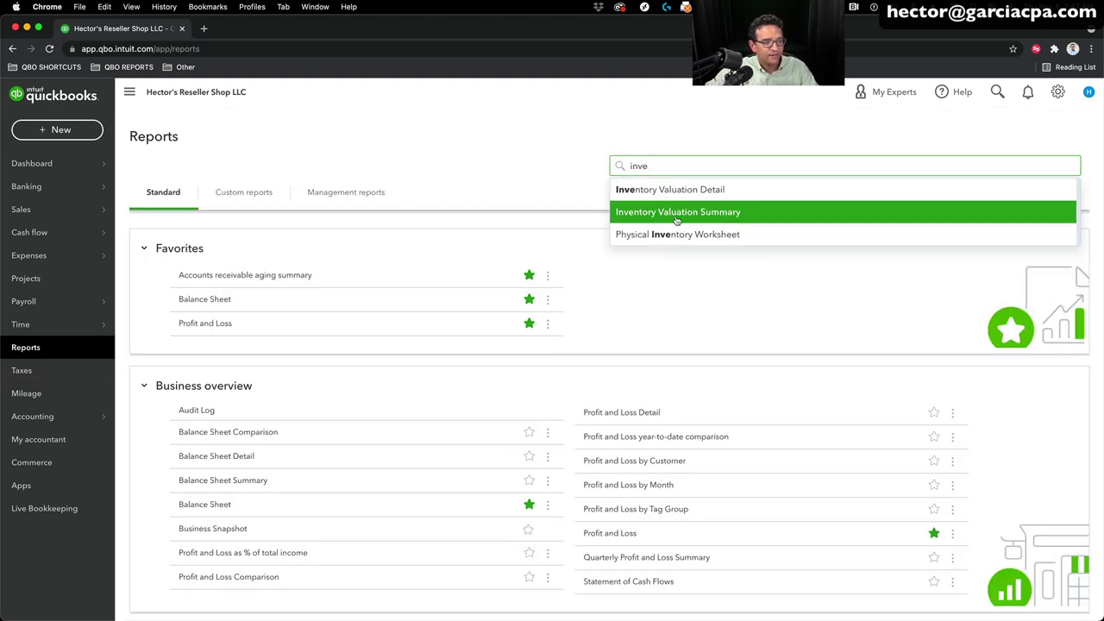
click(676, 218)
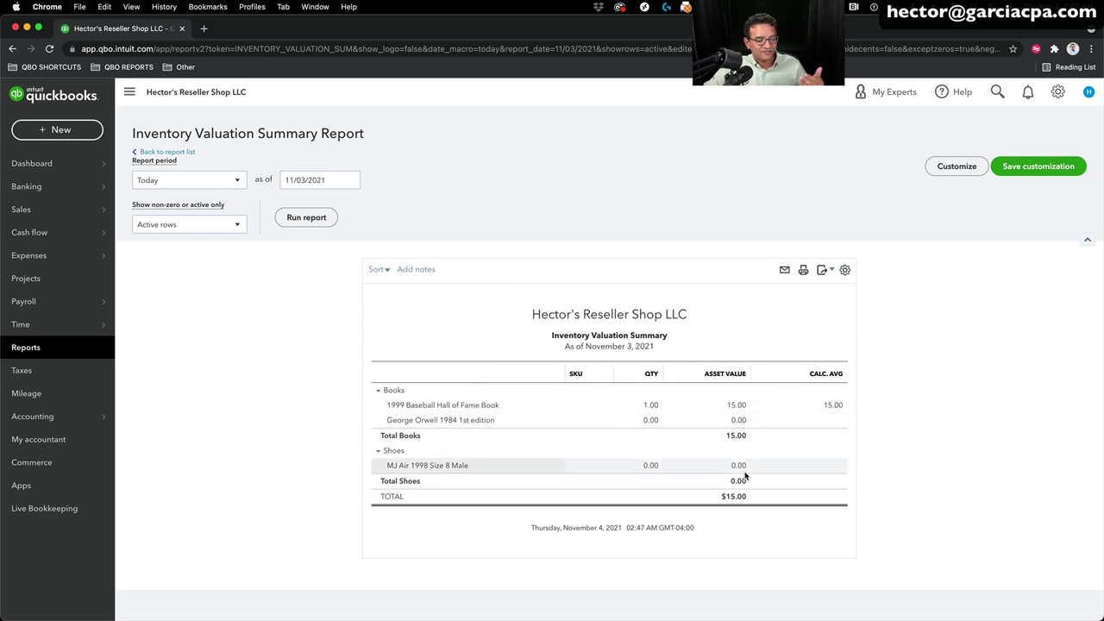
click(173, 152)
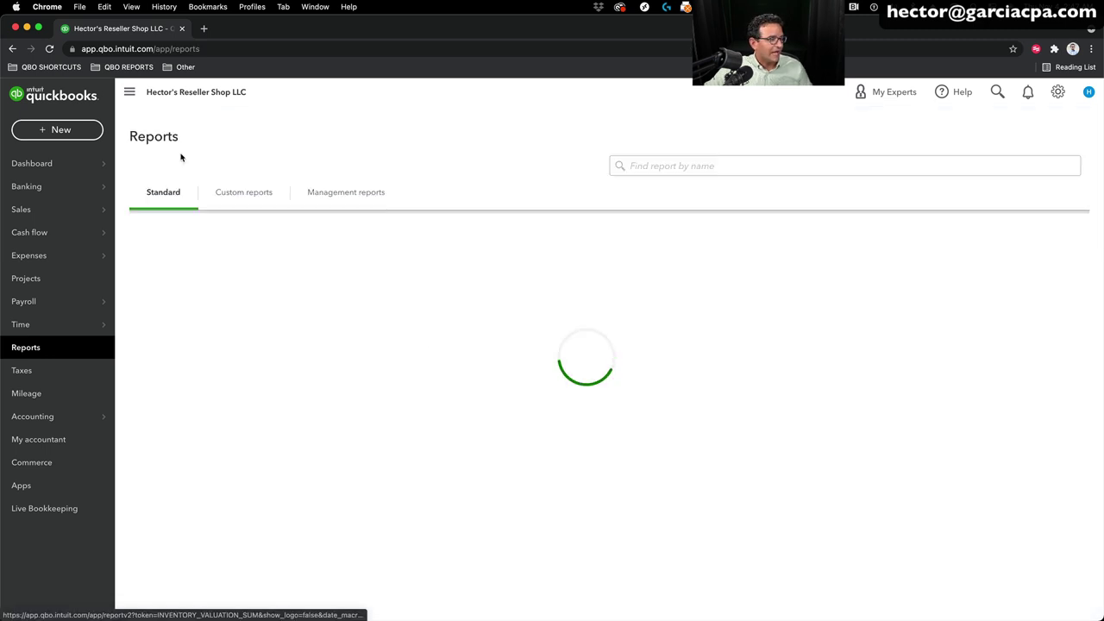
click(708, 167)
text(sales)
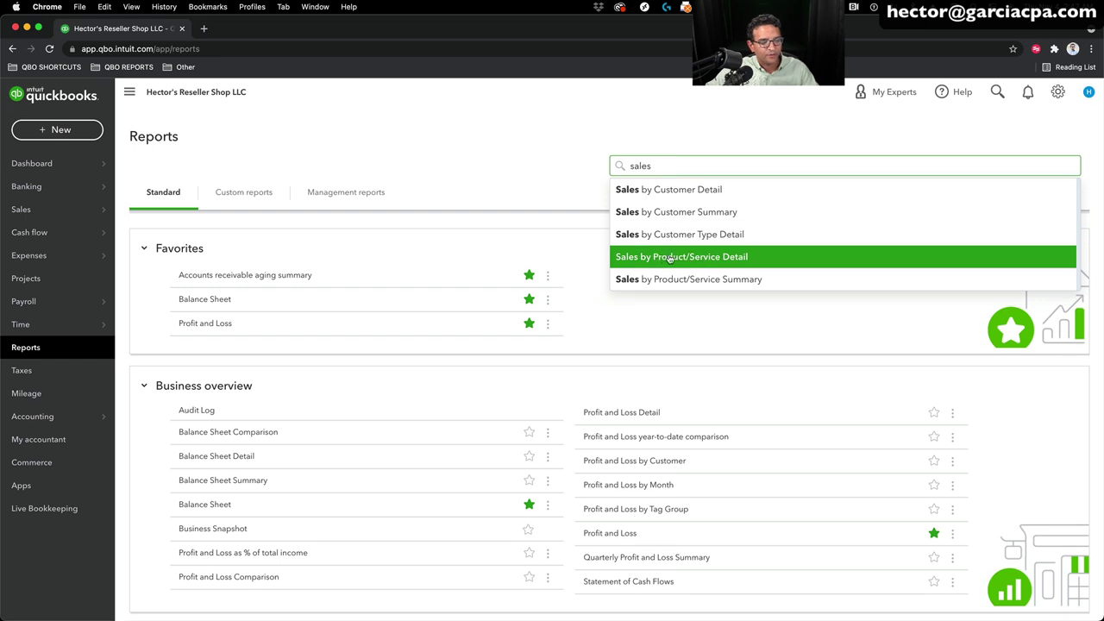
click(679, 283)
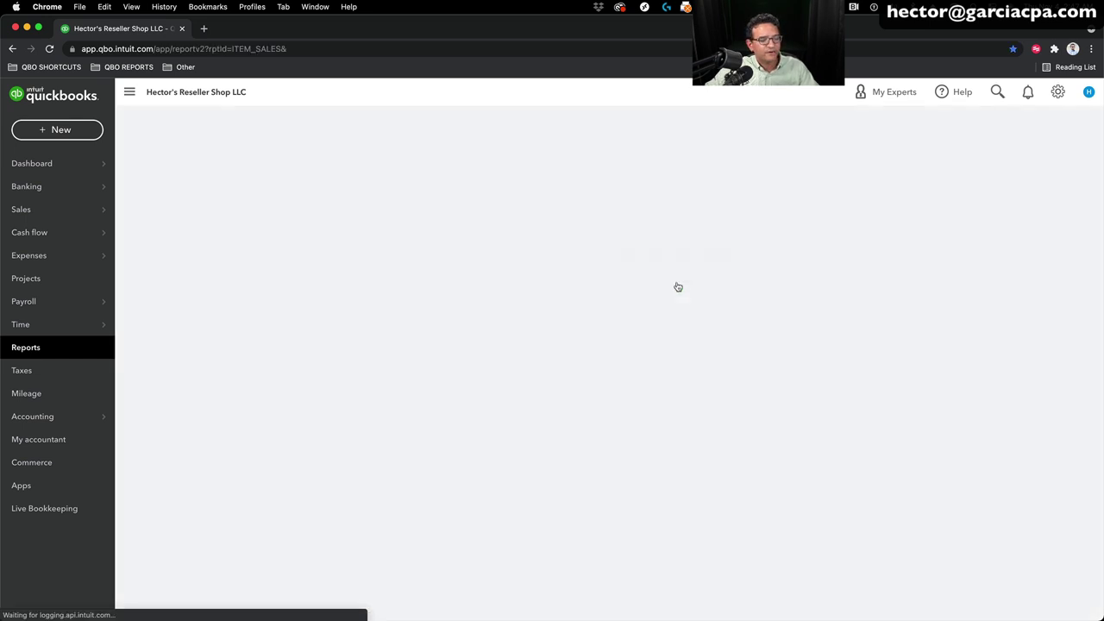
click(189, 180)
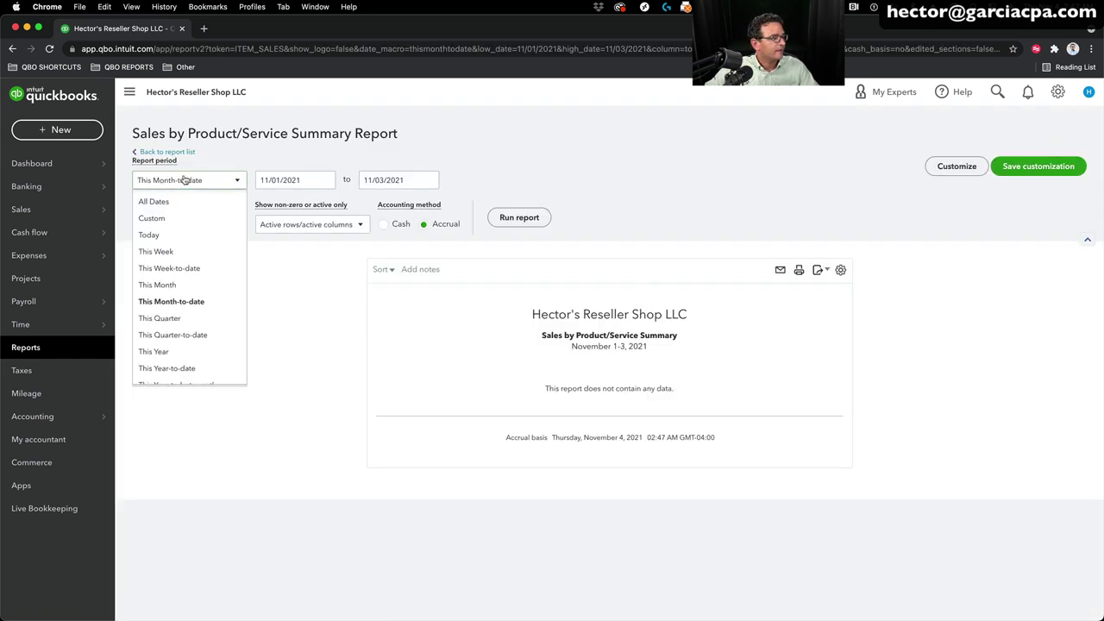
click(154, 202)
click(519, 217)
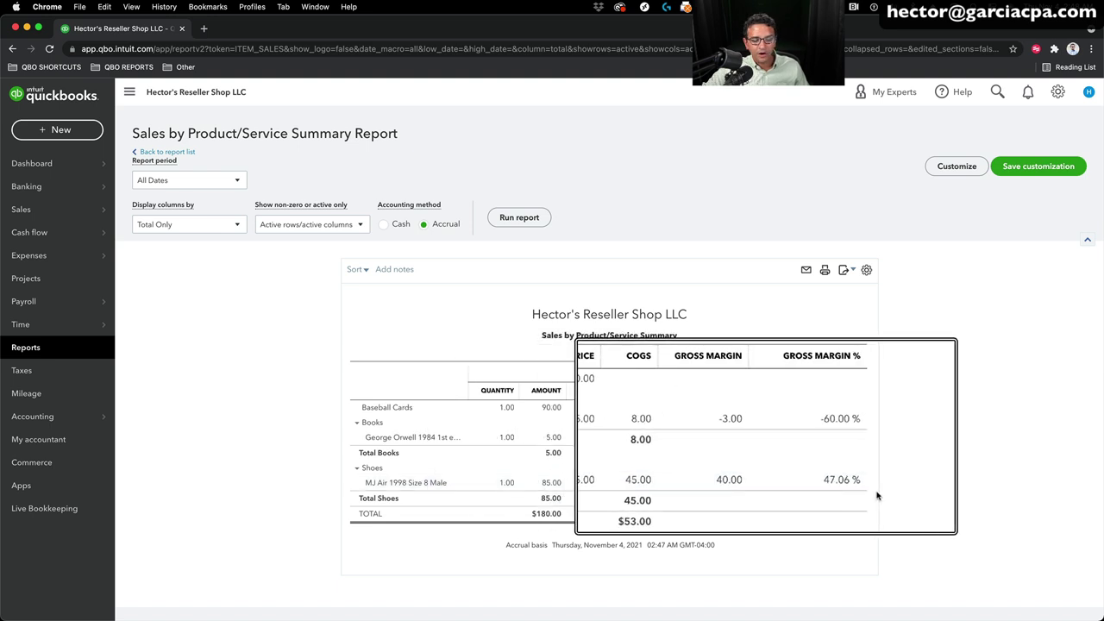
click(356, 422)
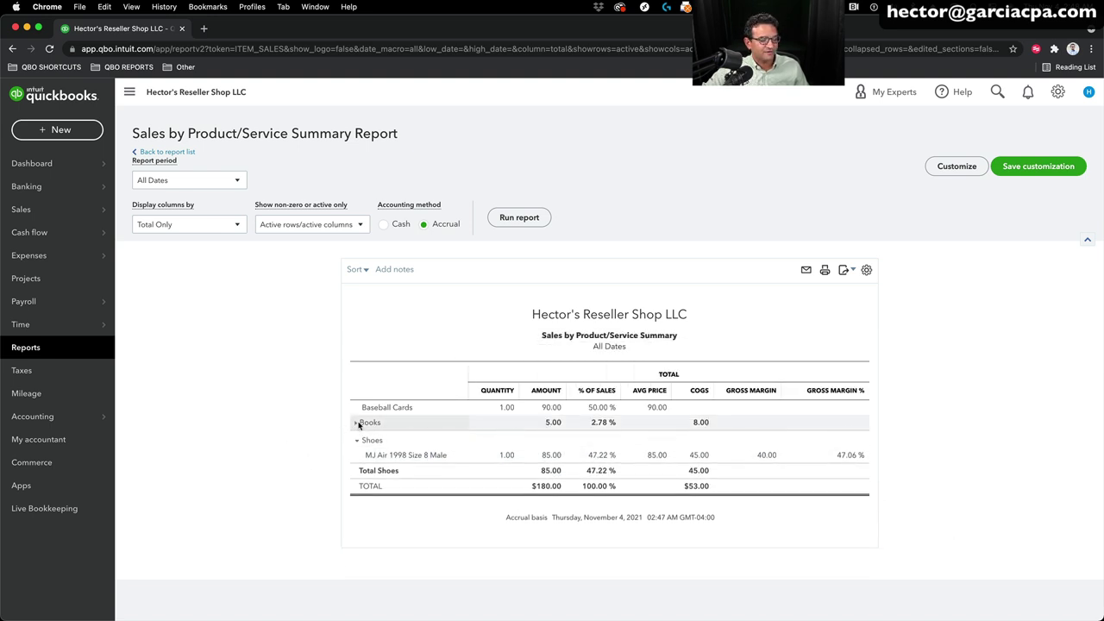
click(356, 438)
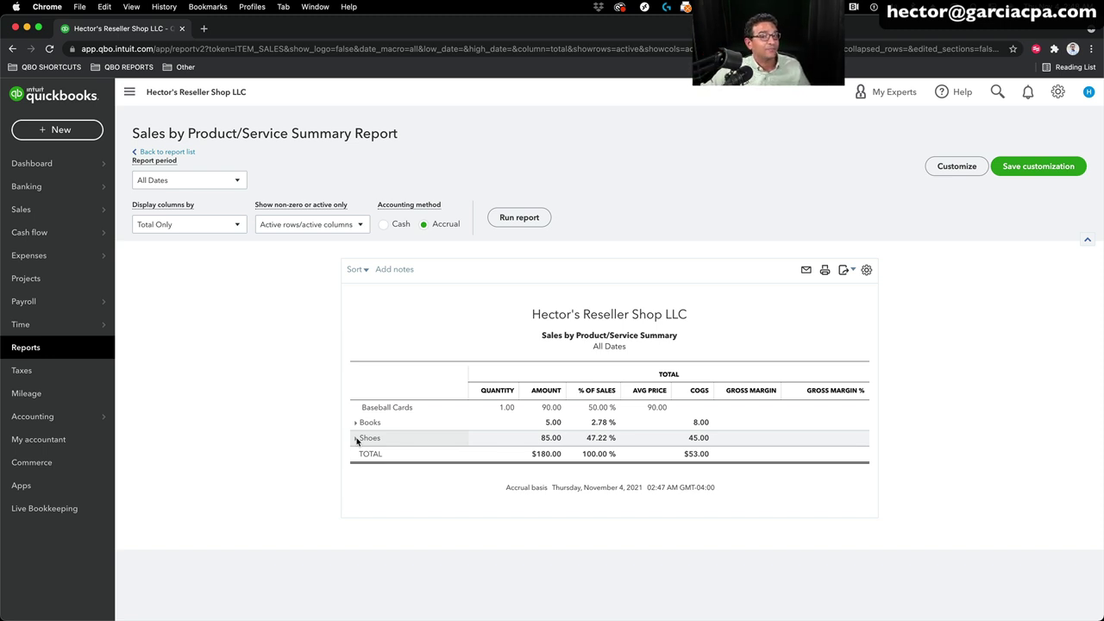
click(29, 346)
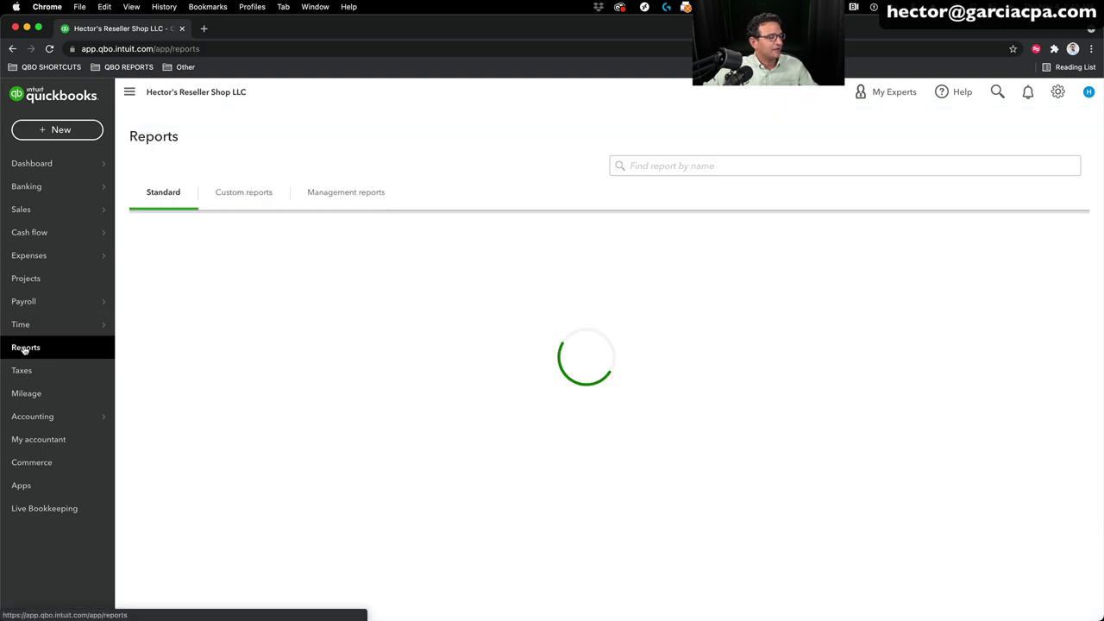
Step: Run Profit and Loss by Tag Group with columns displayed by Venue
click(679, 165)
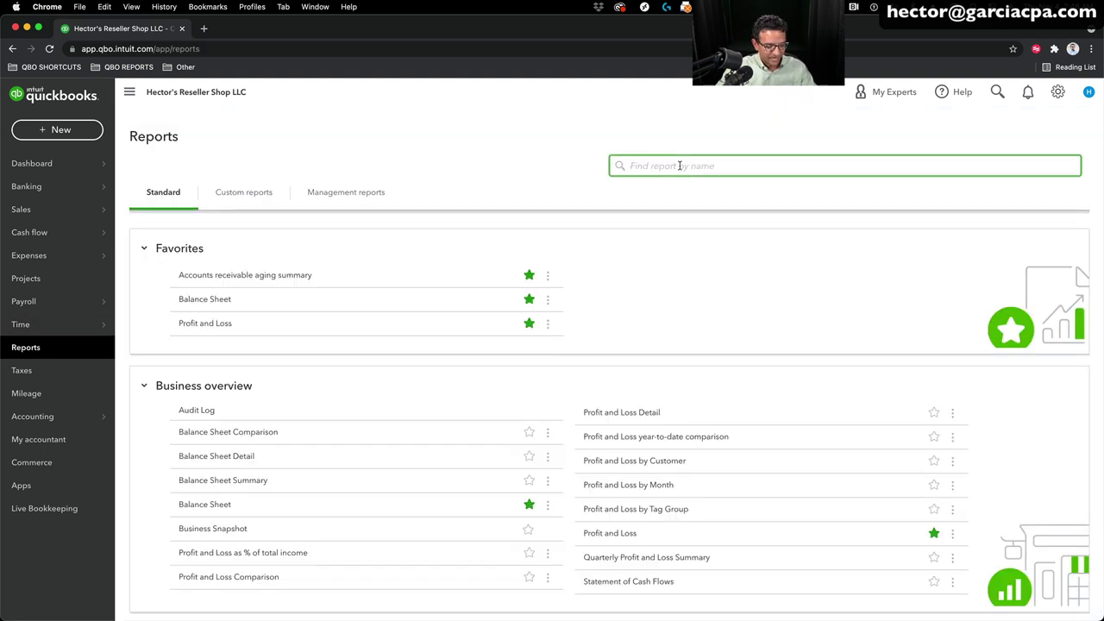
text(tag)
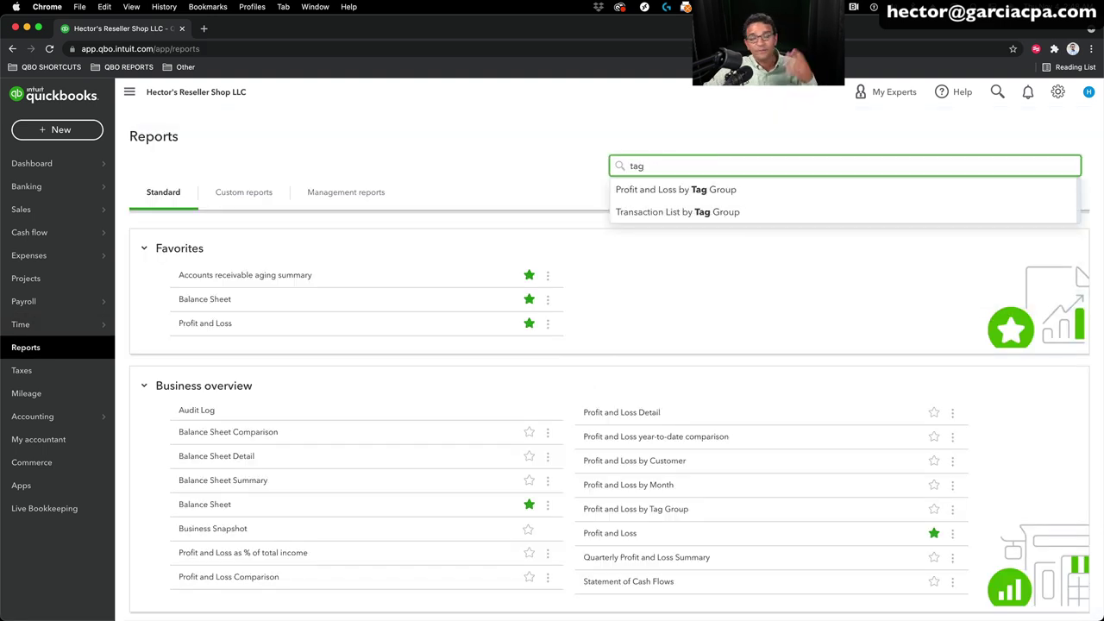
click(684, 189)
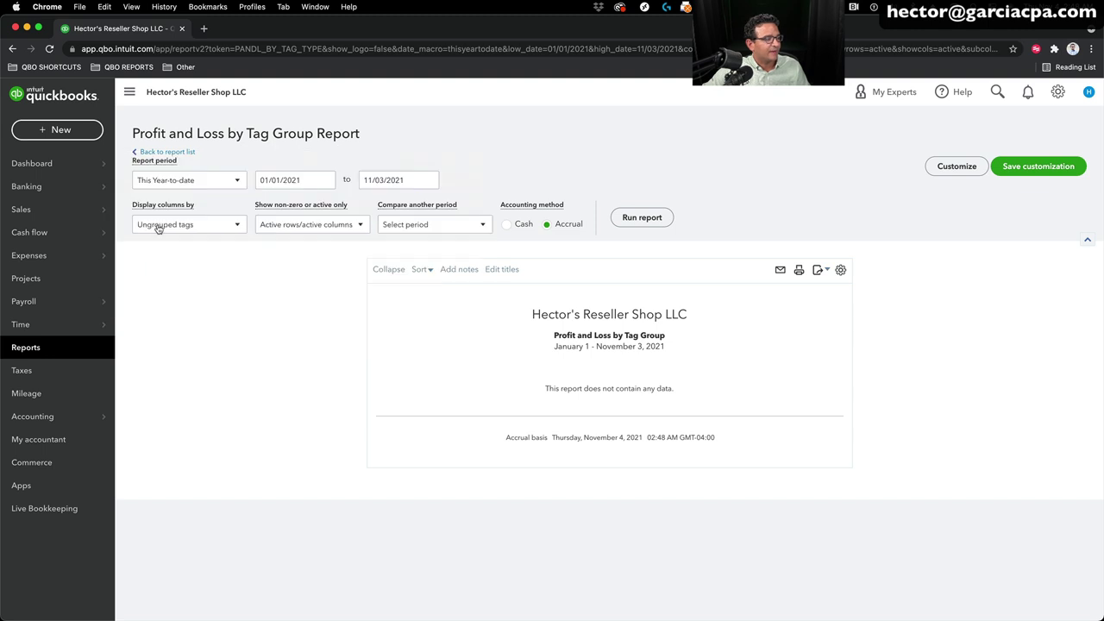
click(159, 228)
click(154, 399)
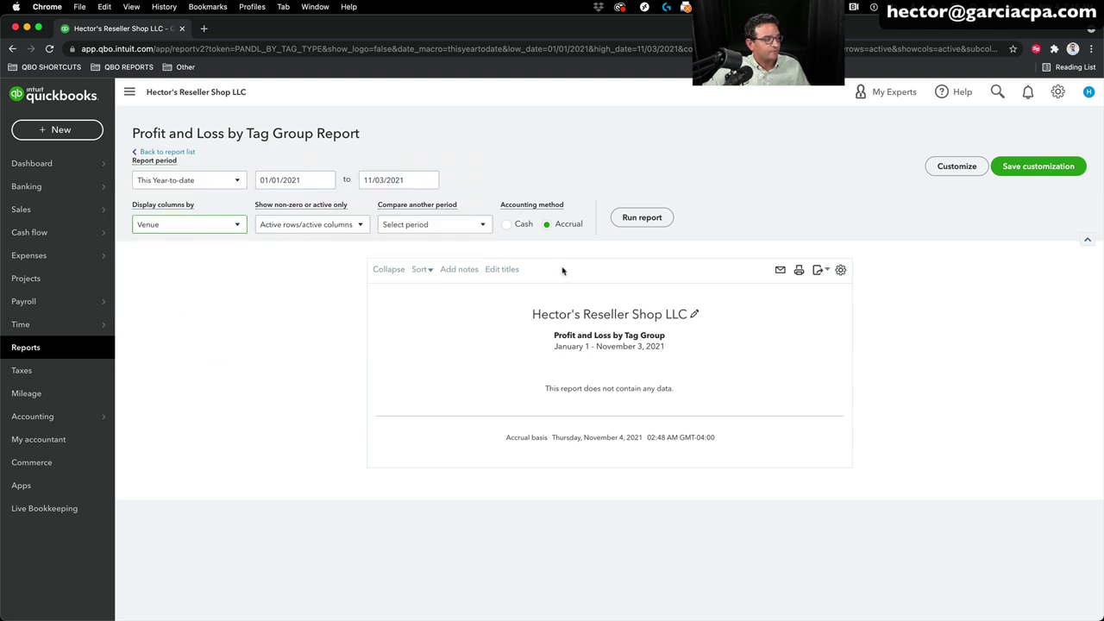
click(648, 219)
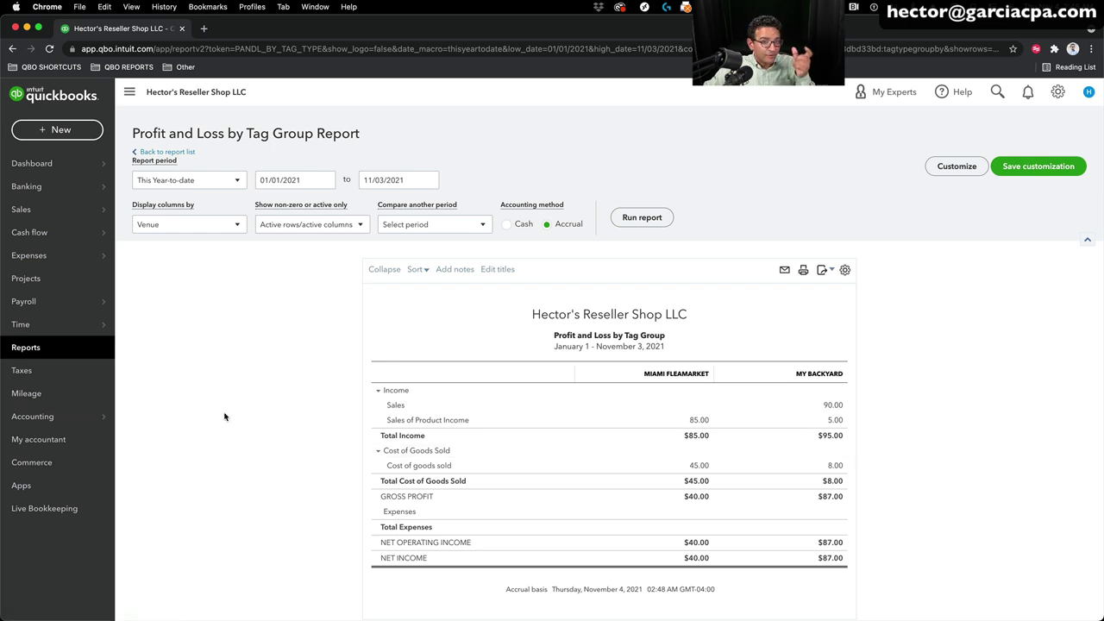
click(50, 131)
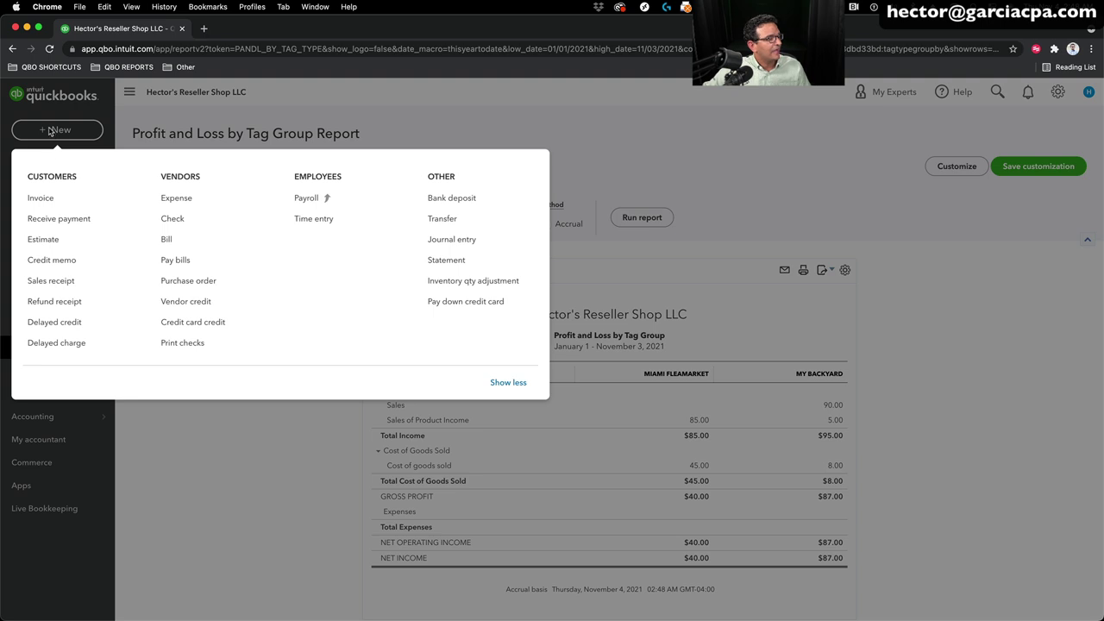
Step: Start a new bill and add Ebay as a new vendor for it
click(177, 240)
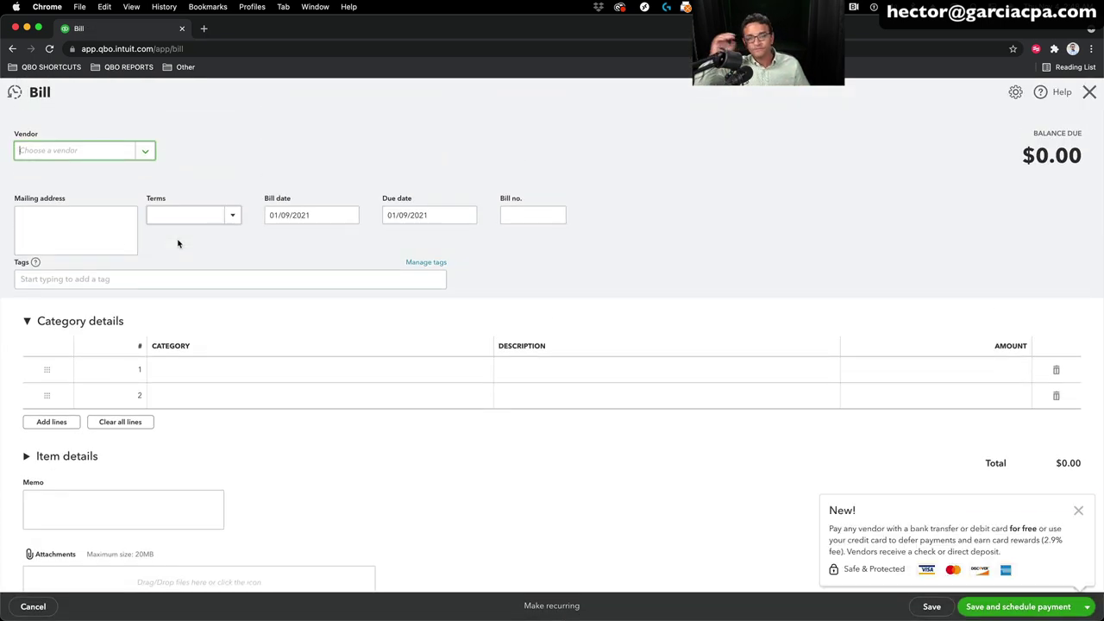
click(147, 151)
click(65, 177)
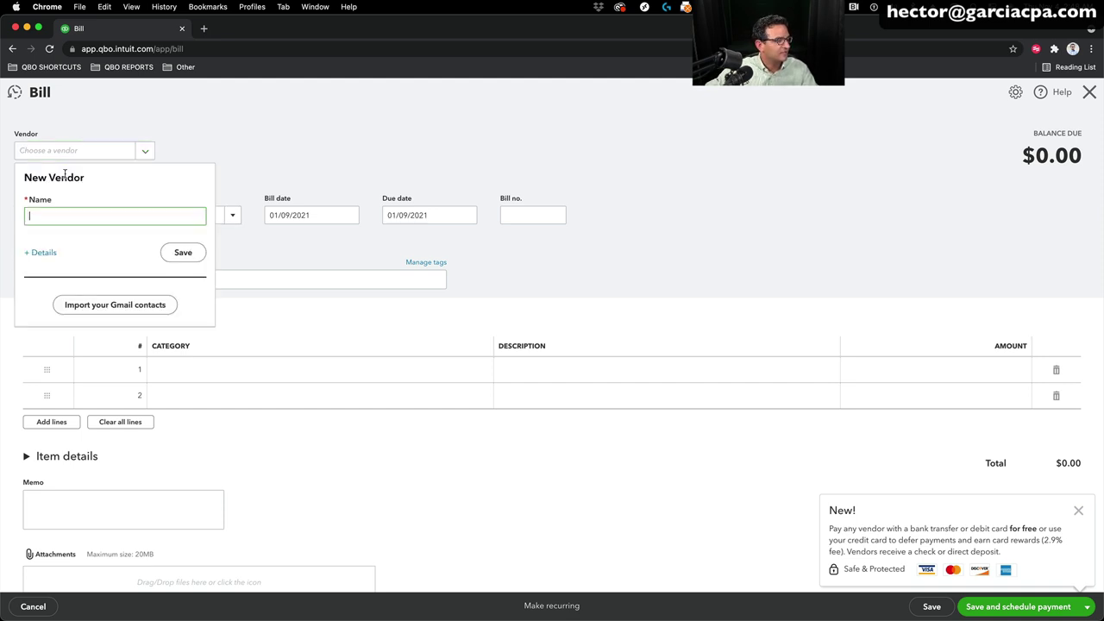
text(El)
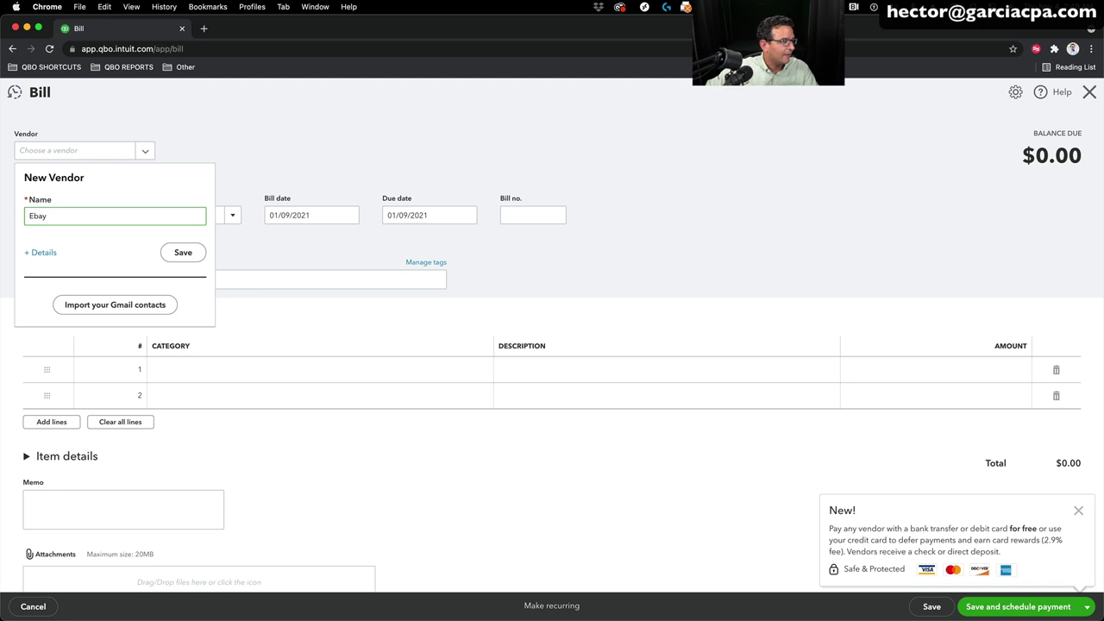
click(185, 253)
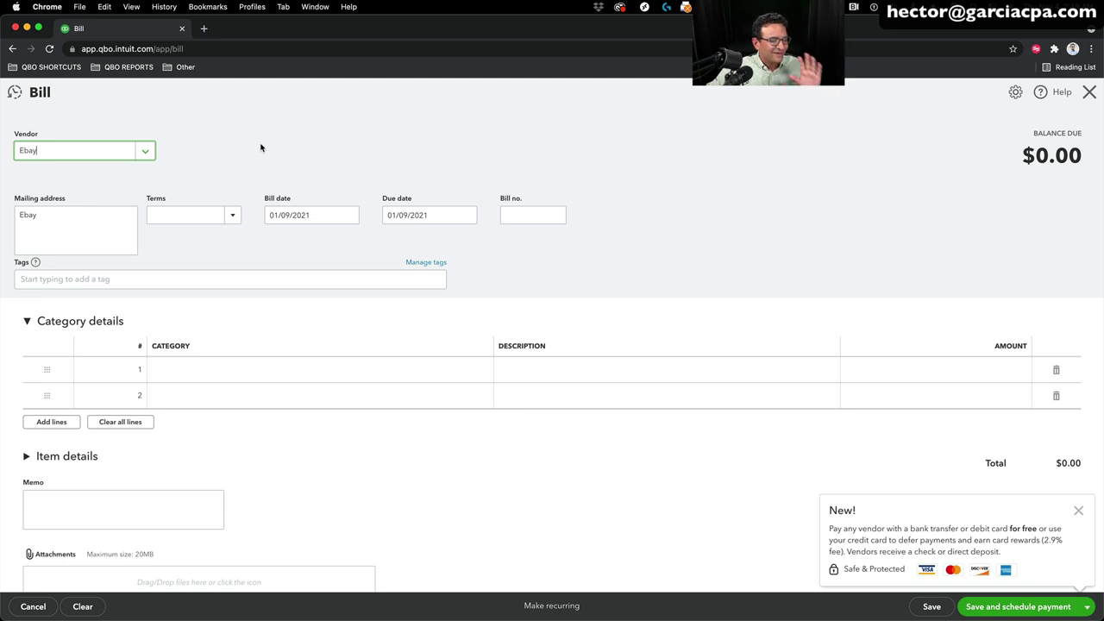
Step: Expand the bill's Item details section and dismiss the payments promotion
click(45, 457)
scroll(601, 446, down, 3)
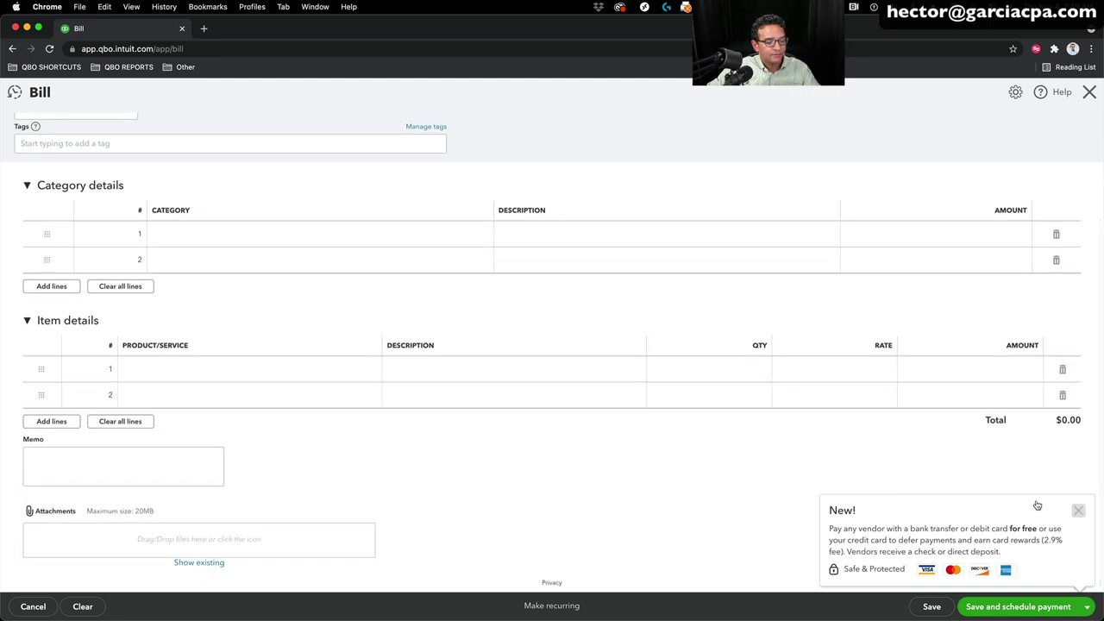
click(168, 362)
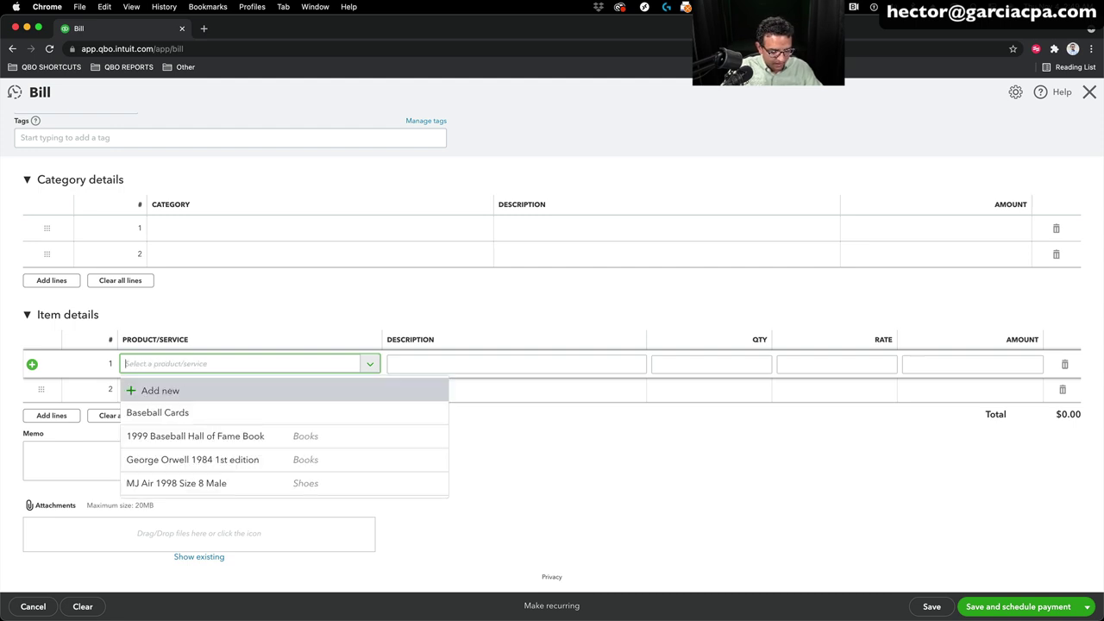
Step: Create inventory item 2005 Oktoberfest Special Edition in a new Drinks category
text(2005)
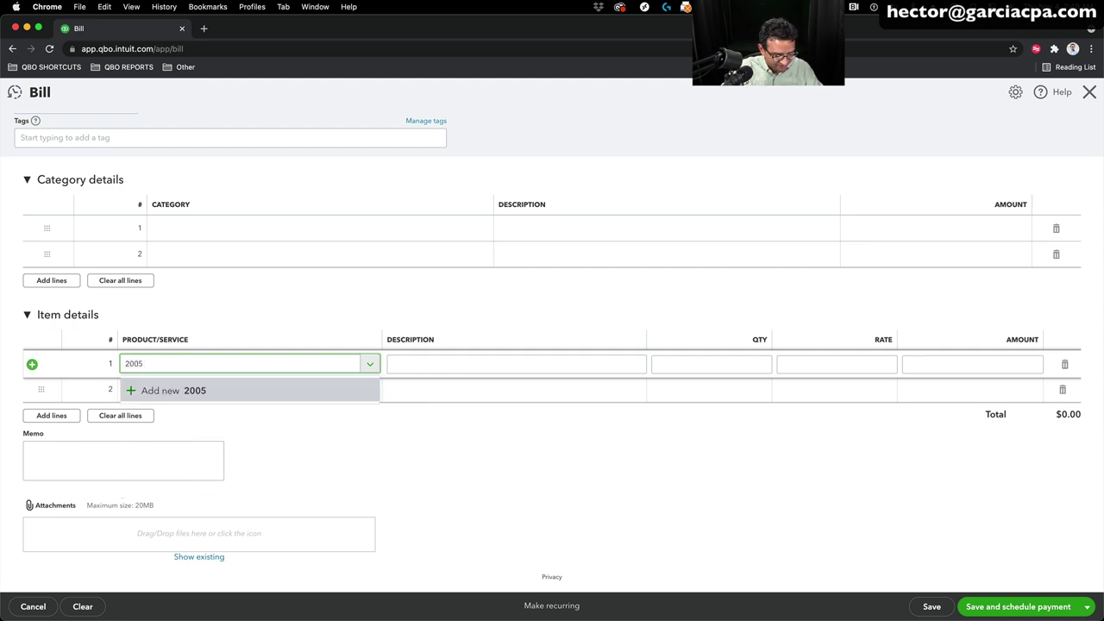
text( O)
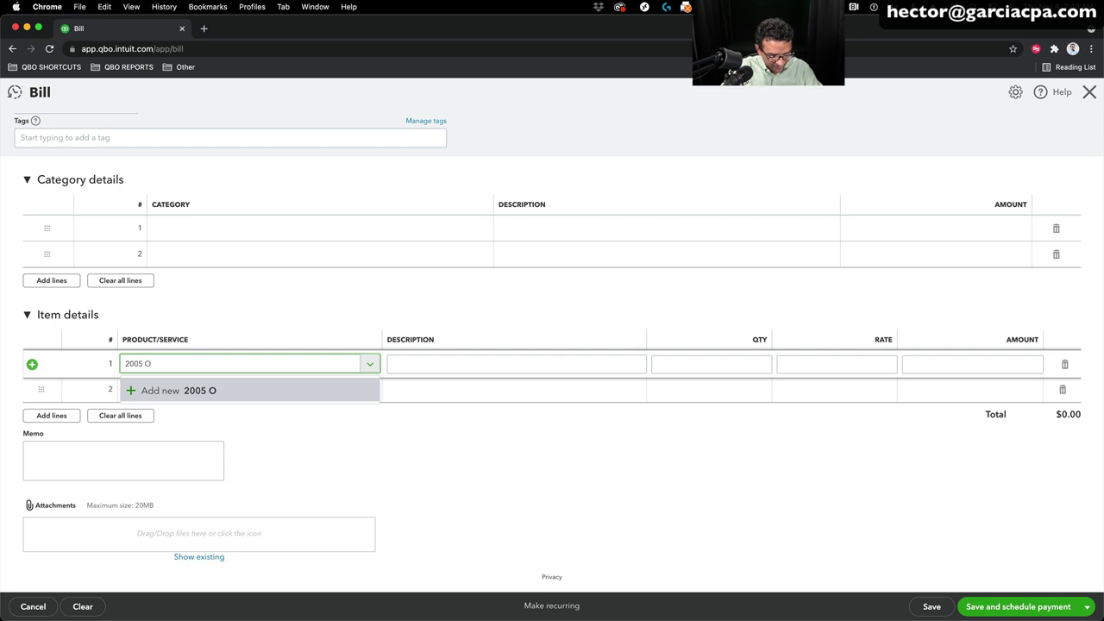
text(ktoberfes)
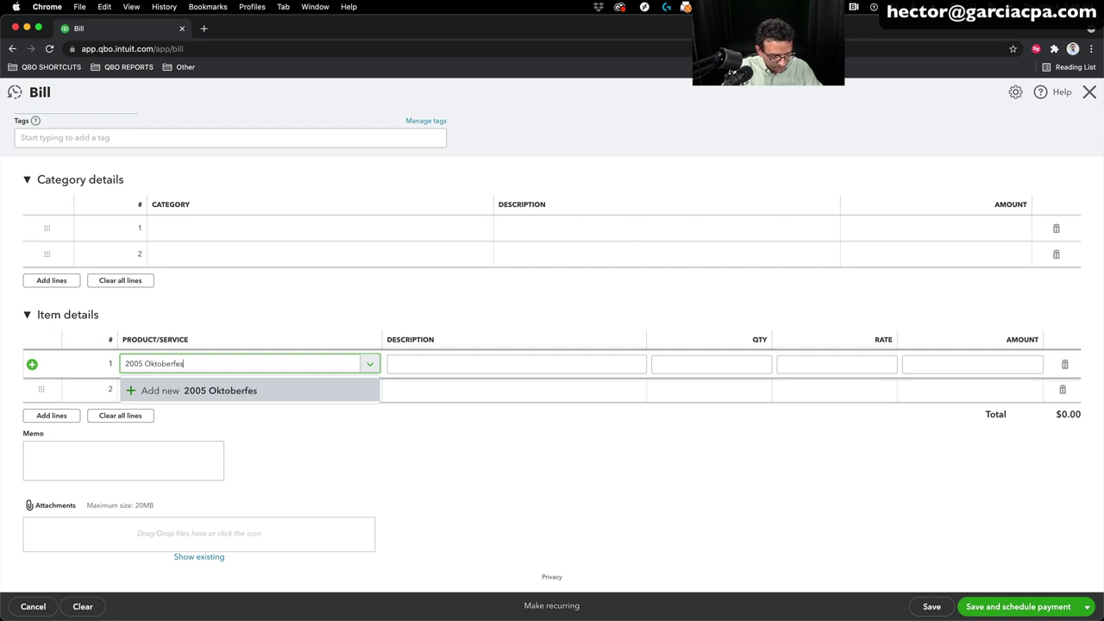
text(t Spe)
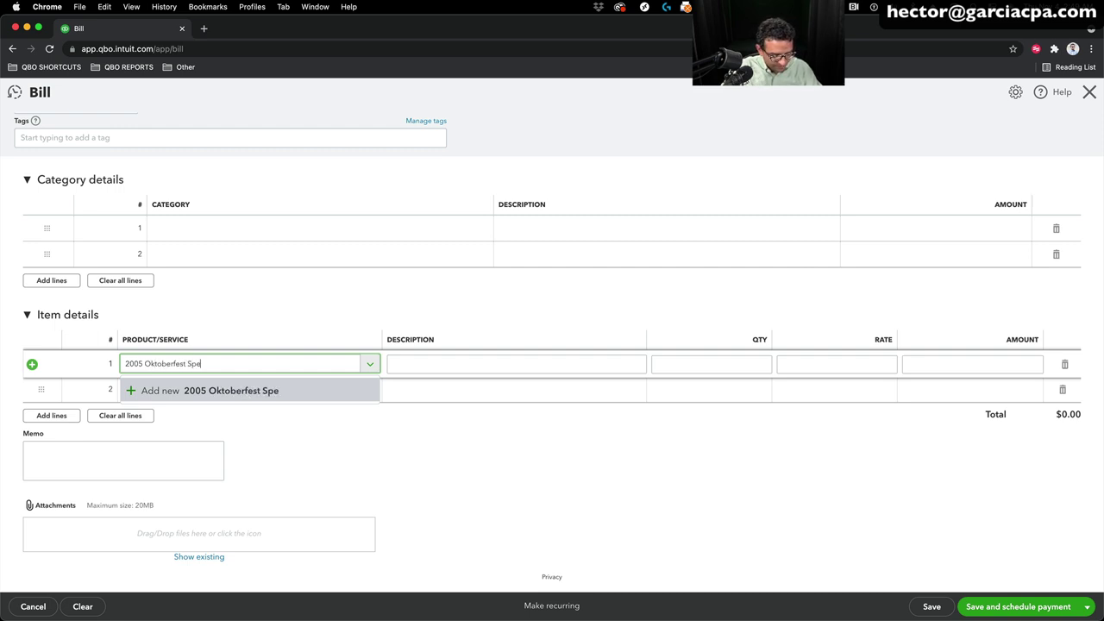
text(cial Edition)
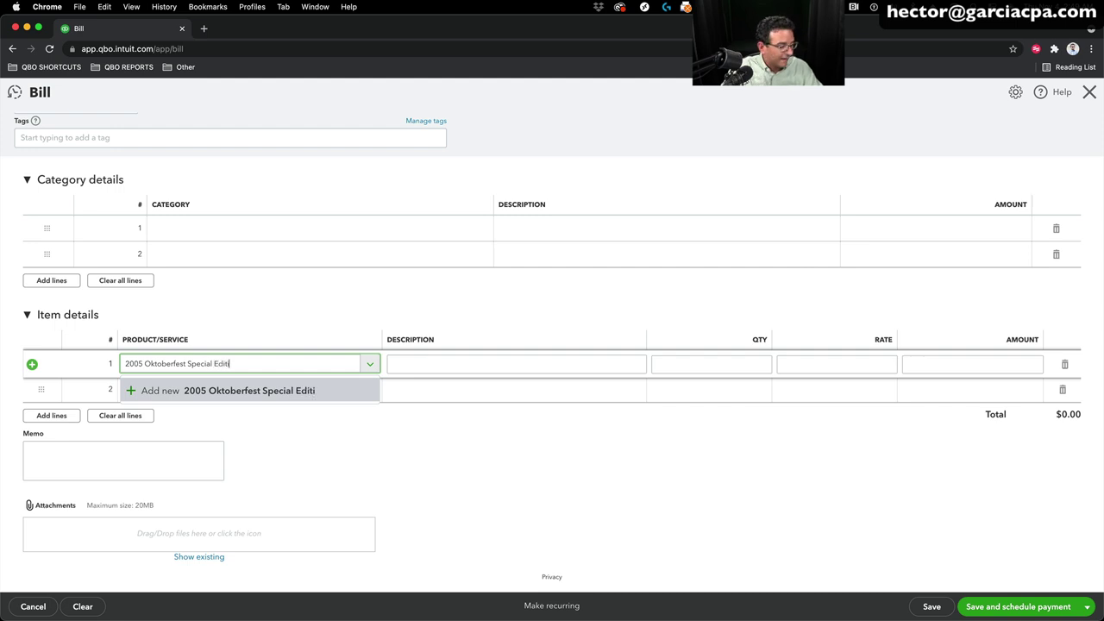
click(192, 390)
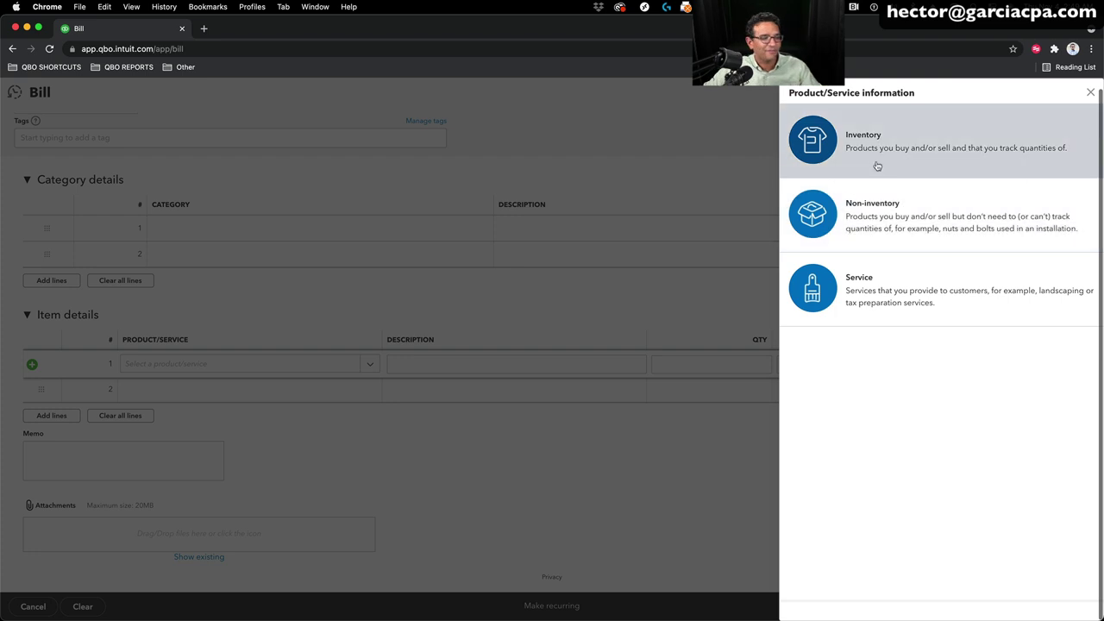
click(873, 143)
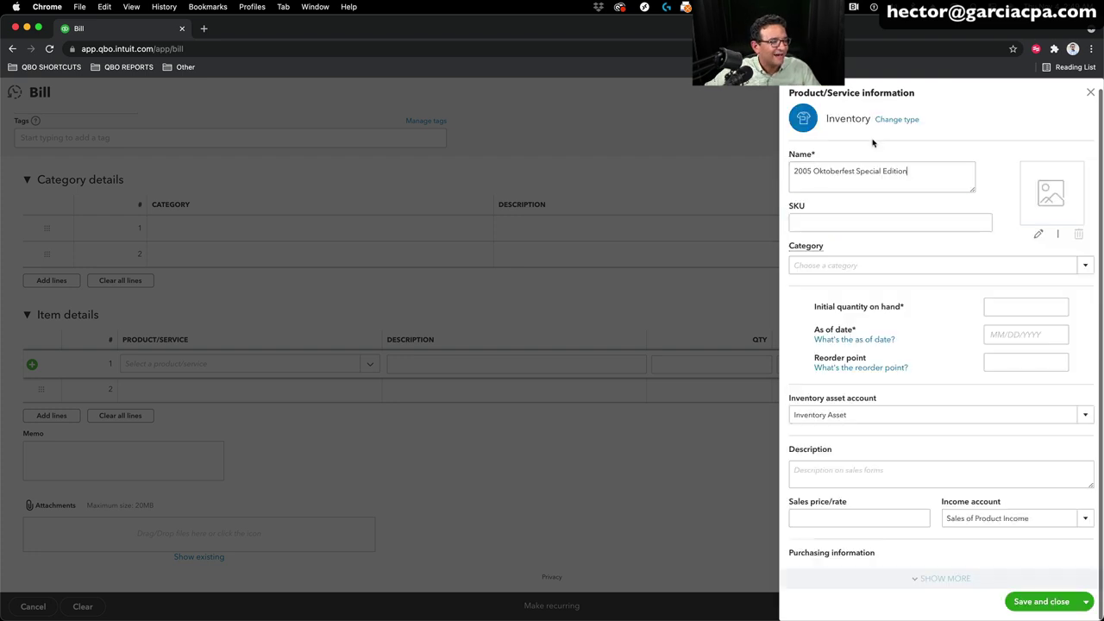
click(1084, 265)
click(826, 288)
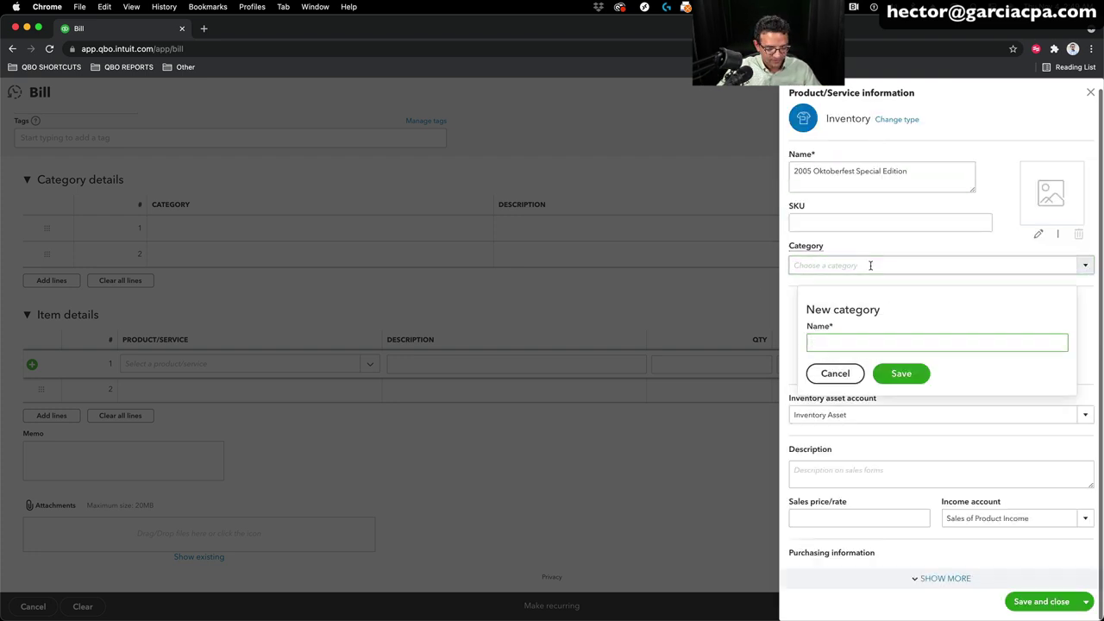
text(De)
text(inks)
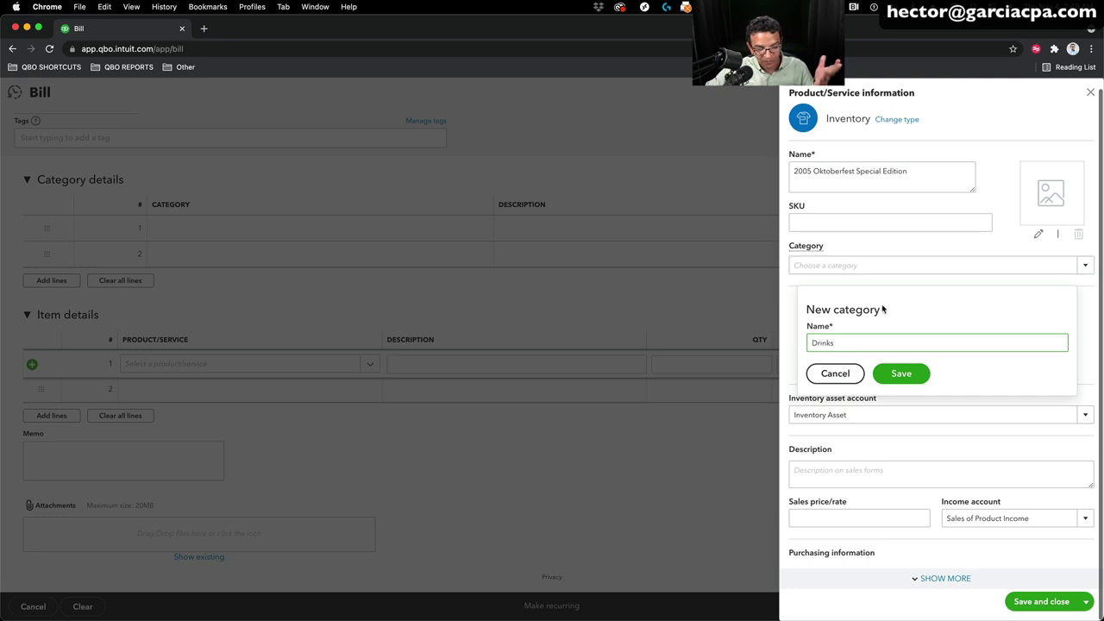
click(917, 377)
Step: Set quantity on hand 0 as of 01/01/2021, reorder point 0, and save the item
click(1008, 312)
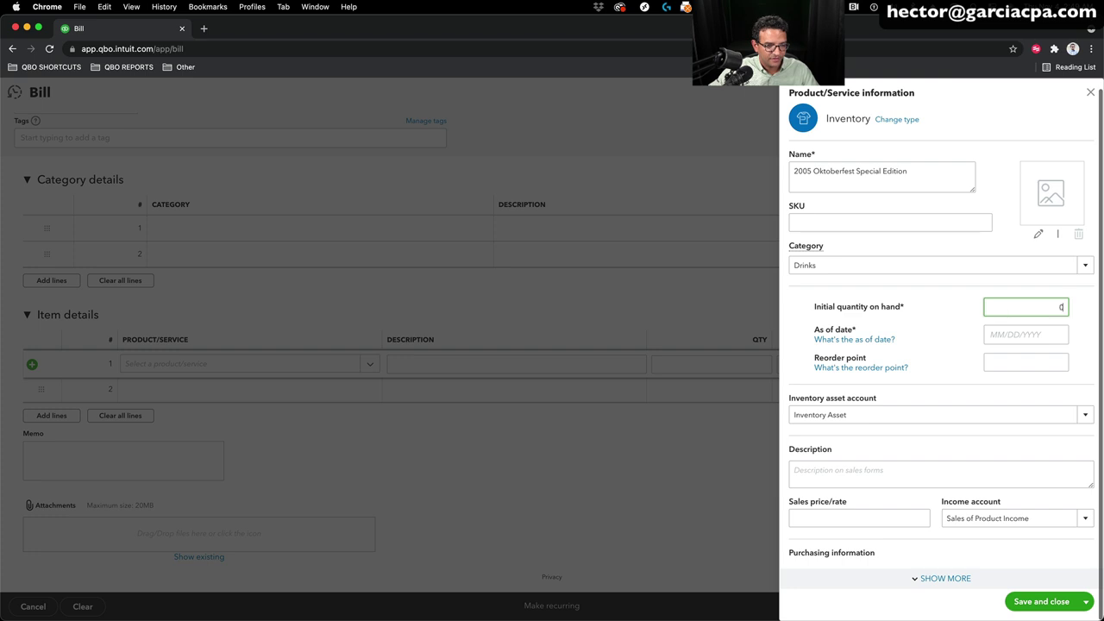
click(1005, 328)
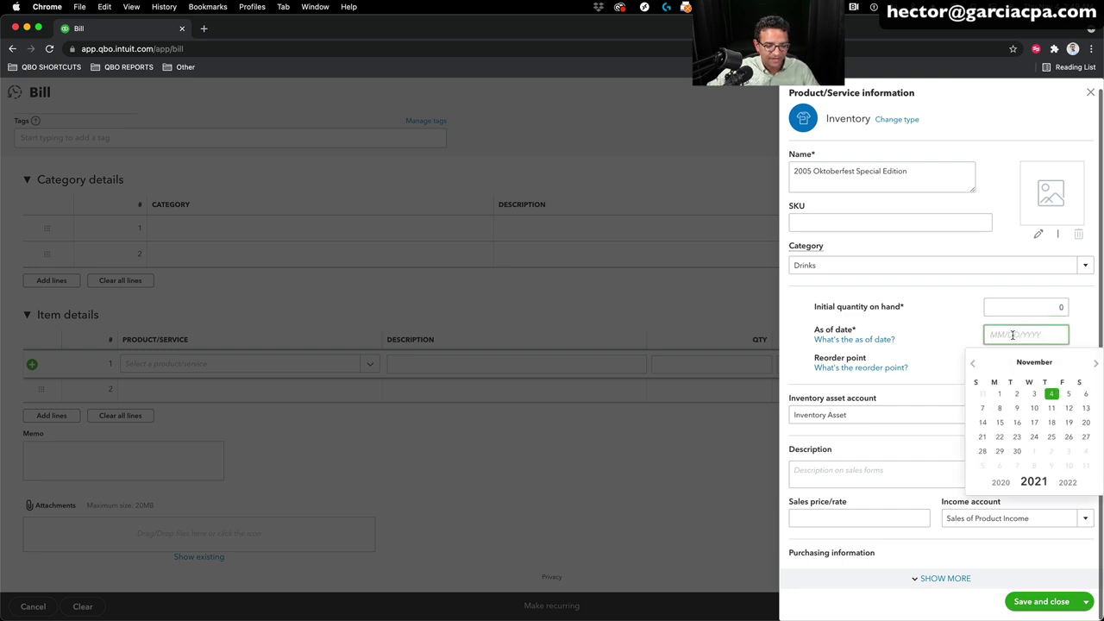
text(01/01/)
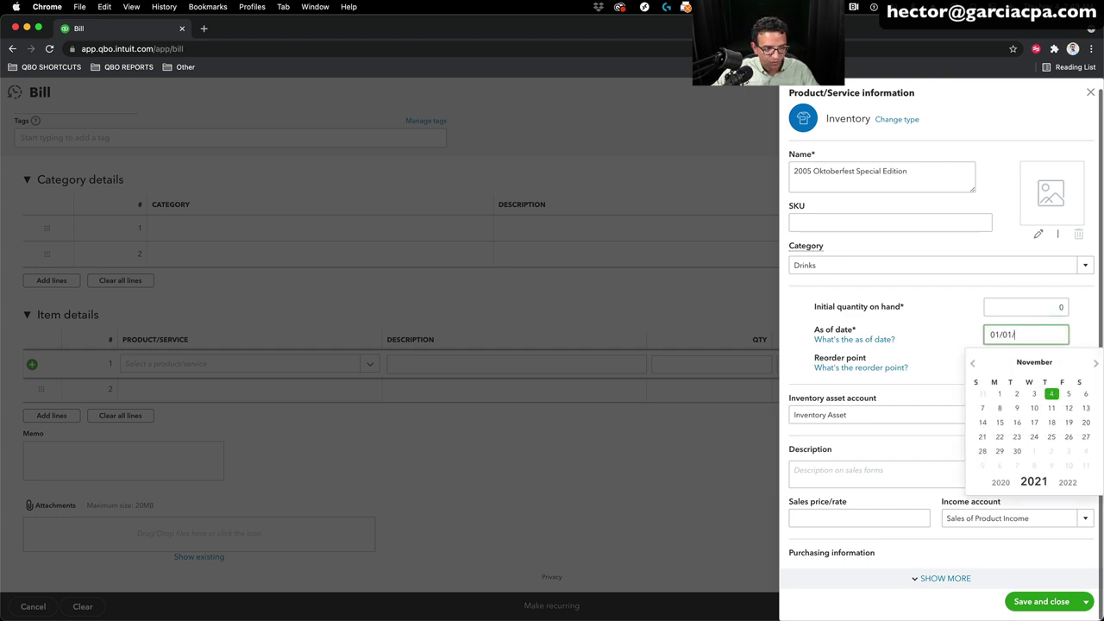
text(2021)
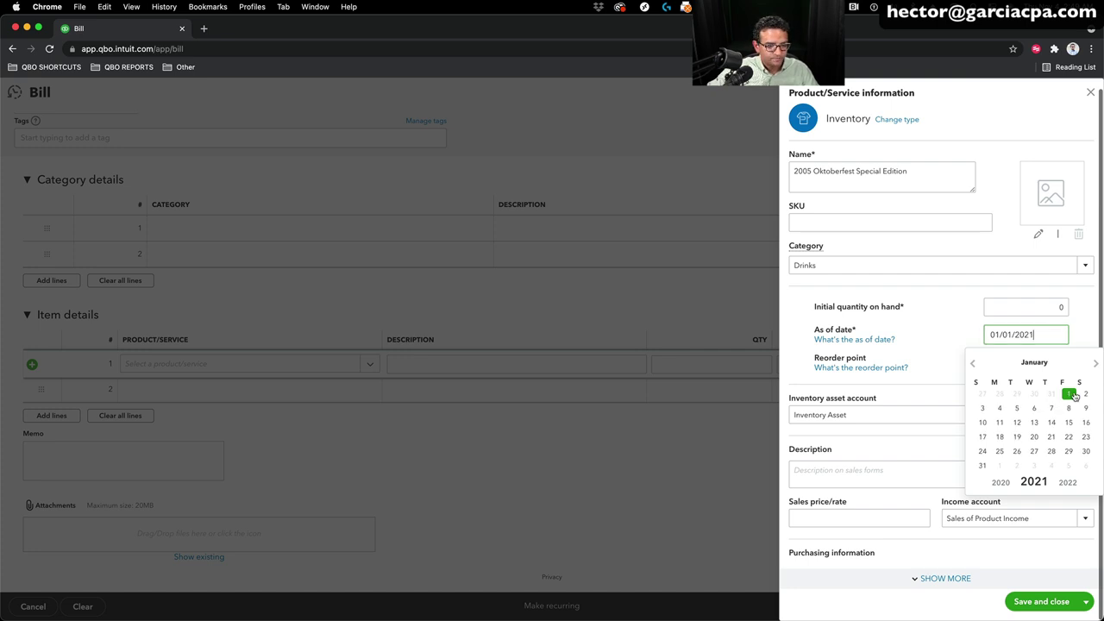
click(1018, 360)
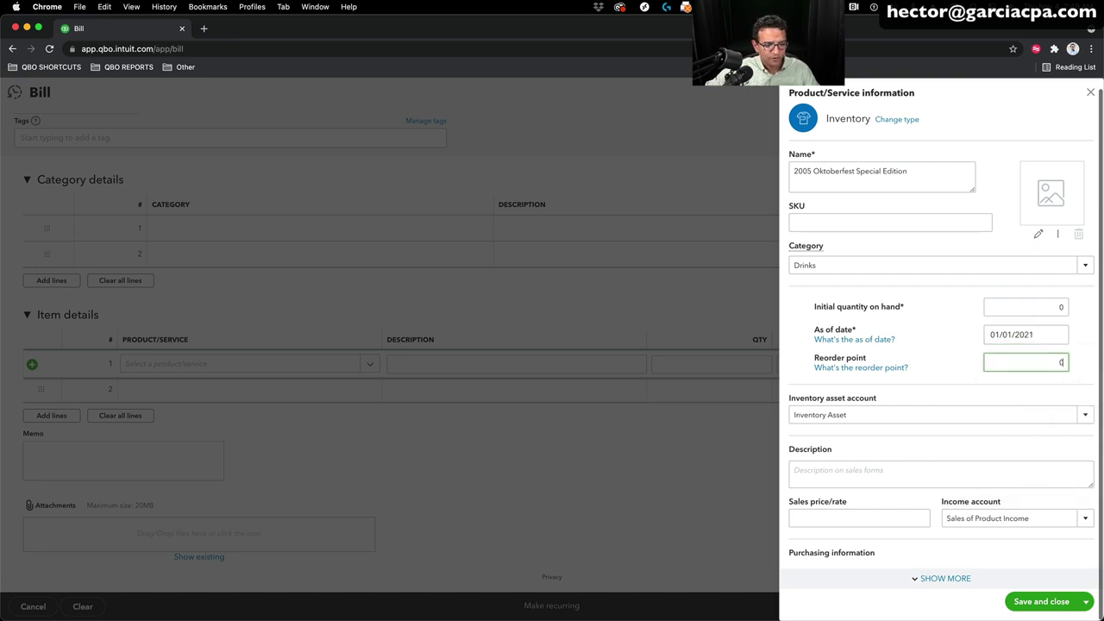
key(Tab)
scroll(862, 457, down, 3)
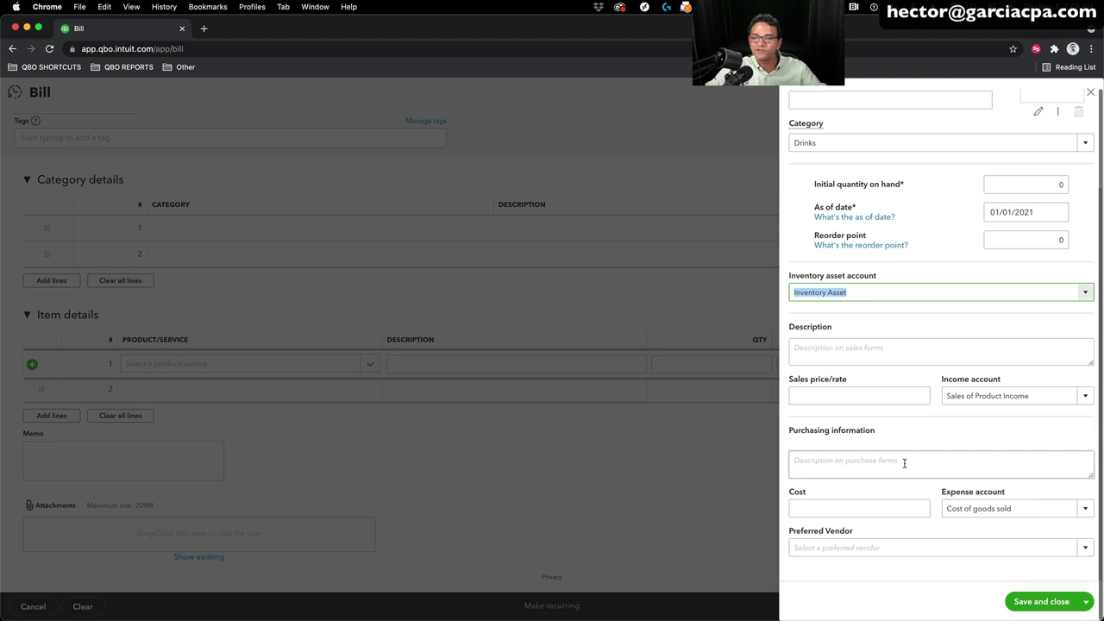
scroll(896, 457, up, 3)
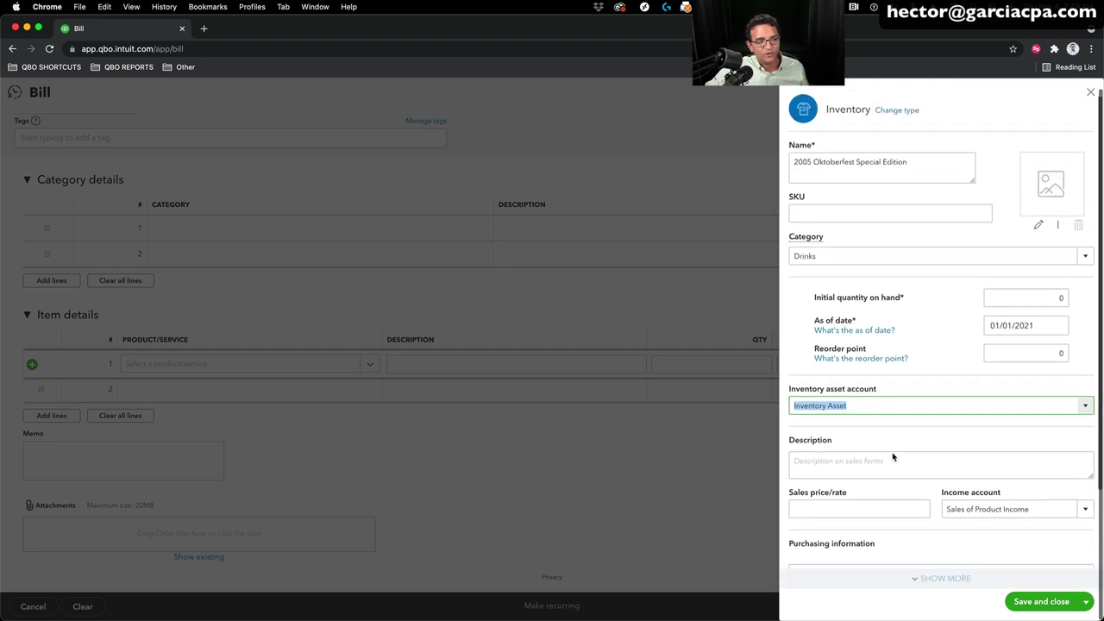
click(1041, 602)
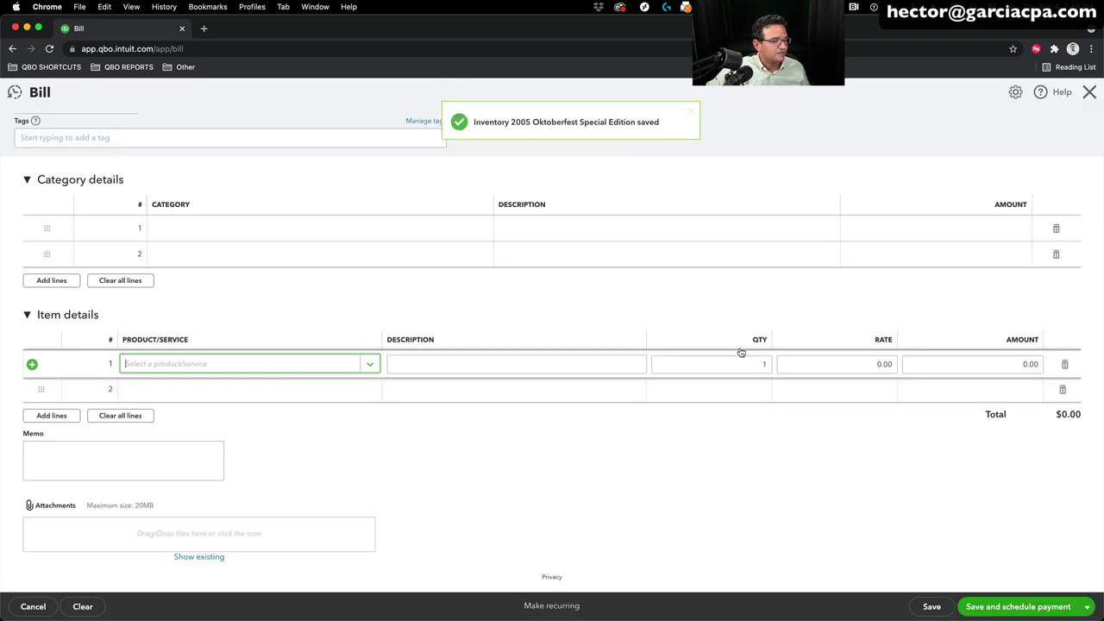
Step: Enter quantity 10 and rate 5 on the Oktoberfest bill line
click(734, 363)
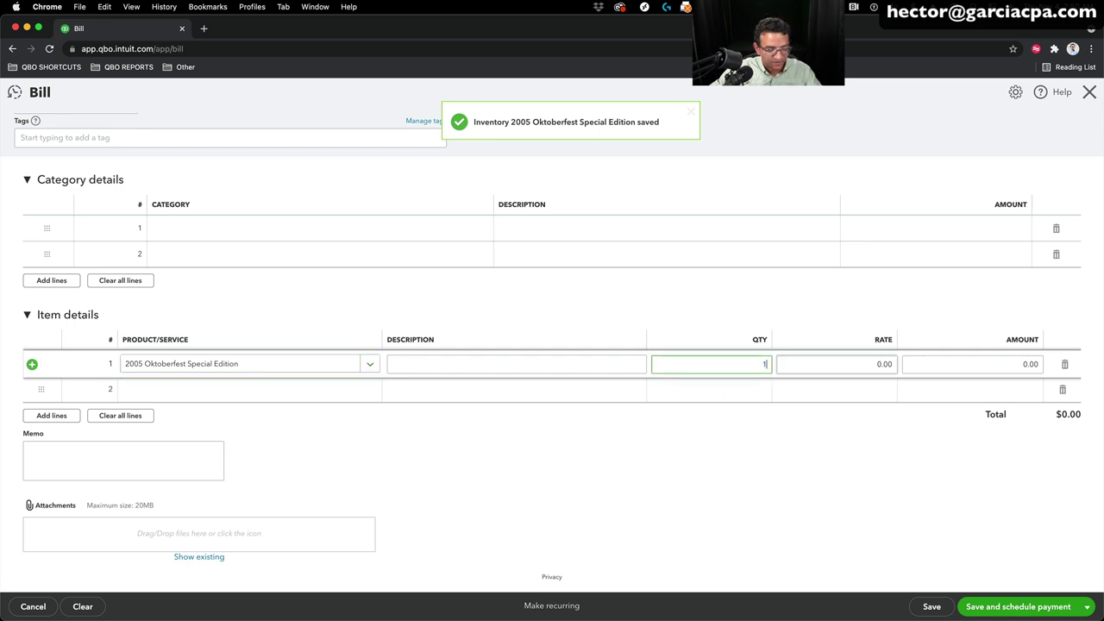
text(0)
key(Tab)
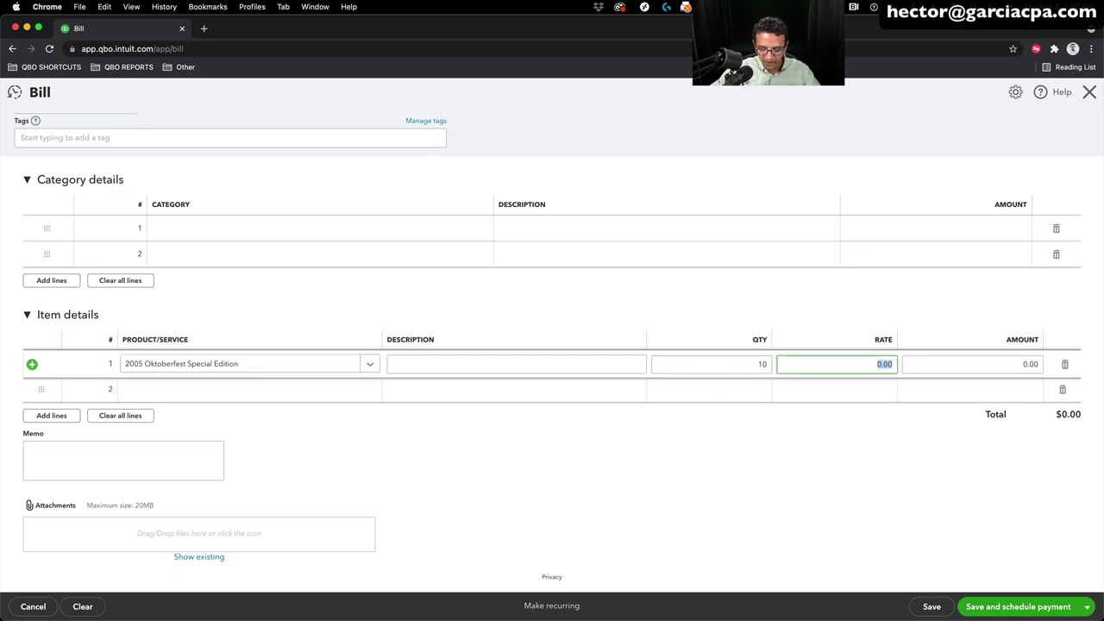
text(5)
key(Tab)
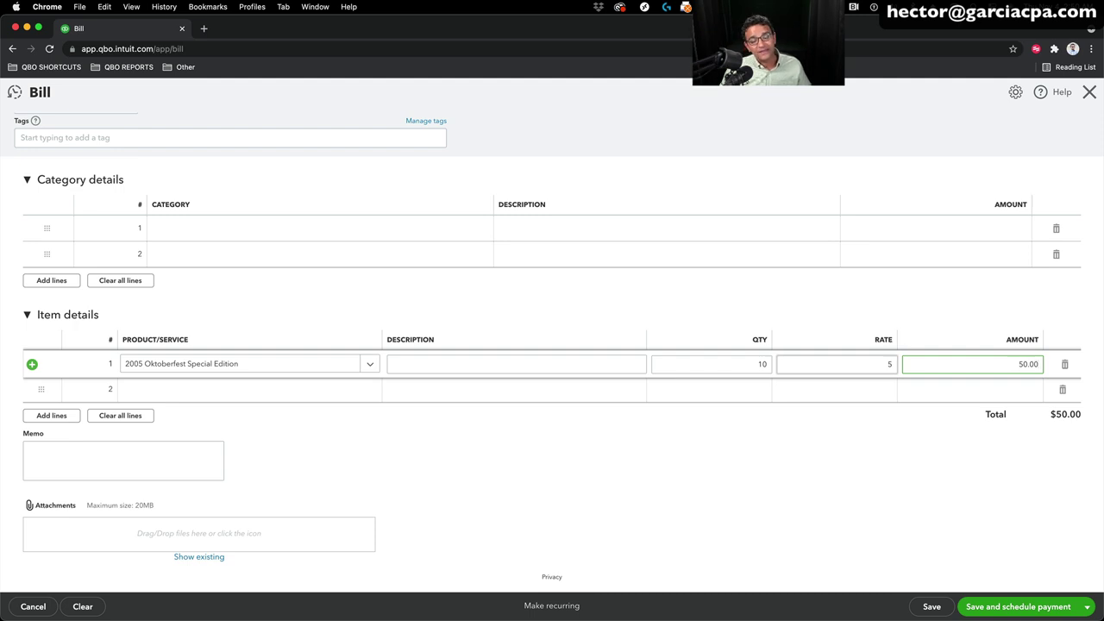
Step: Raise the line amount by 7% (50.00*1.07) to $53.50, making the rate 5.35
double_click(1035, 365)
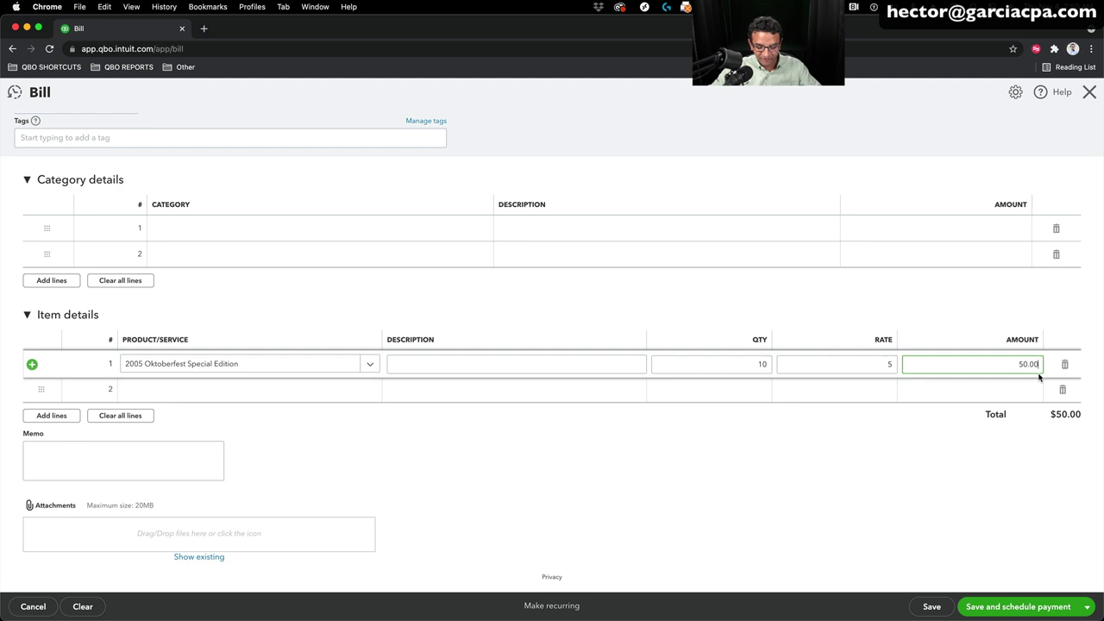
text(*1.07)
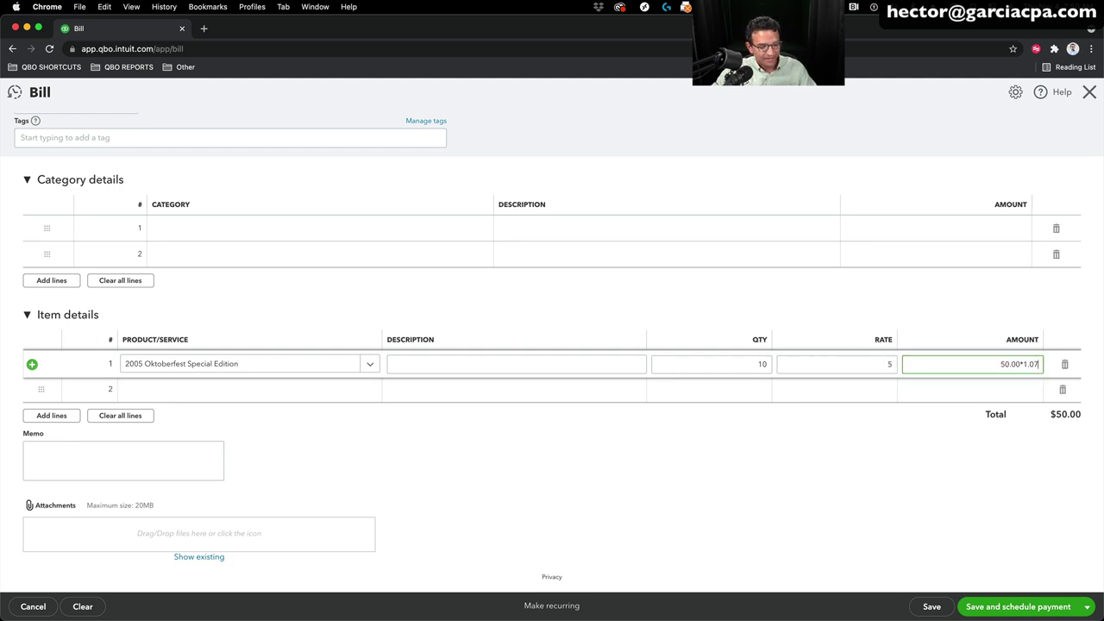
key(Tab)
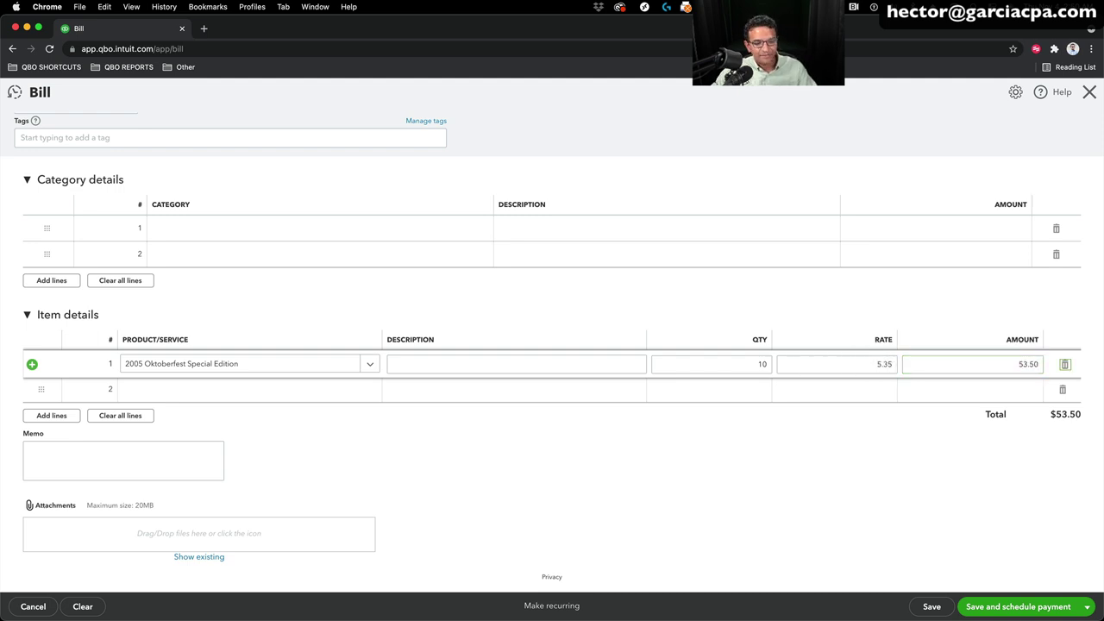
double_click(1026, 364)
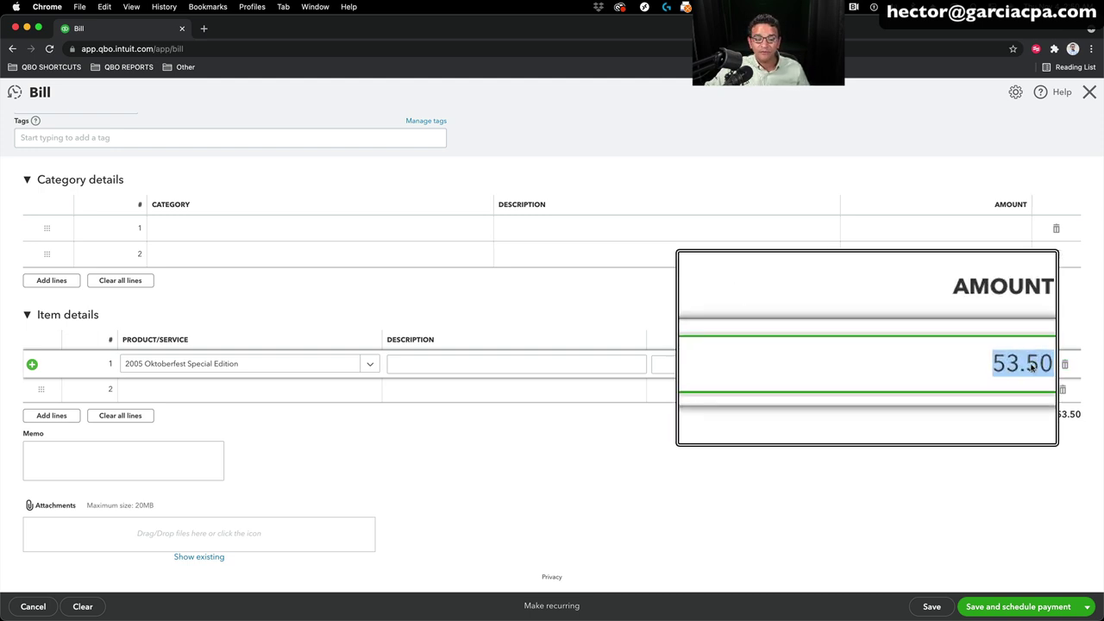
double_click(870, 363)
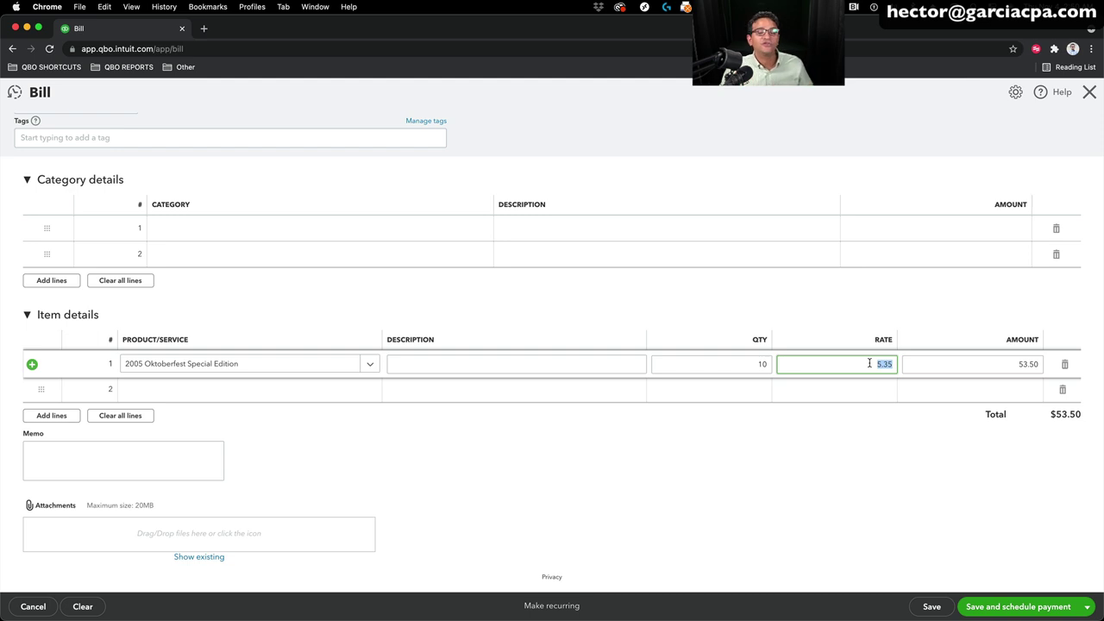
Step: Save and close the Ebay bill
scroll(771, 306, up, 2)
scroll(771, 305, down, 1)
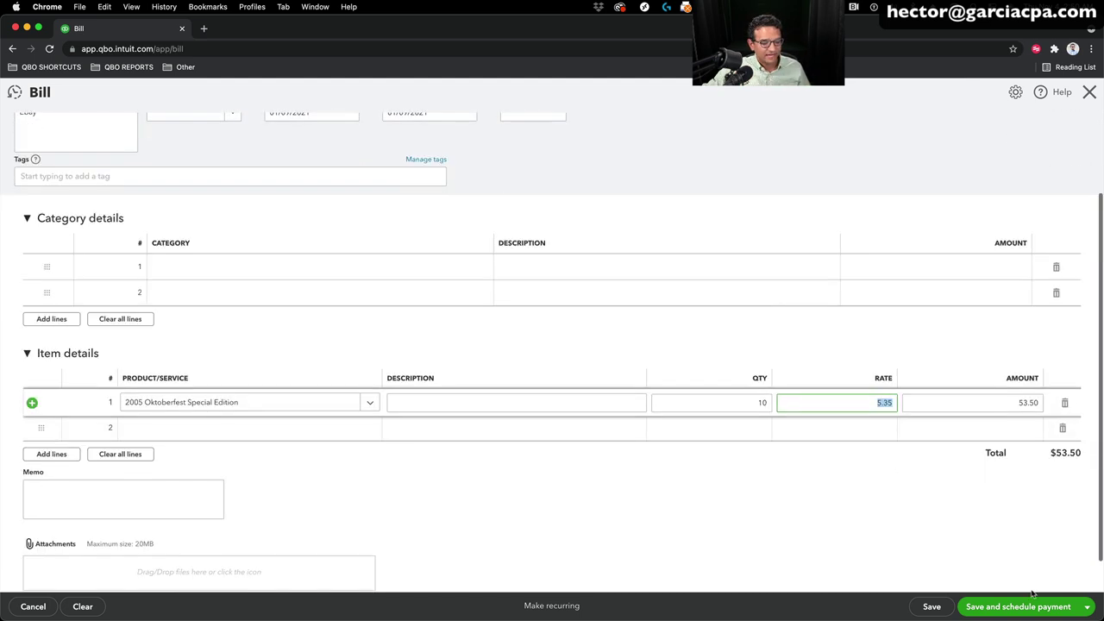
click(1086, 606)
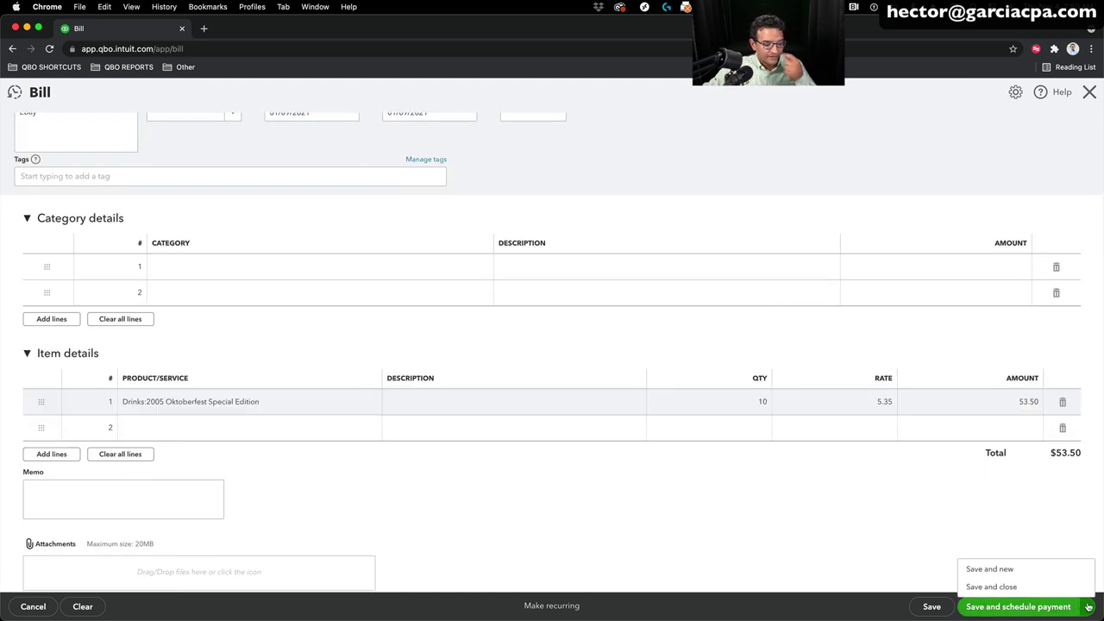
click(996, 587)
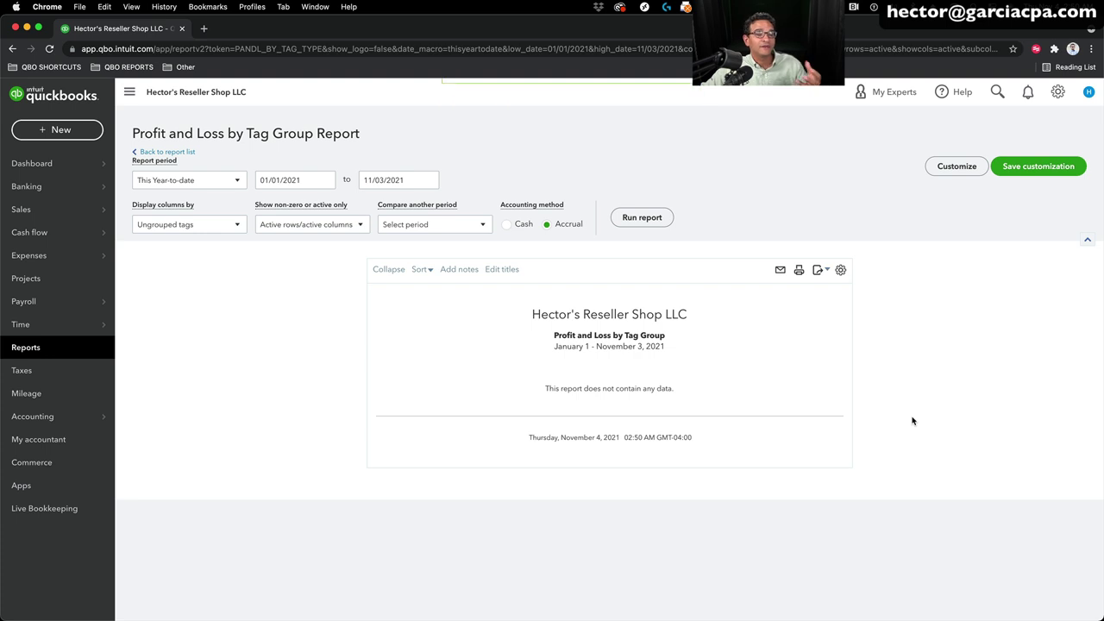
Step: Start a sales receipt dated 01/11/2021, paid by Cash into Petty Cash
click(51, 132)
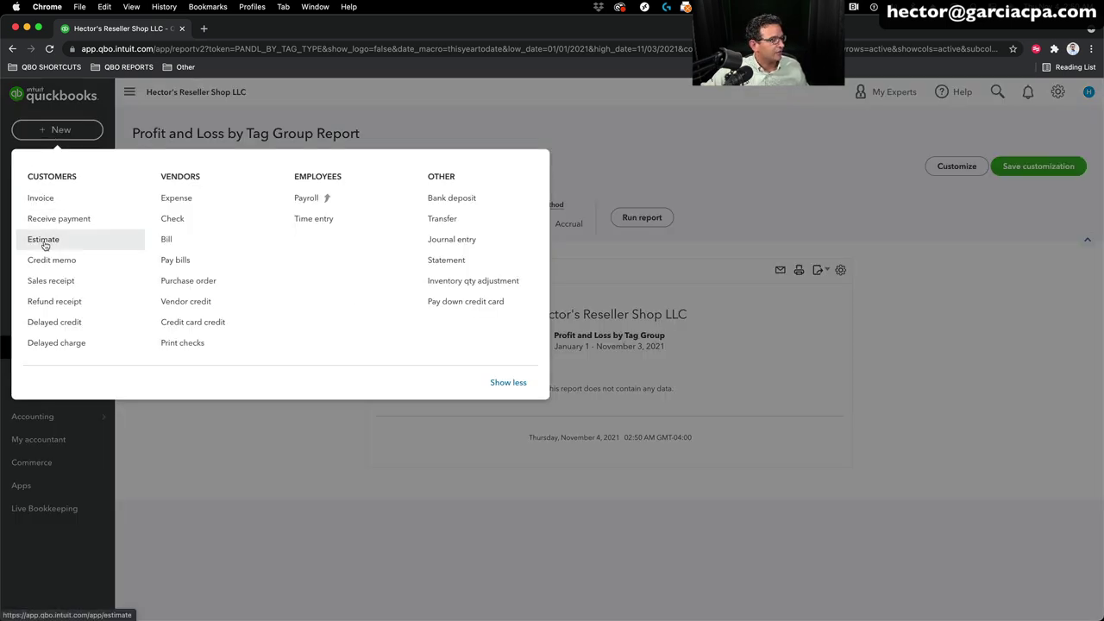
click(53, 281)
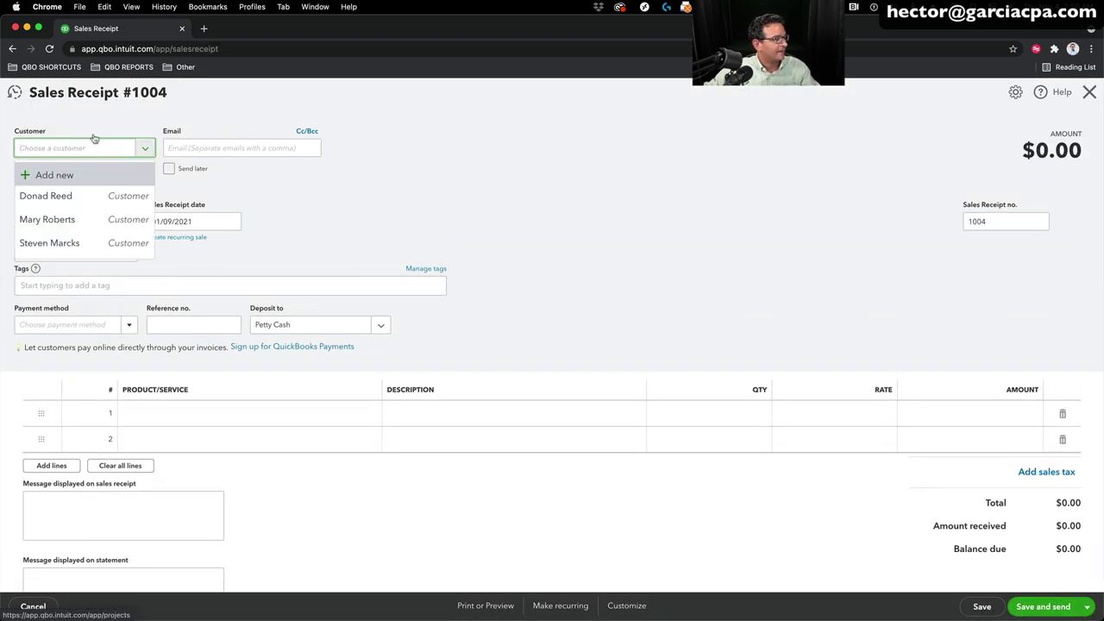
click(44, 215)
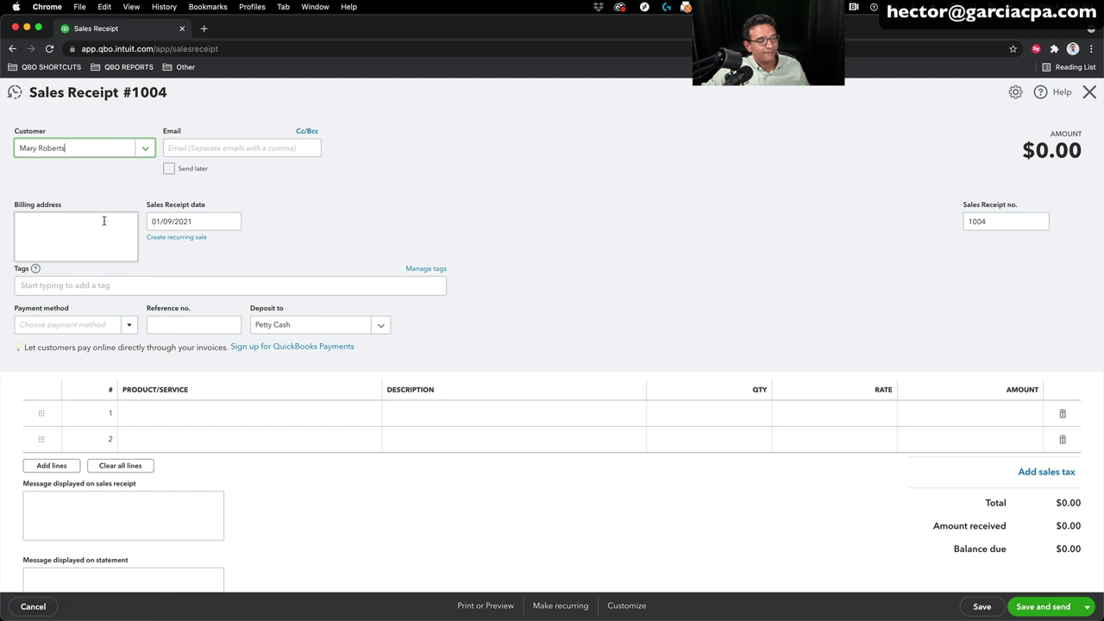
click(186, 222)
key(plus)
key(plus)
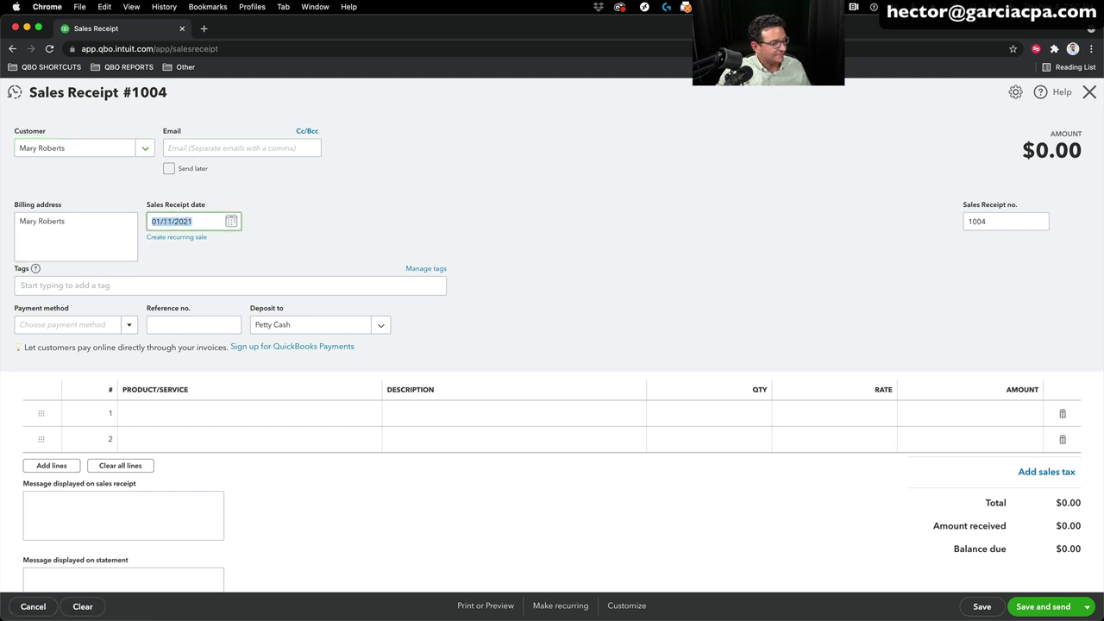
click(52, 325)
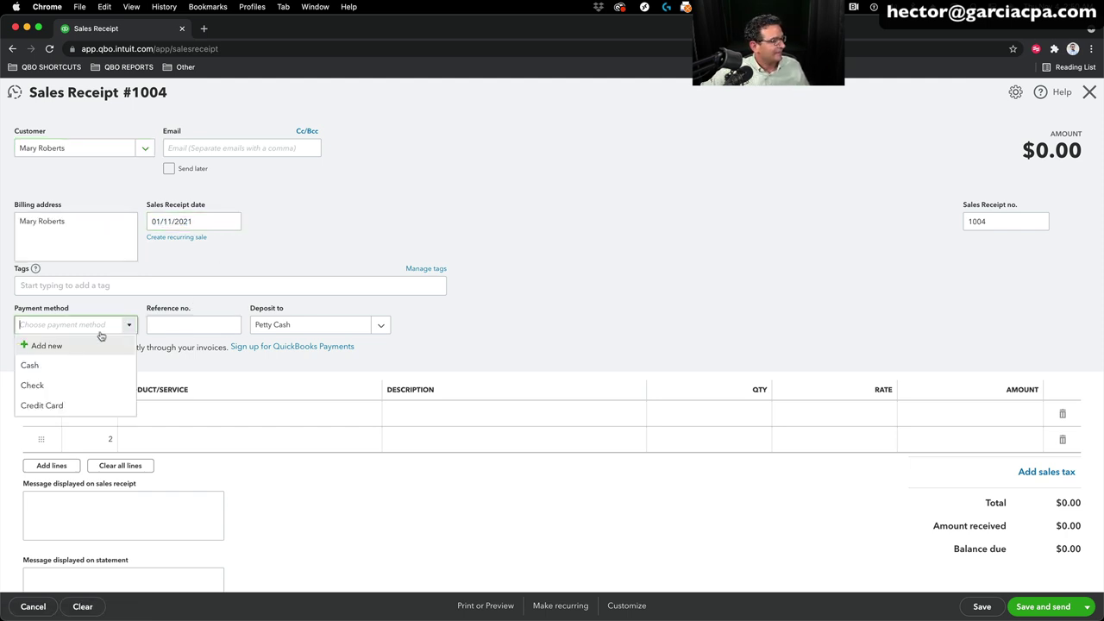
click(41, 368)
click(382, 324)
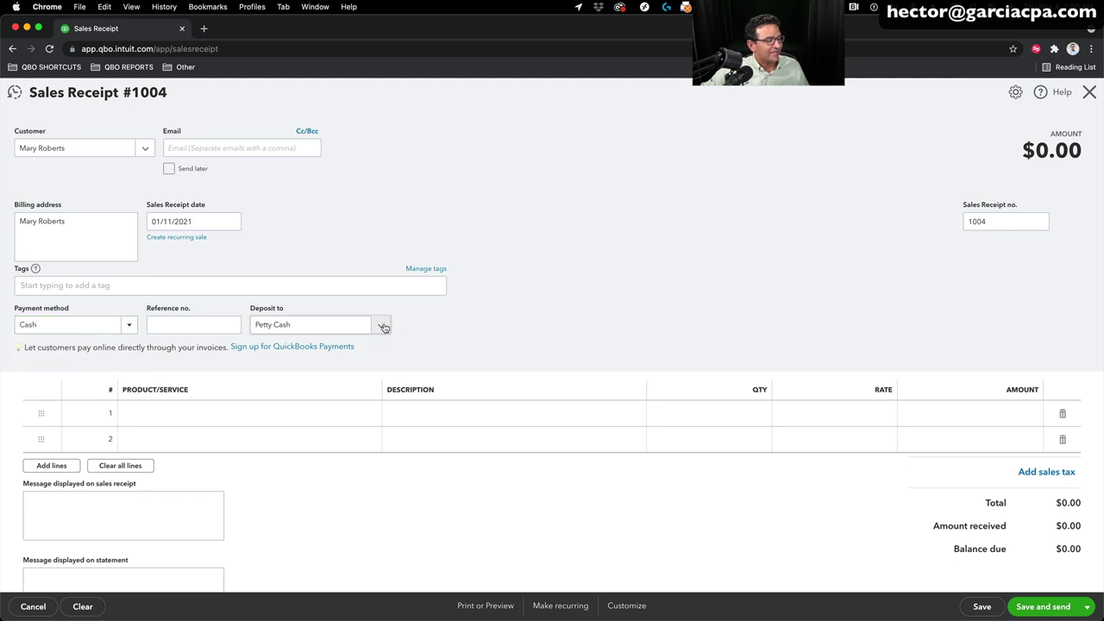
click(303, 392)
Step: Add a line for 2005 Oktoberfest Special Edition, quantity 3 at rate 10
click(191, 414)
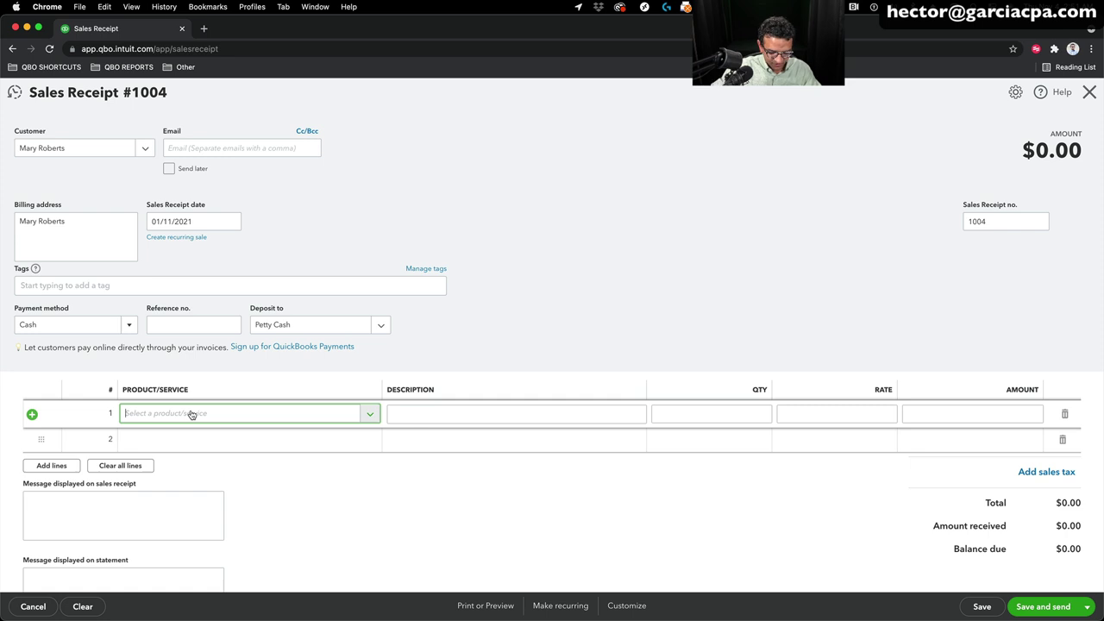
text(2005)
click(414, 460)
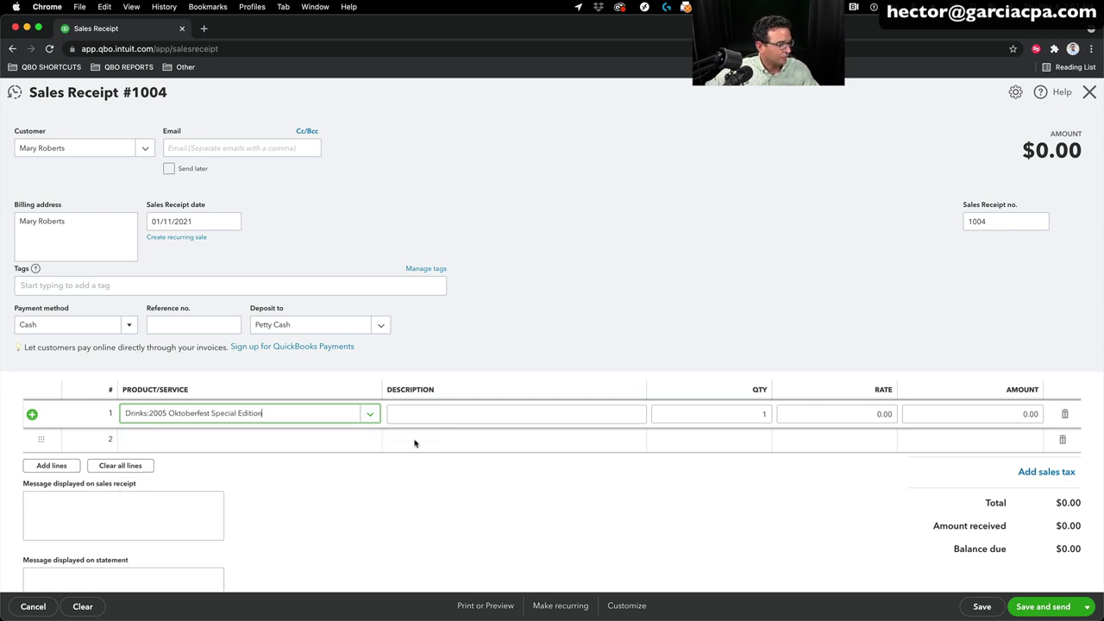
click(772, 414)
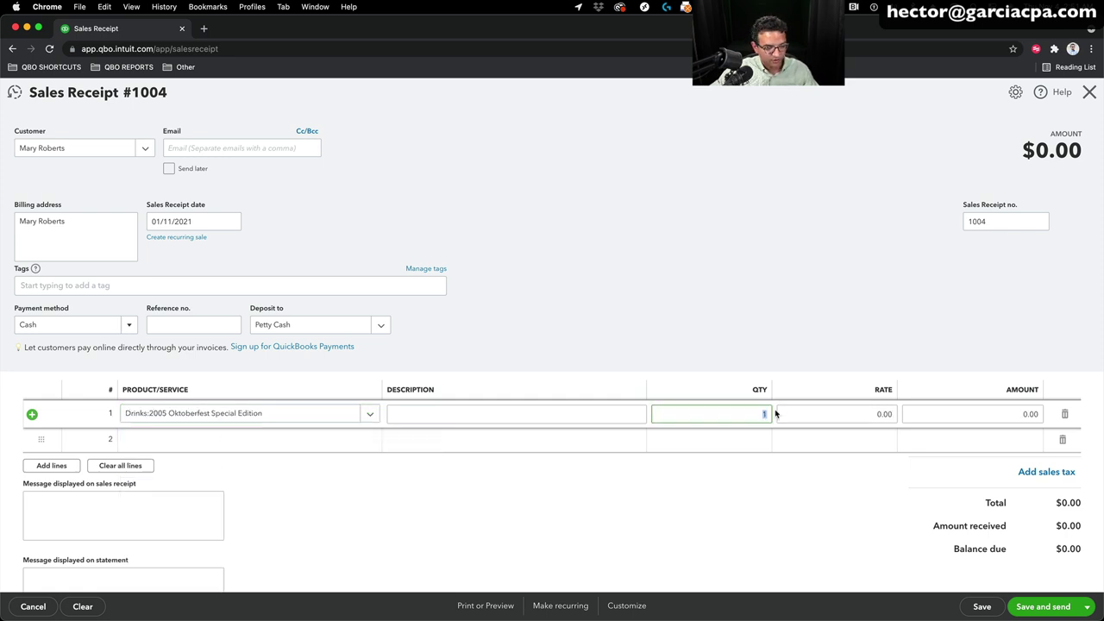
text(3)
key(Tab)
text(1)
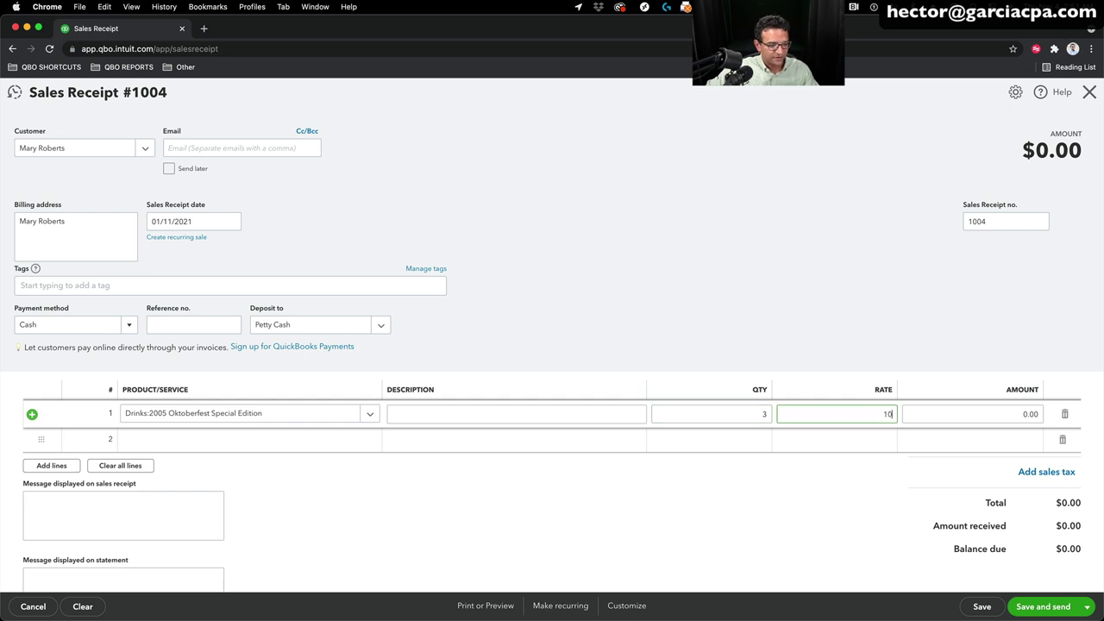
click(226, 442)
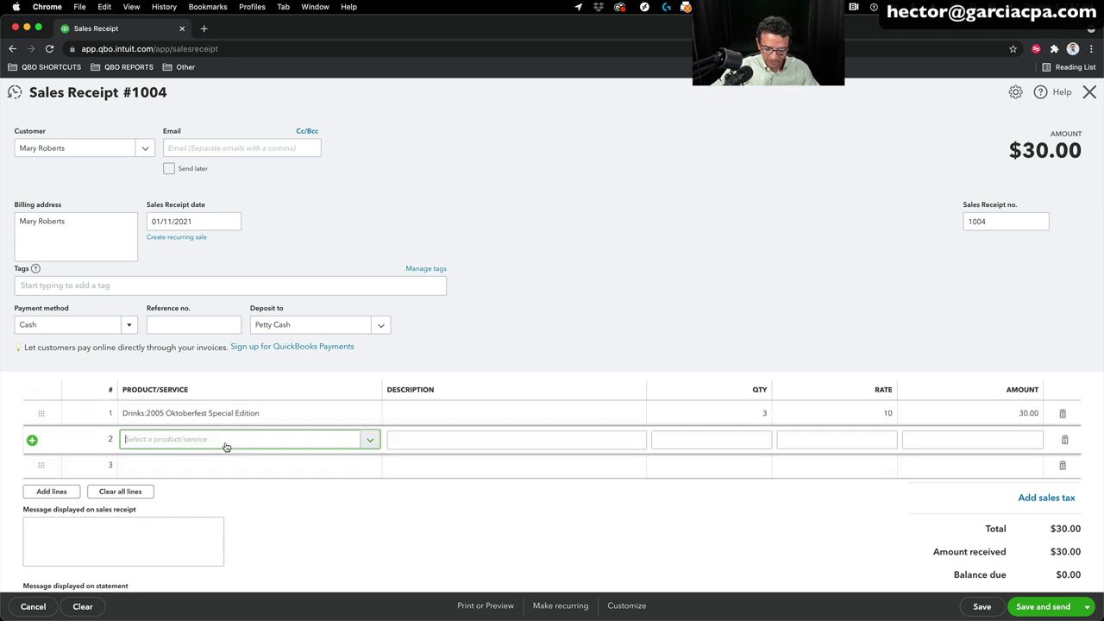
Step: Add a second Oktoberfest line, quantity 2 at rate 5, and save the $40 receipt
text(2005)
click(222, 480)
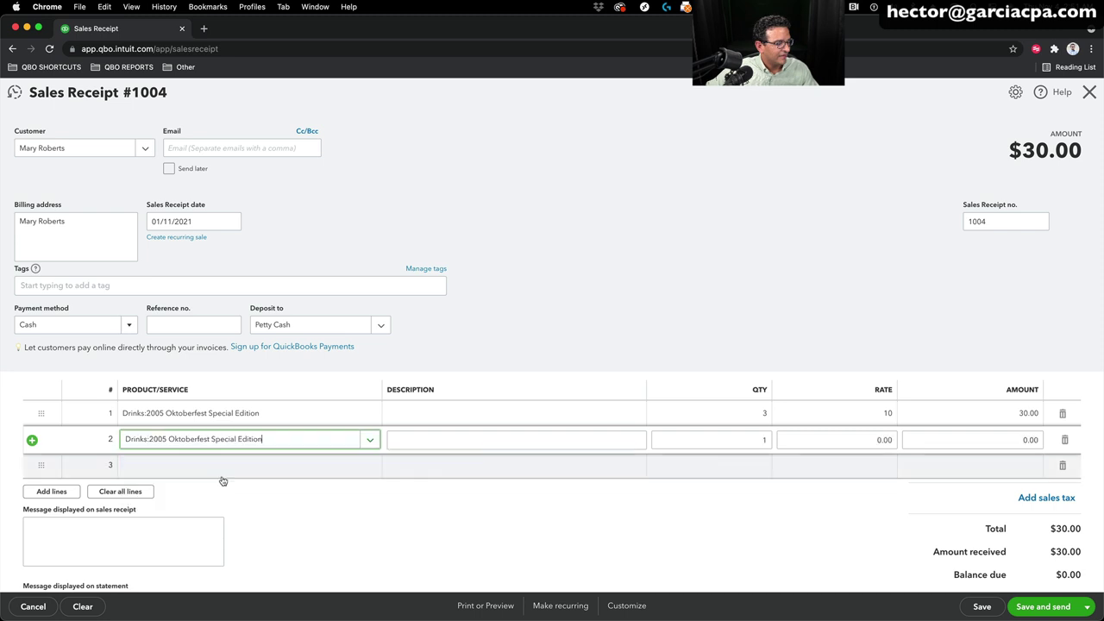
click(757, 439)
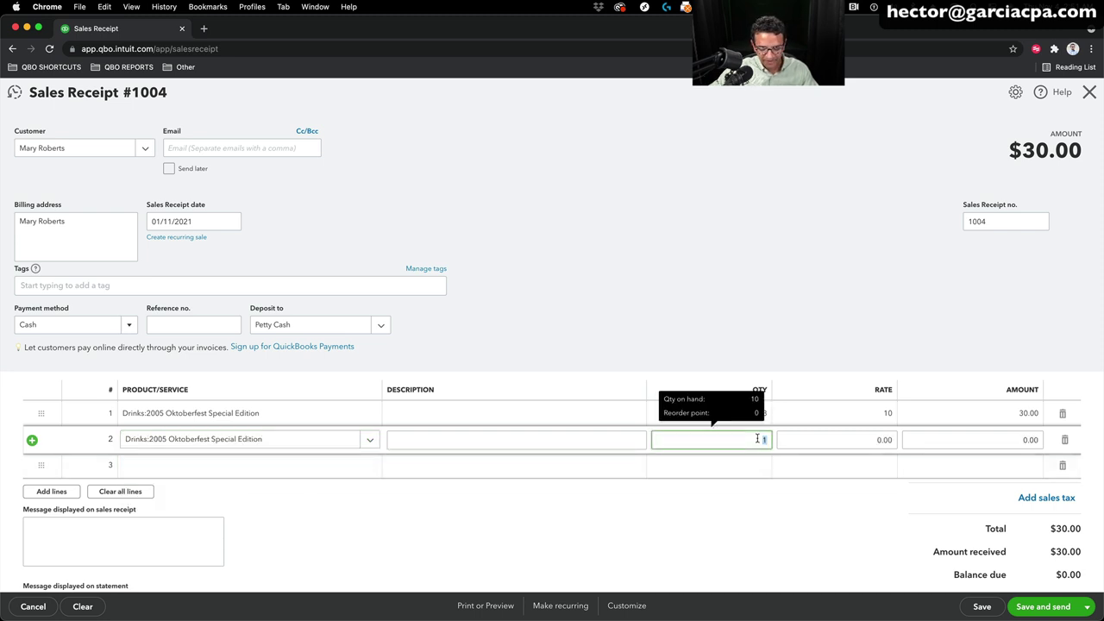
text(2)
key(Tab)
text(5)
key(Tab)
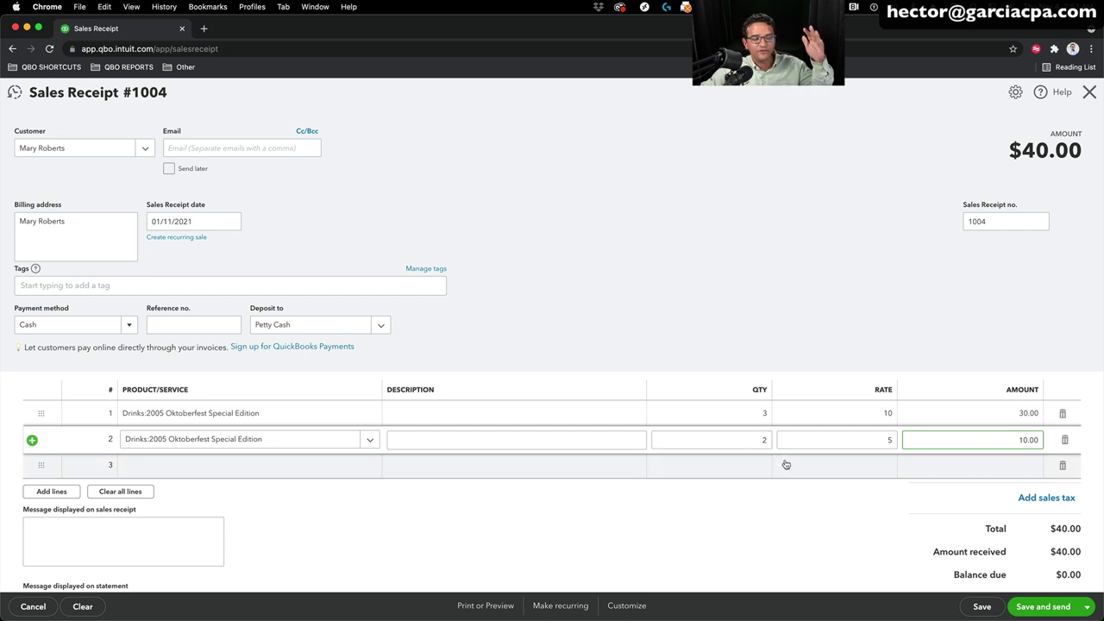
click(847, 357)
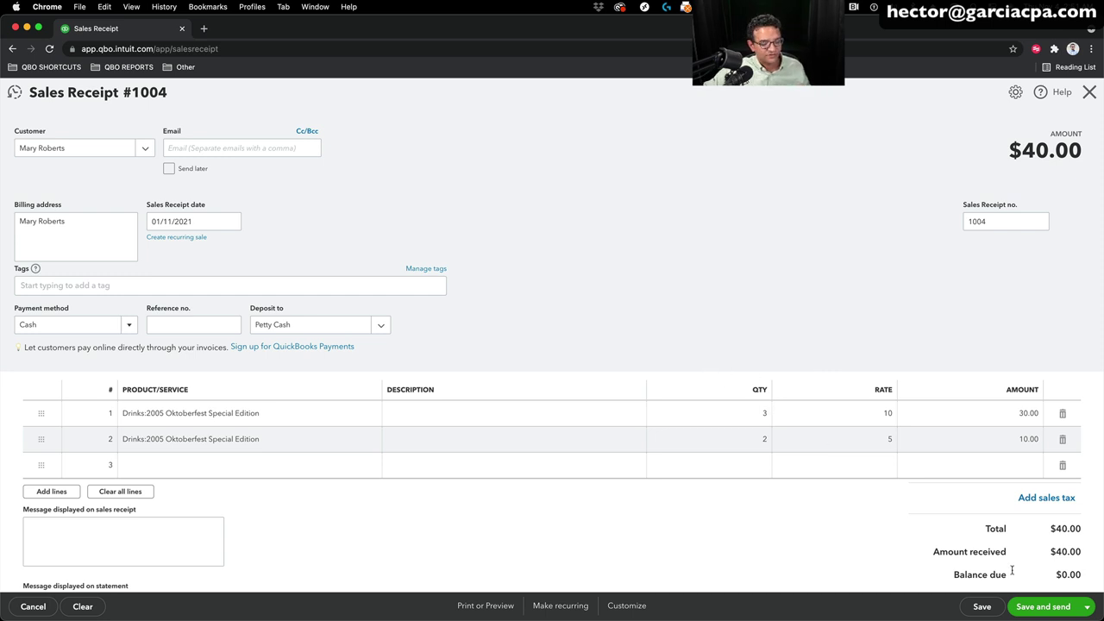
click(1087, 607)
click(1059, 591)
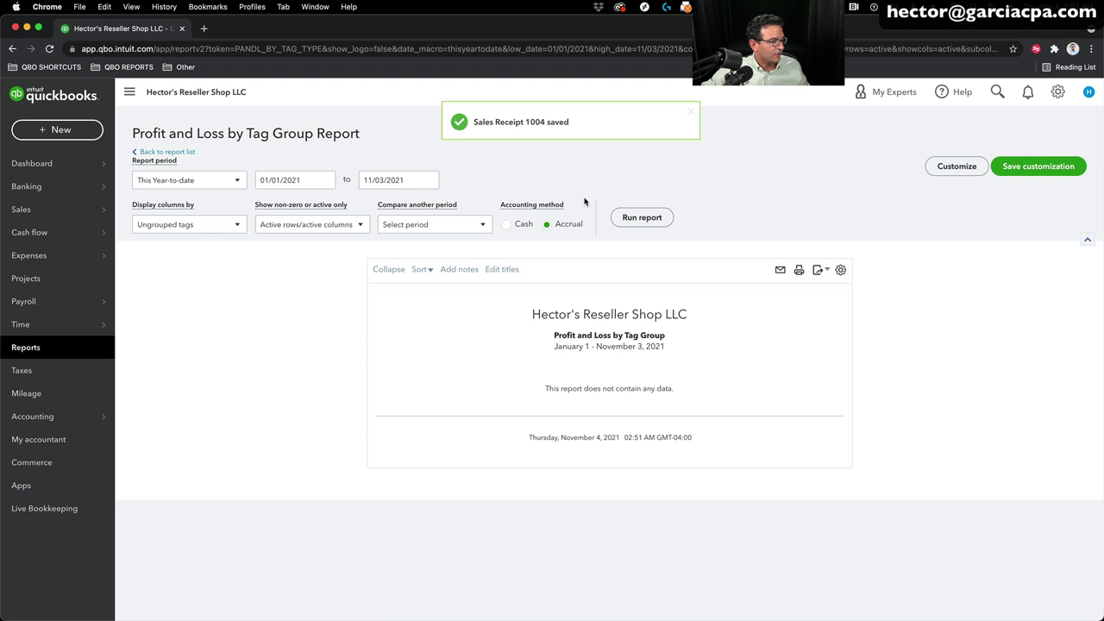
Step: Reopen Sales Receipt 1004, tag it Venue: Miami Fleamarket, save it, and go to Reports
click(998, 90)
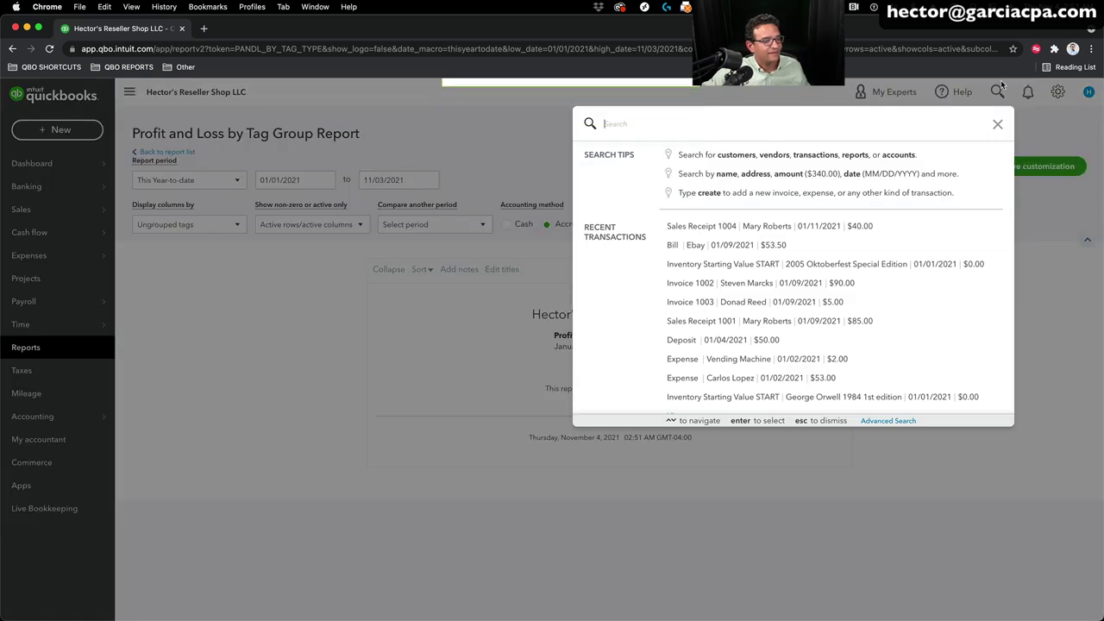
click(712, 229)
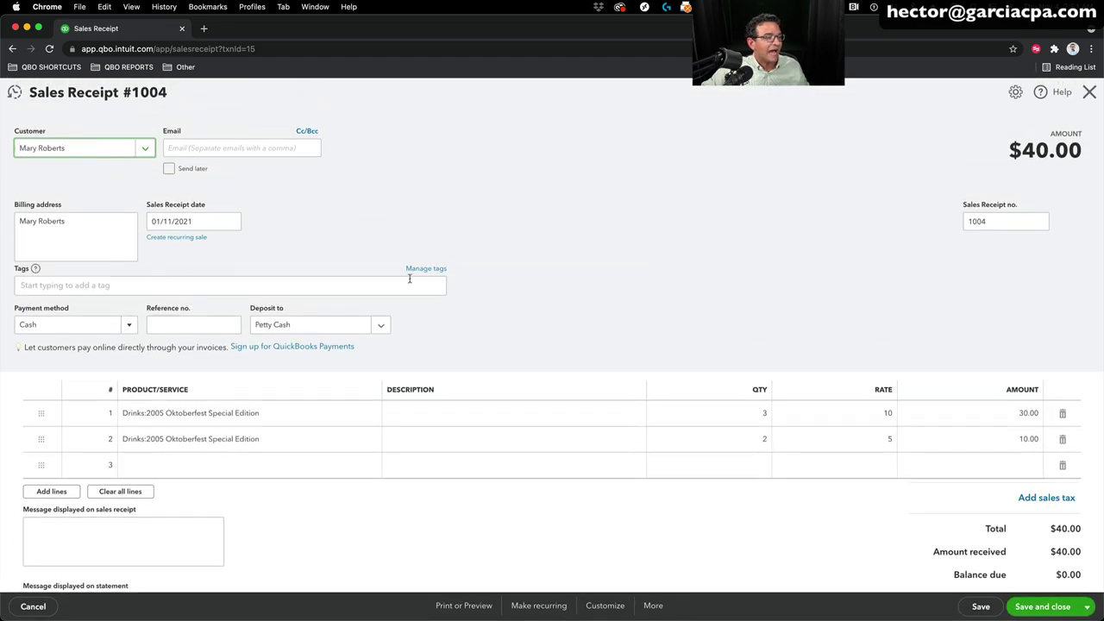
click(354, 287)
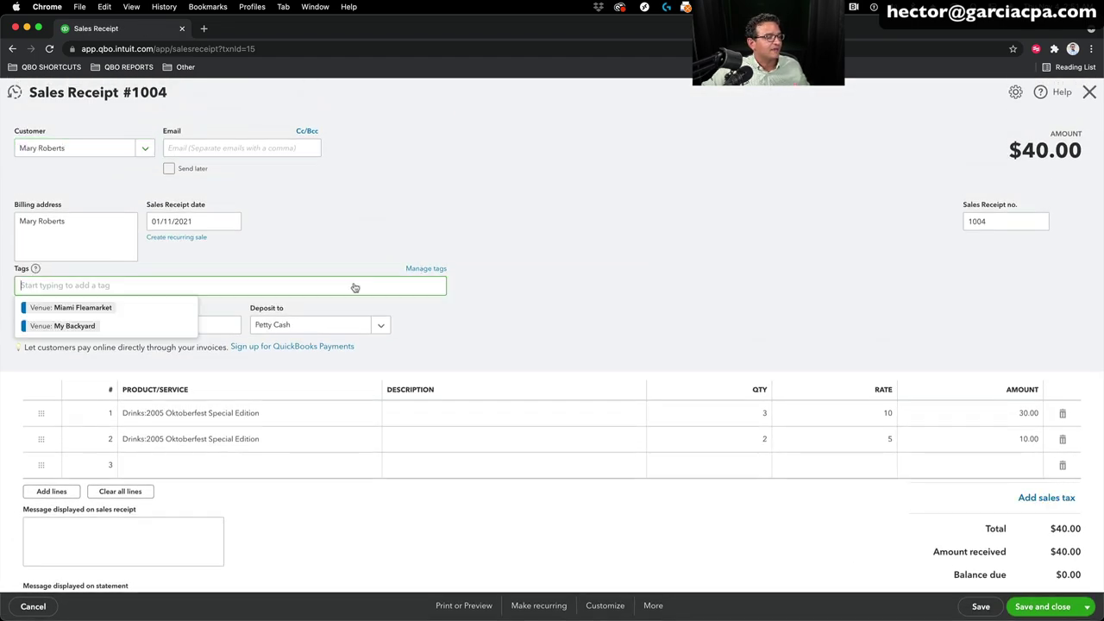
click(73, 309)
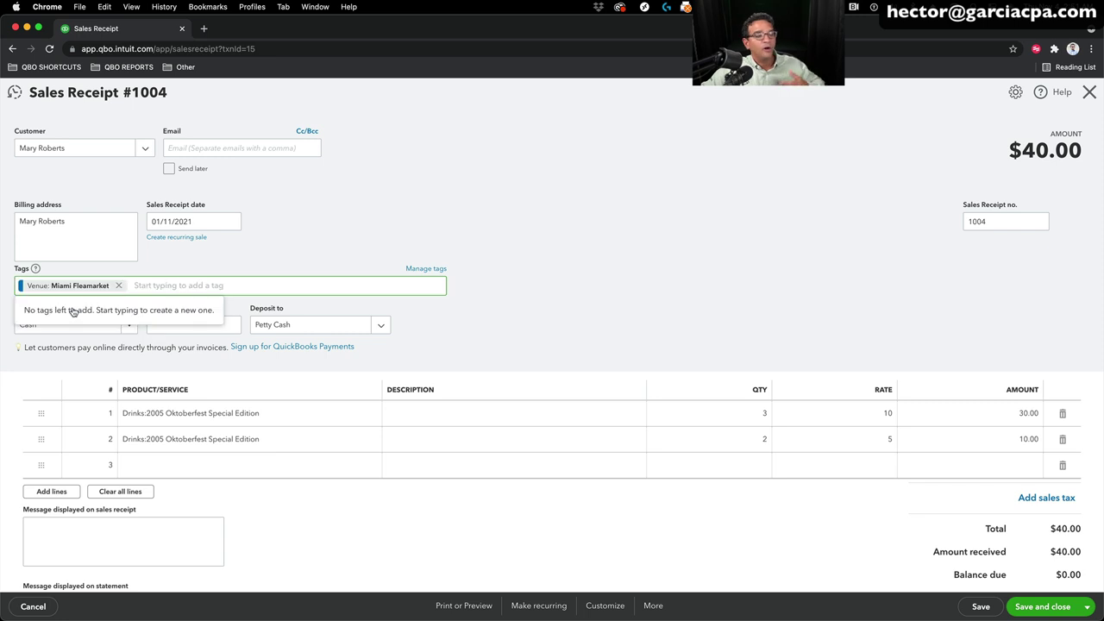
click(1062, 609)
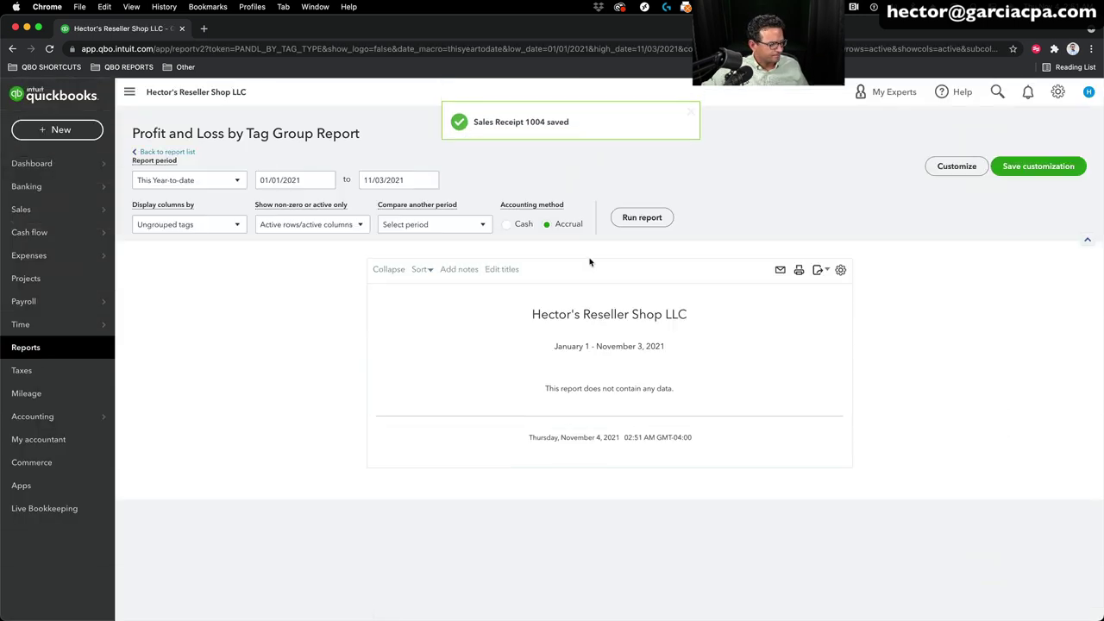
click(23, 346)
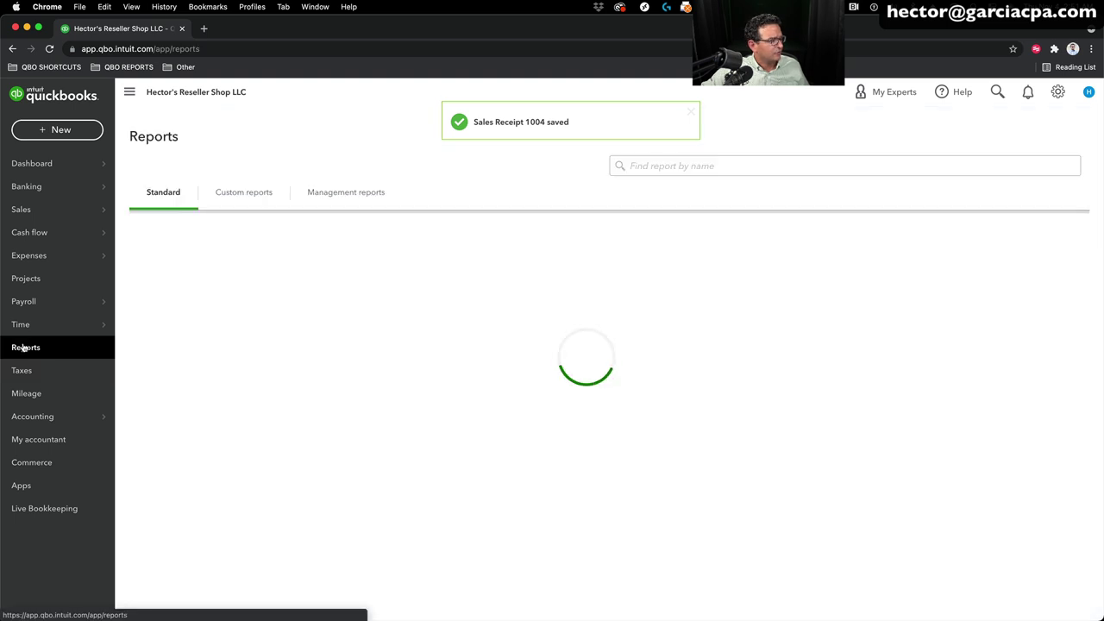
Step: Run Profit and Loss by Tag Group with columns split by Venue, then return to Reports
text(tag)
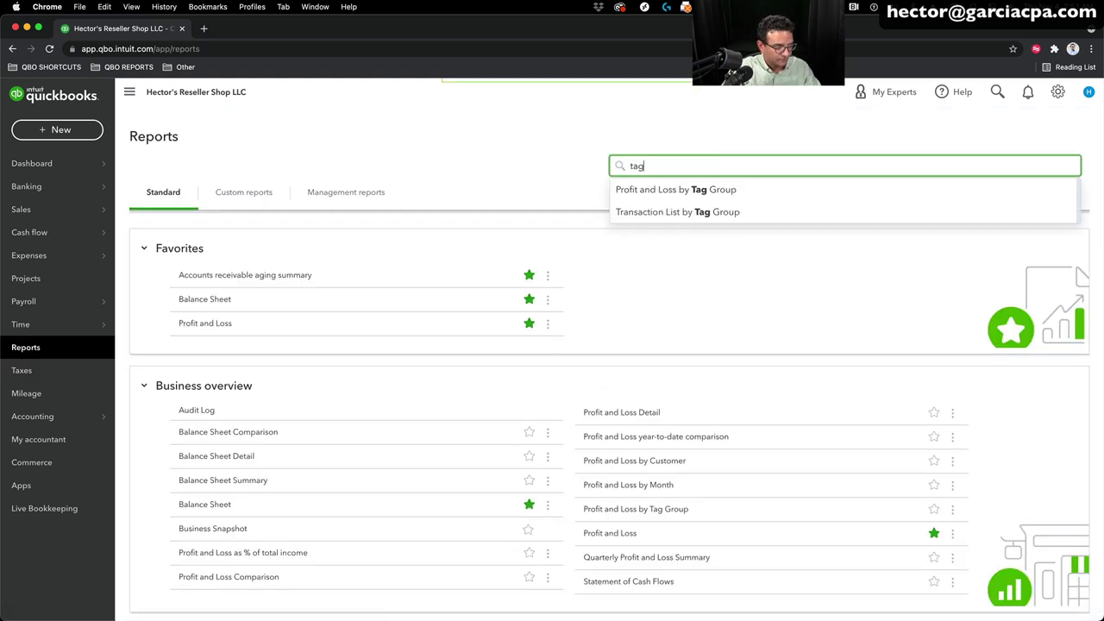
click(692, 190)
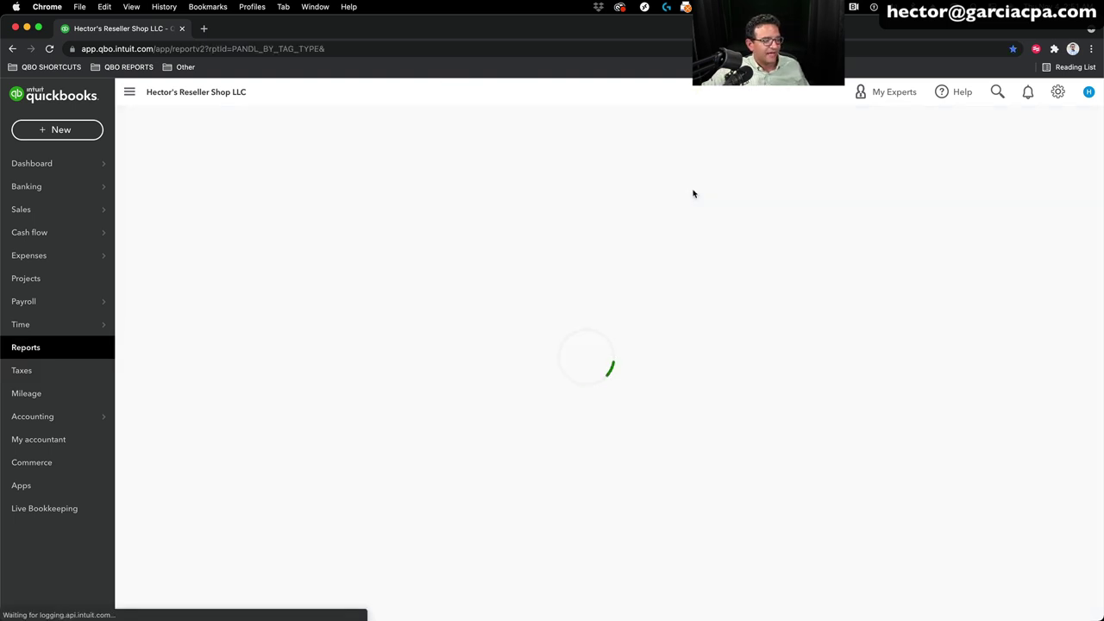
click(147, 181)
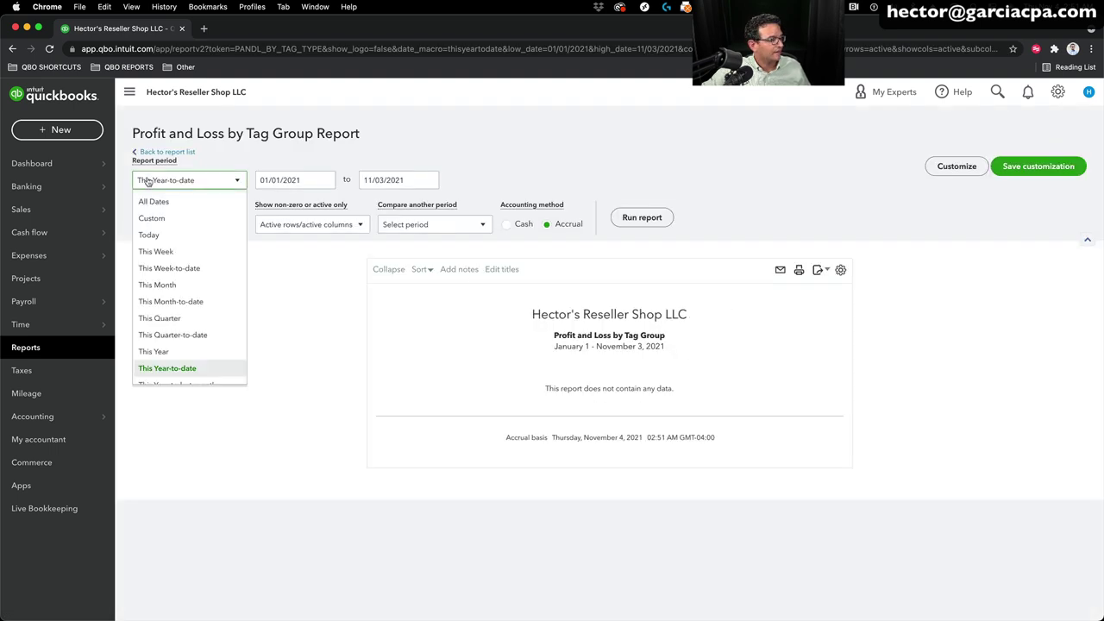
click(168, 224)
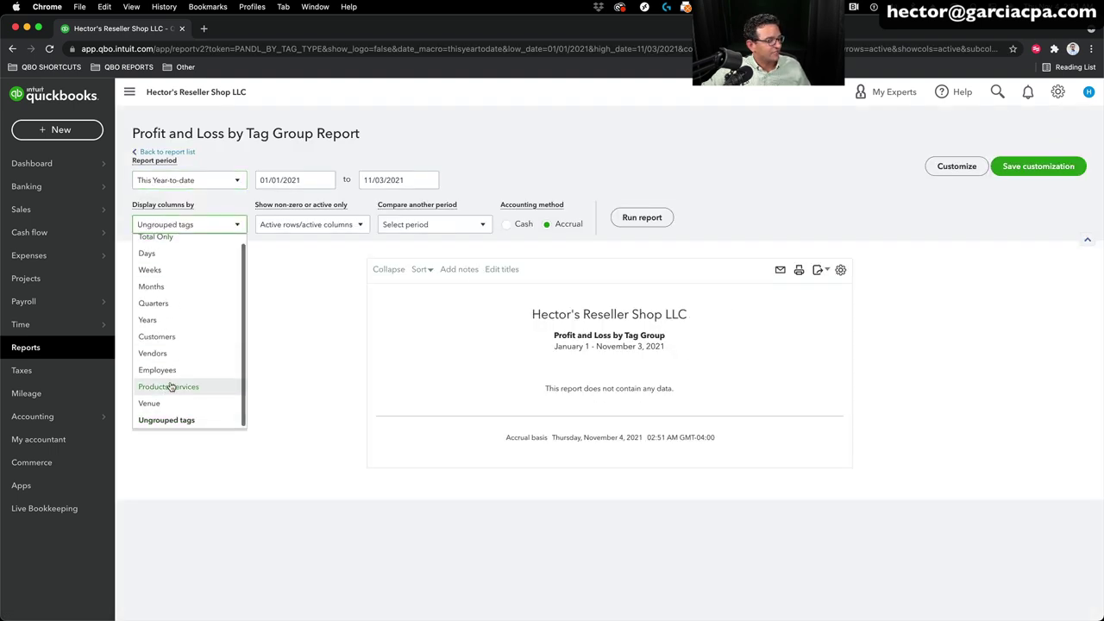
click(154, 403)
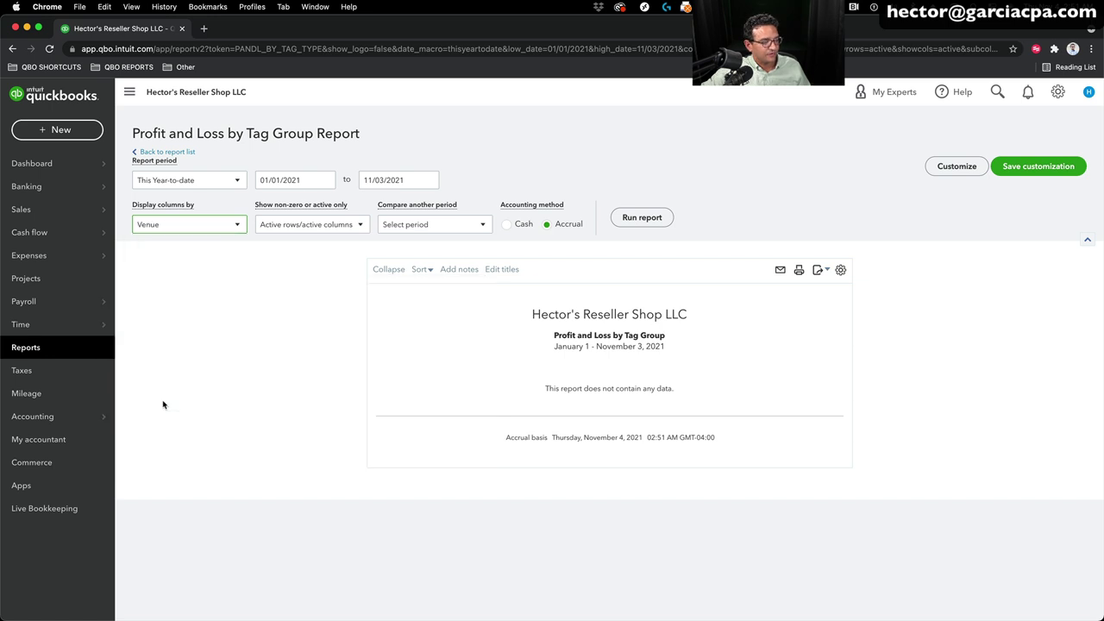
click(640, 224)
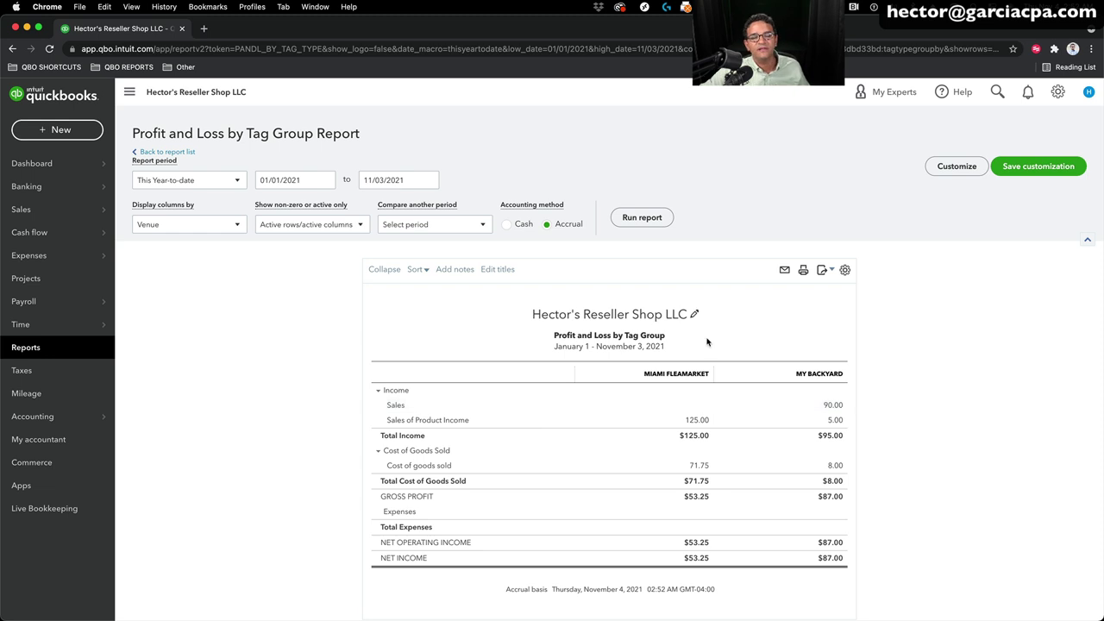
click(44, 348)
Step: Run Sales by Product/Service Summary for All Dates, showing $220.00 sales and $79.75 COGS
click(739, 165)
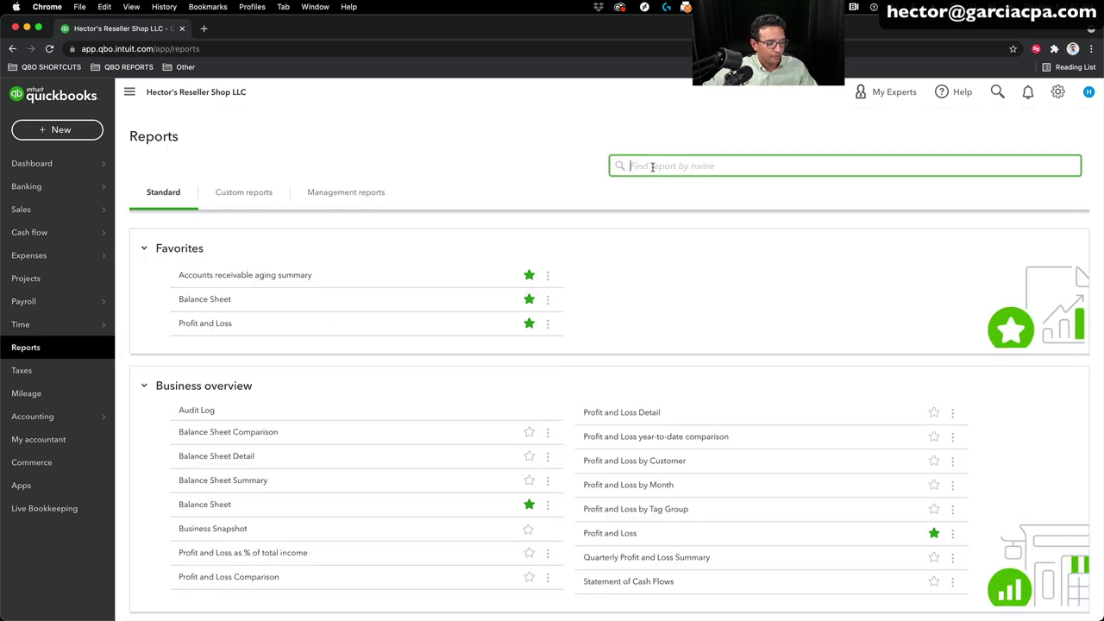
text(sales)
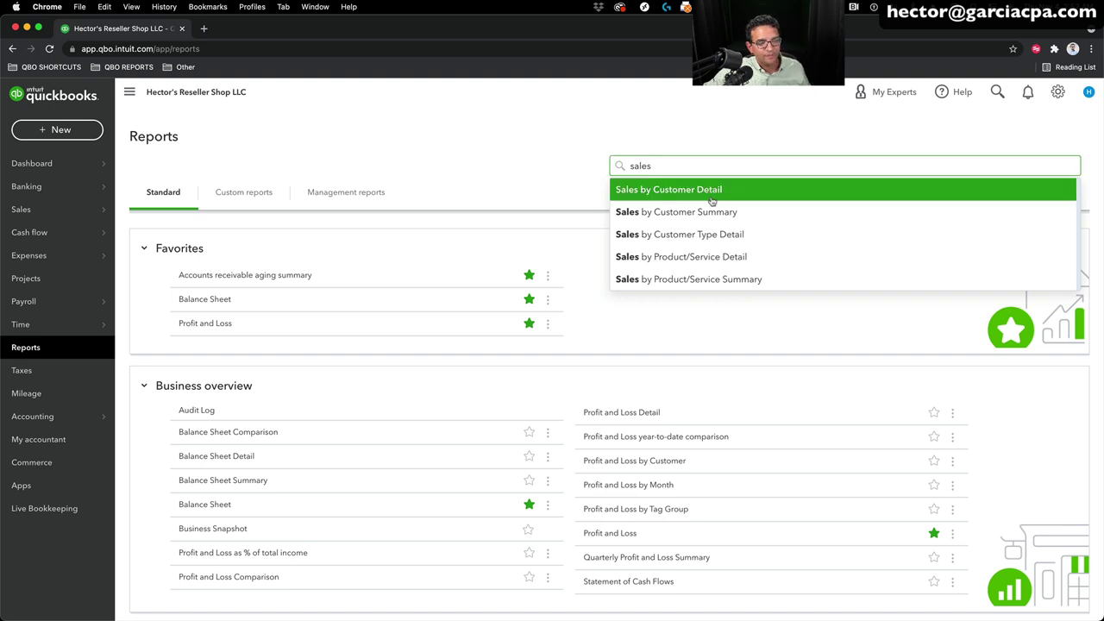
click(706, 280)
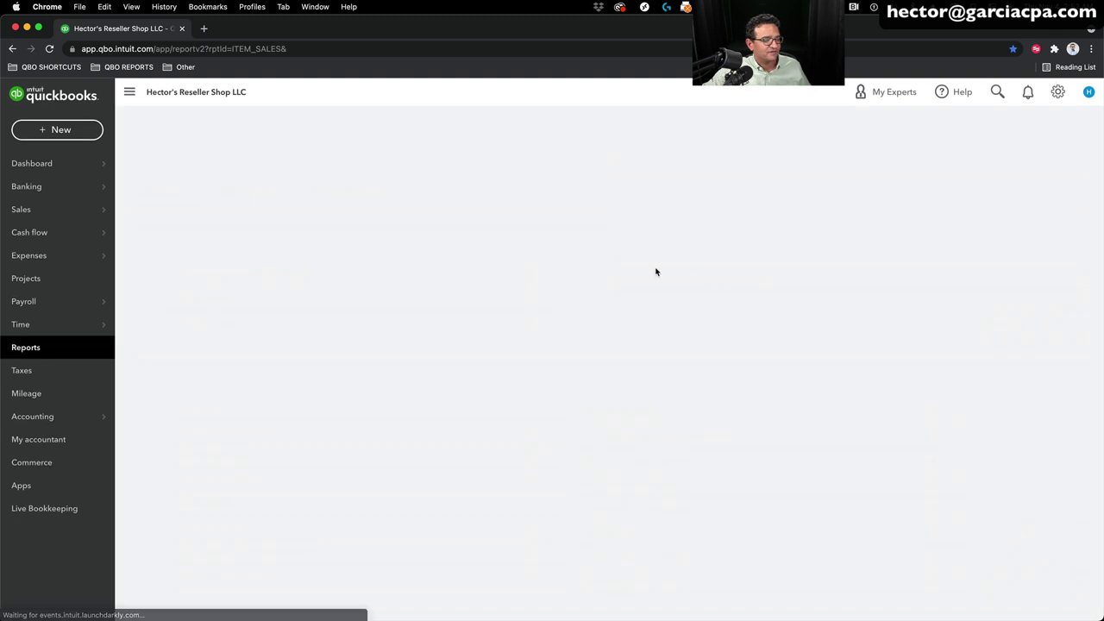
click(154, 181)
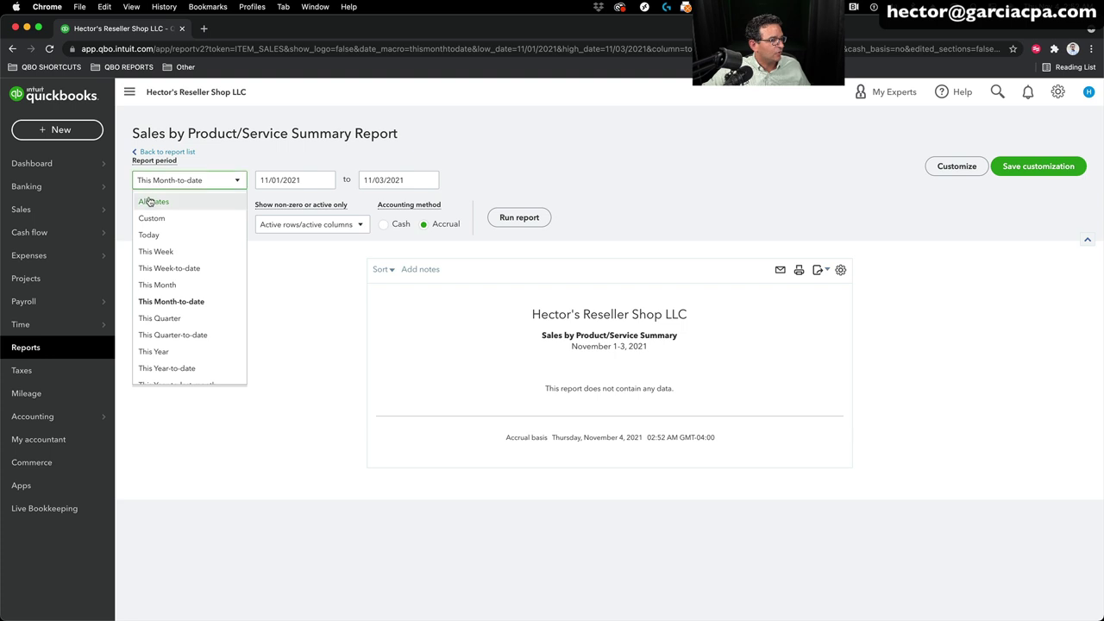
click(151, 202)
click(528, 217)
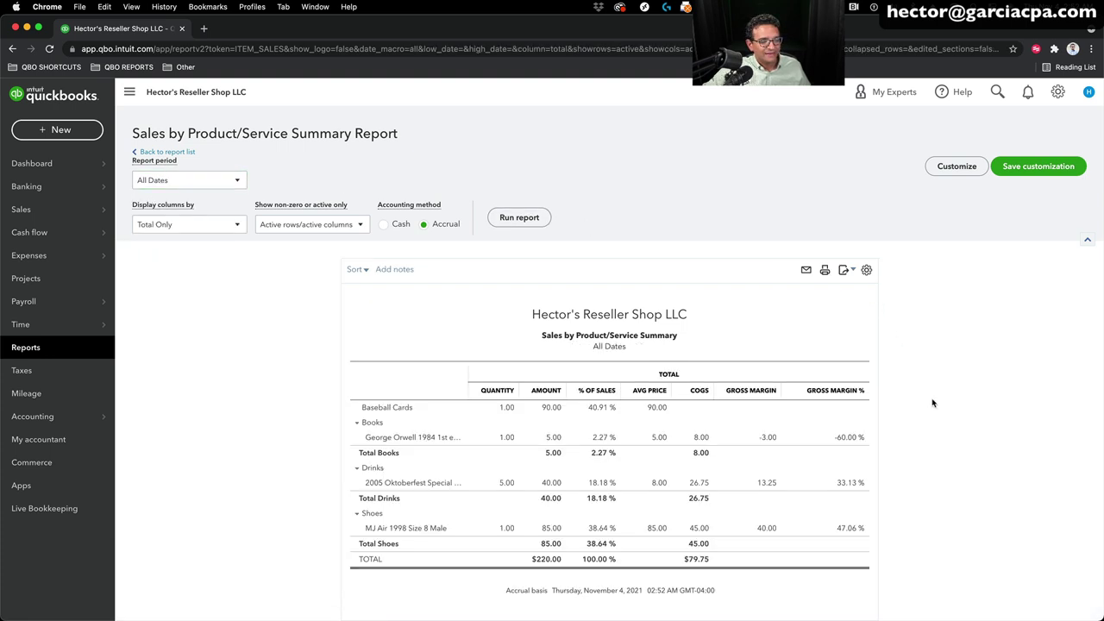
scroll(935, 409, down, 1)
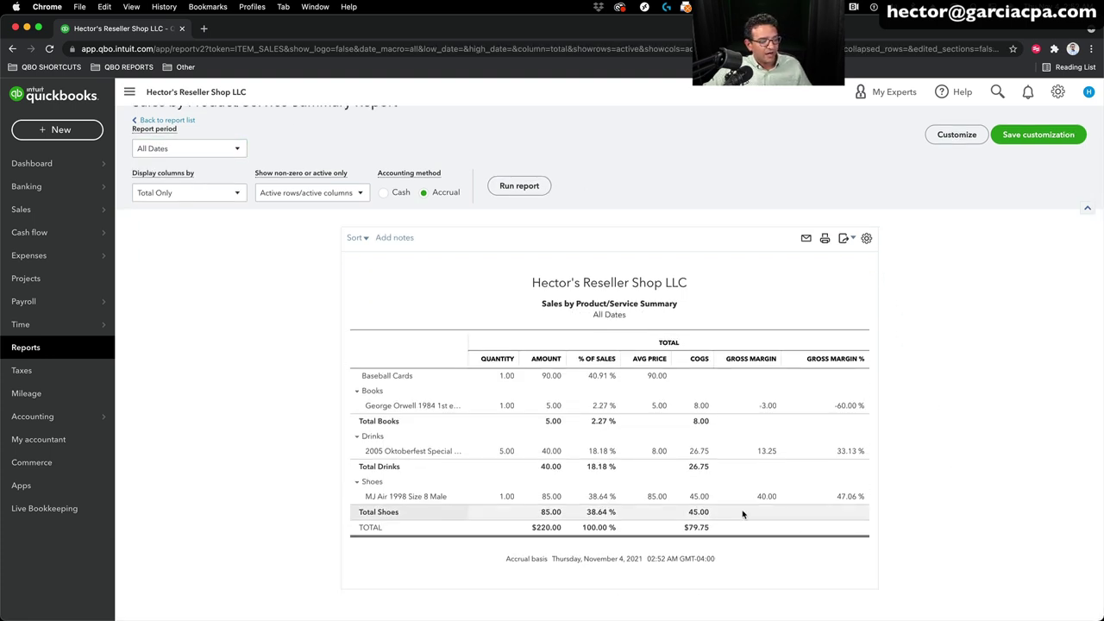